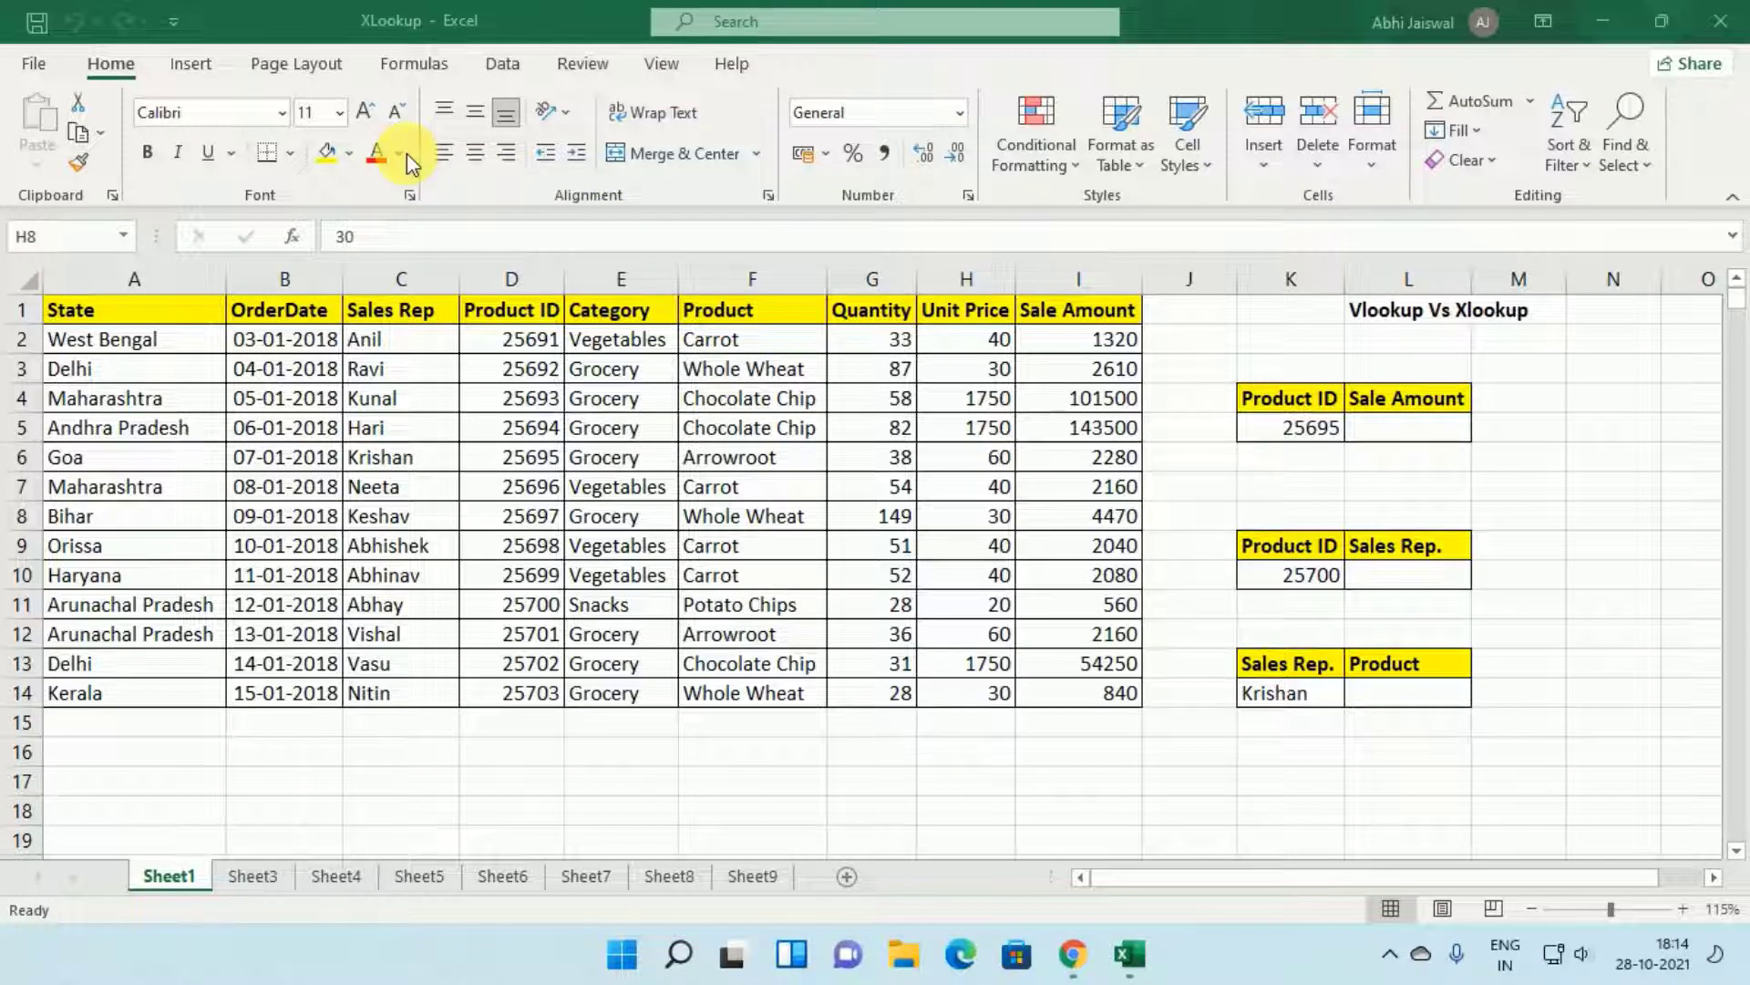
- Open the account information page to check the installed Office version
left_click(34, 73)
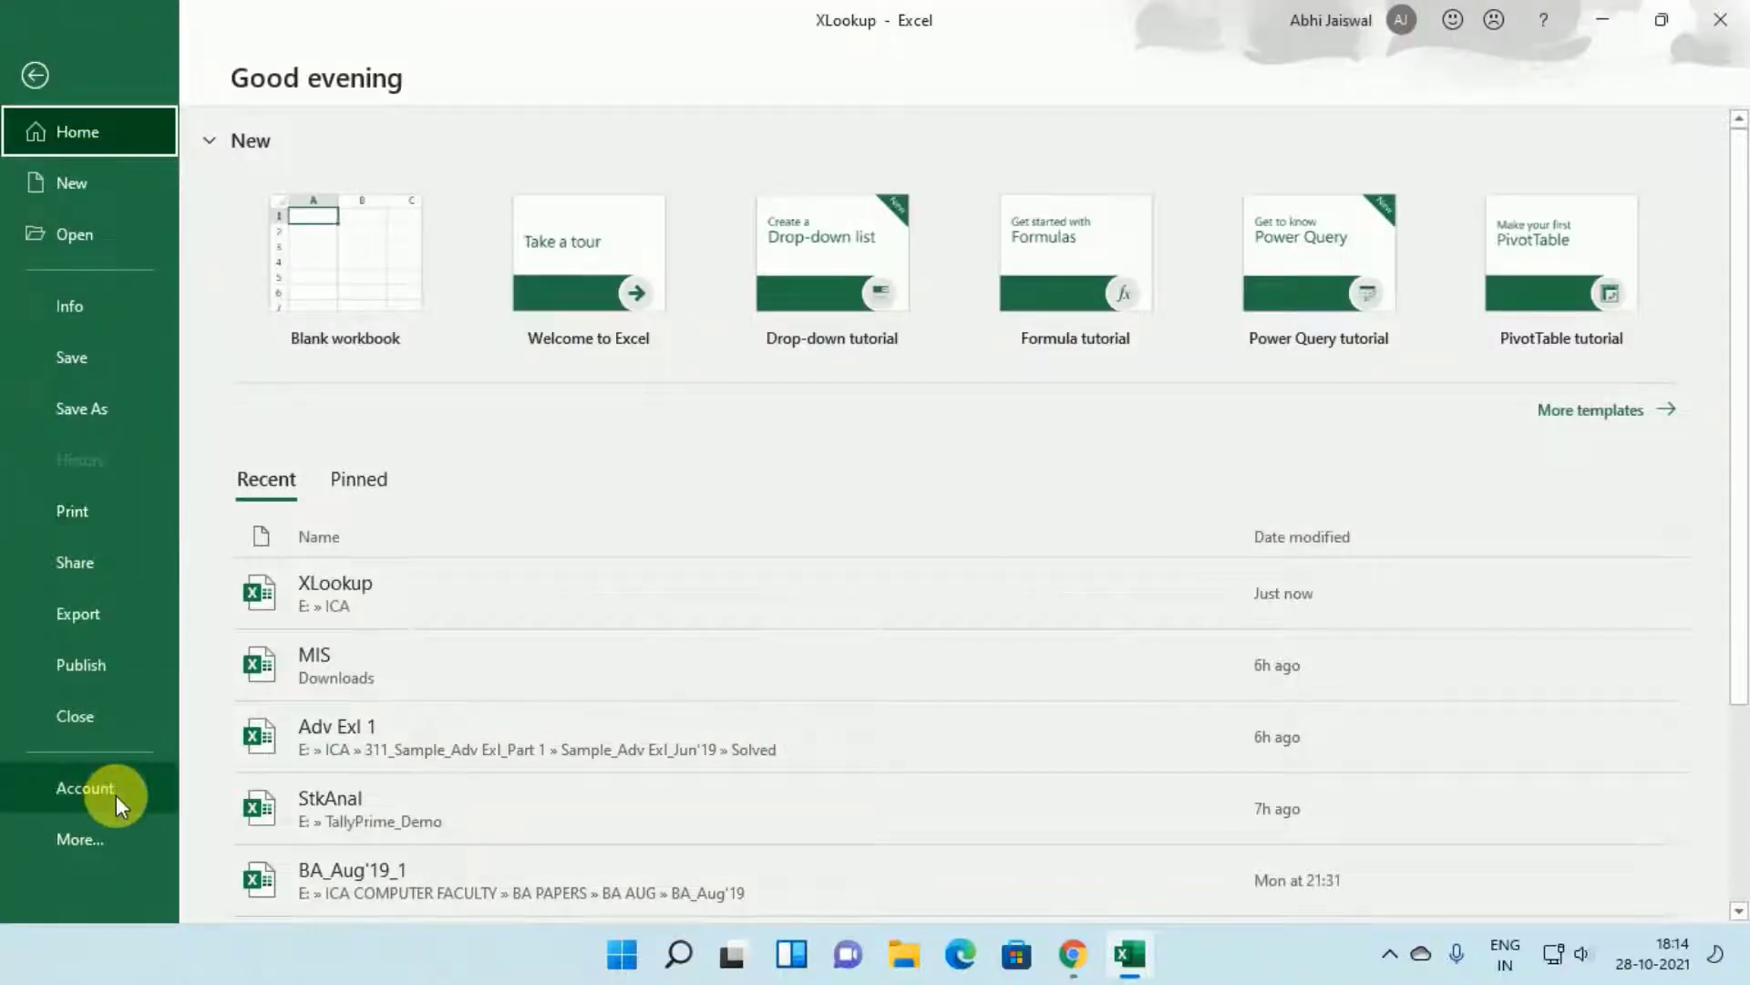
left_click(117, 793)
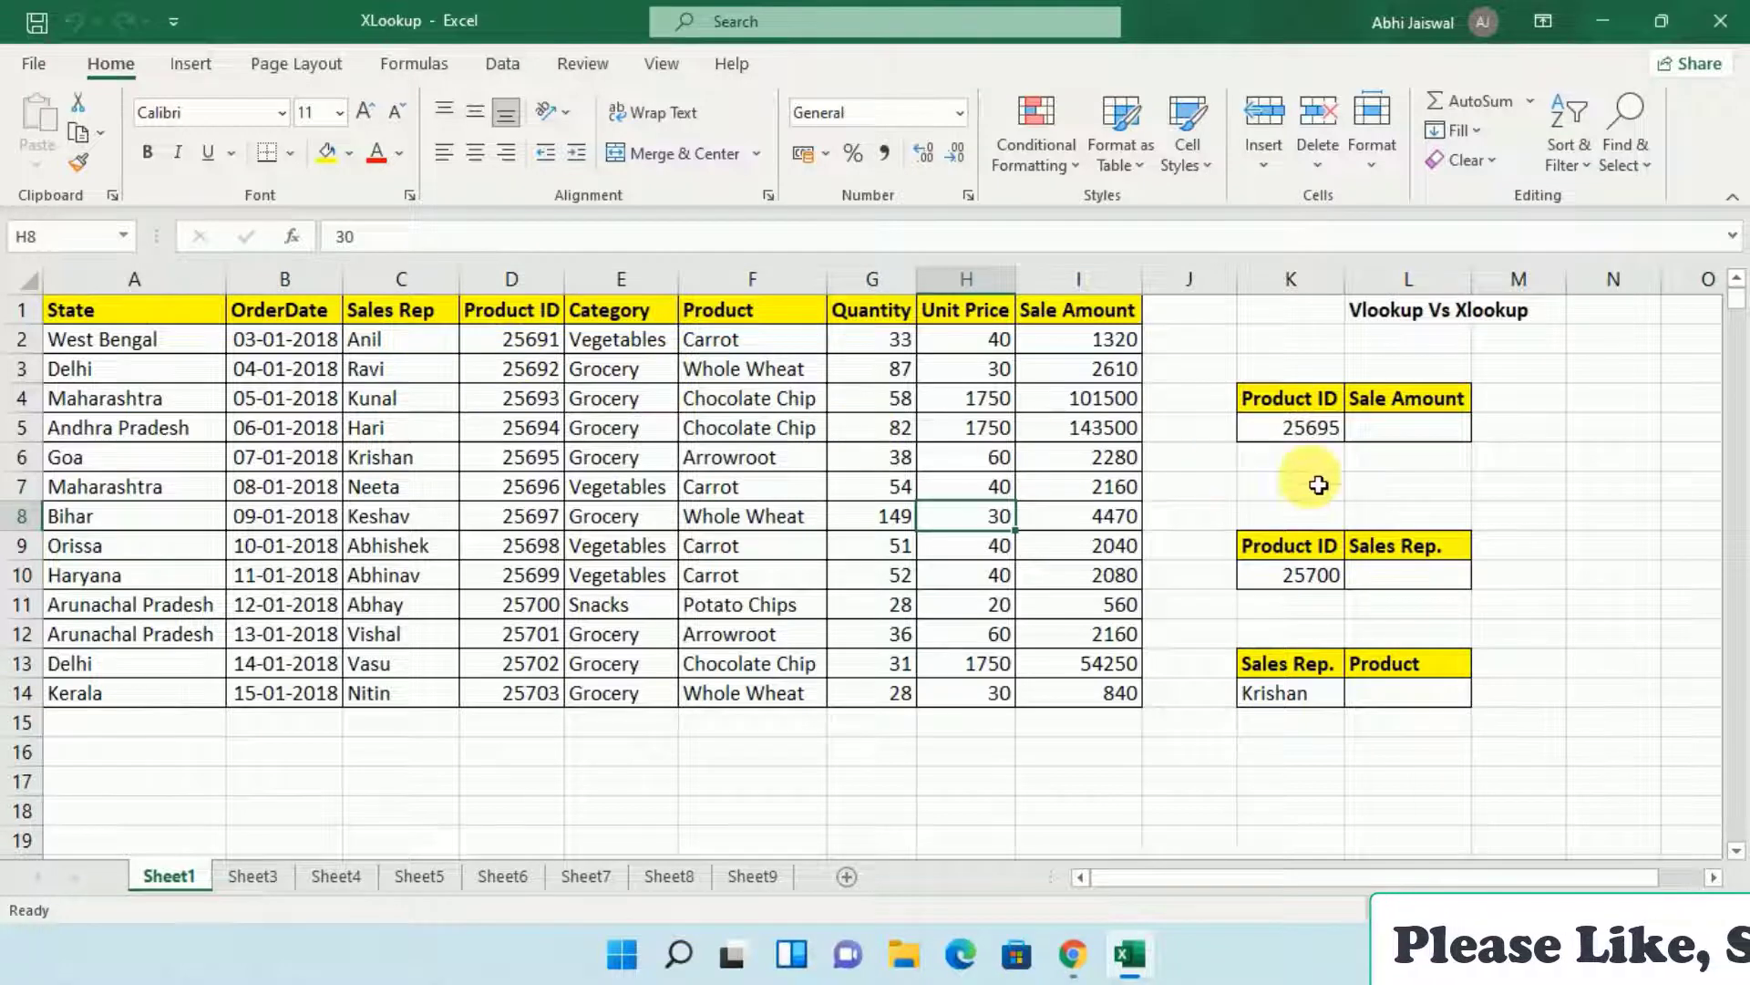
- Start a VLOOKUP formula in cell L5 under Sale Amount, using the product ID in K5 as the lookup value
left_click(1409, 433)
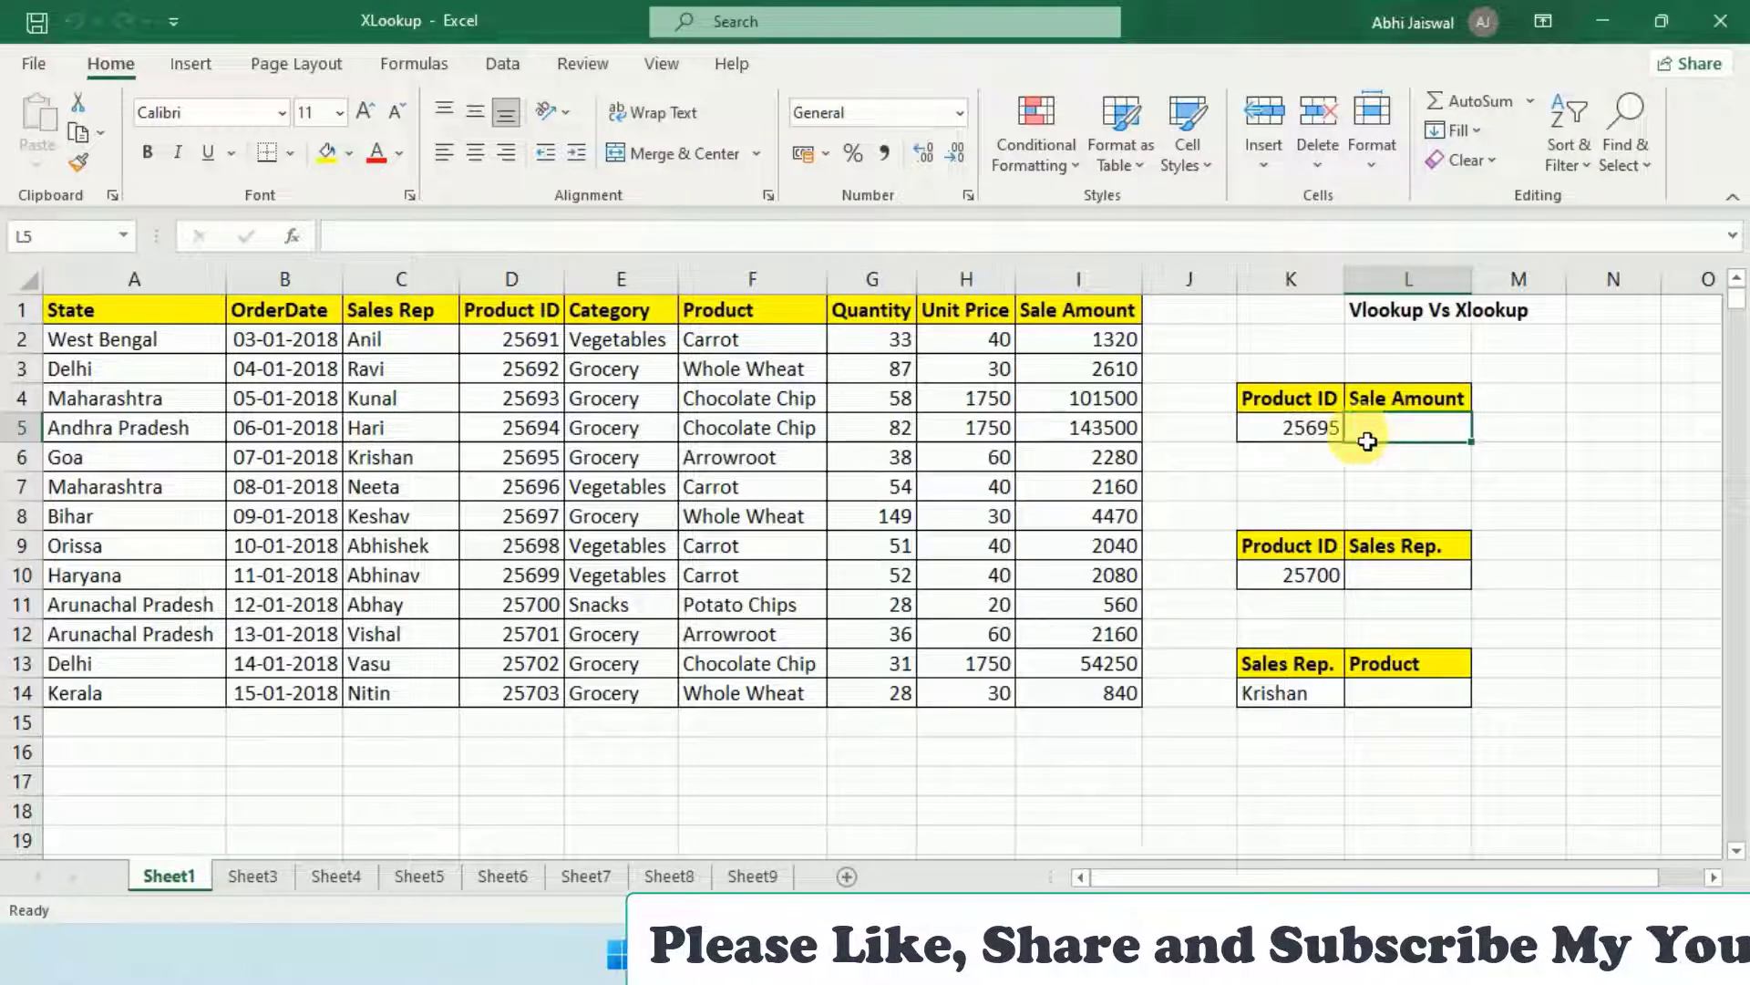
left_click(1309, 426)
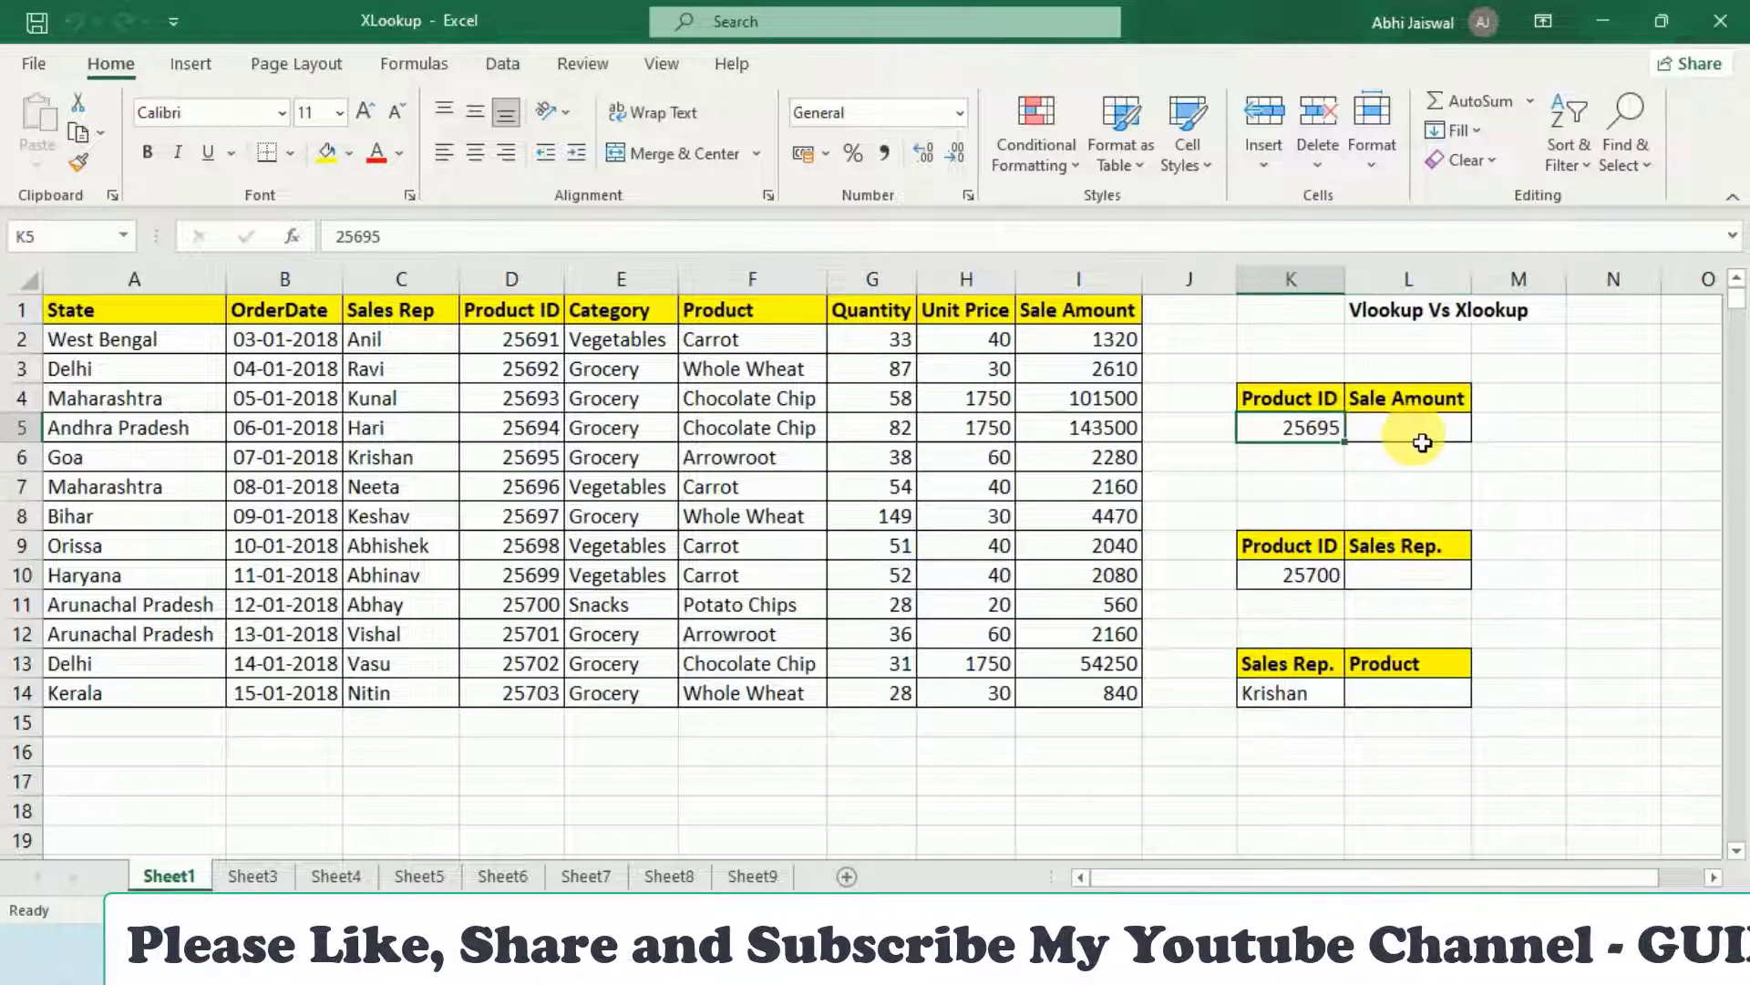
left_click(1422, 442)
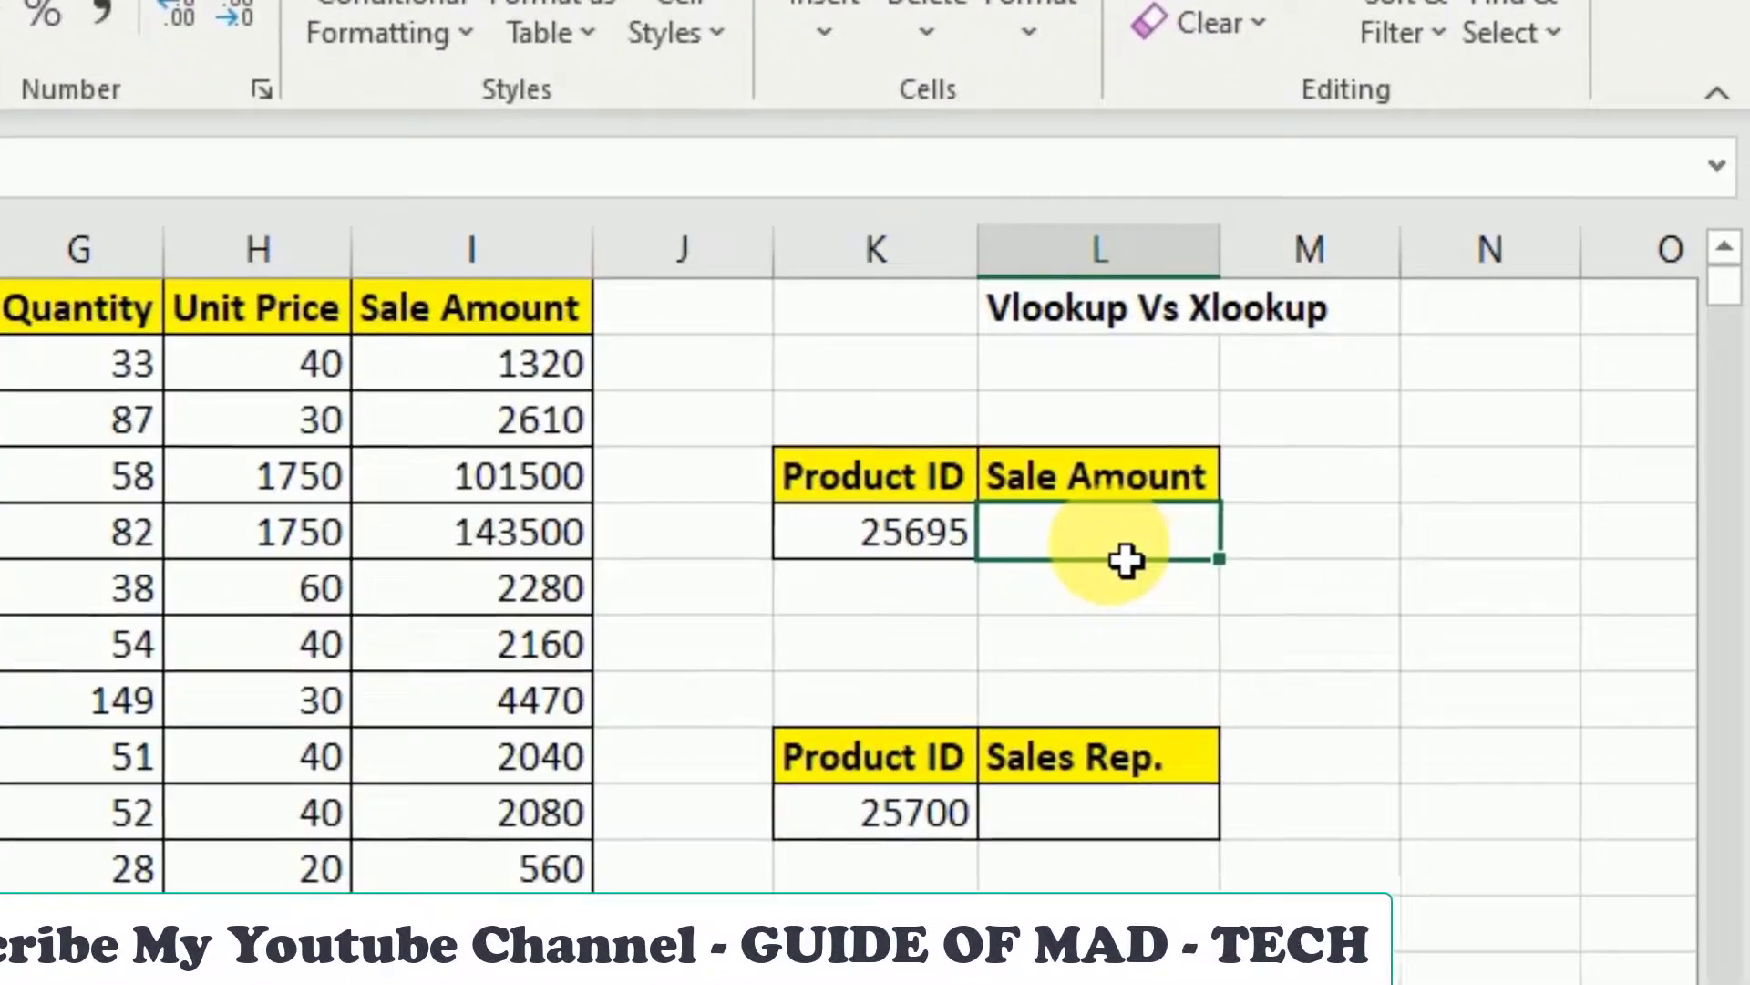
type("=vl")
key("Tab")
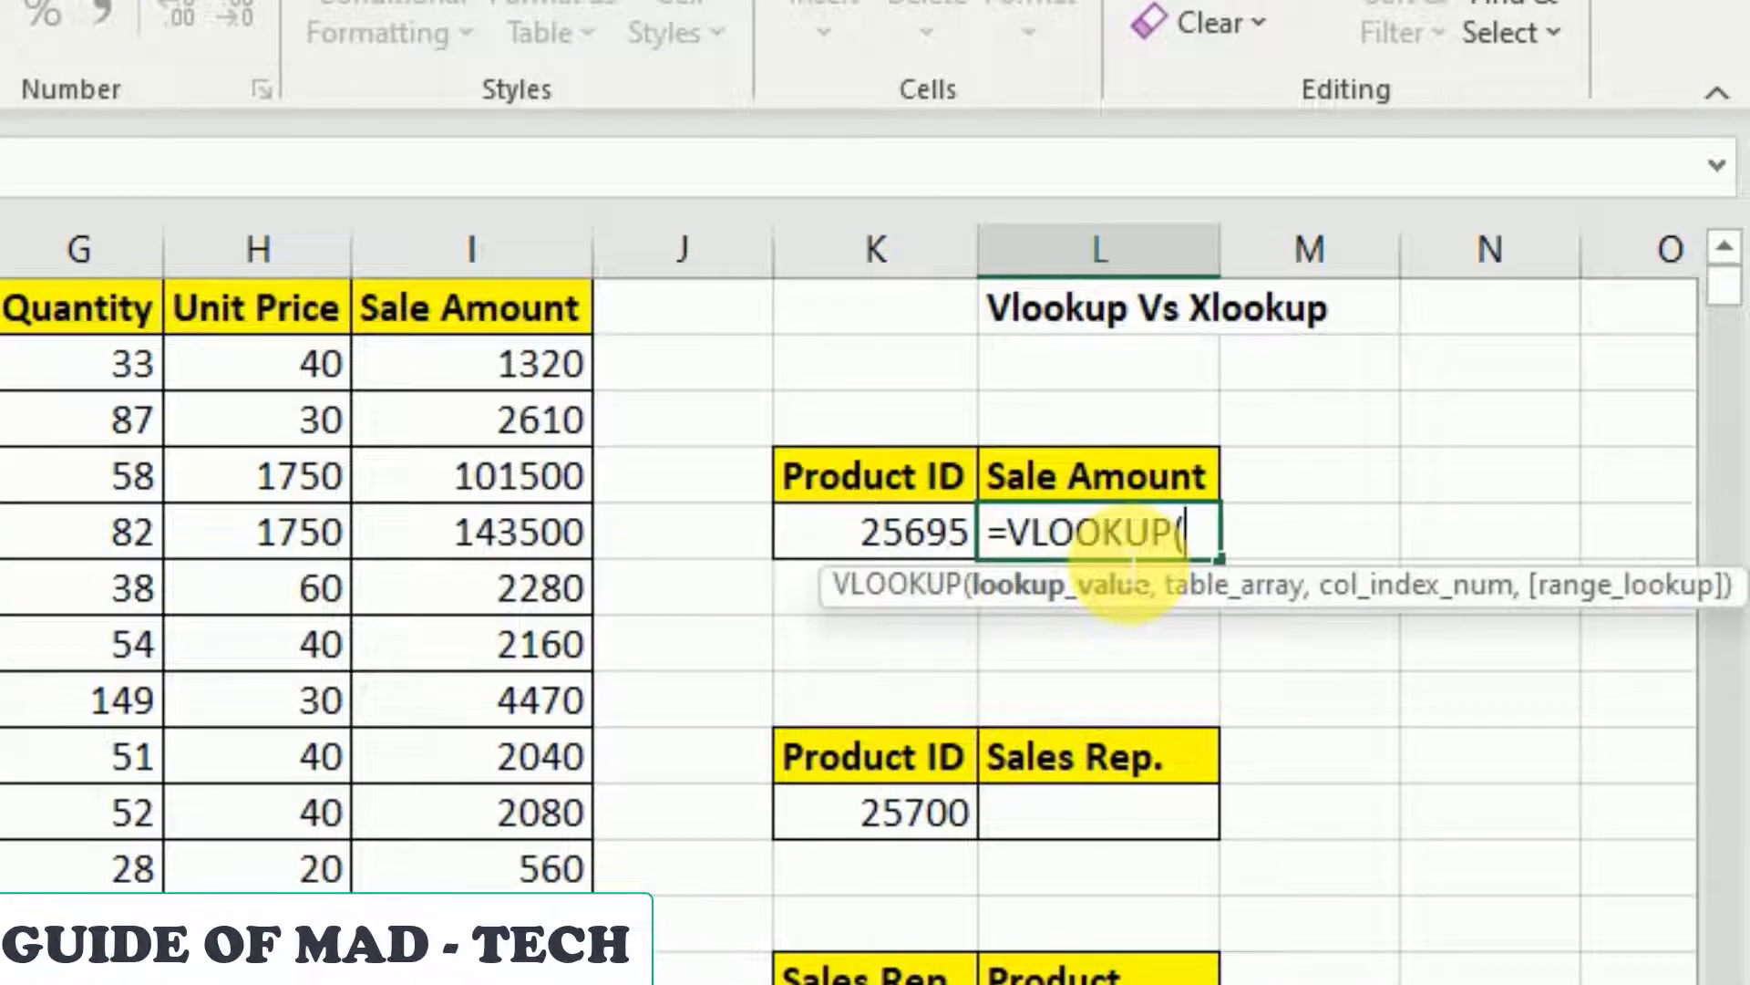
scroll(843, 602, "right", 1)
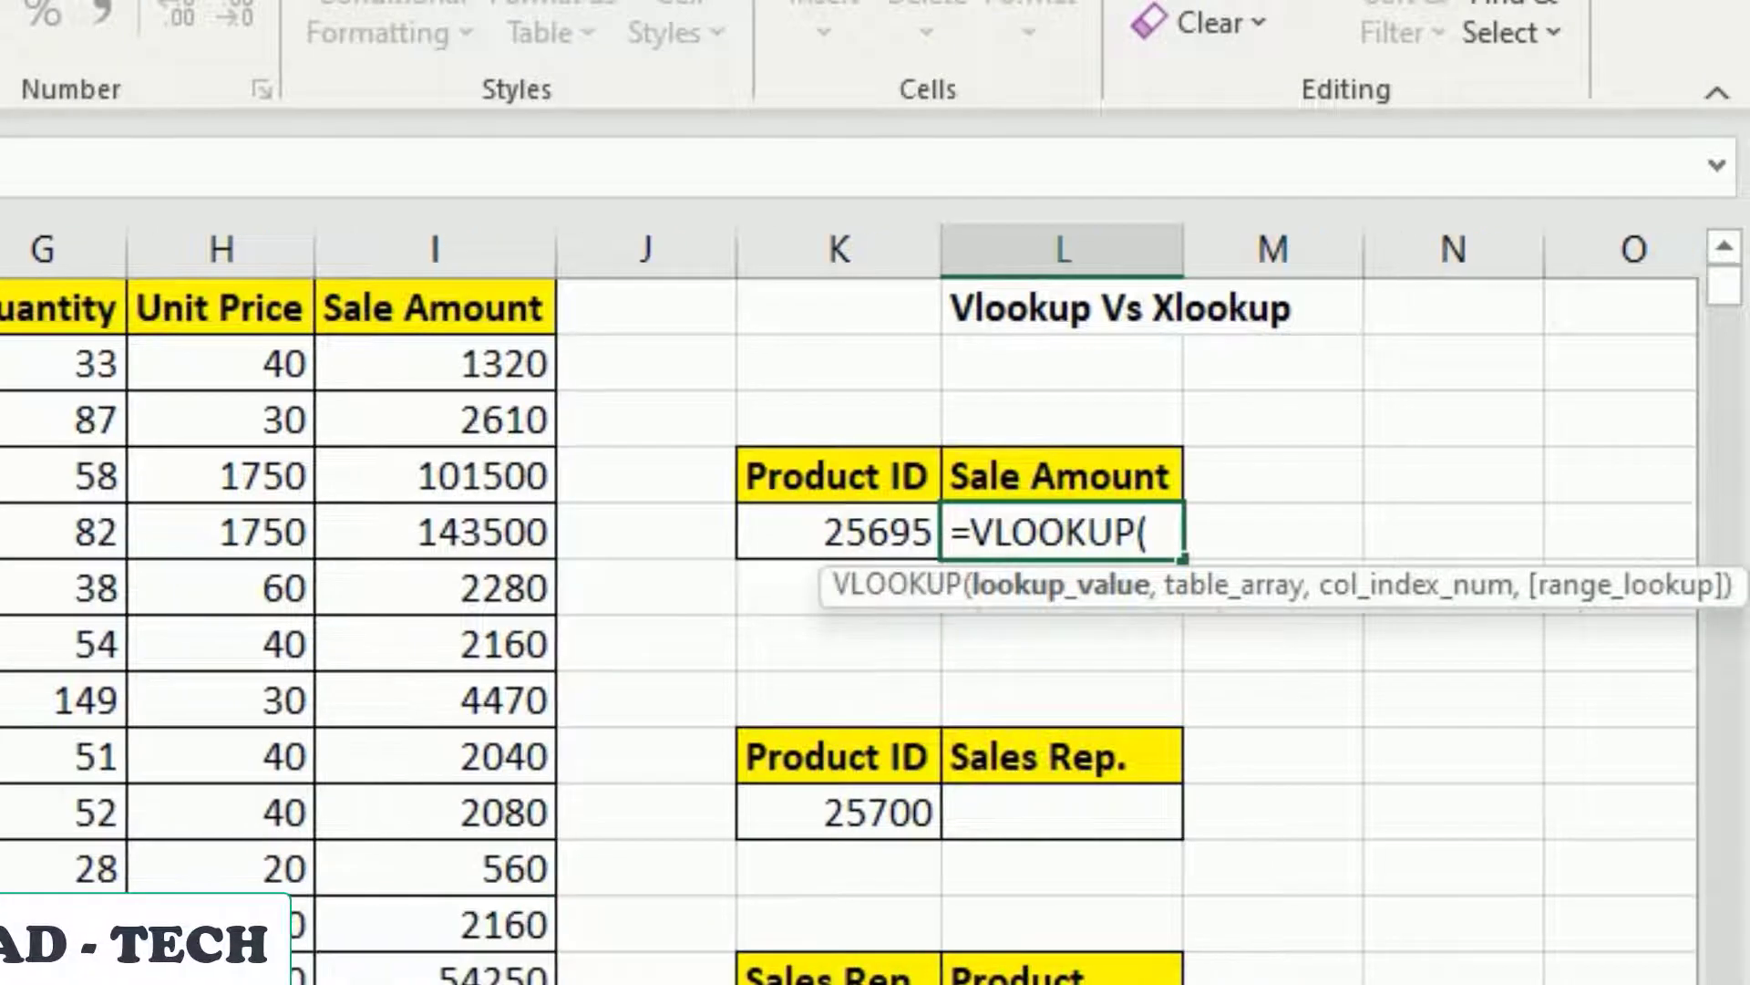
scroll(847, 602, "right", 2)
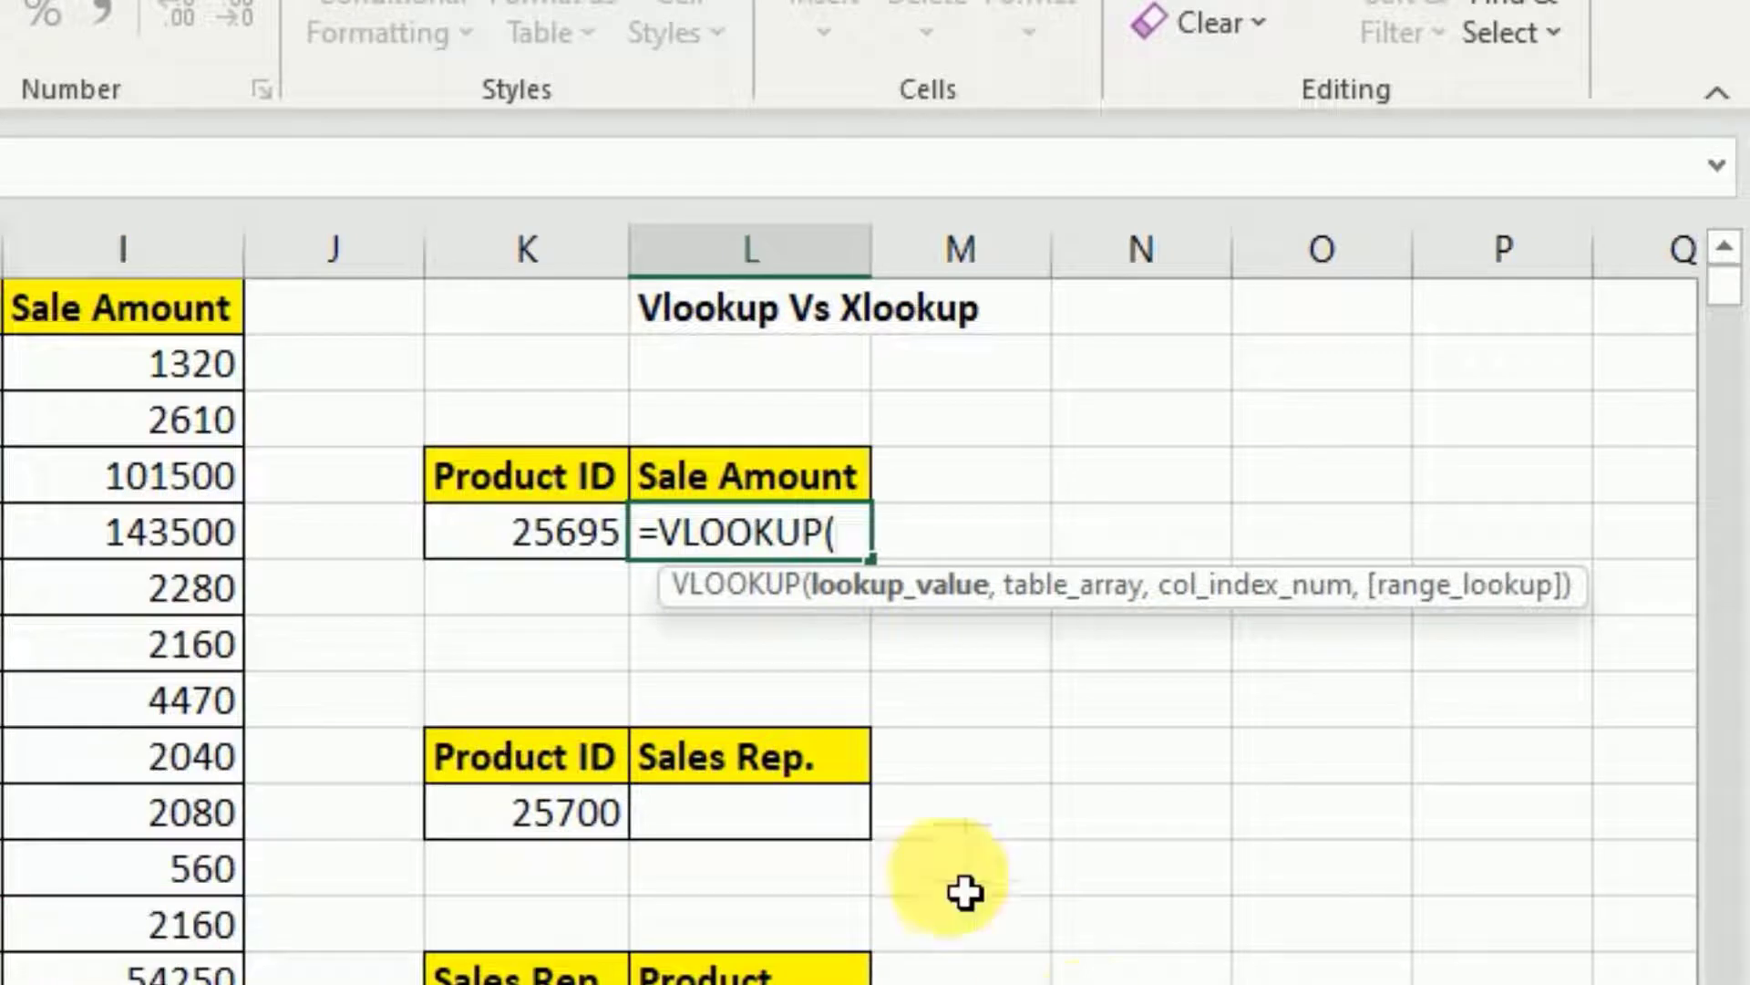
left_click(532, 552)
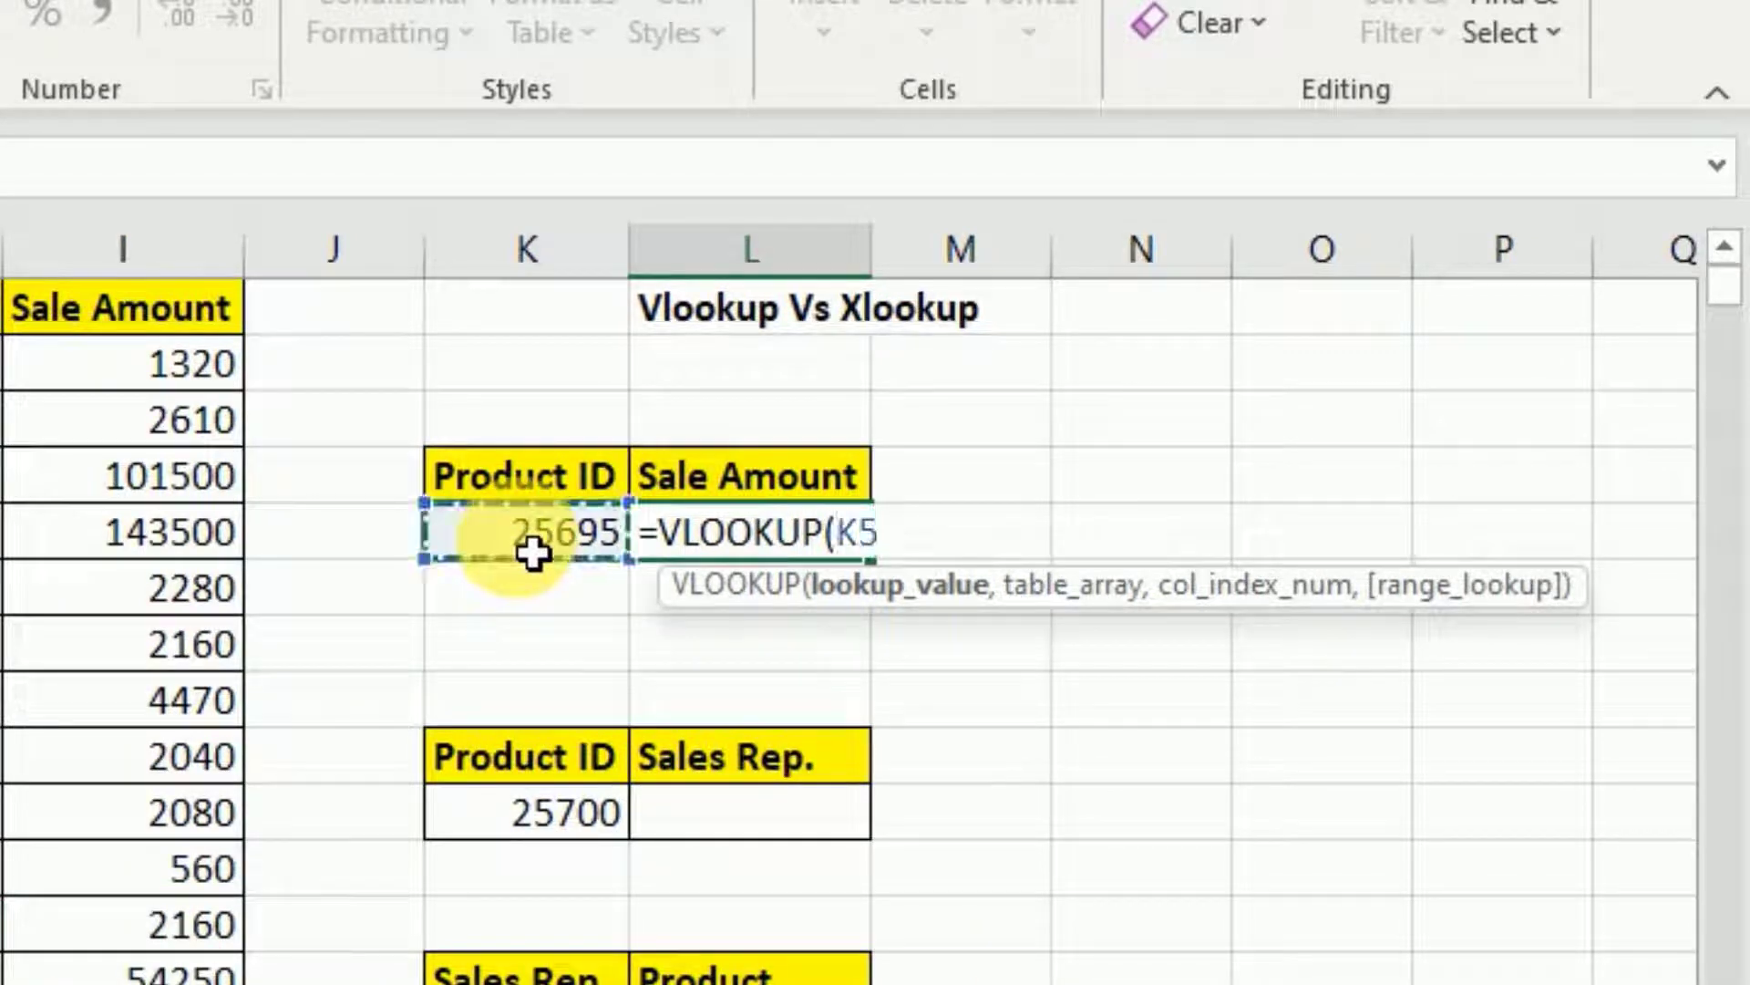
type(",")
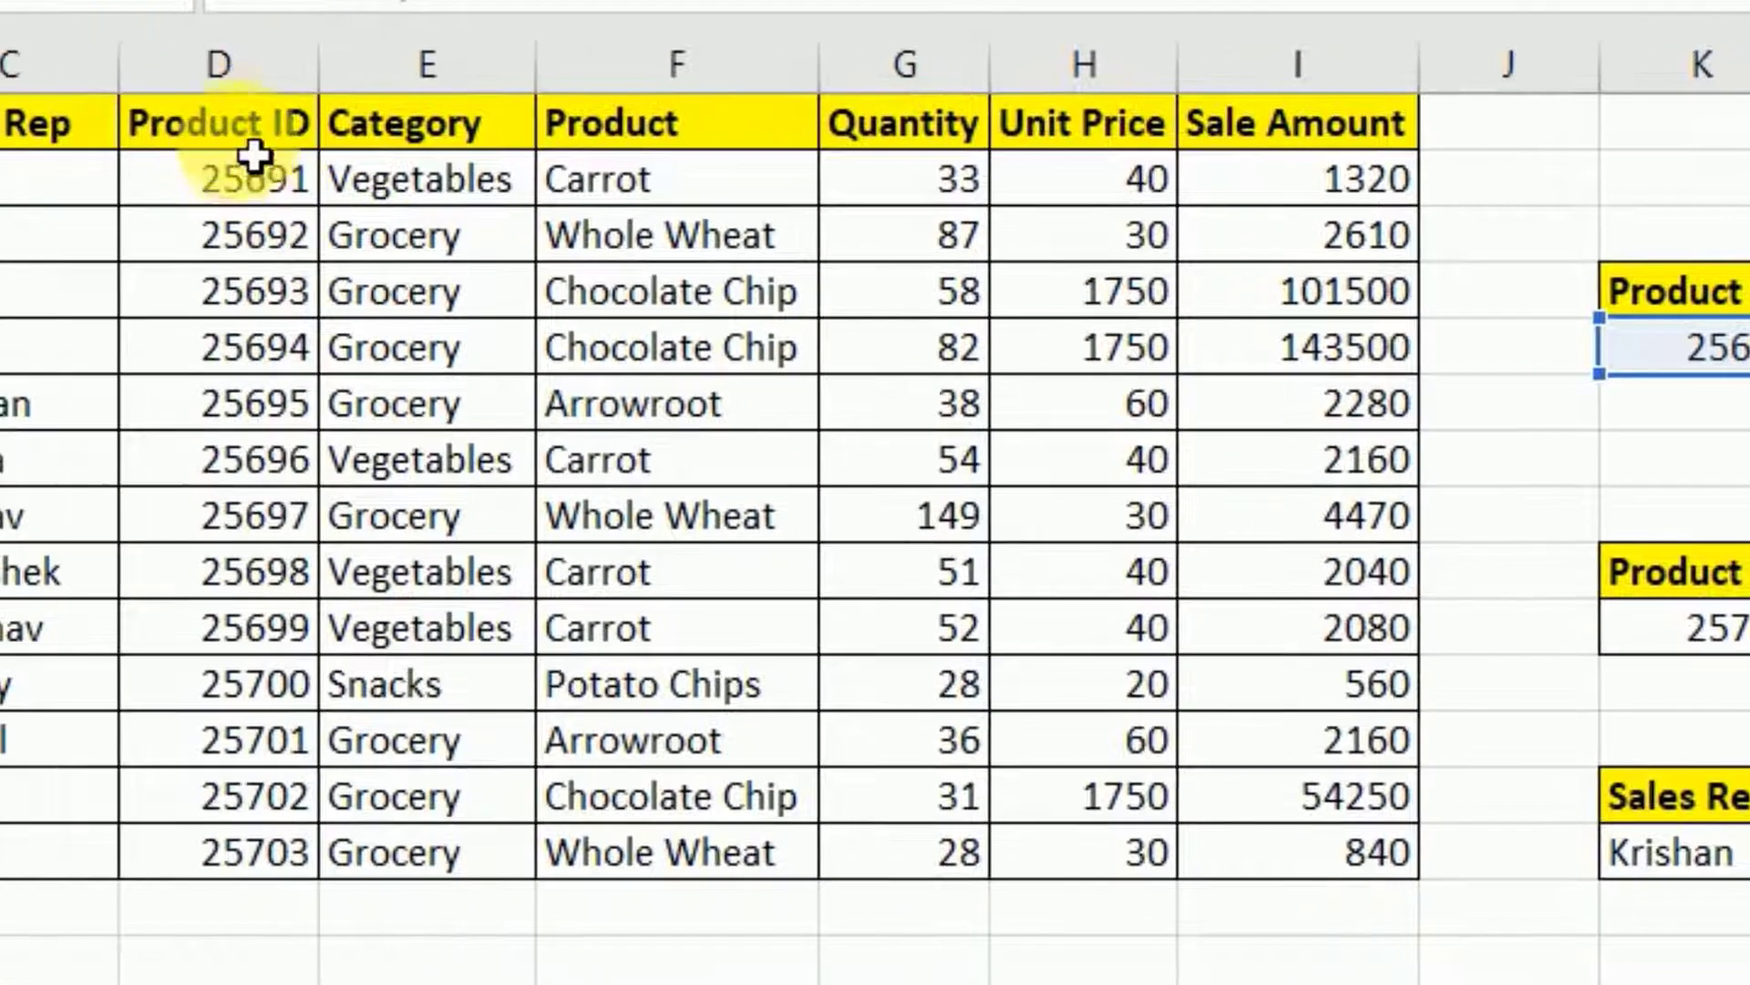
- Complete the VLOOKUP in L5 with table array D1:I14, column index 6 and range lookup 0
left_click_drag(243, 132, 1297, 851)
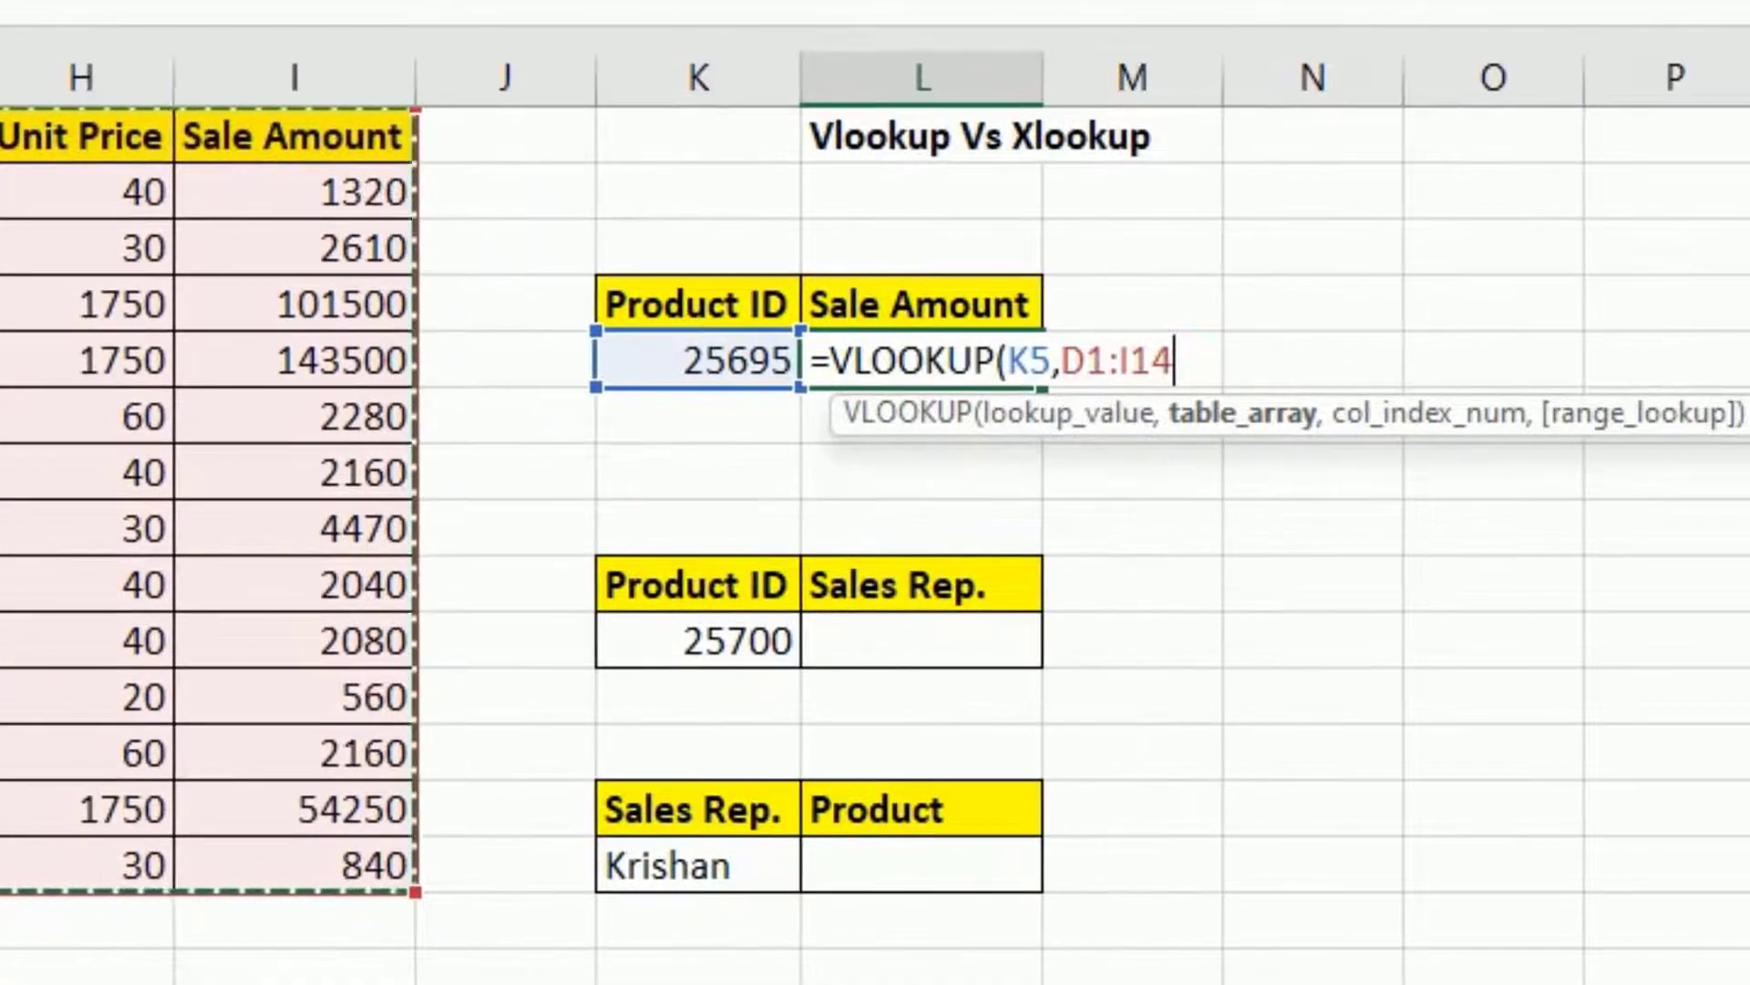
type(",")
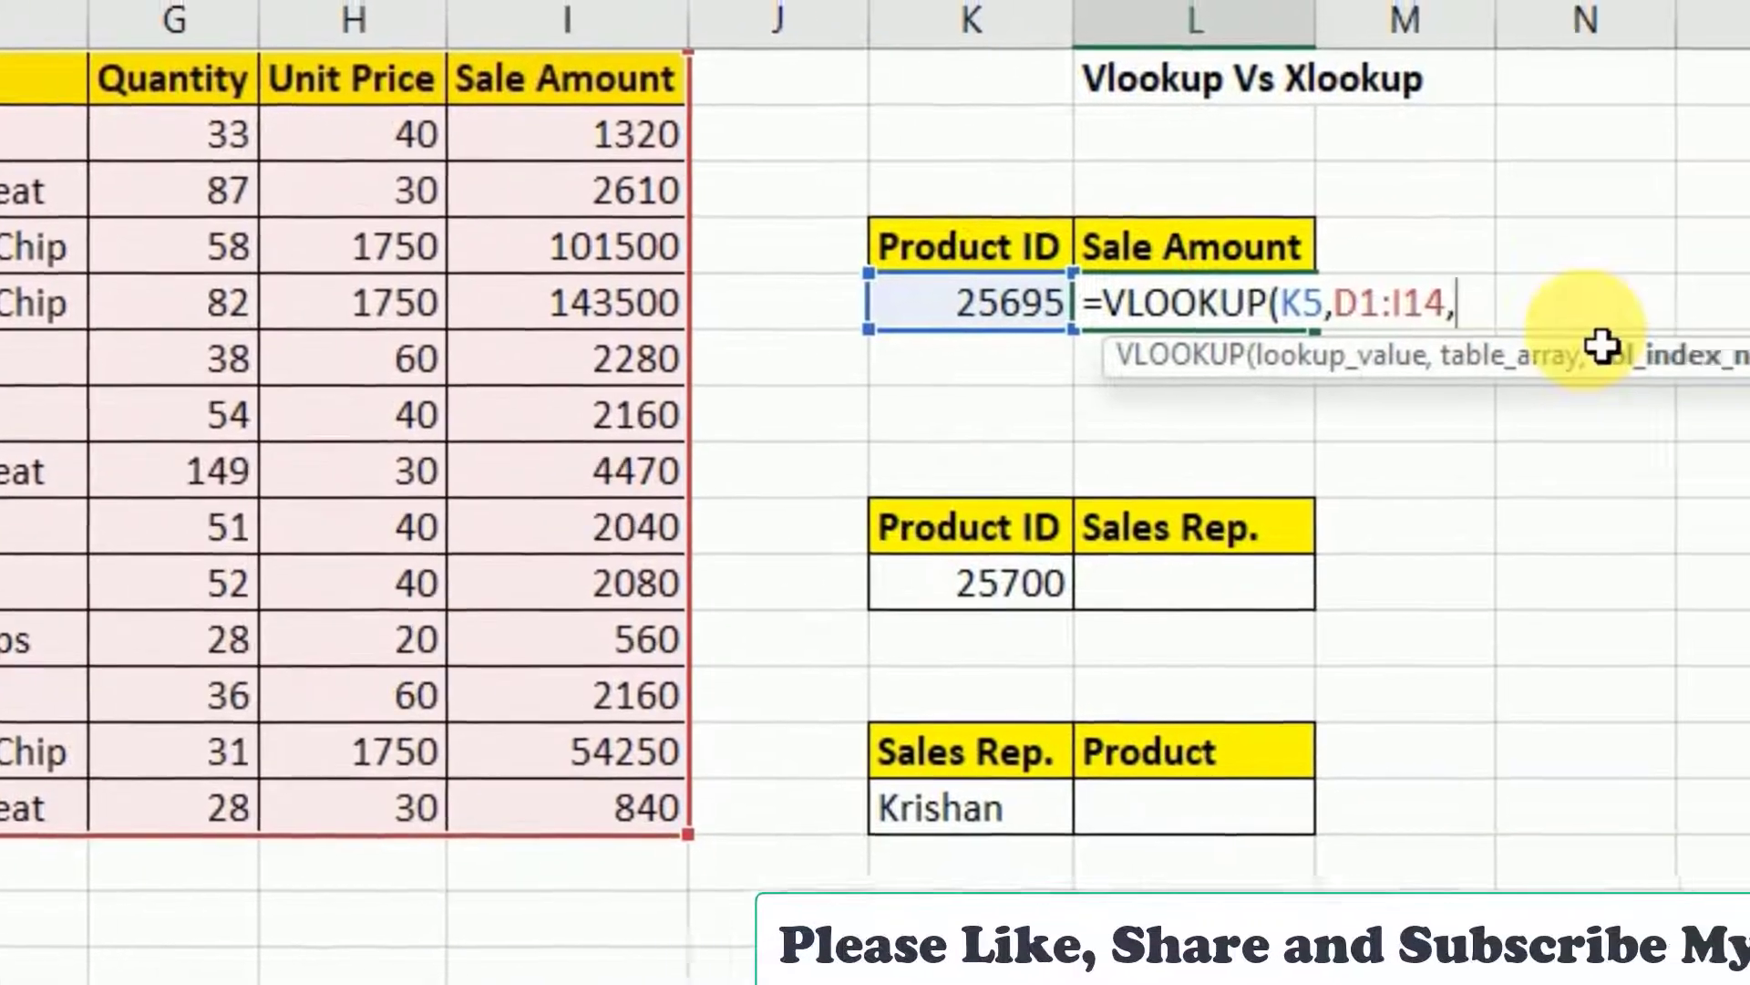
type("6")
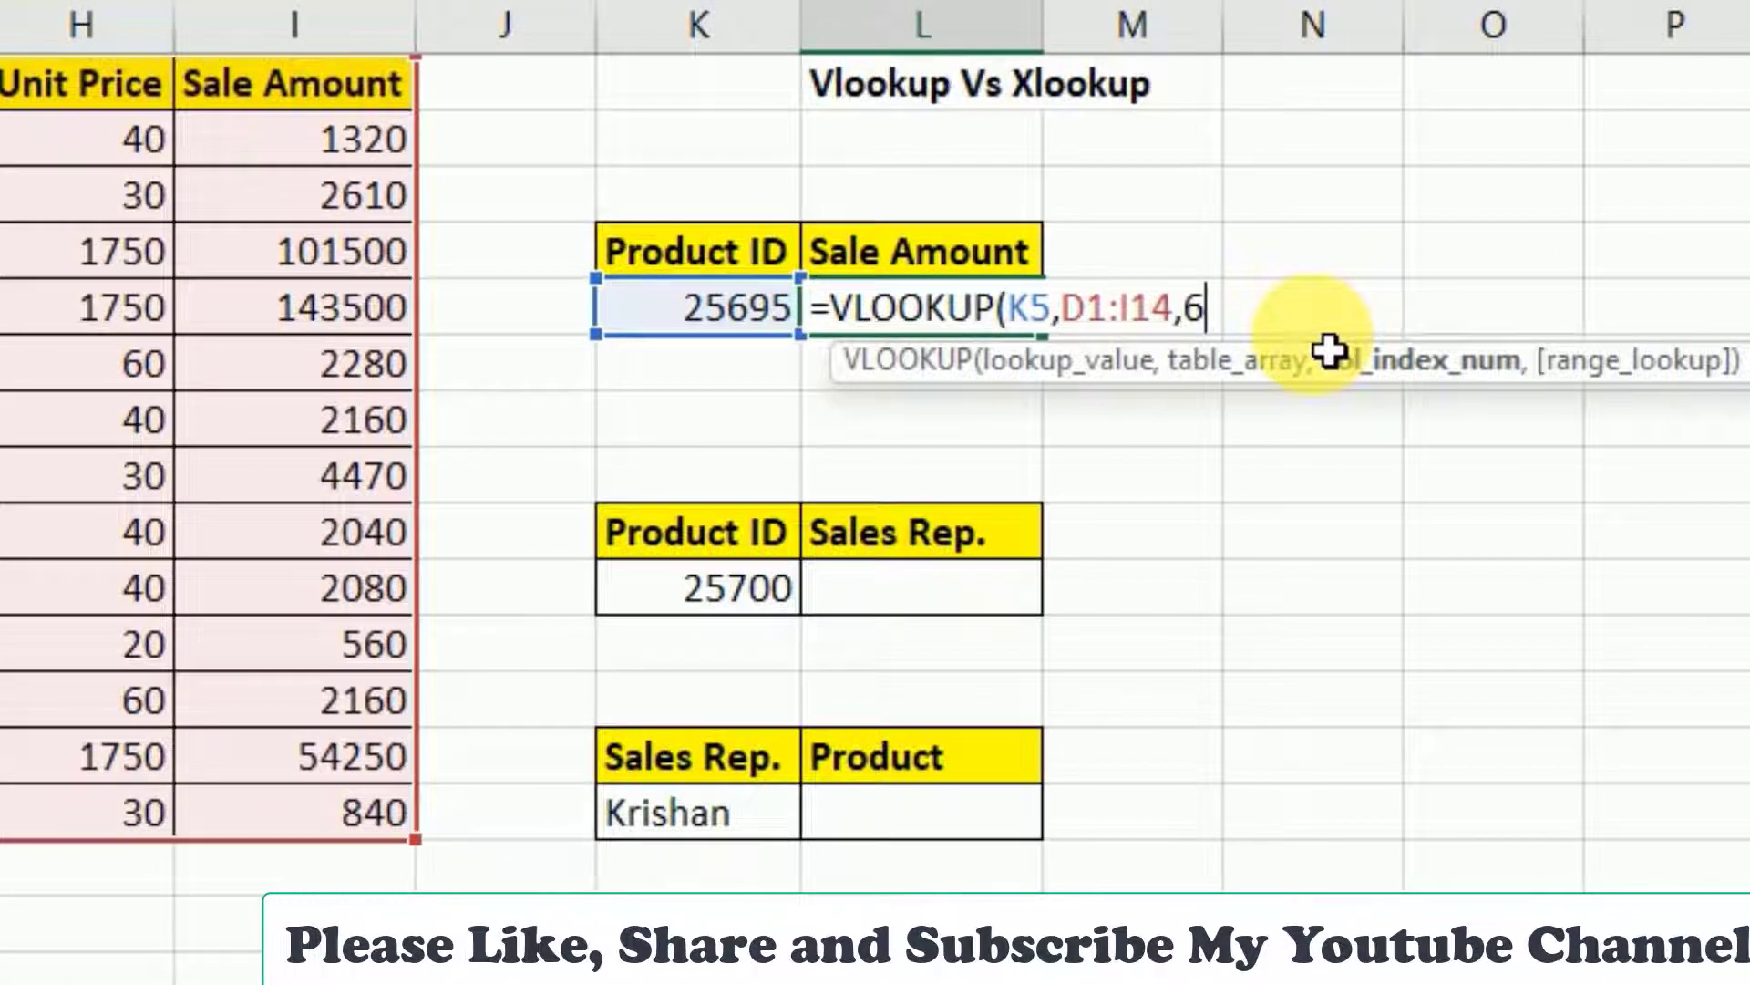
type(",")
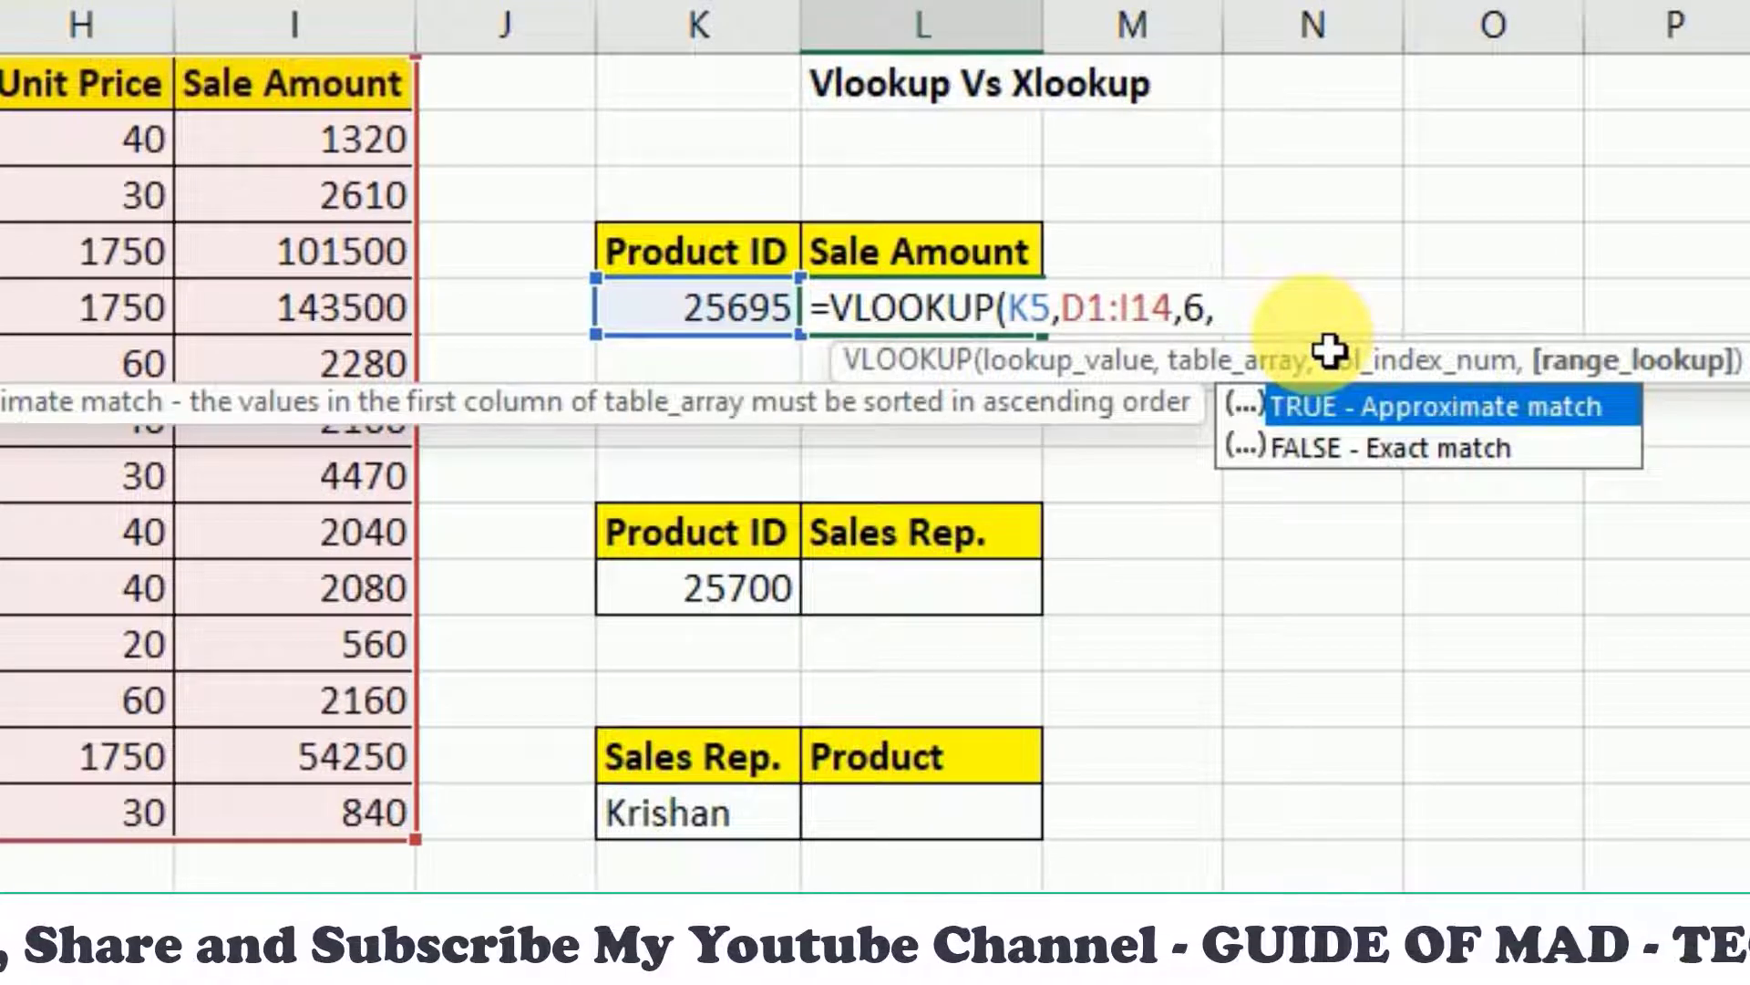
type("0")
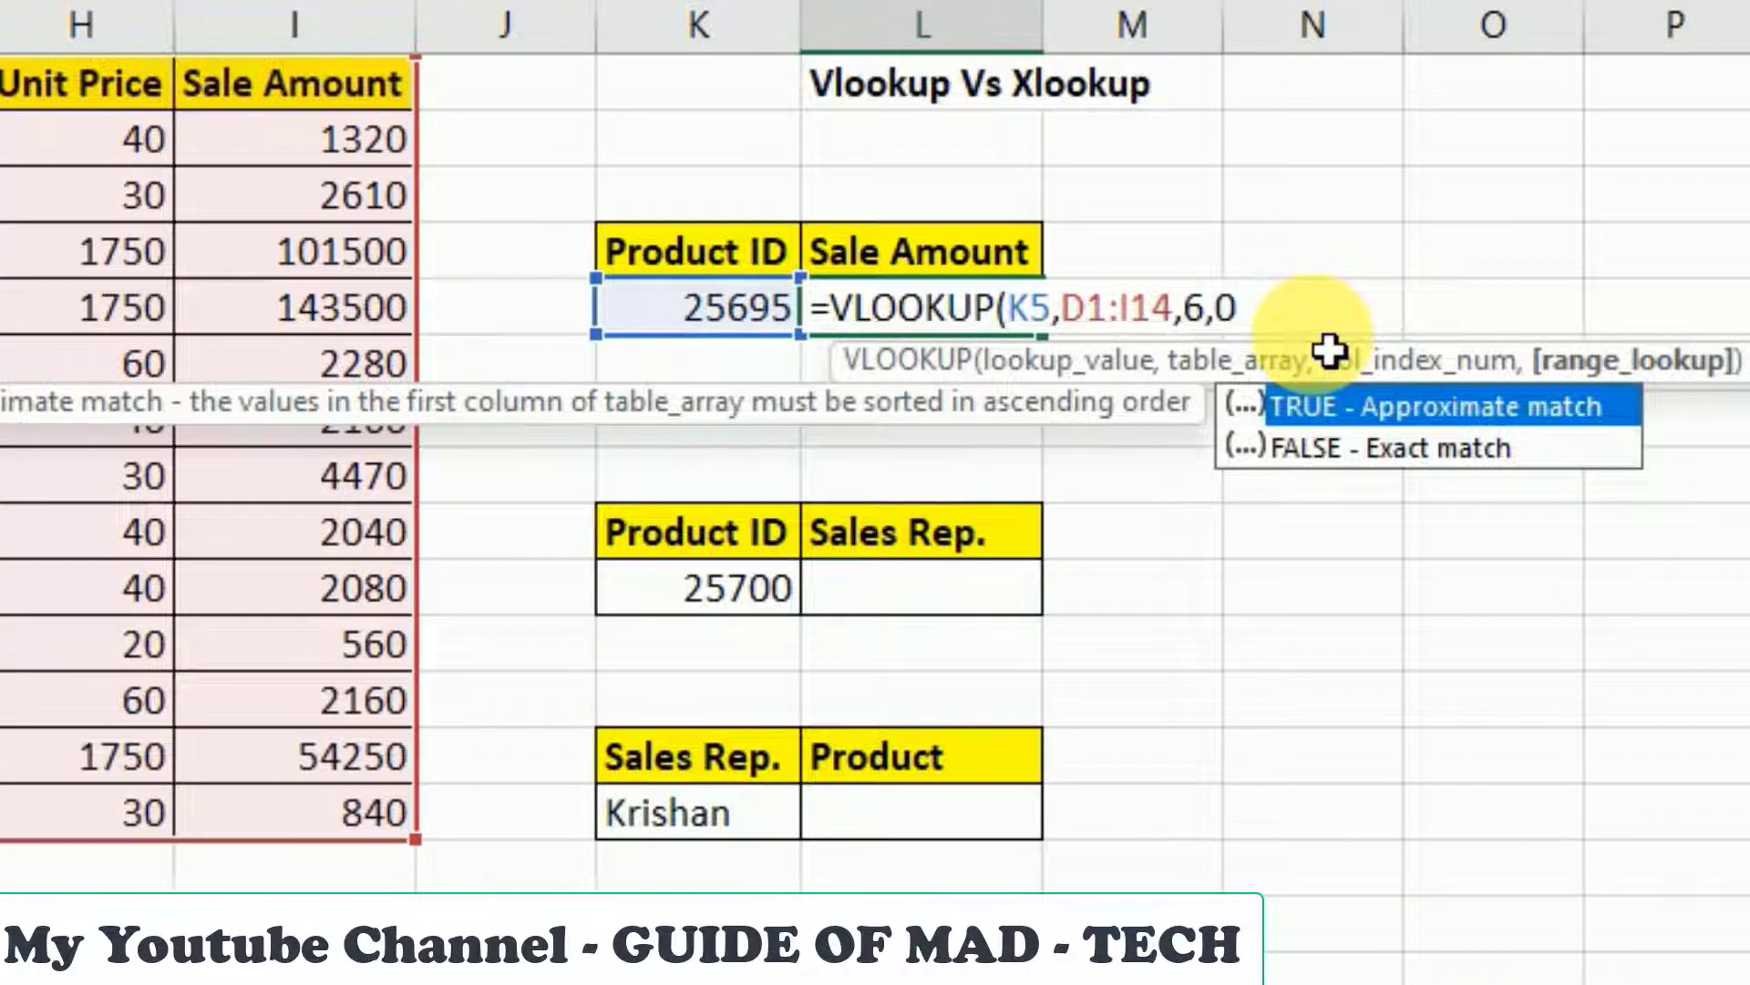
key("Return")
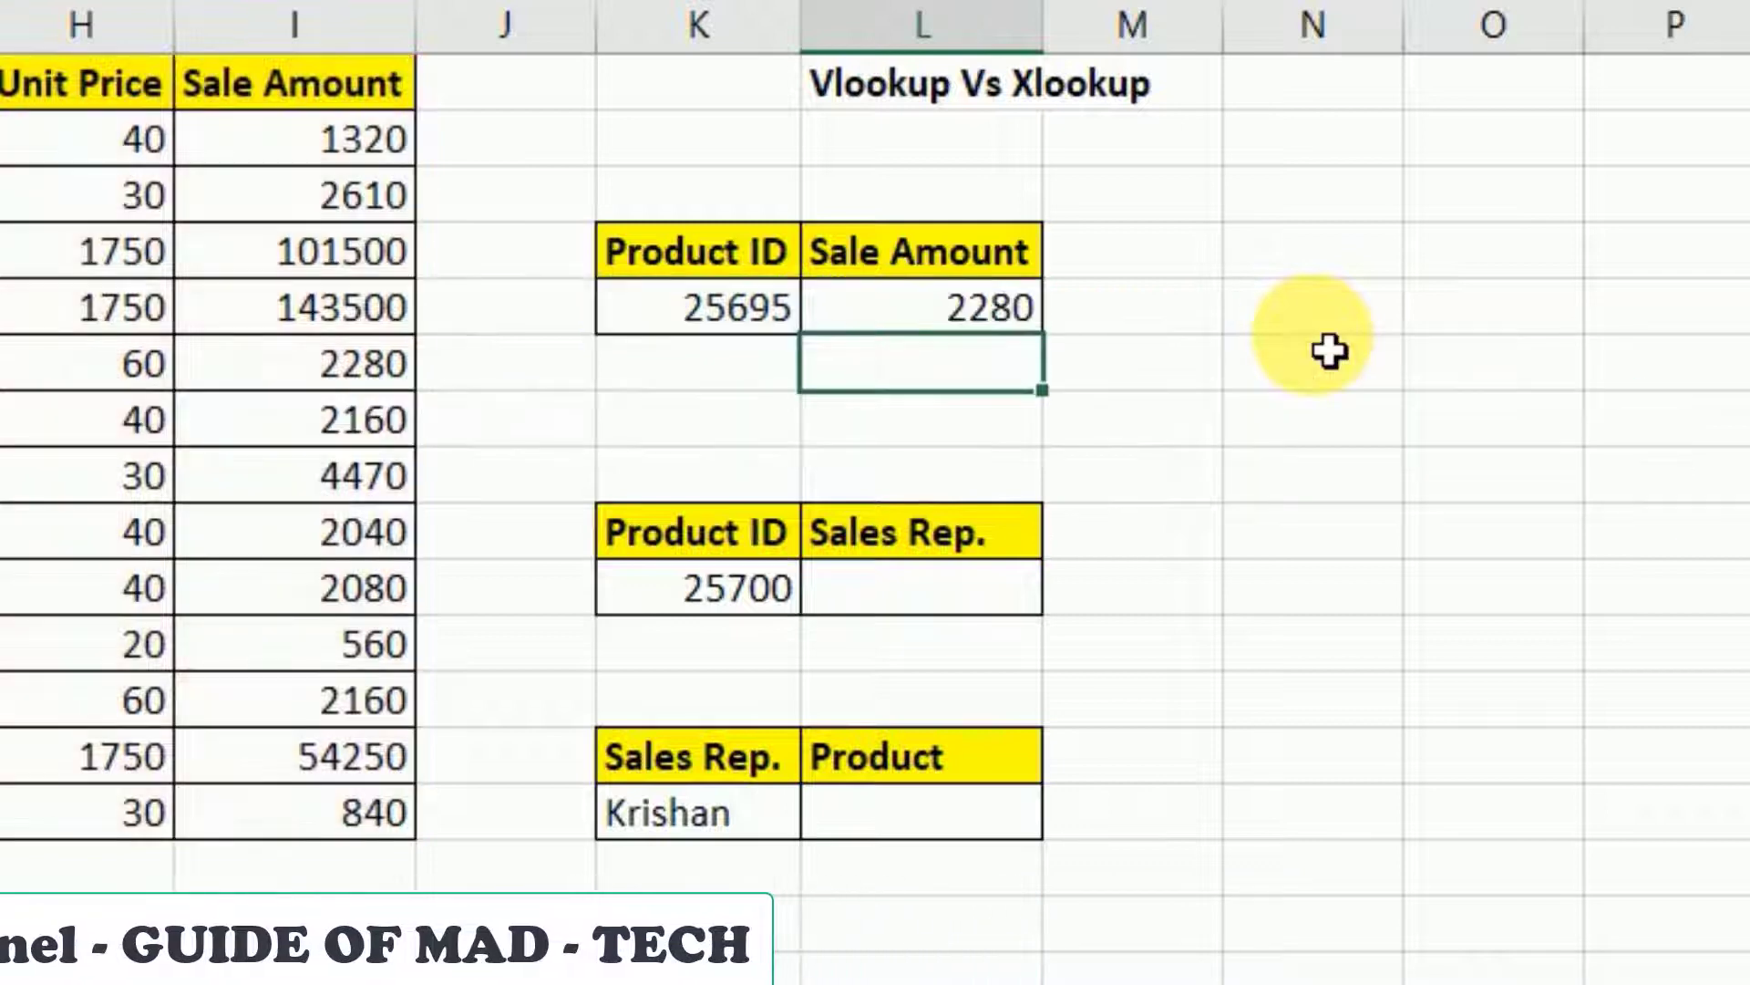
key("Up")
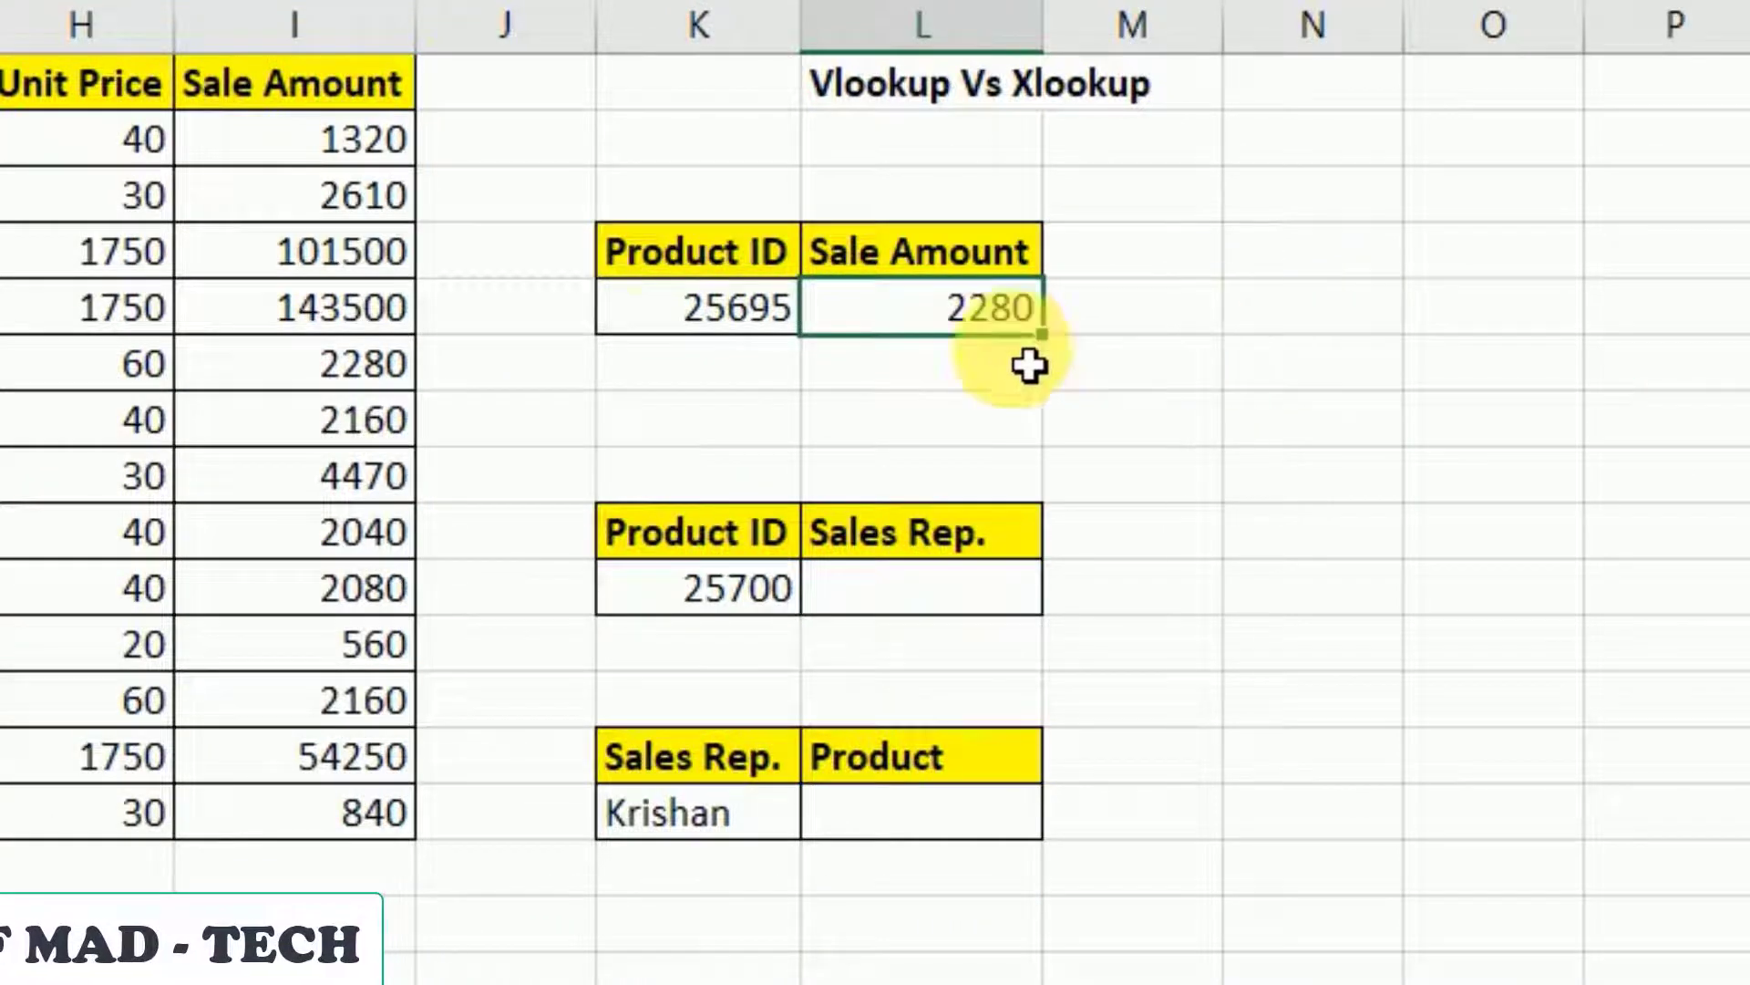
- Replace the product ID in K5 with 25704, an ID that is not in the table, to test the VLOOKUP
left_click(693, 334)
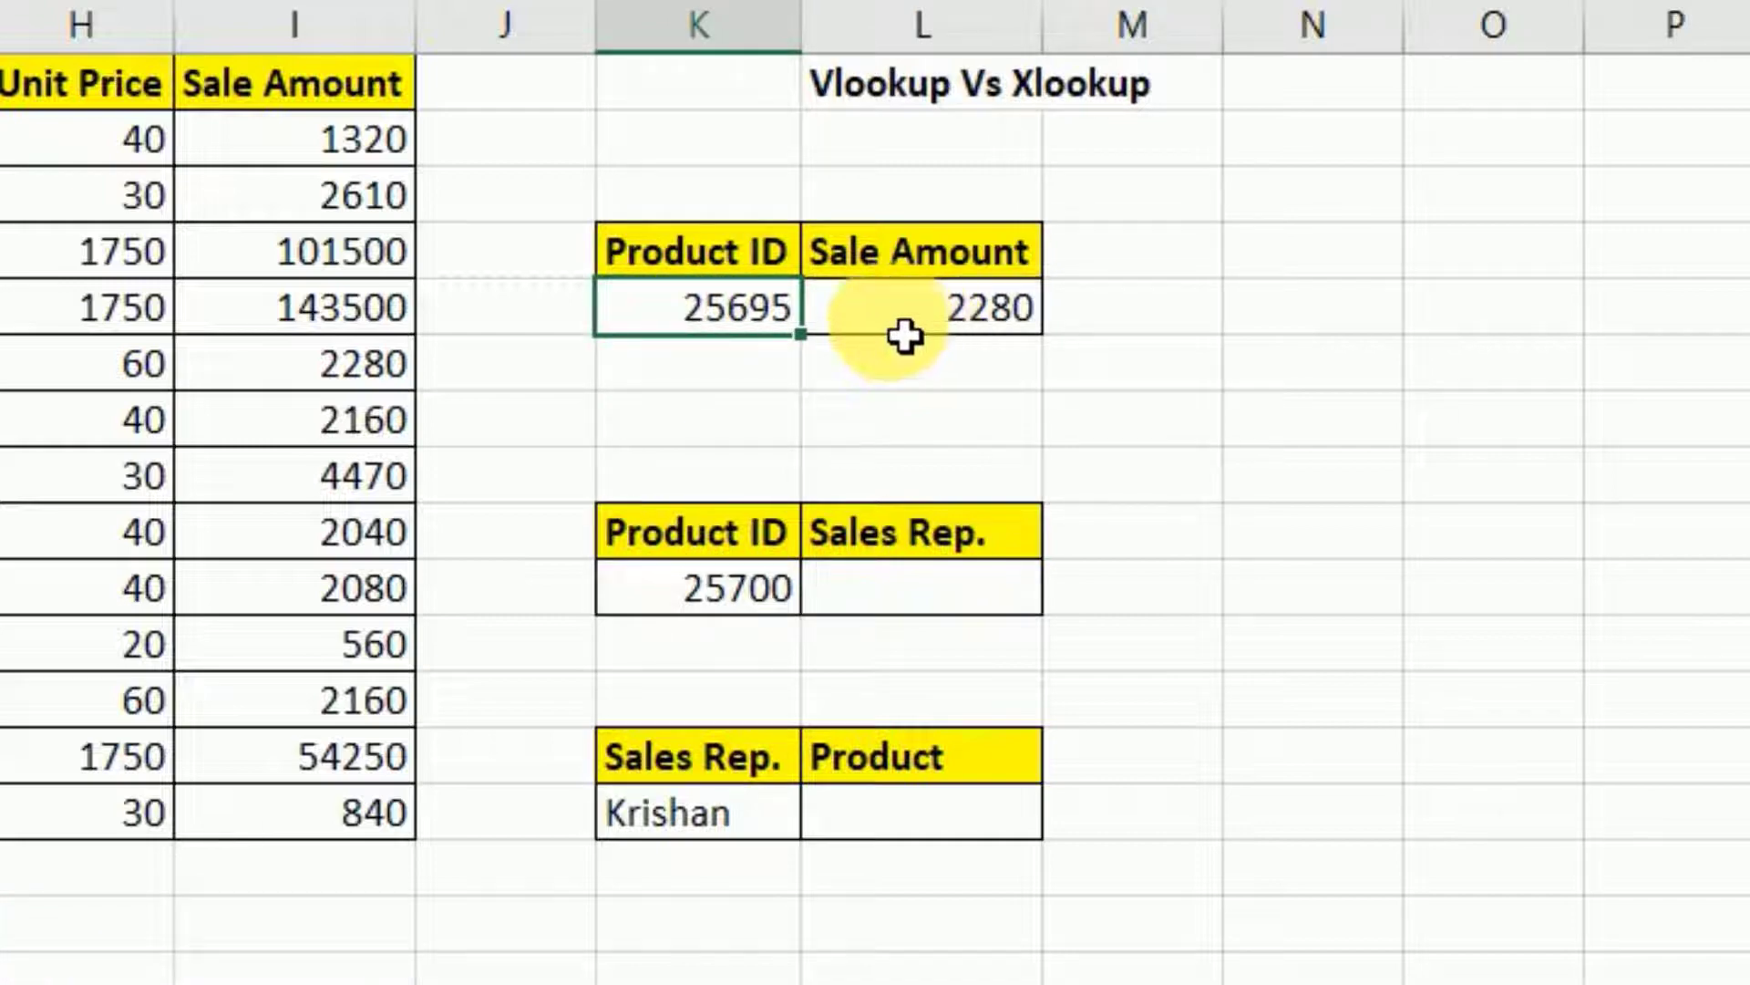
double_click(753, 333)
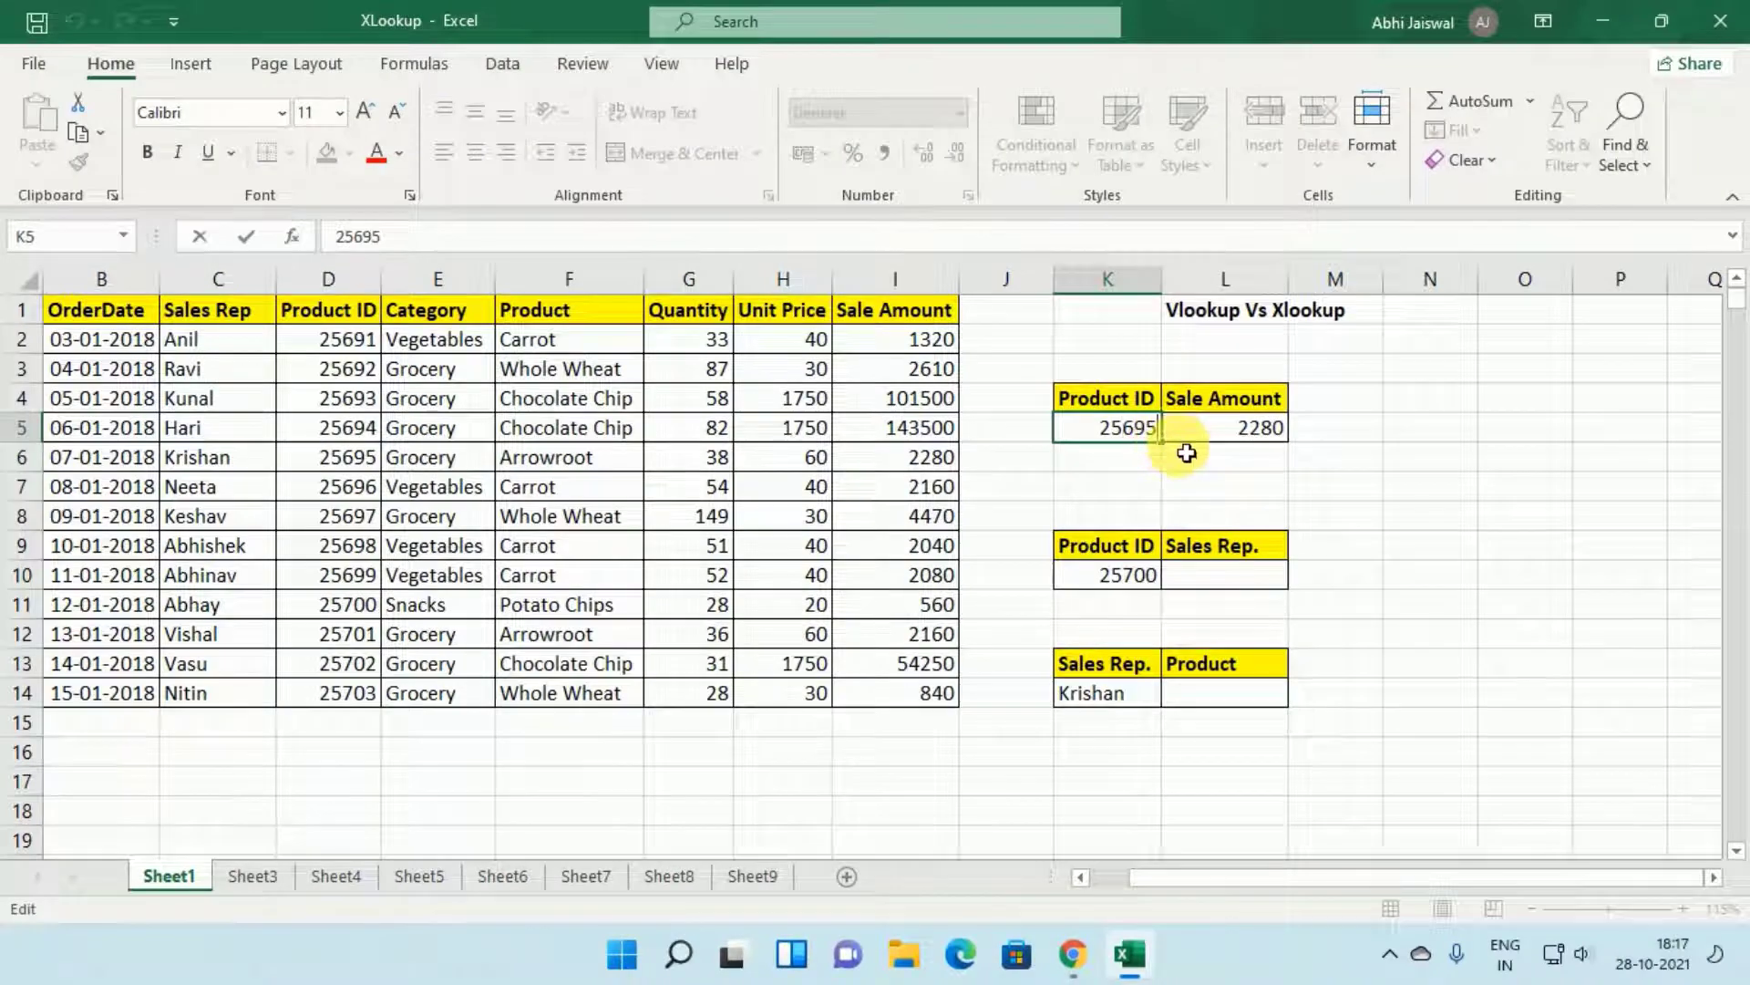
key("BackSpace")
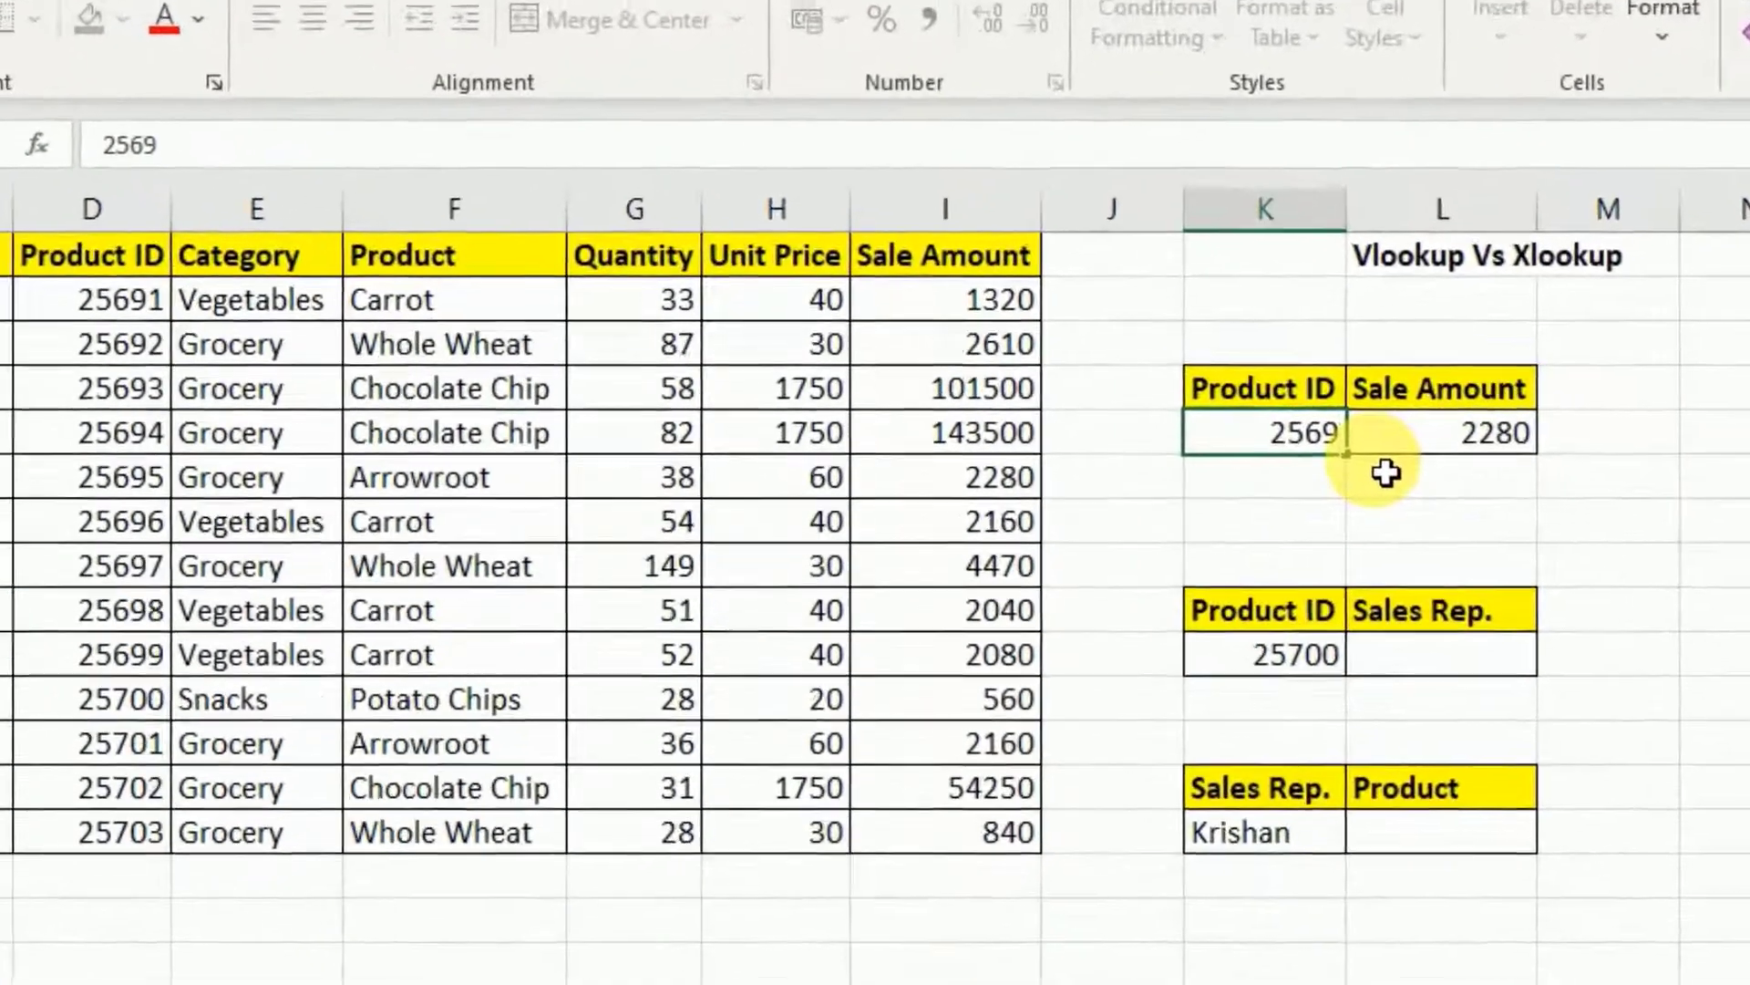
key("BackSpace")
key("BackSpace")
key("BackSpace")
key("BackSpace")
type("2570")
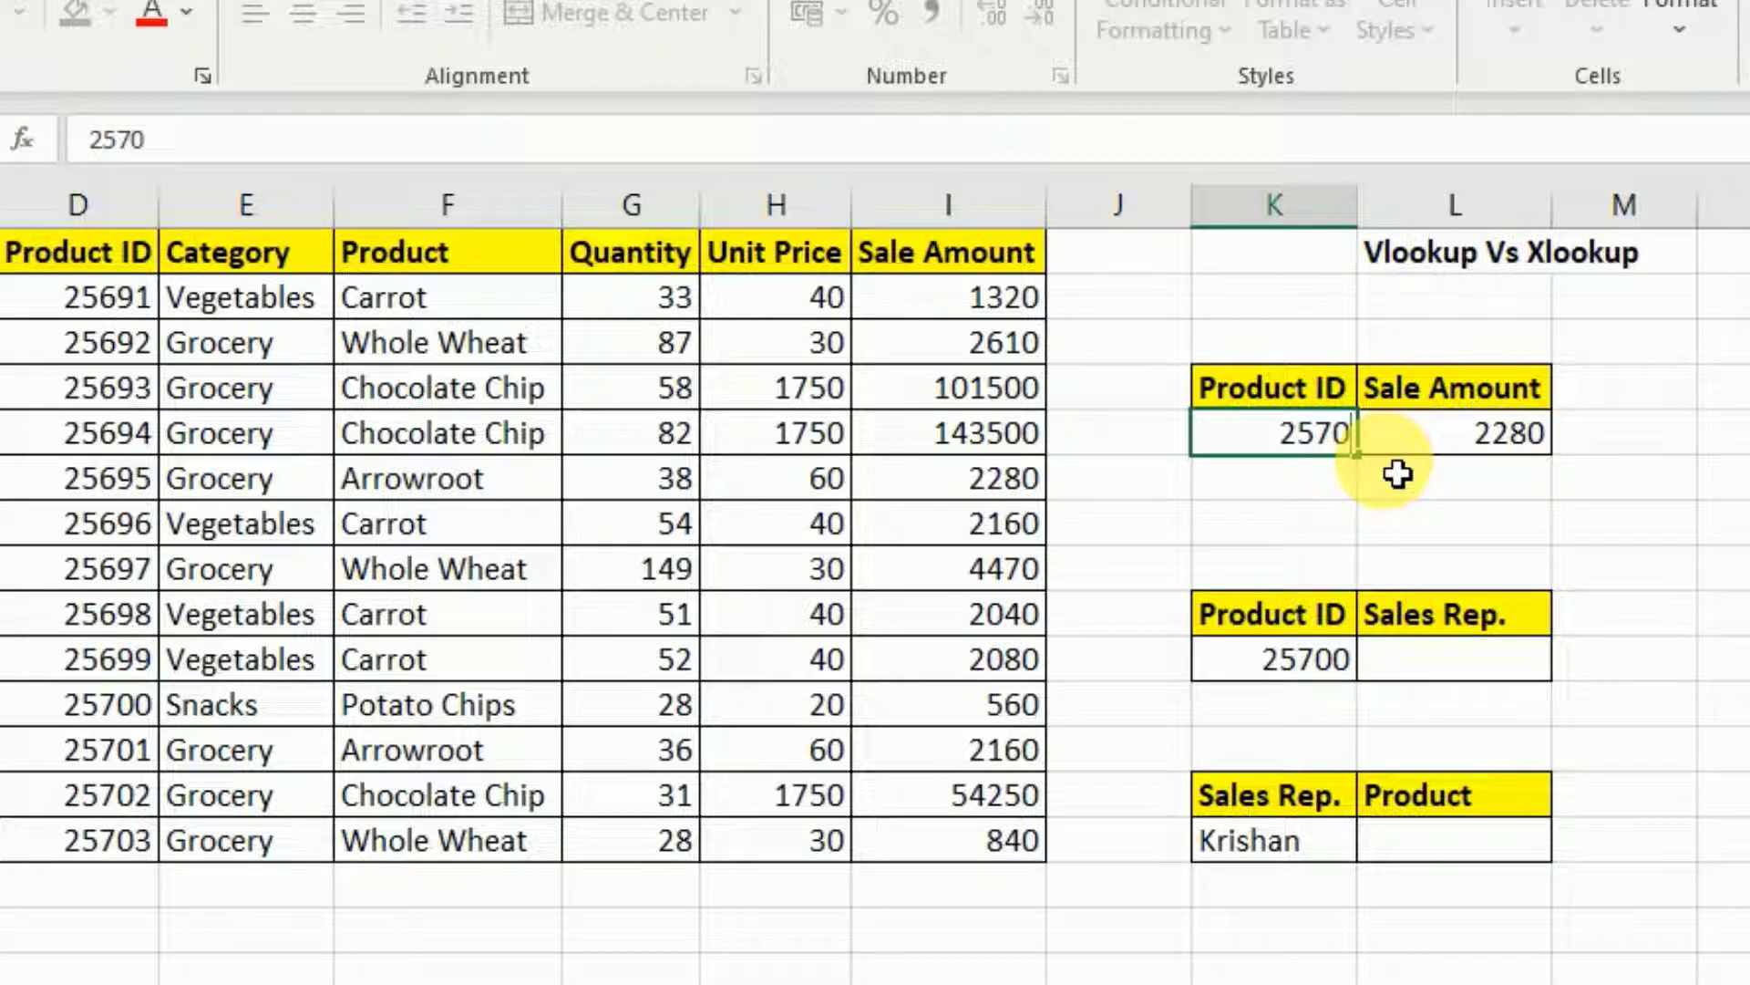
type("4")
key("Return")
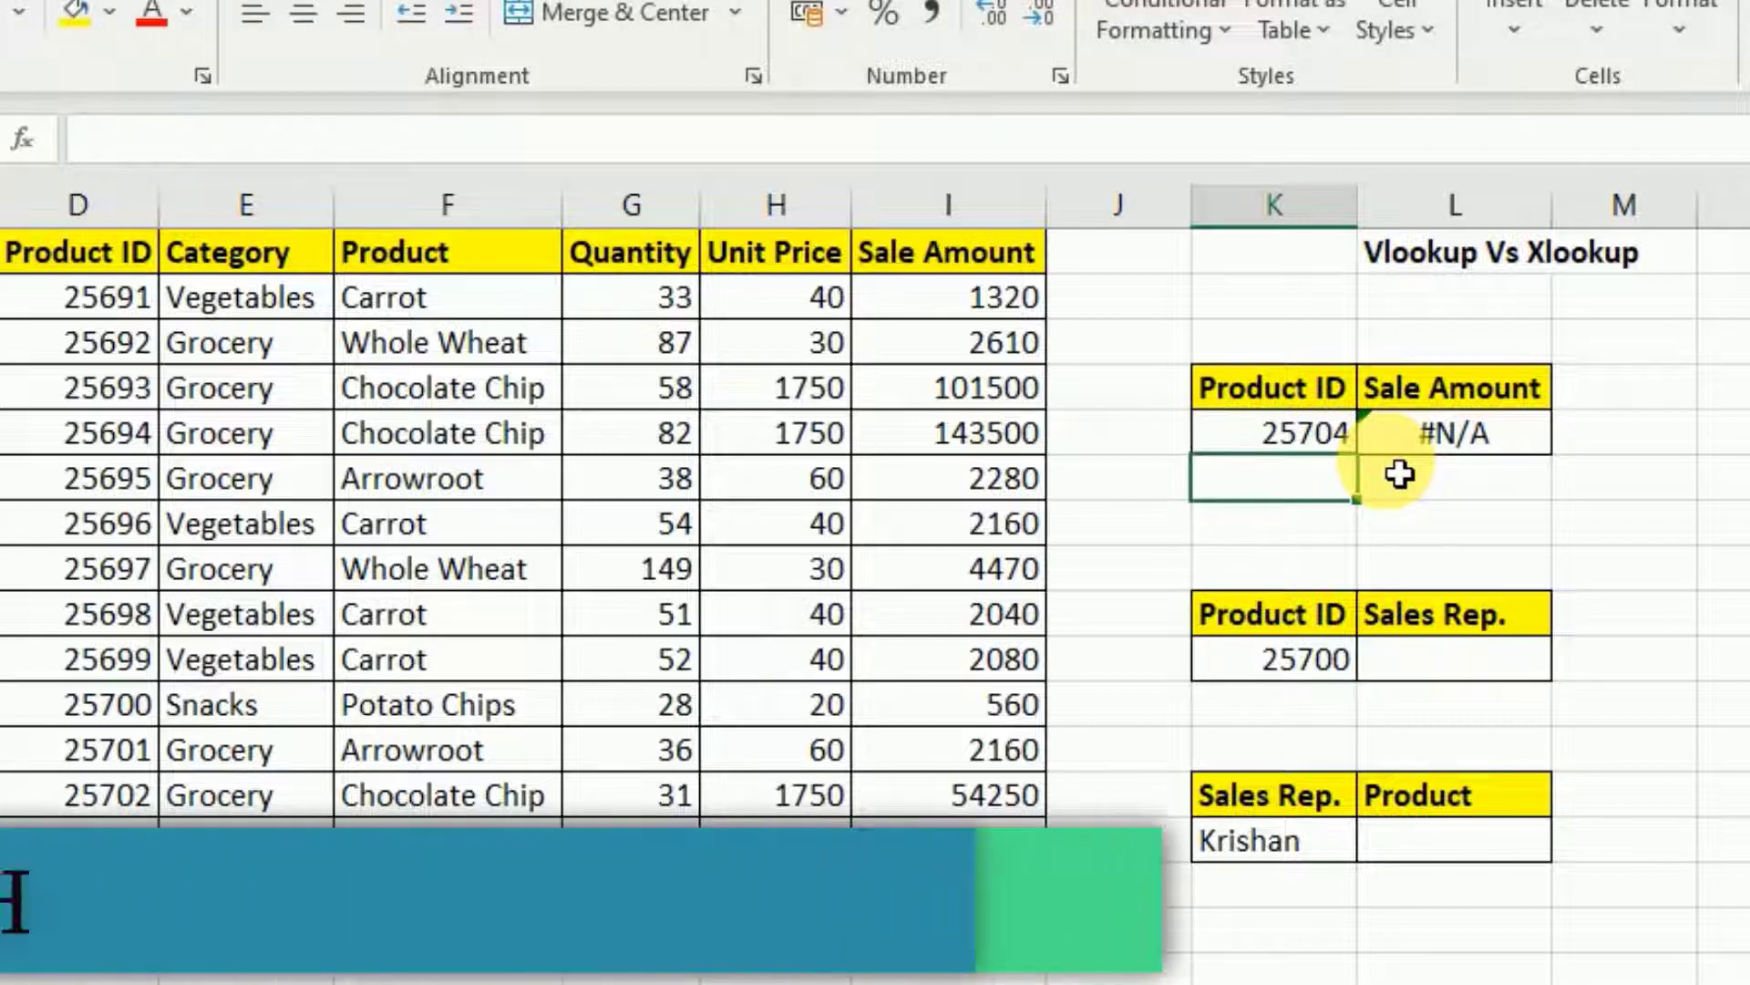
left_click(1449, 450)
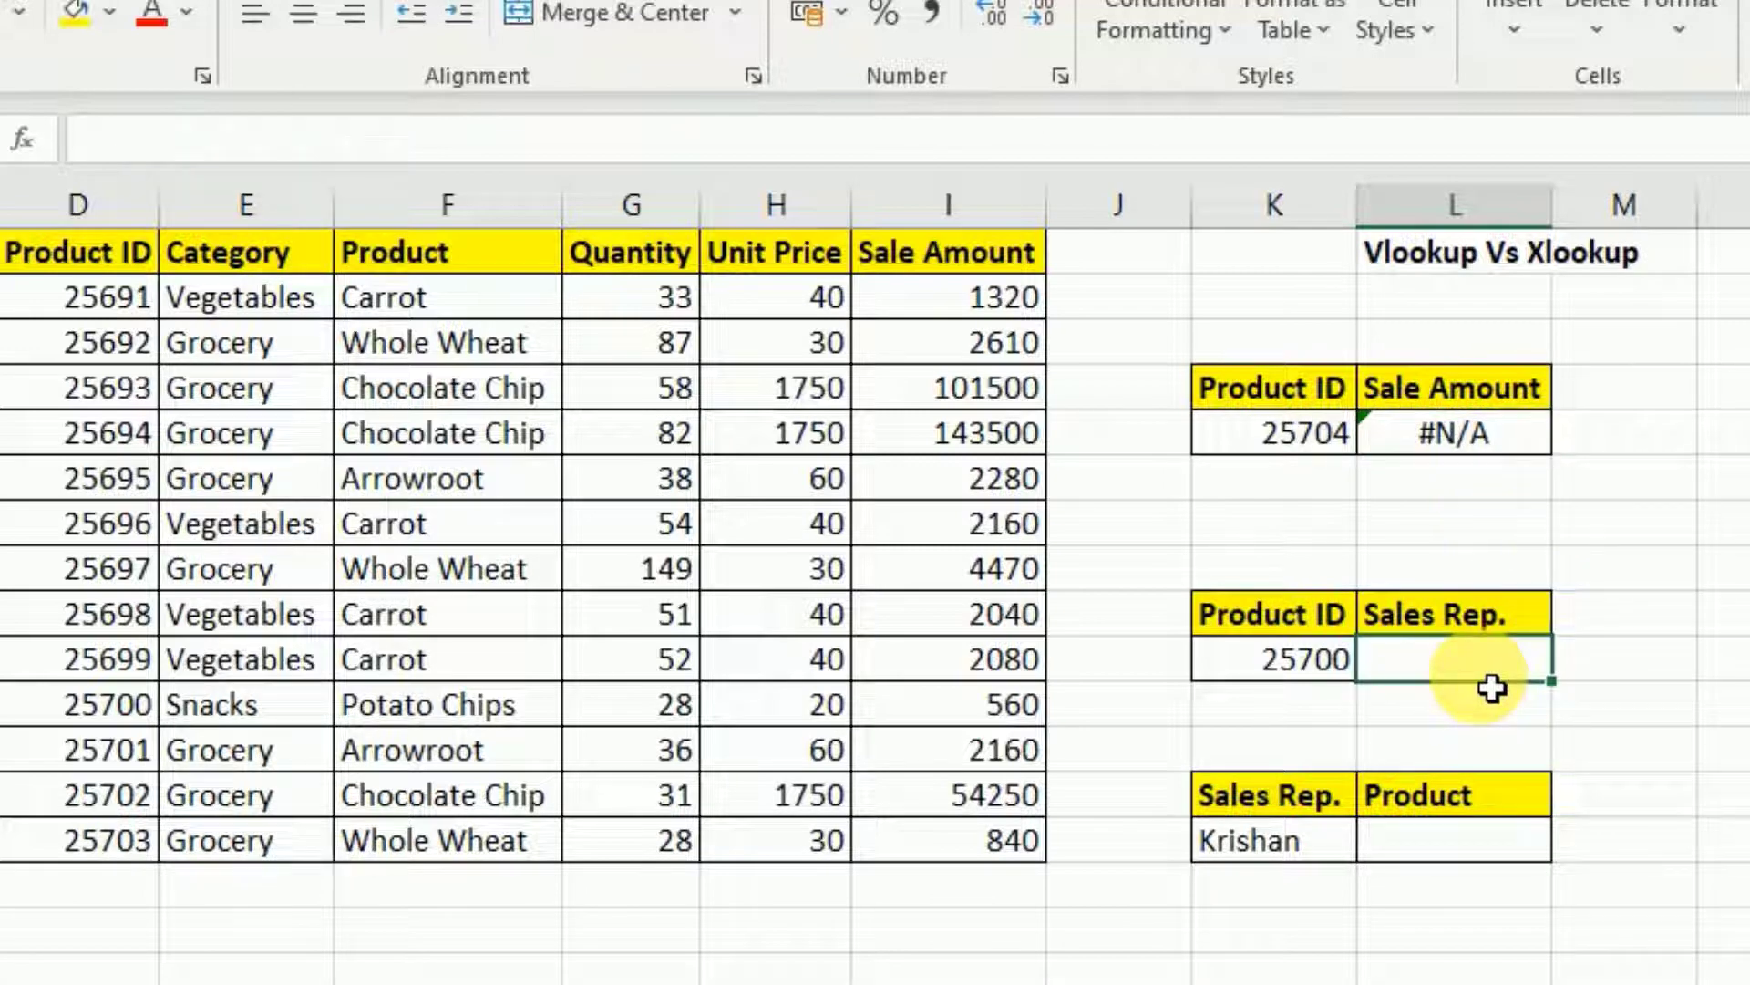
- Start an XLOOKUP formula in cell L10 under Sales Rep., using the product ID in K10 as the lookup value
type("=xl")
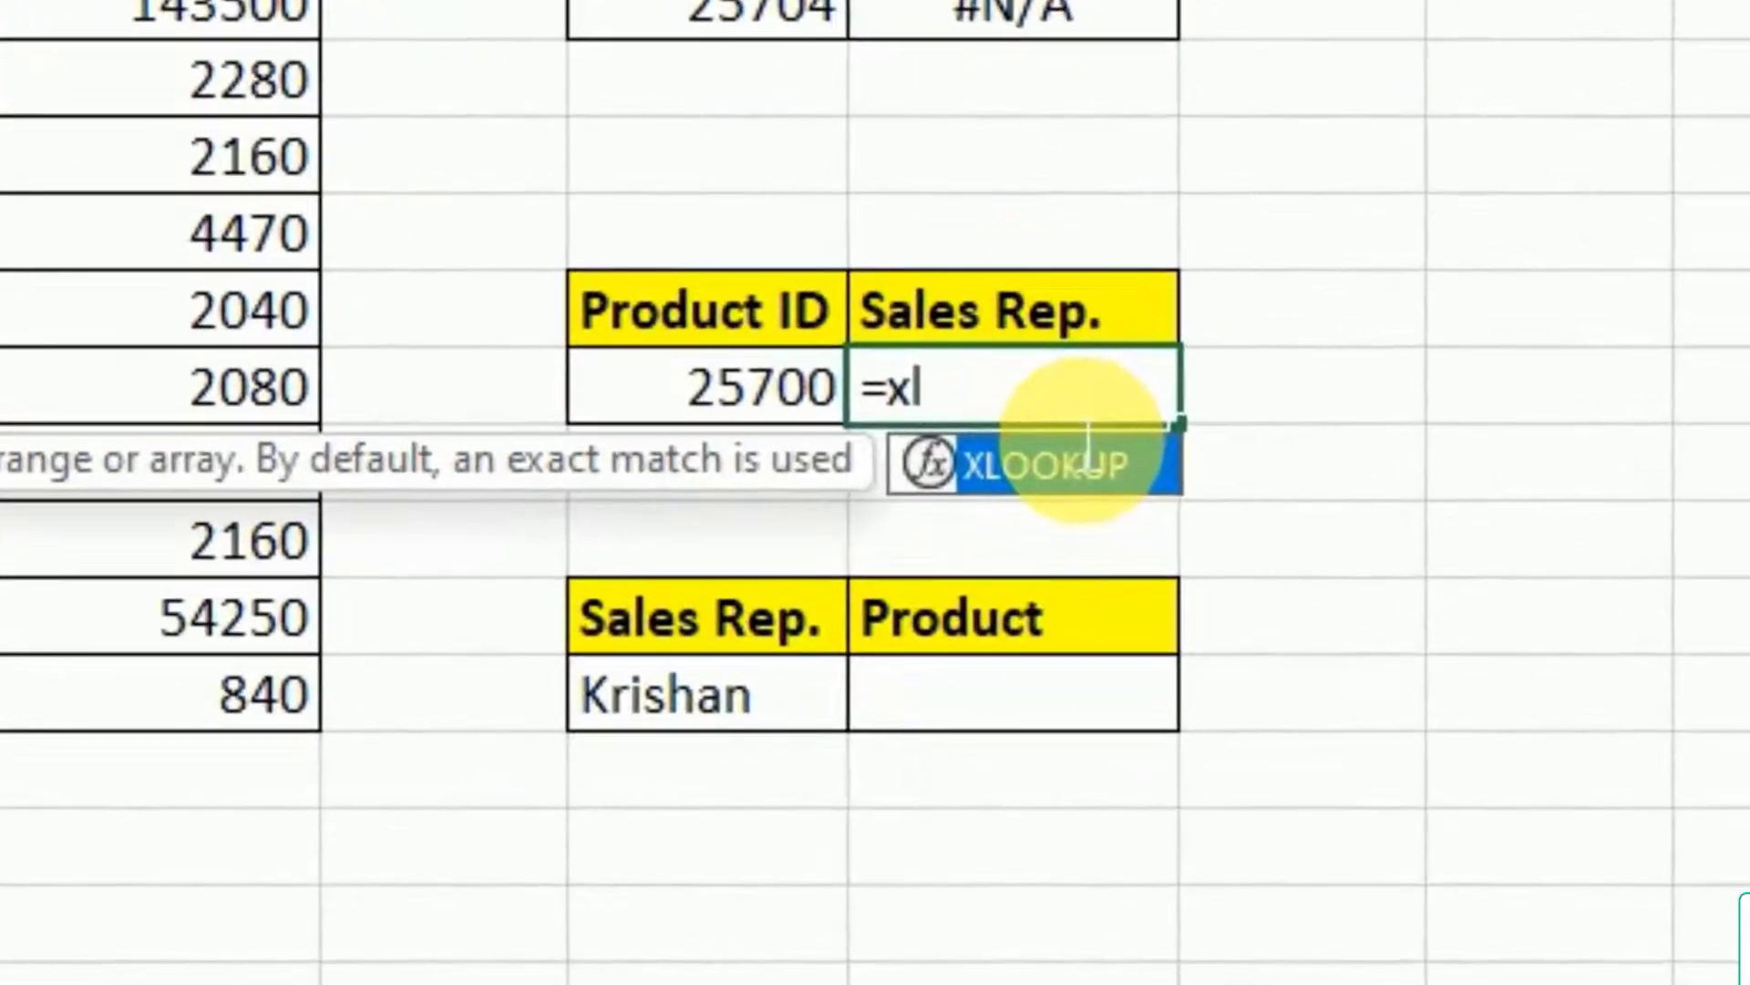
key("Tab")
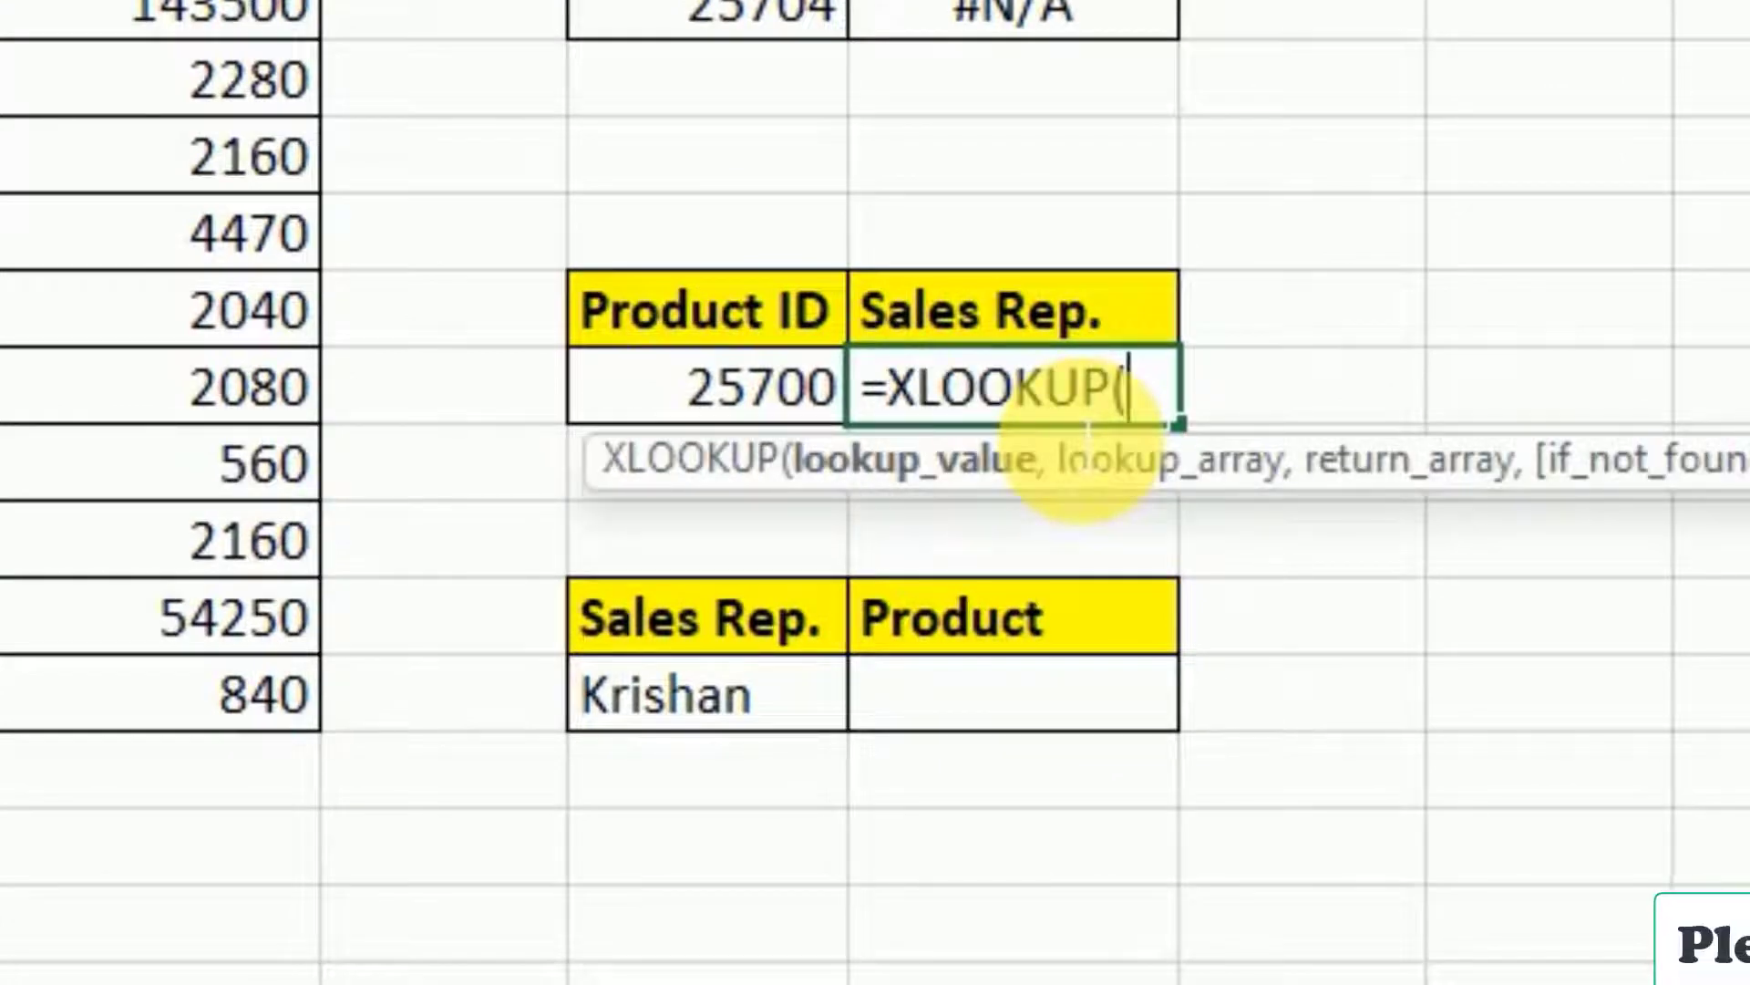
left_click(782, 414)
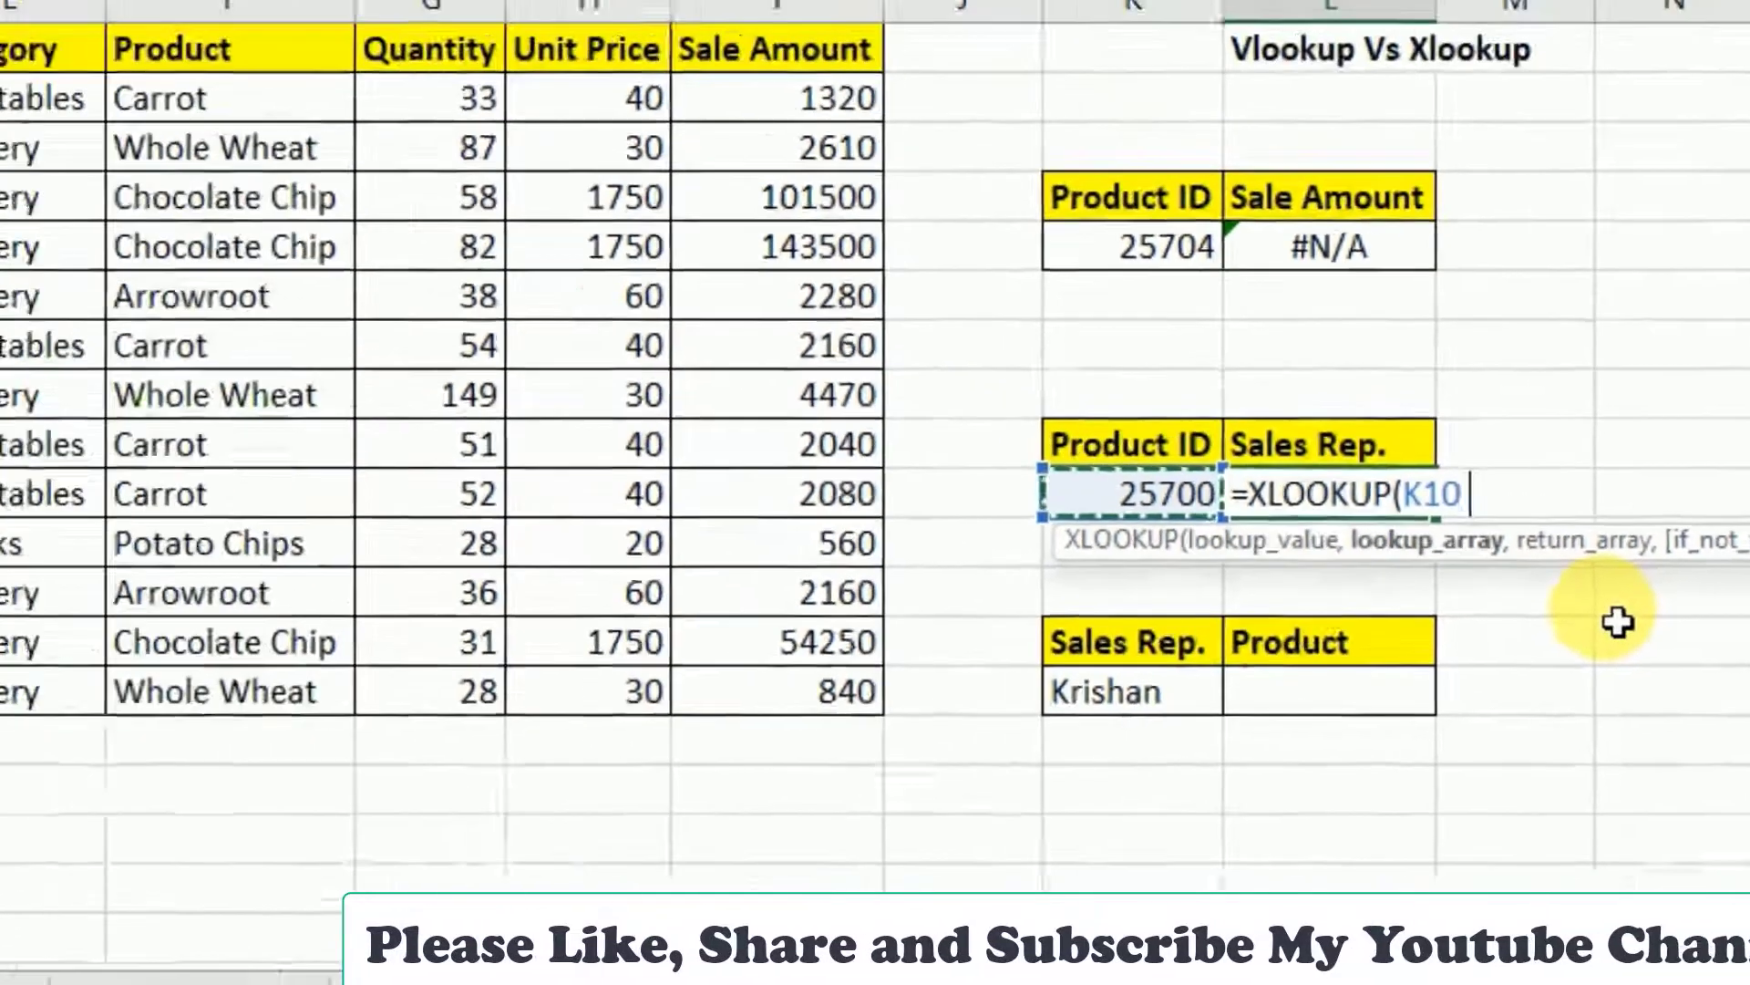
type(",")
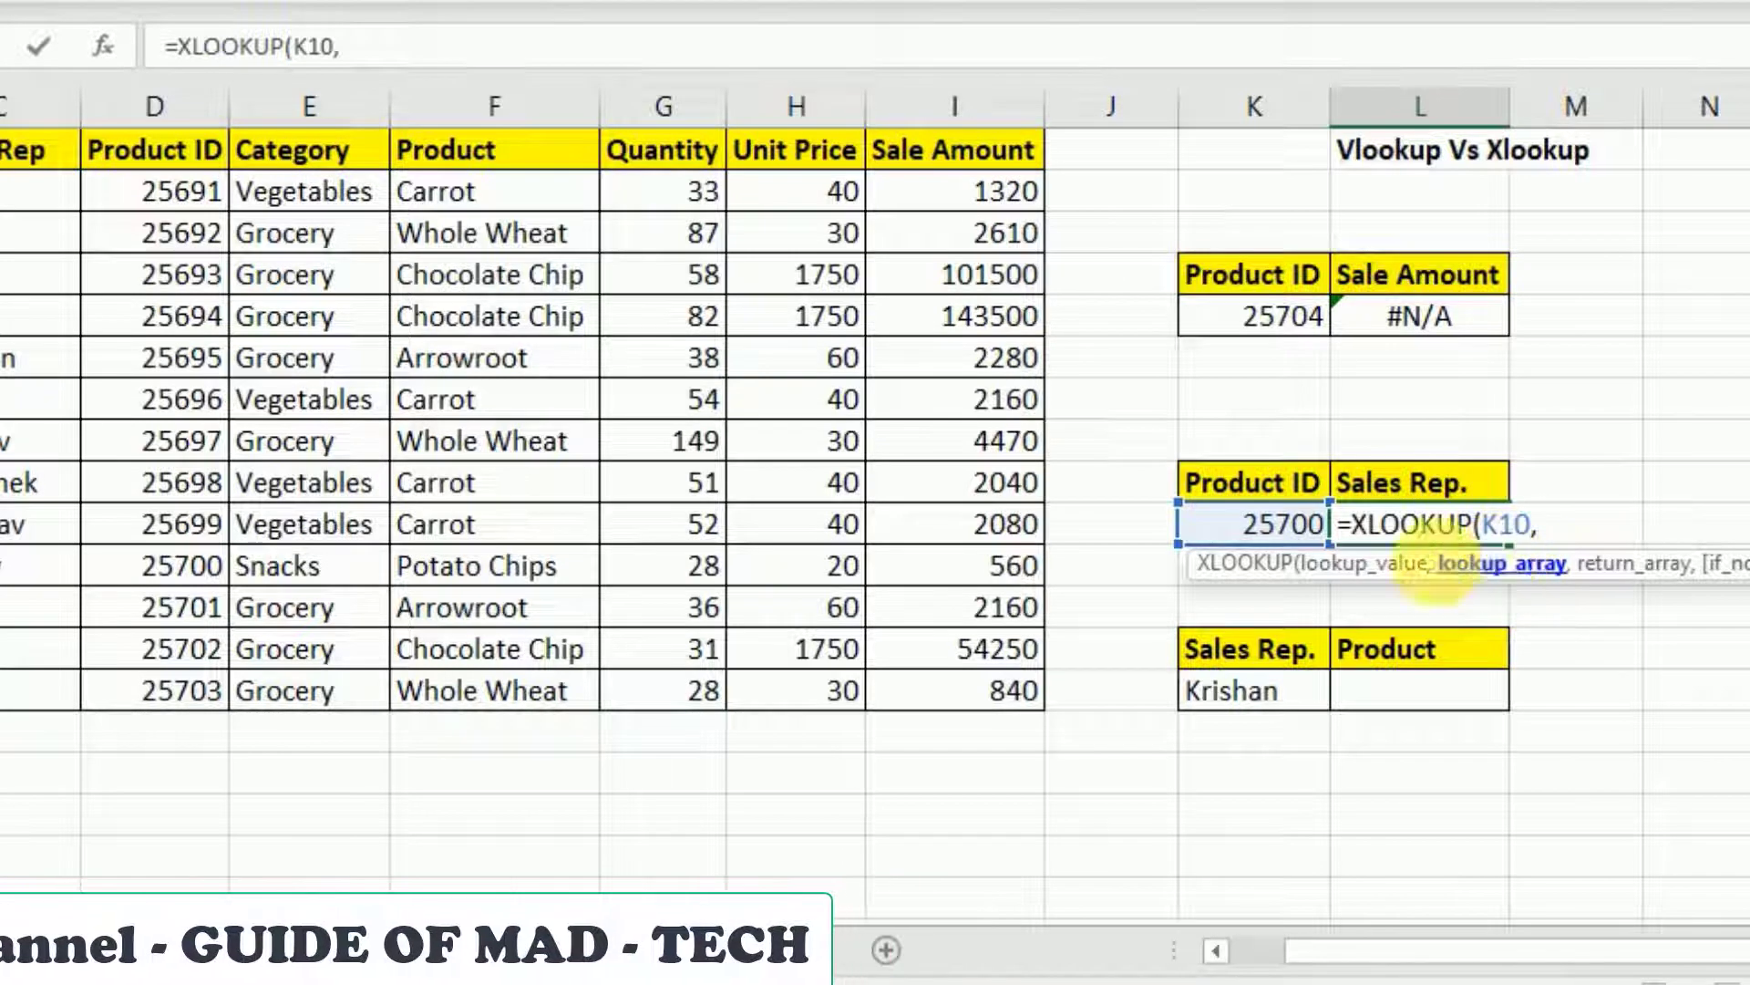
- Complete the XLOOKUP in L10 with lookup array D1:D14 and return array I1:I14
left_click_drag(187, 164, 196, 703)
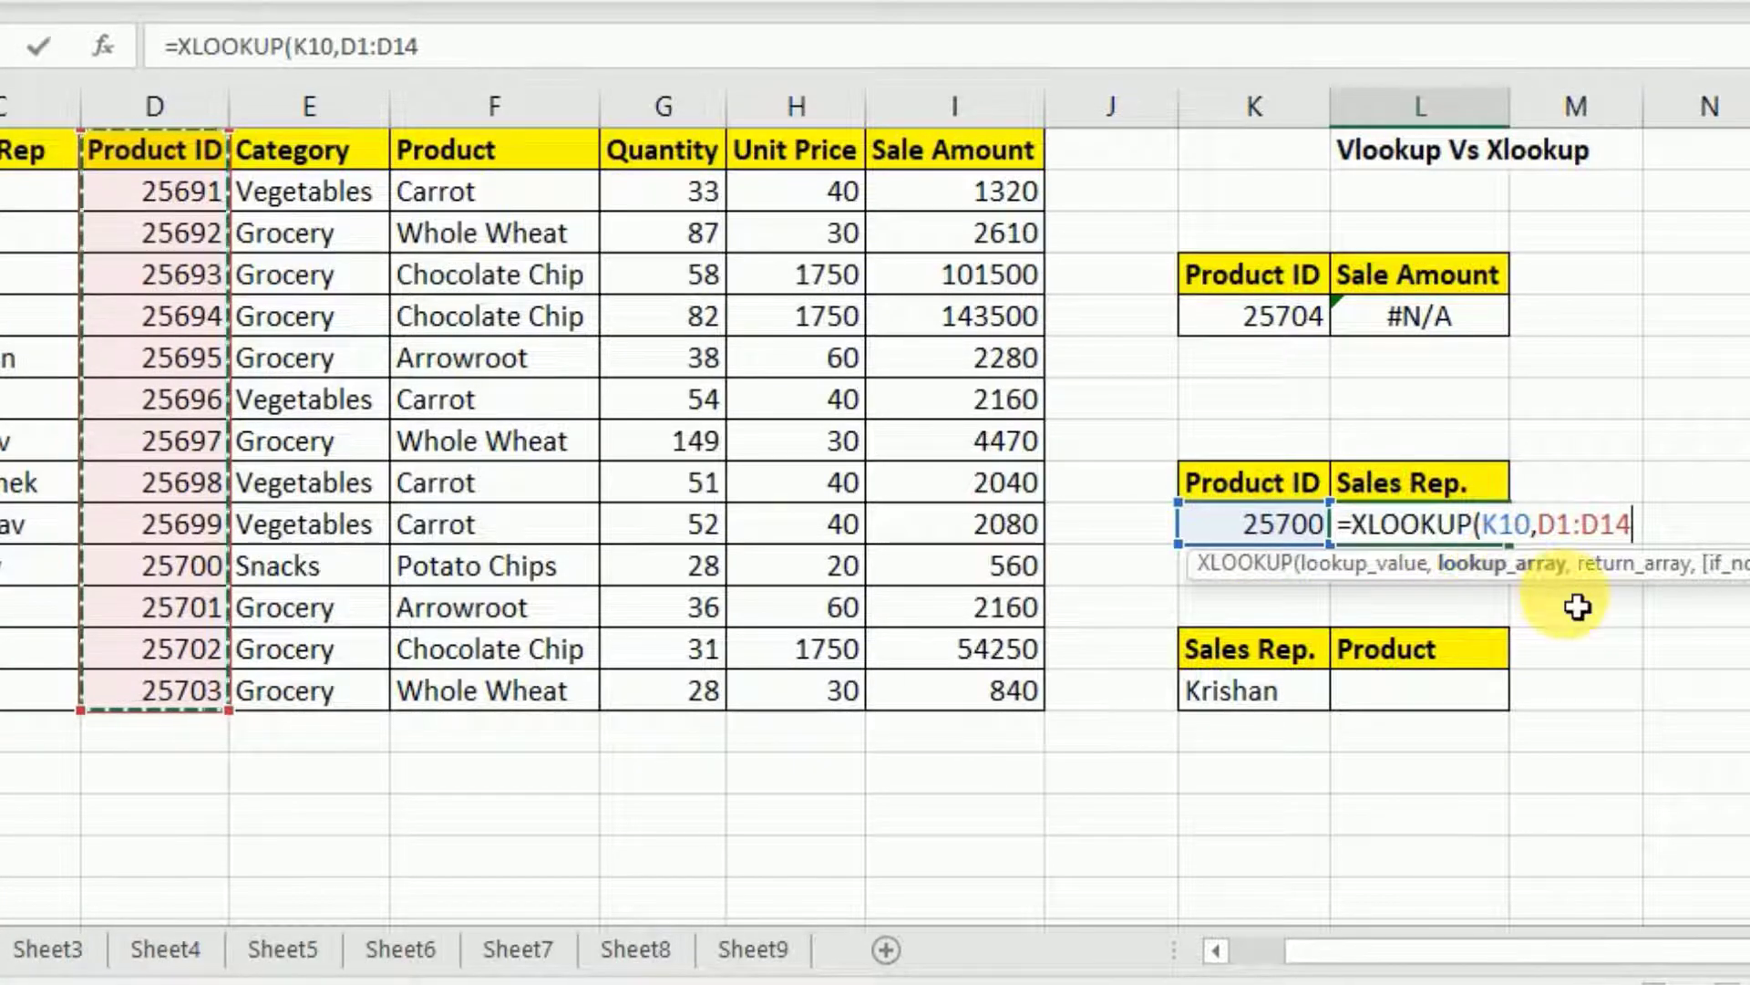
type(",")
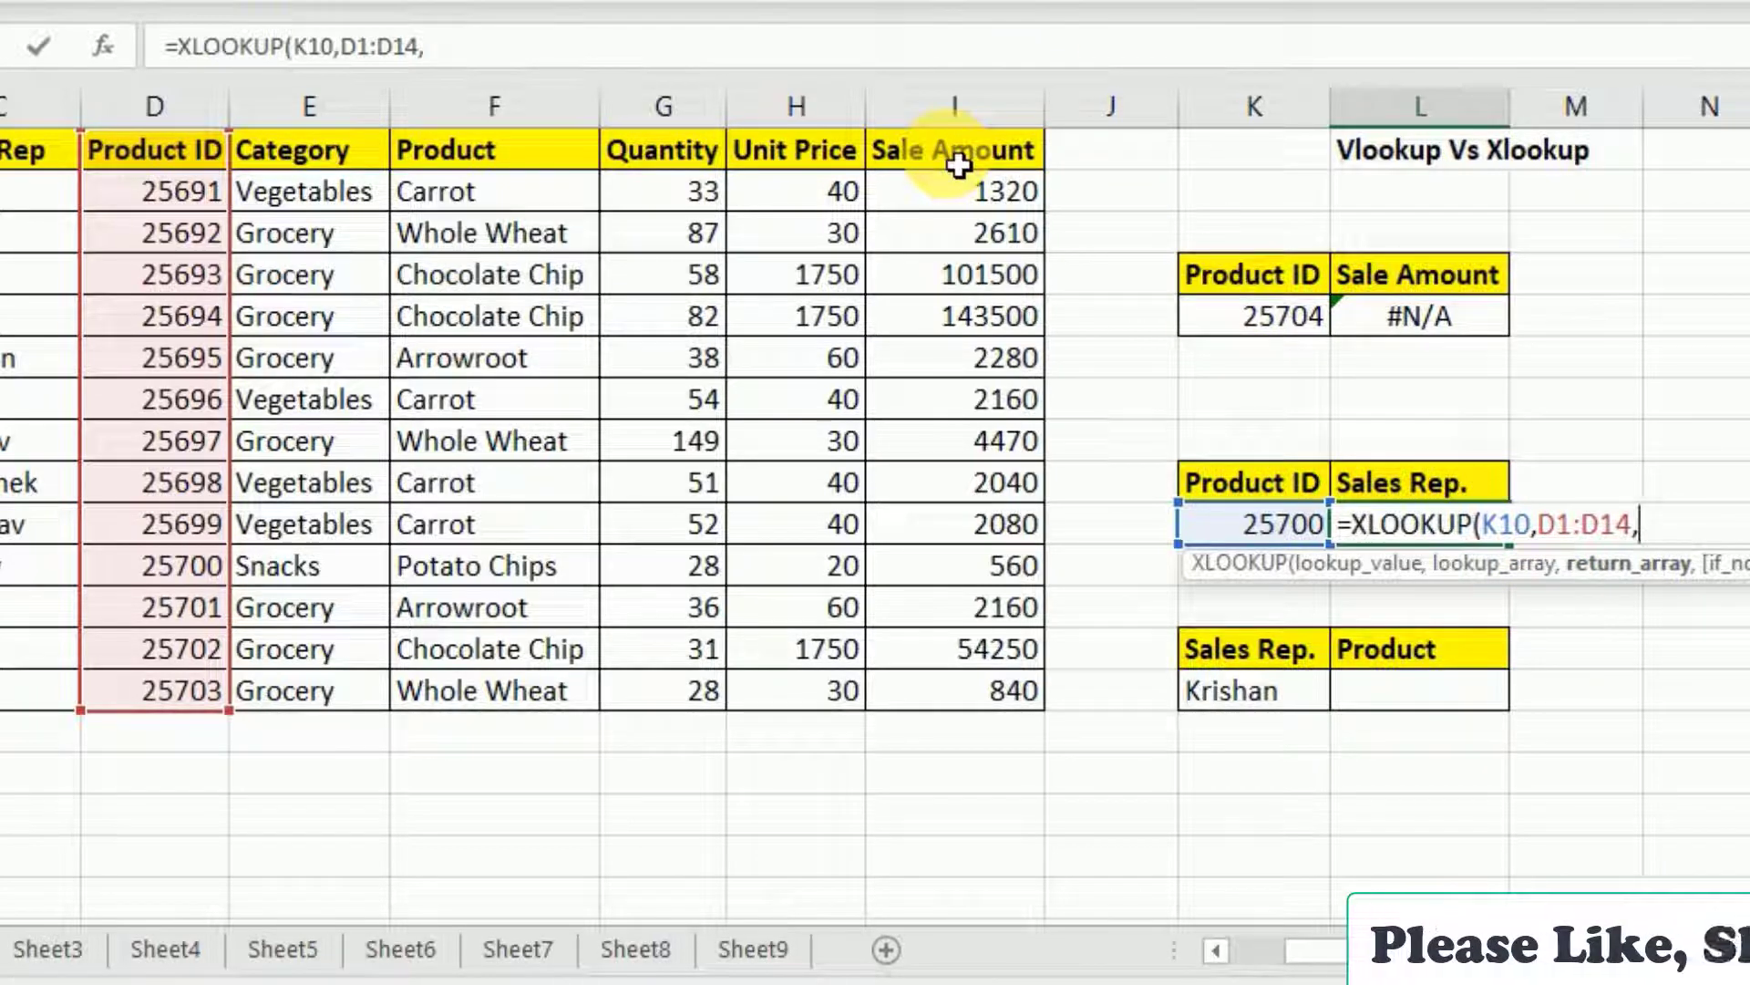
left_click_drag(957, 164, 991, 693)
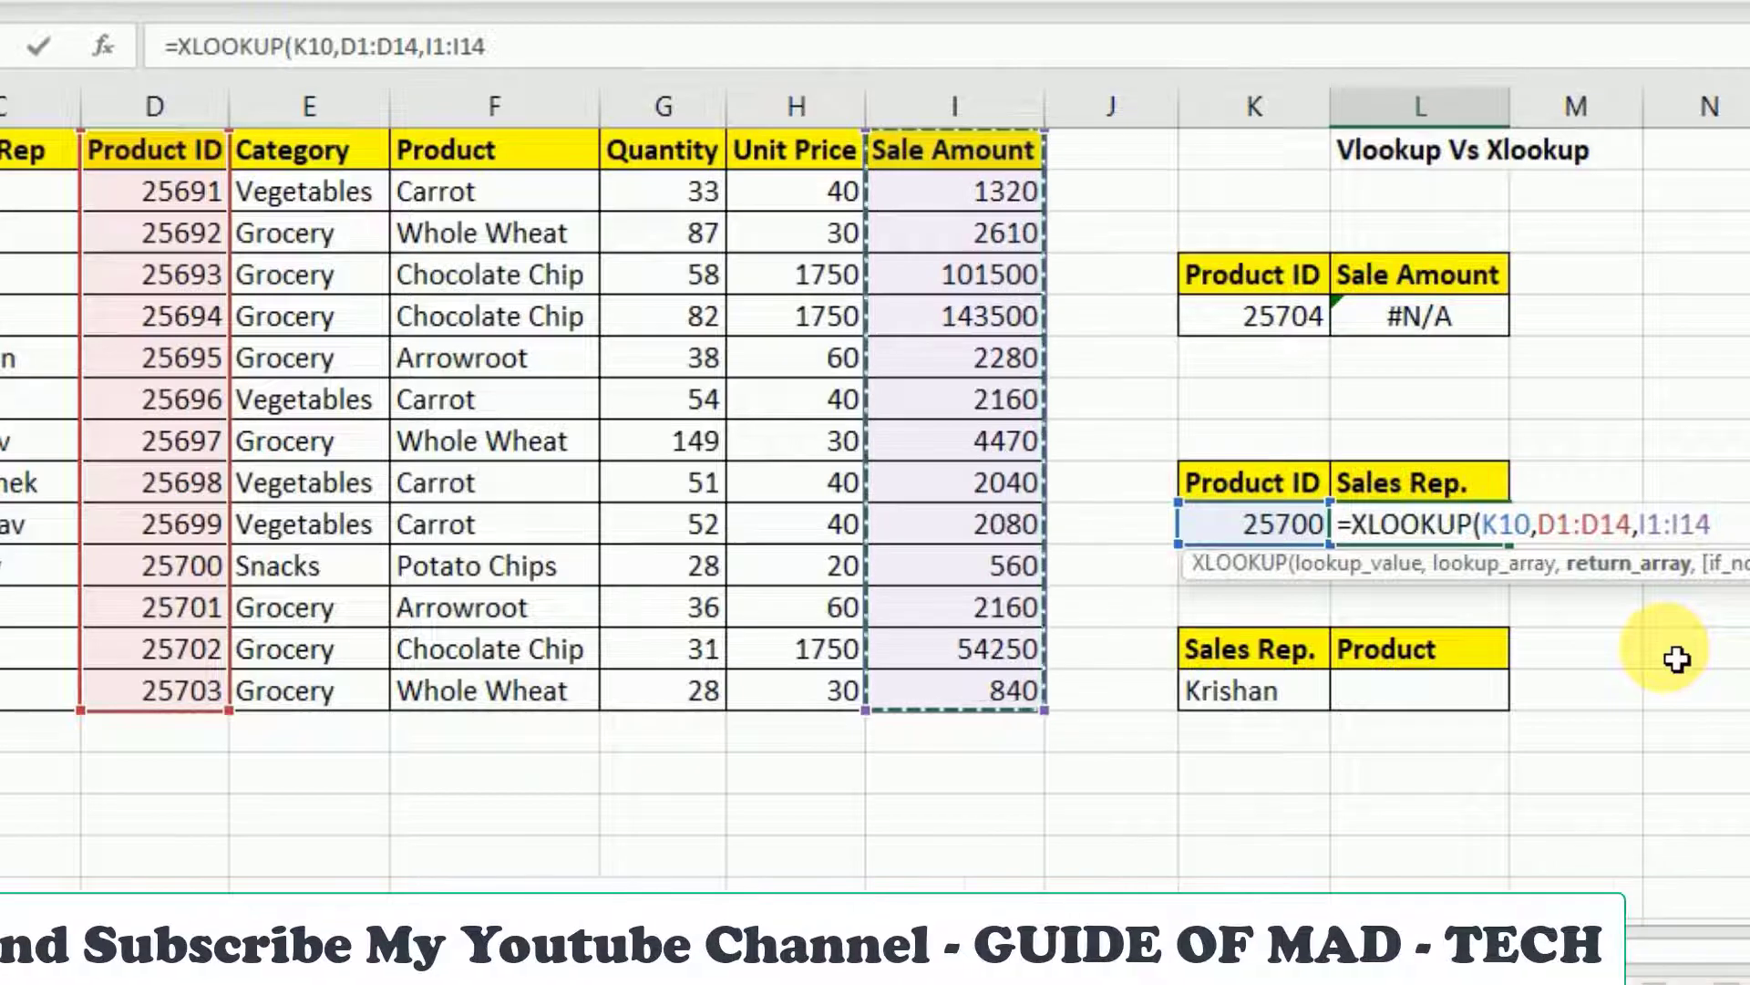
key("Return")
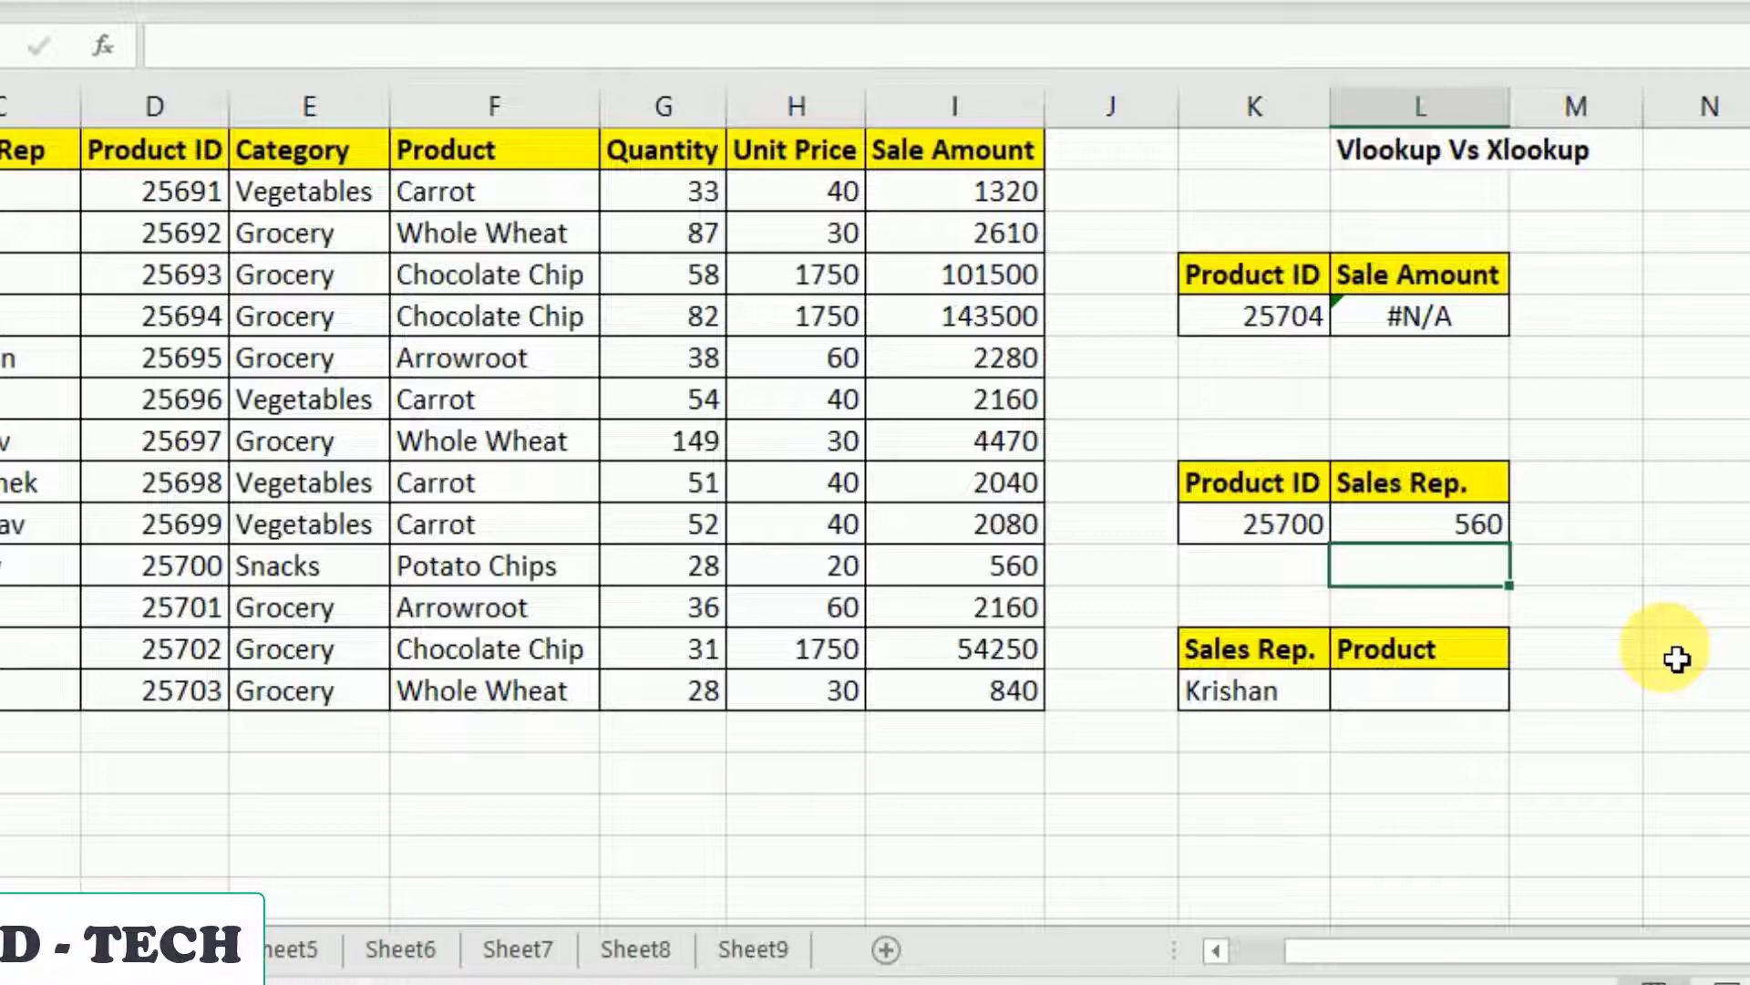
left_click(1424, 536)
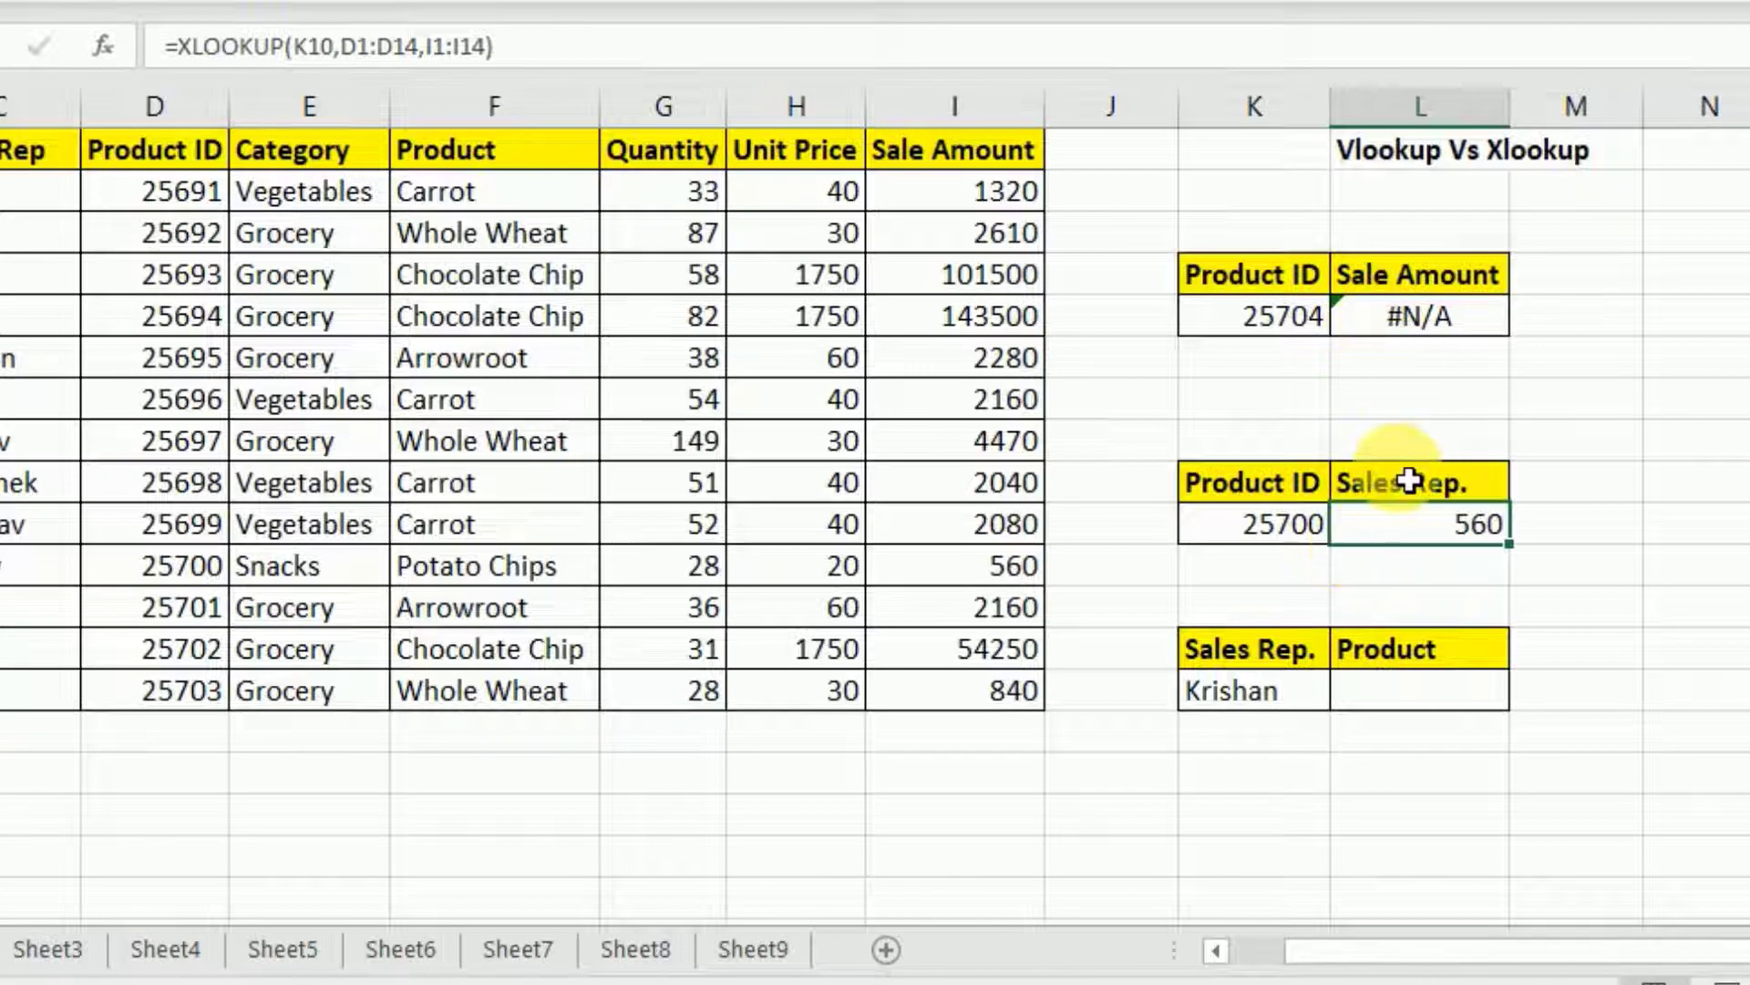
- Set the product ID in K10 to 25704 to test the XLOOKUP with an unlisted ID
left_click(1289, 536)
key("BackSpace")
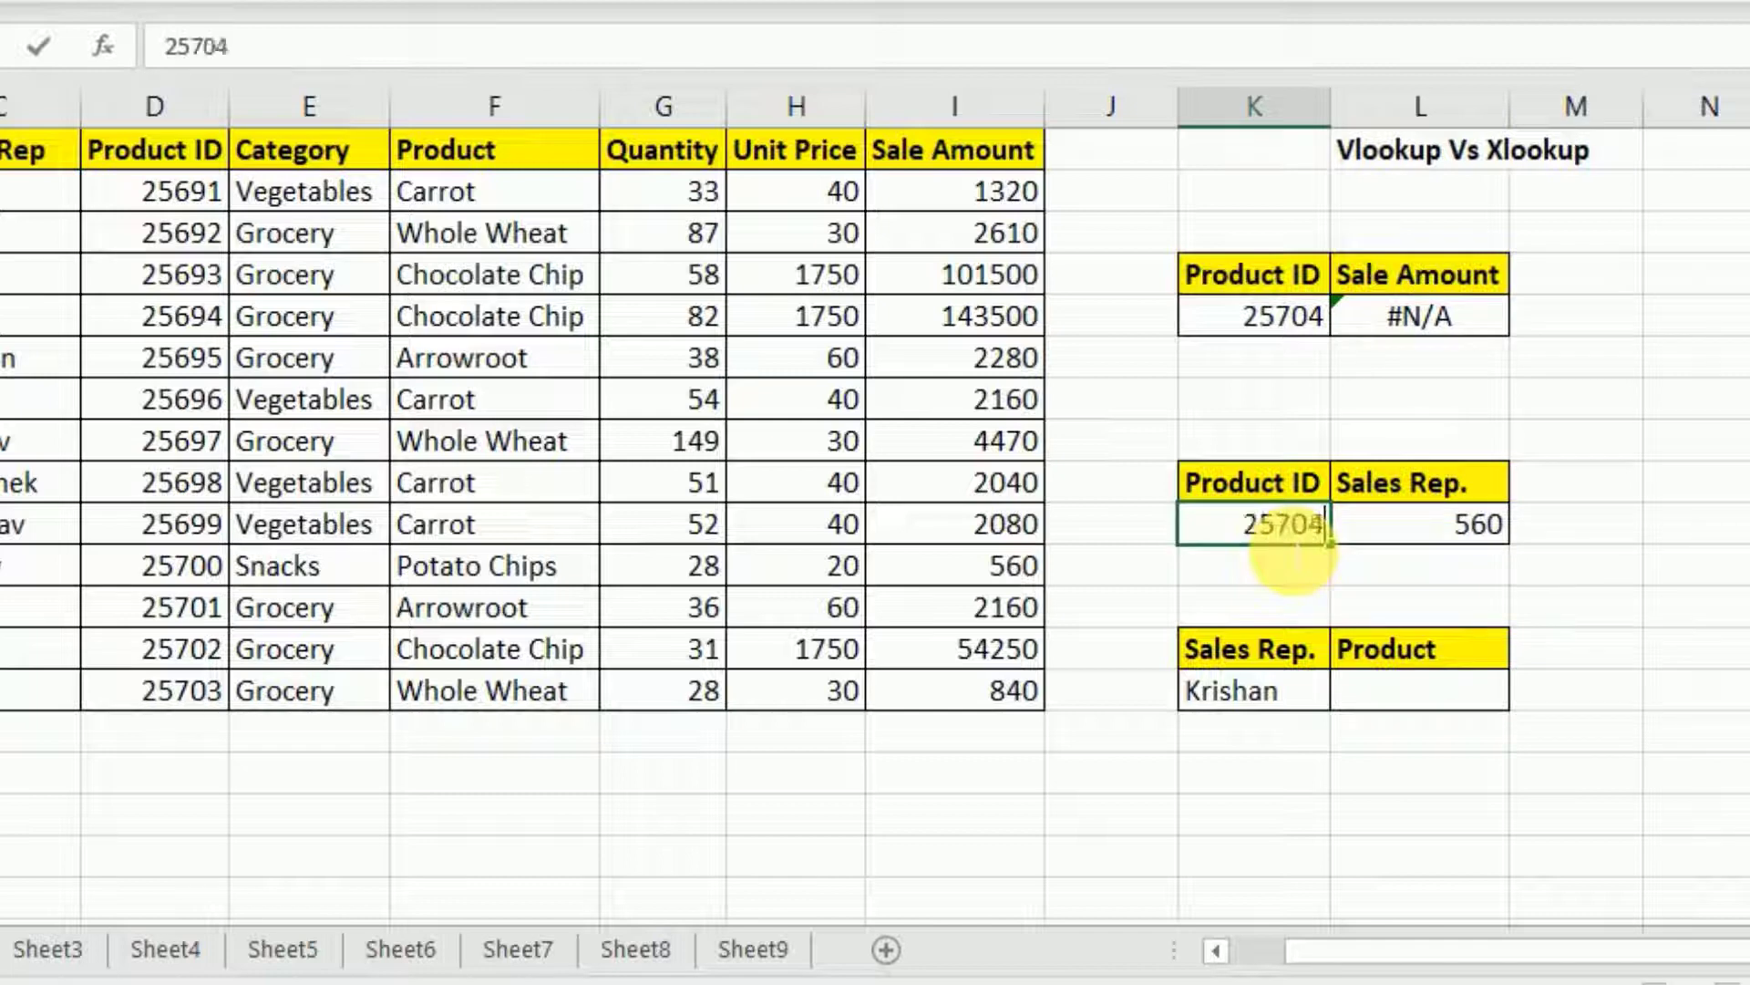
type("25704")
key("Return")
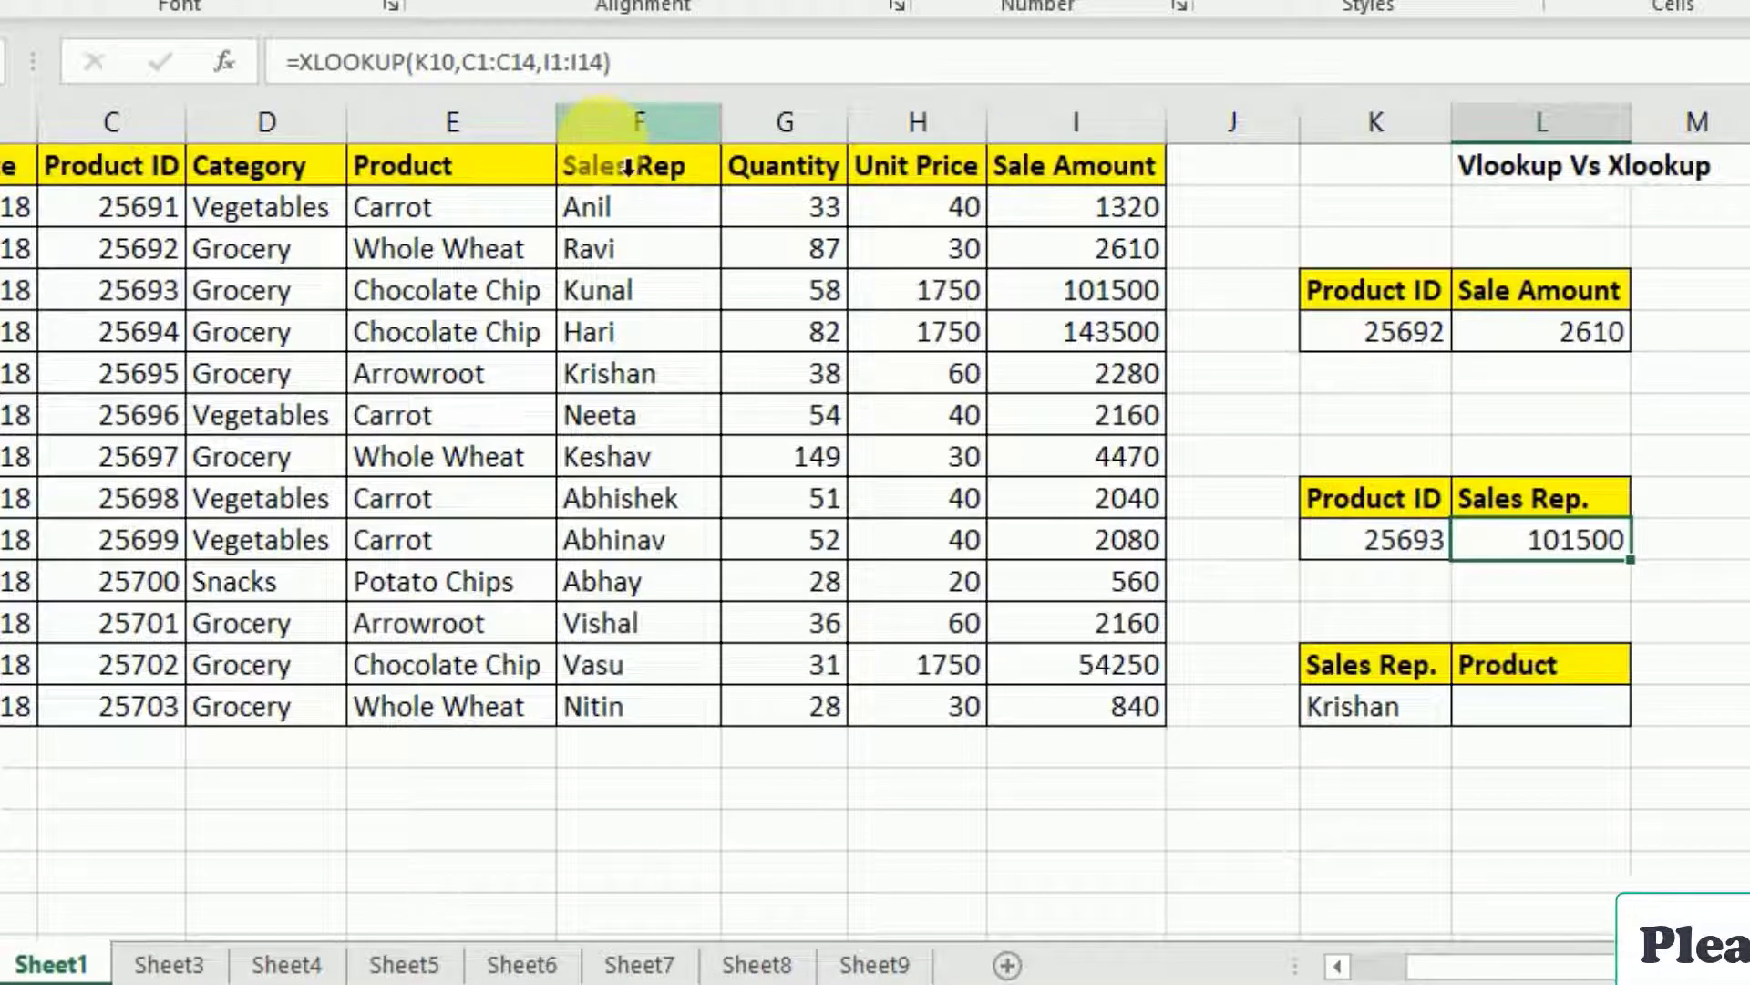
- Insert a blank column before the Sales Rep column and inspect the VLOOKUP formula under Sale Amount
left_click(628, 166)
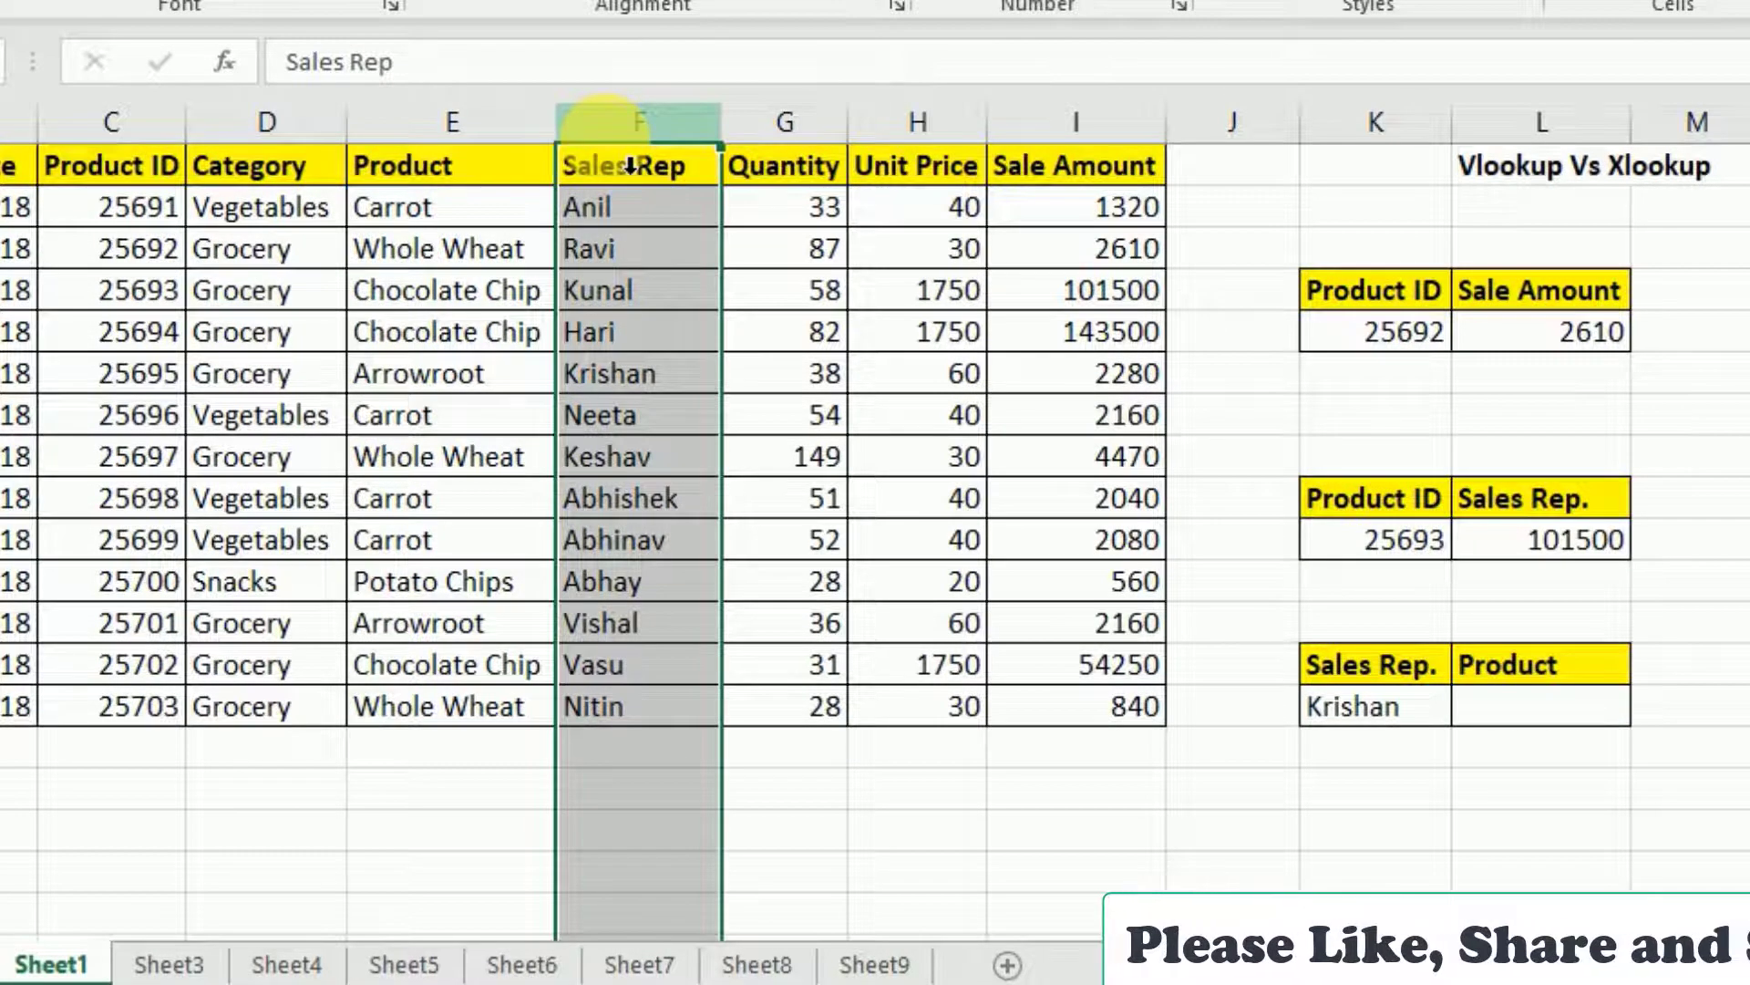
key("ctrl+shift+plus")
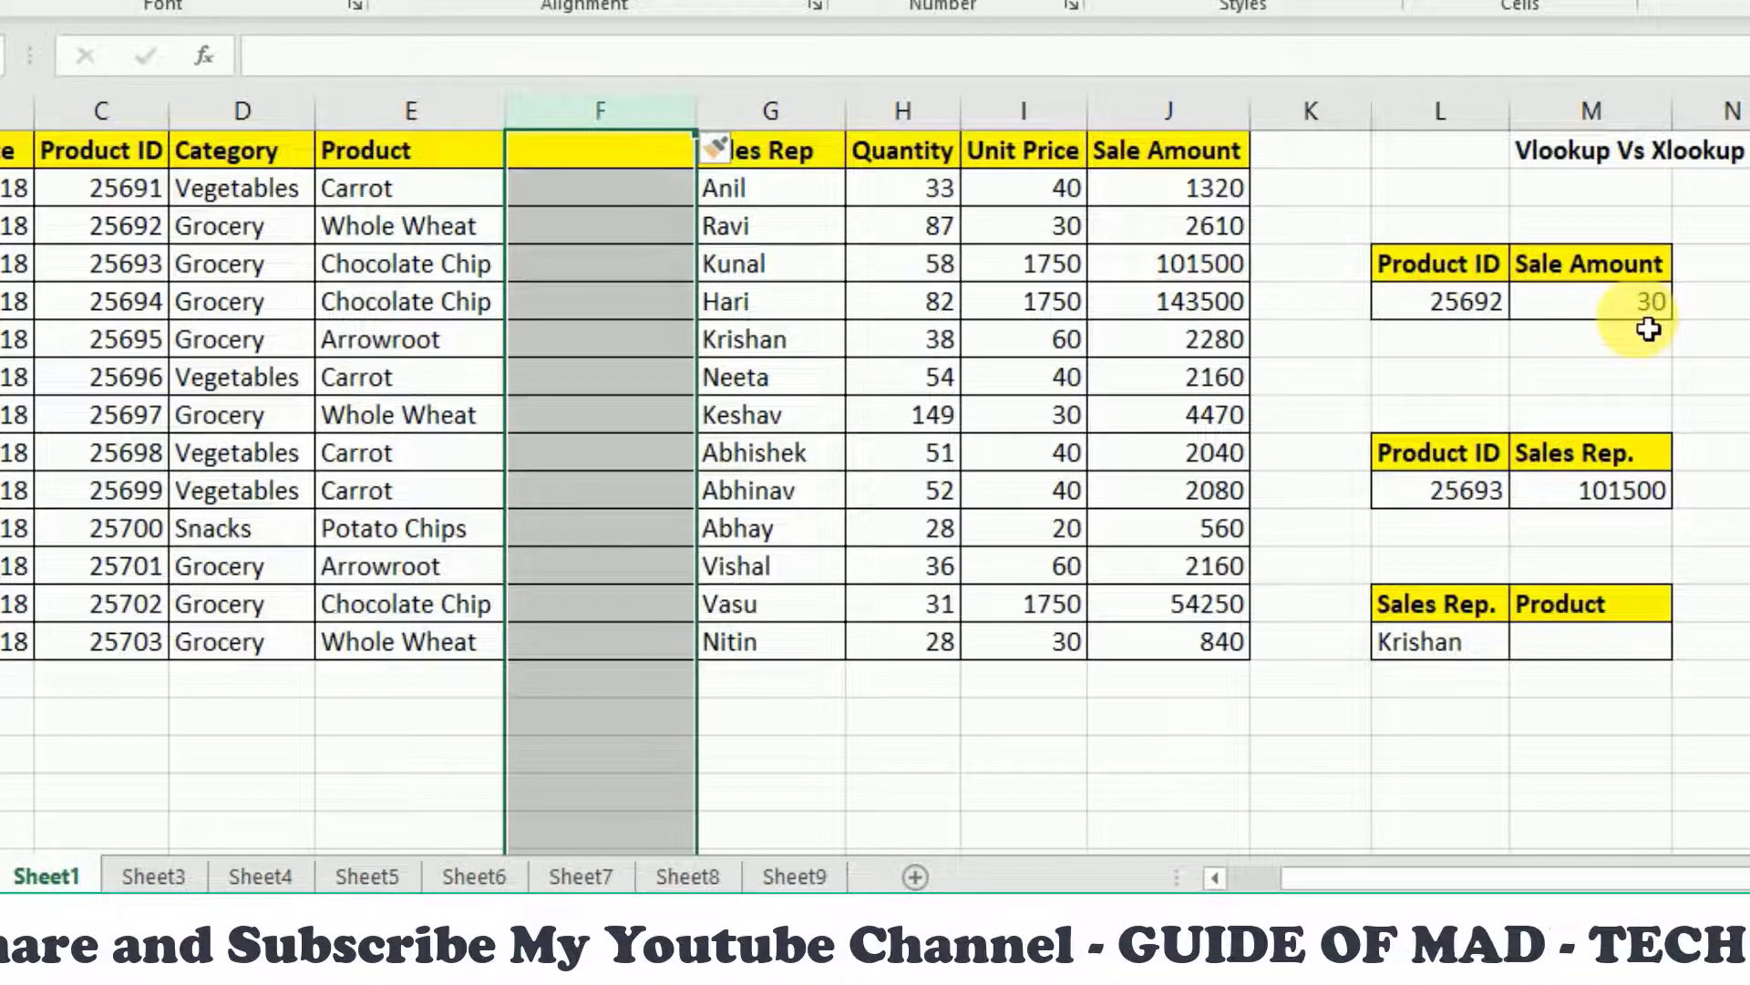
double_click(1622, 316)
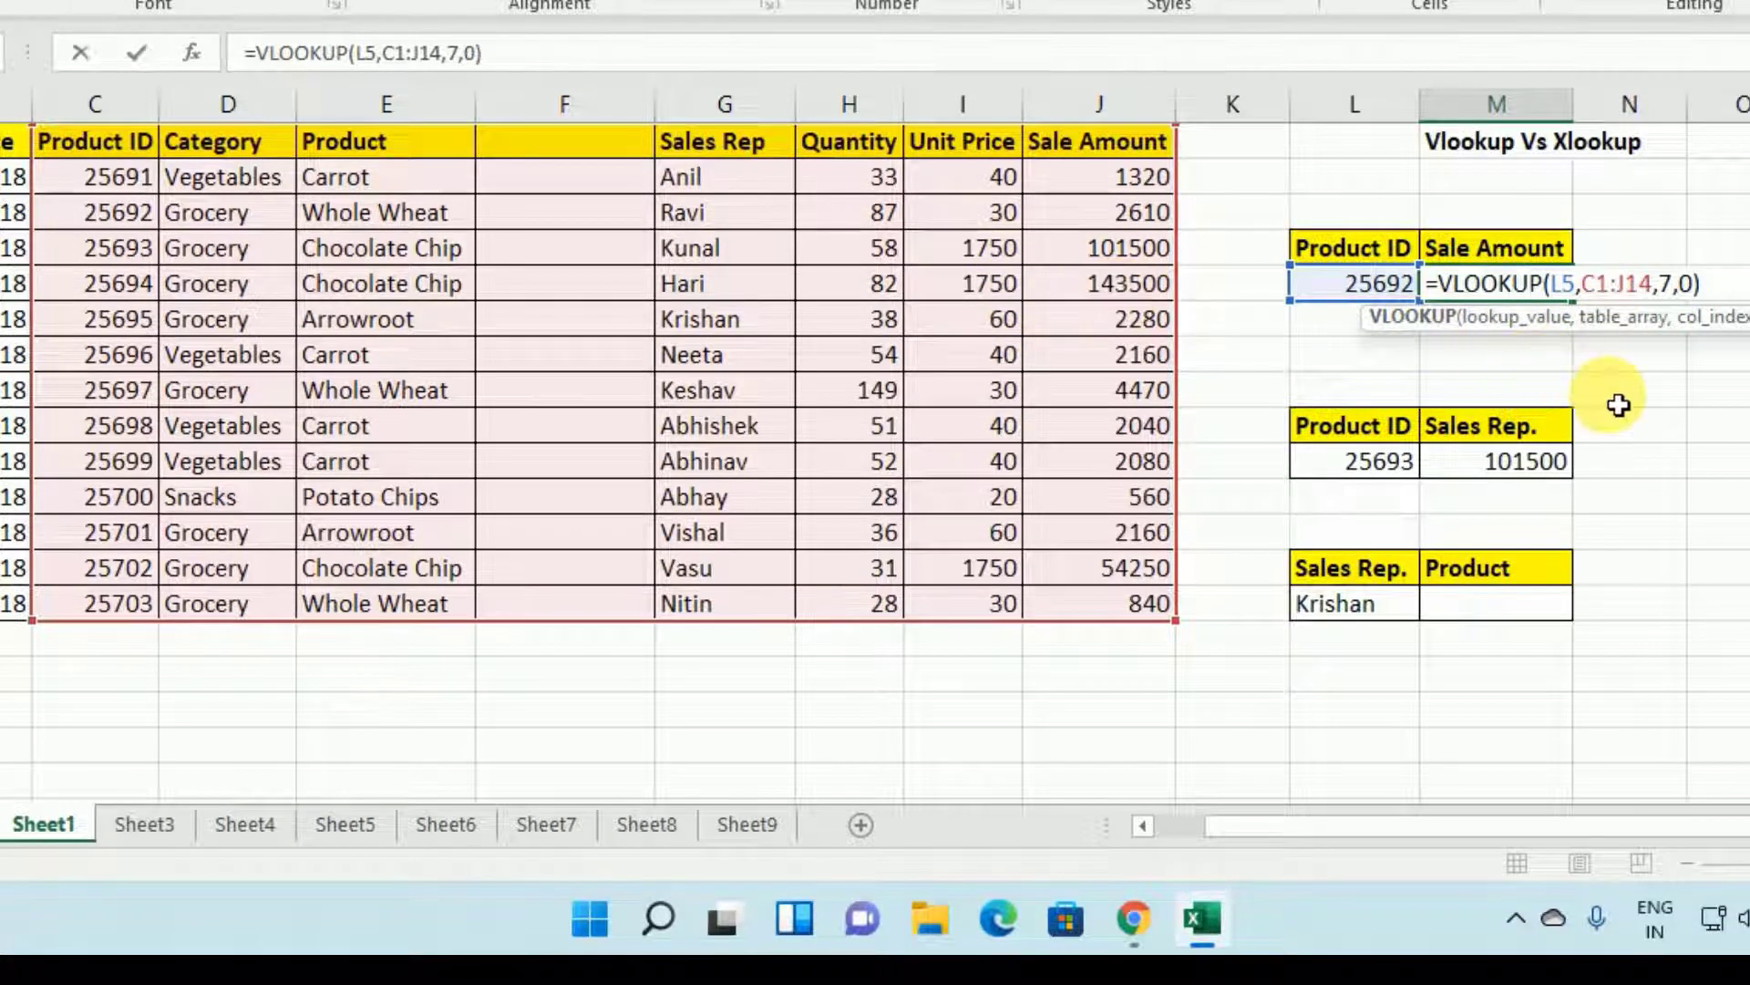
key("Return")
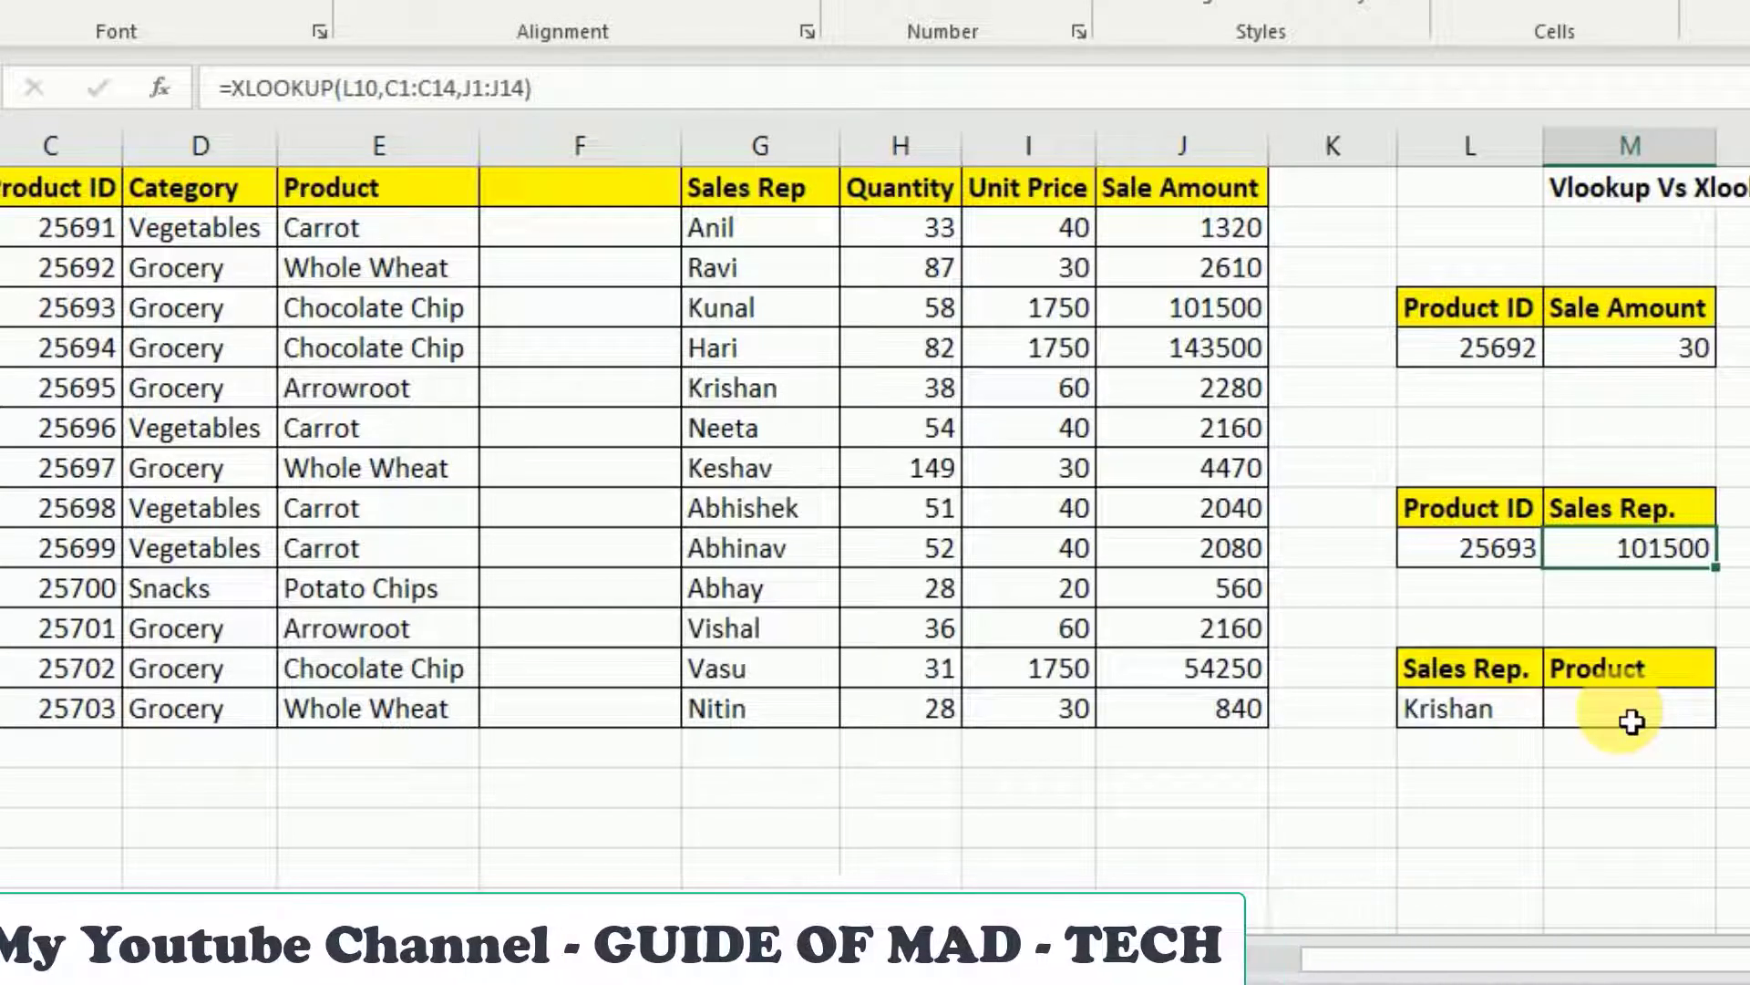
- Try a VLOOKUP in M14 for the sales rep in L14, using table array B:G, column index 4 and match type 0
left_click(1632, 721)
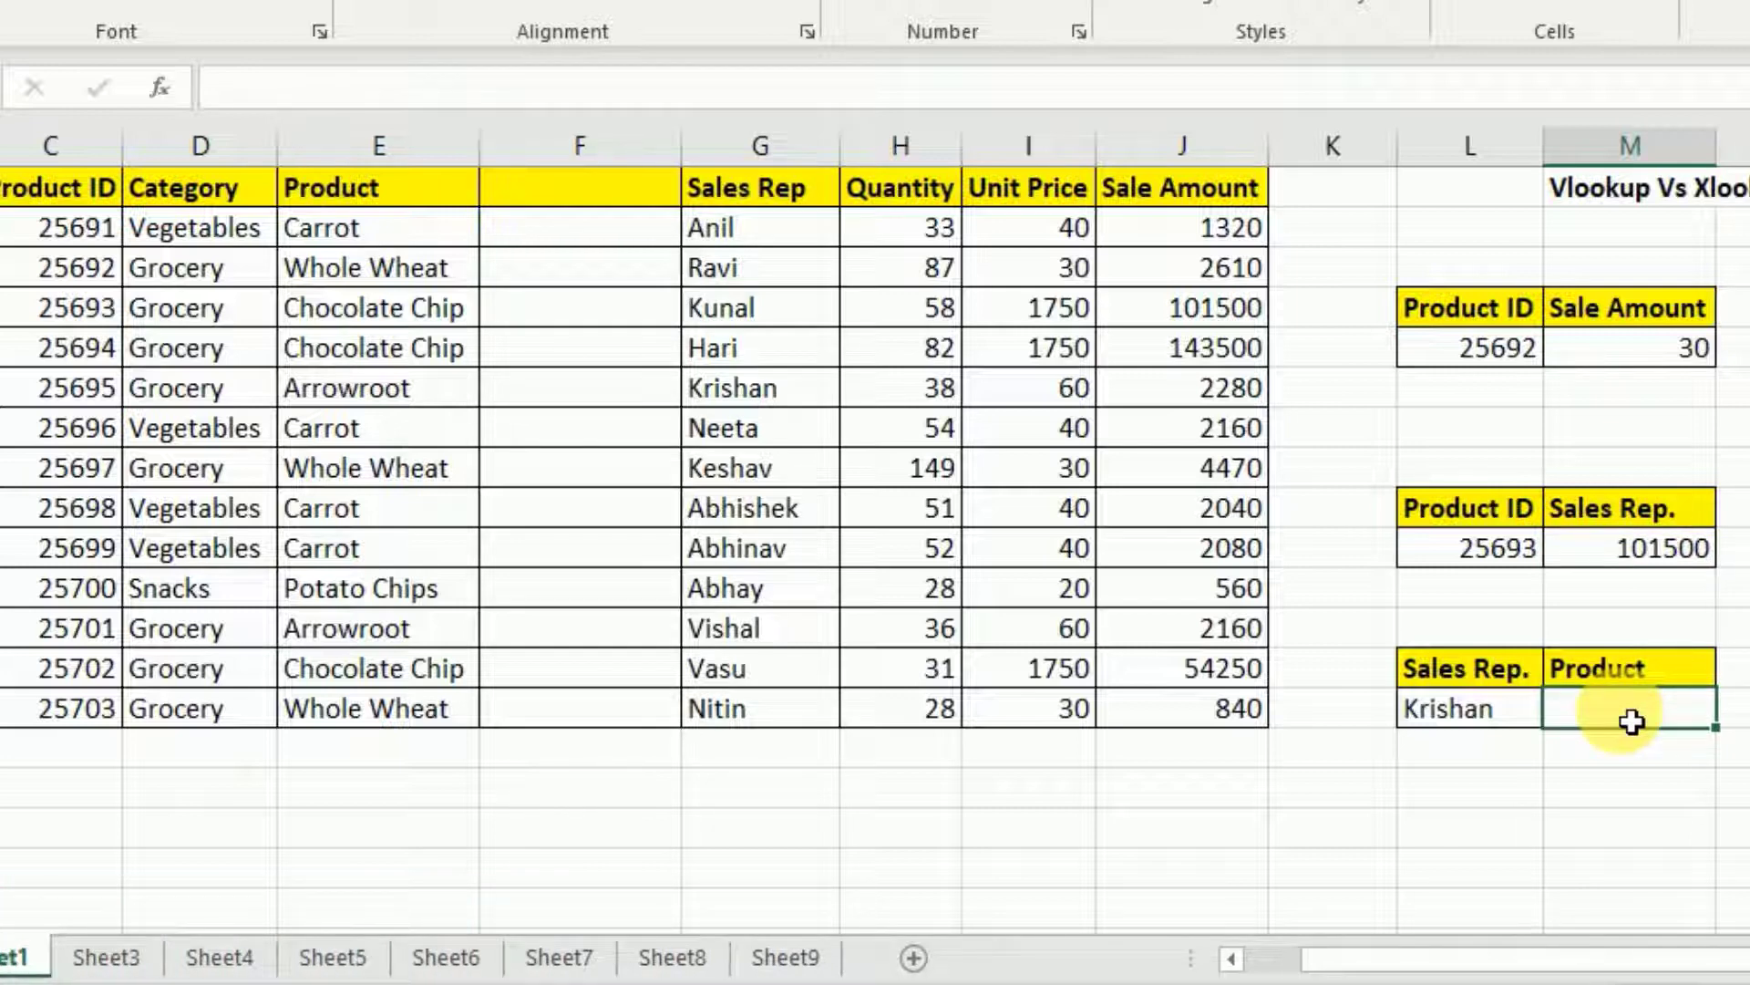
type("=VLOOKUP(")
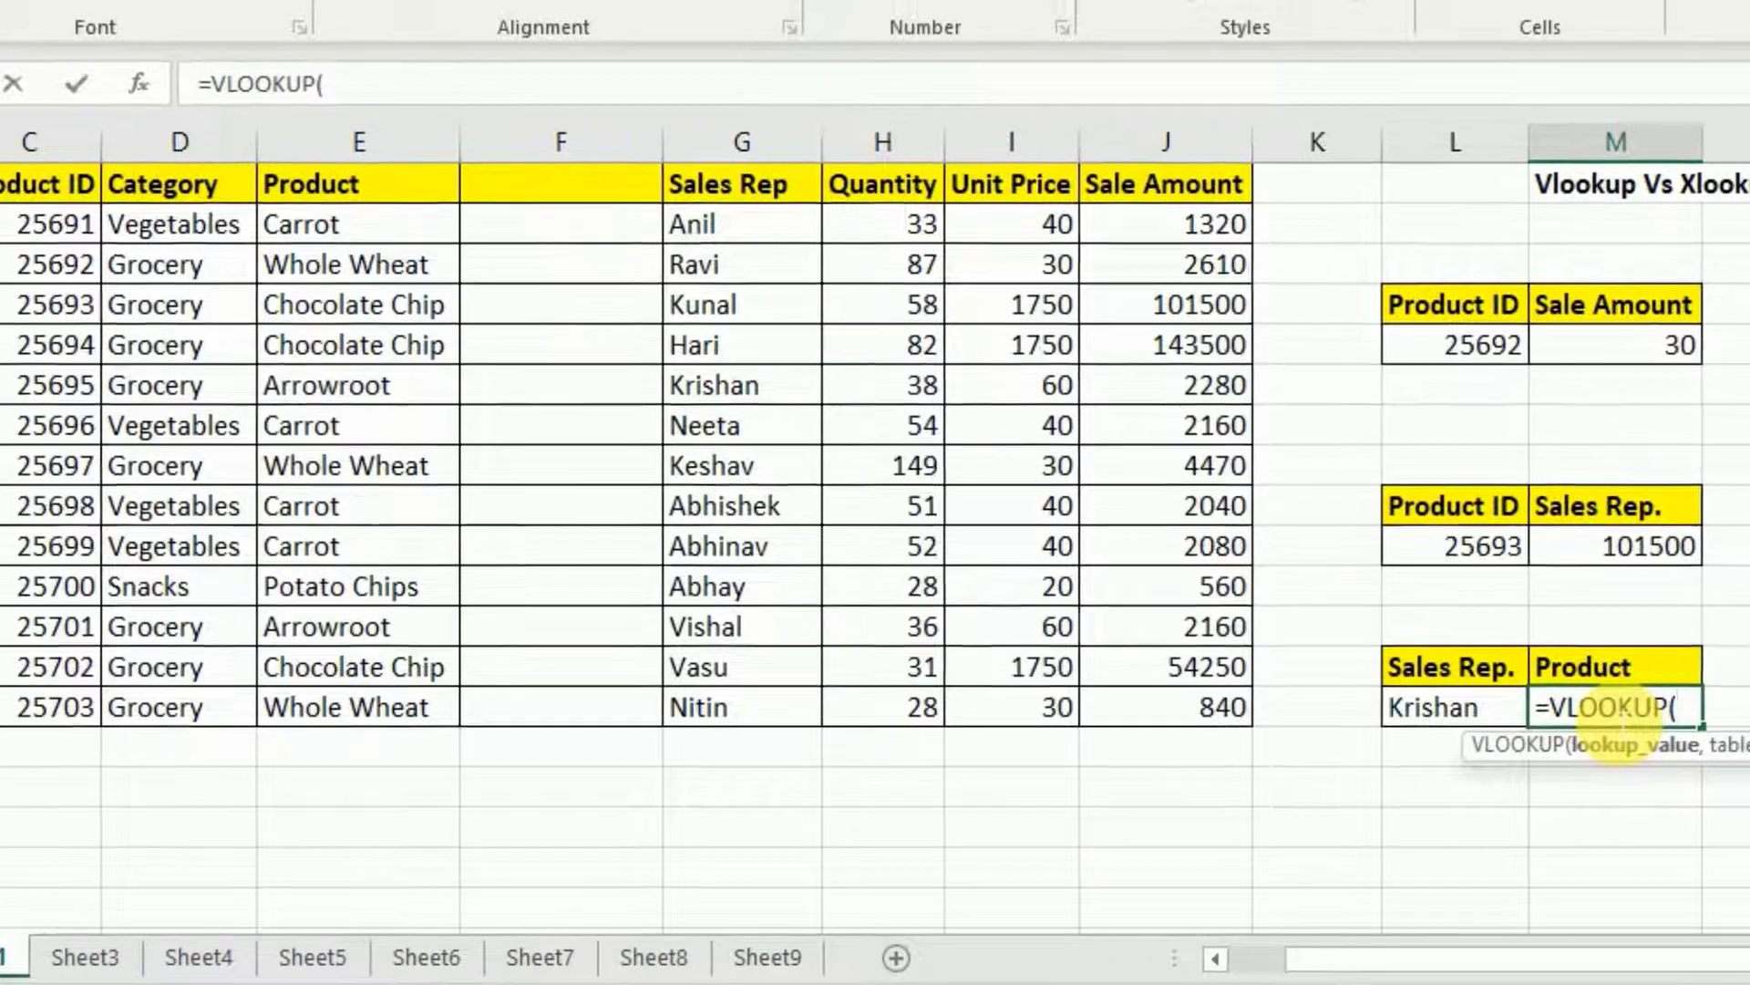
key("Left")
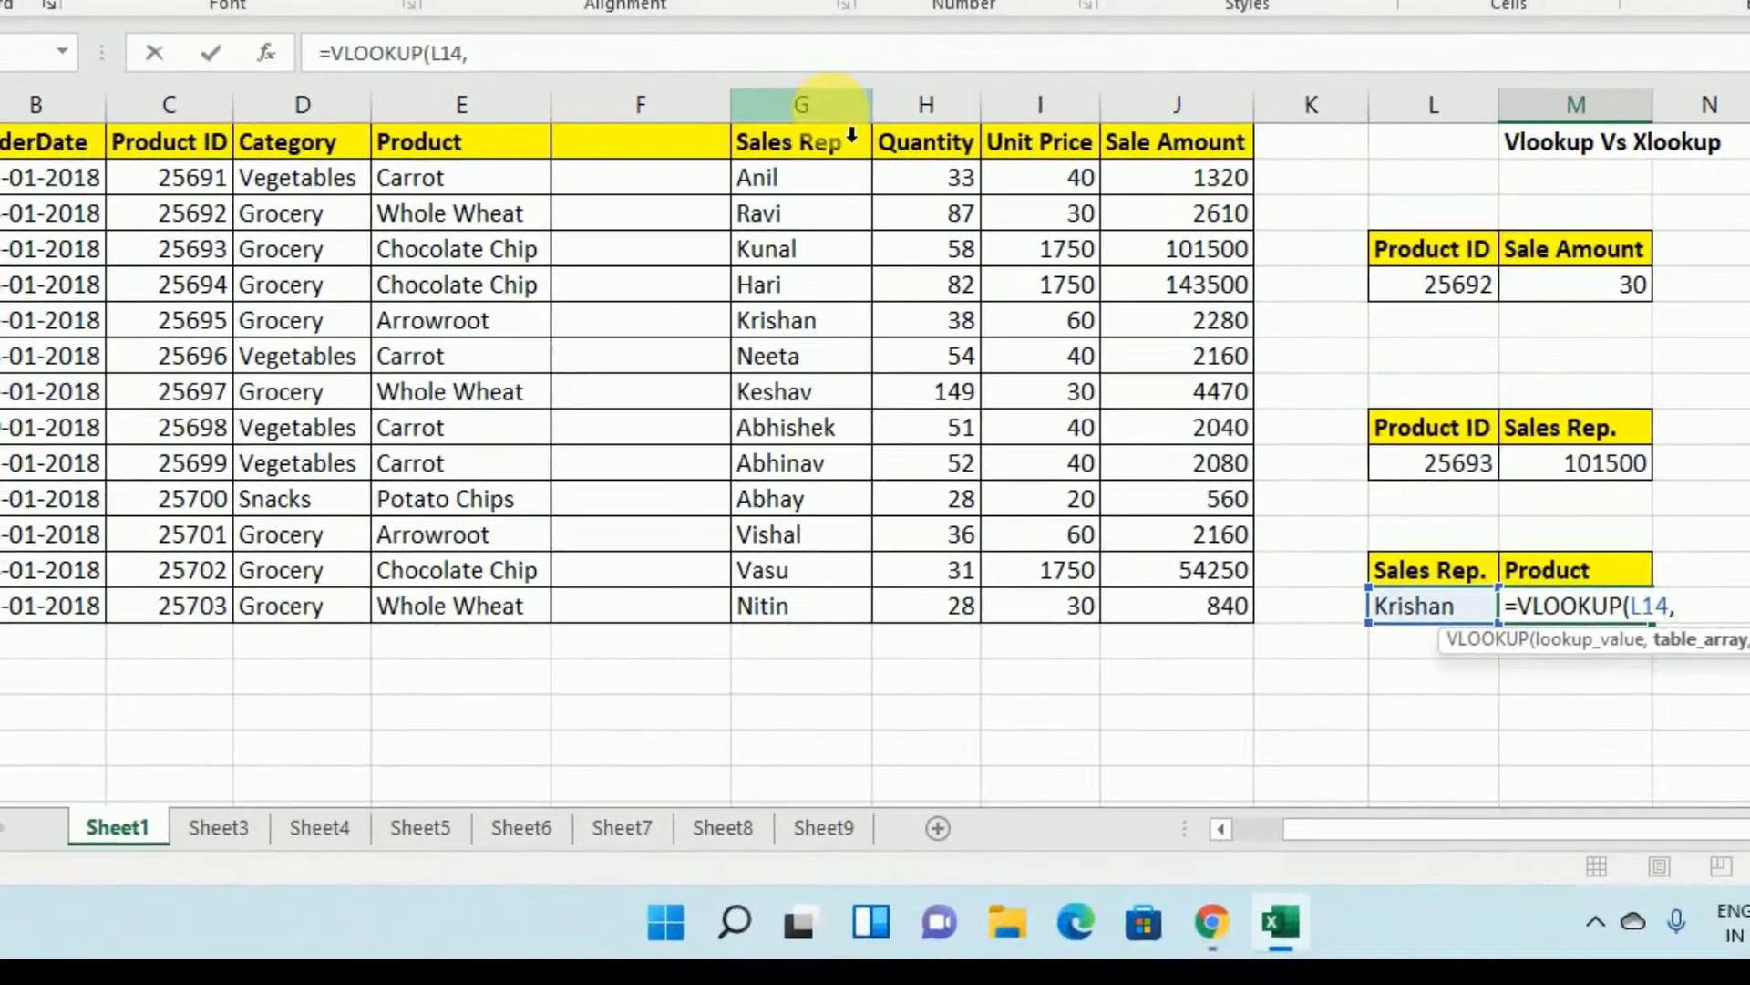
left_click(466, 76)
left_click_drag(835, 121, 36, 106)
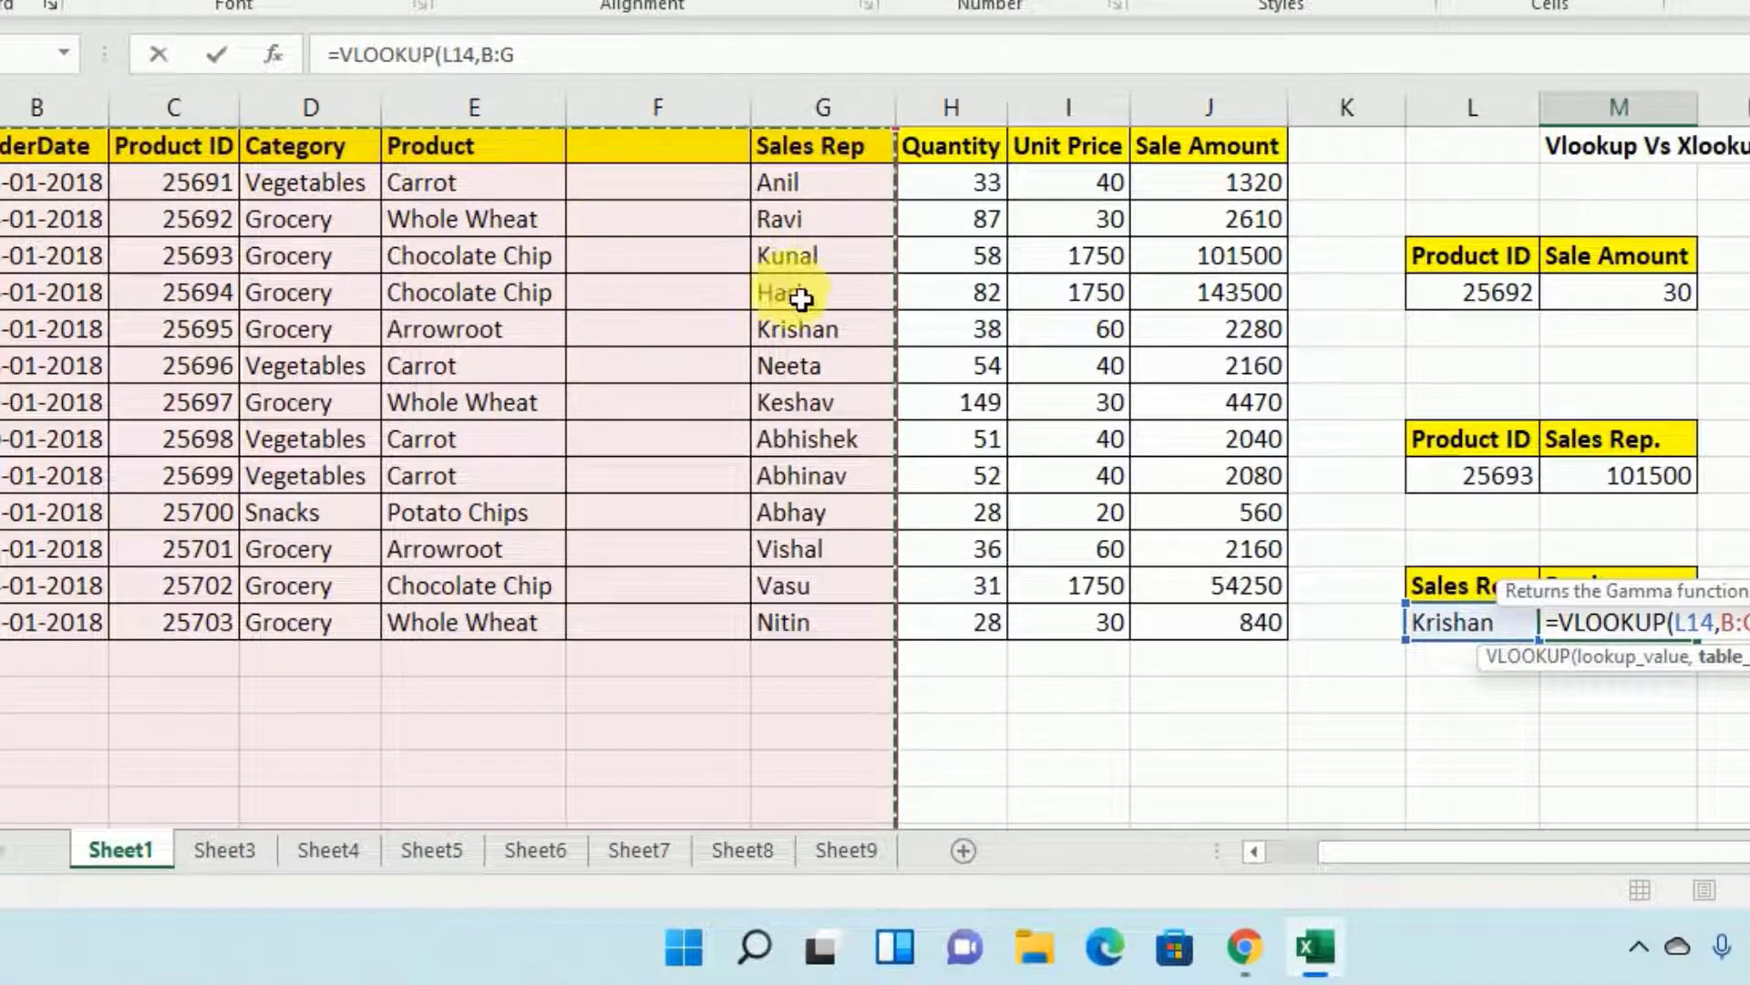
type(",")
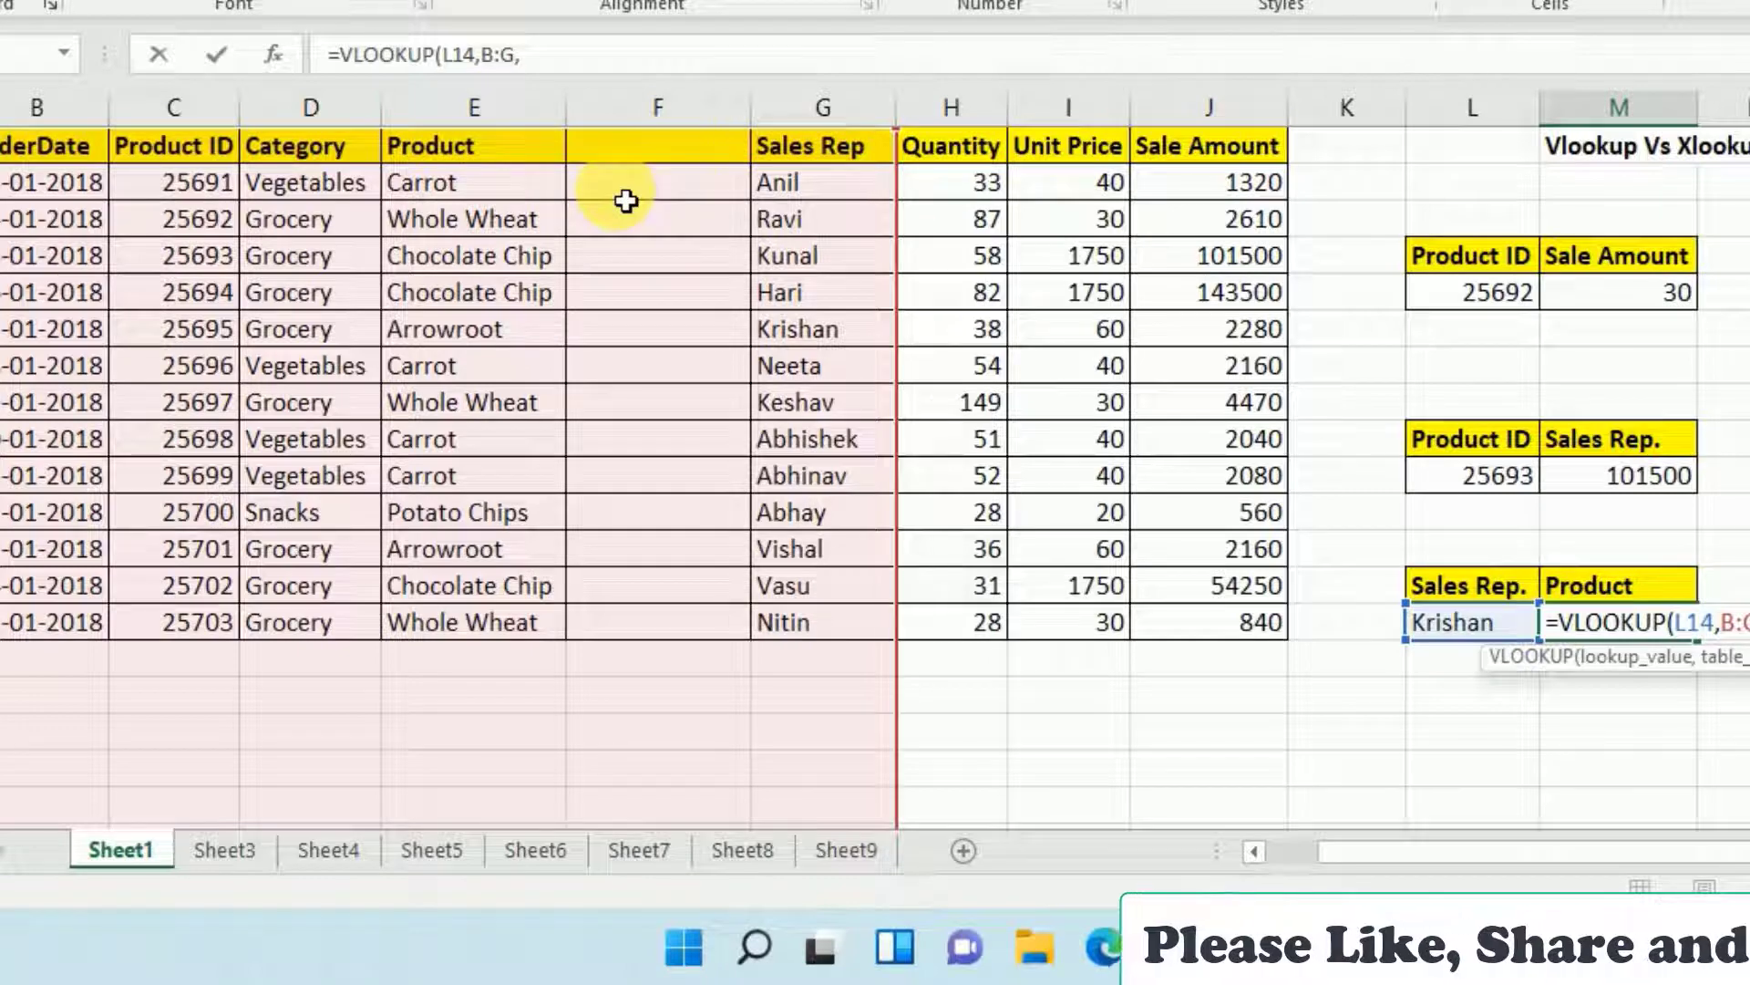
type("4,0")
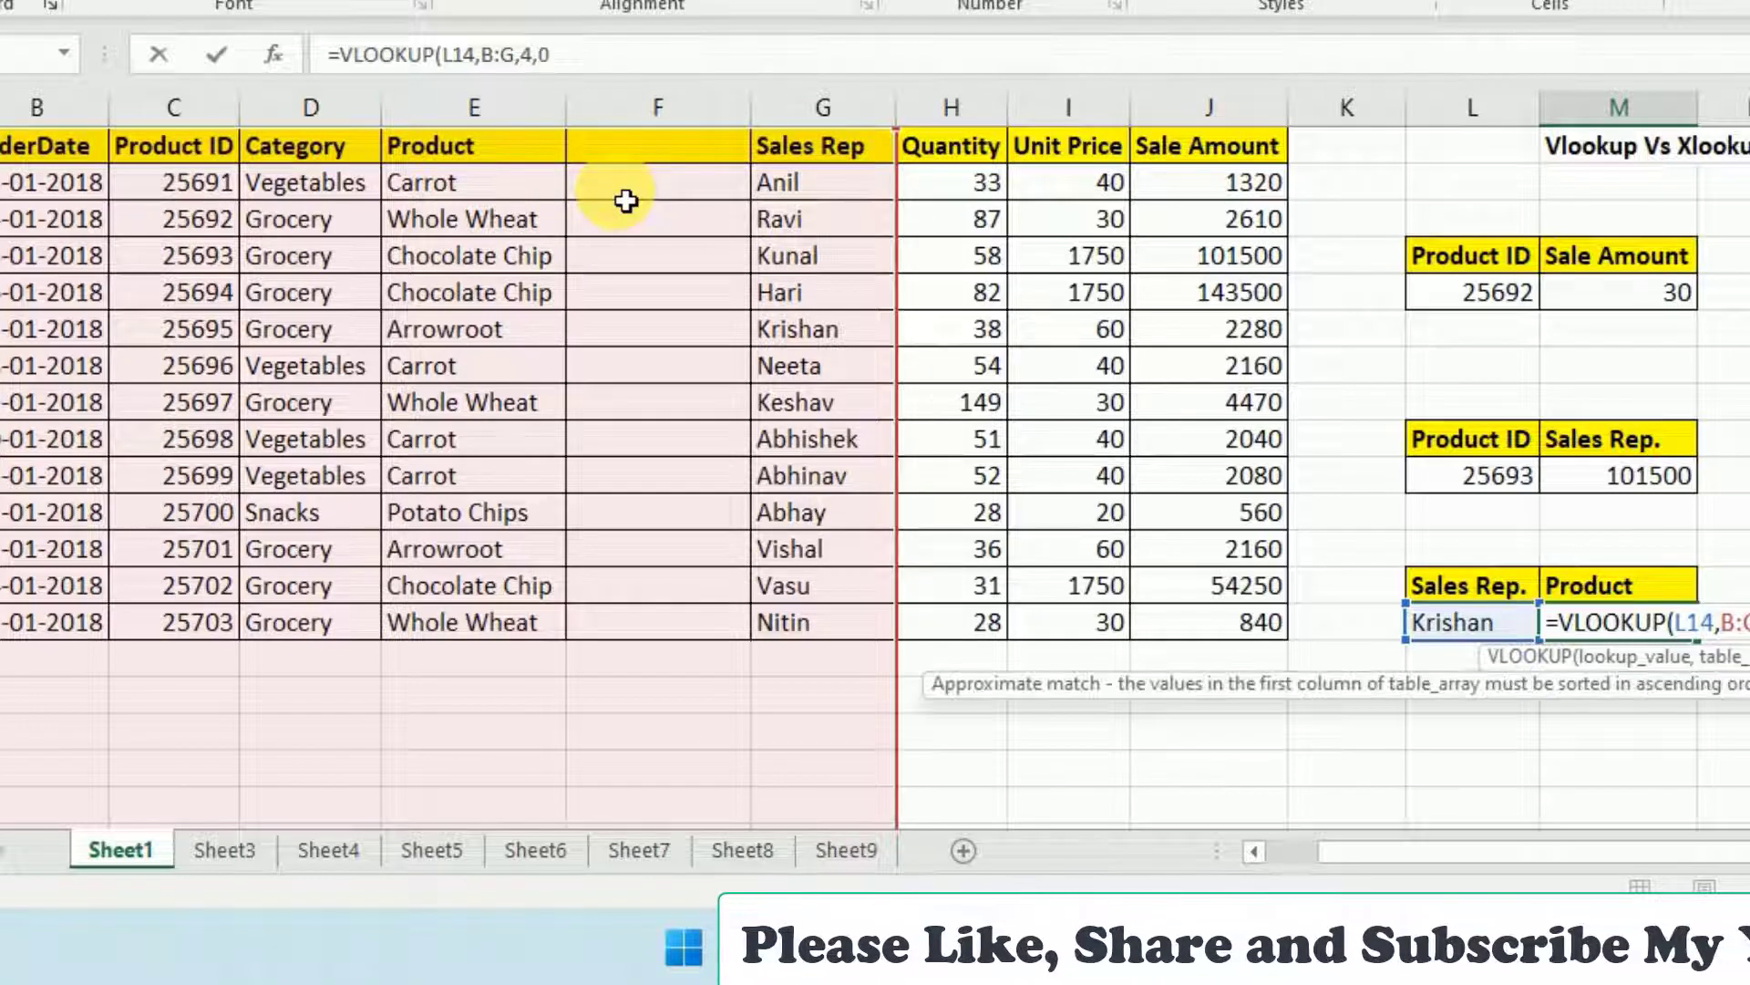
key("Return")
key("Up")
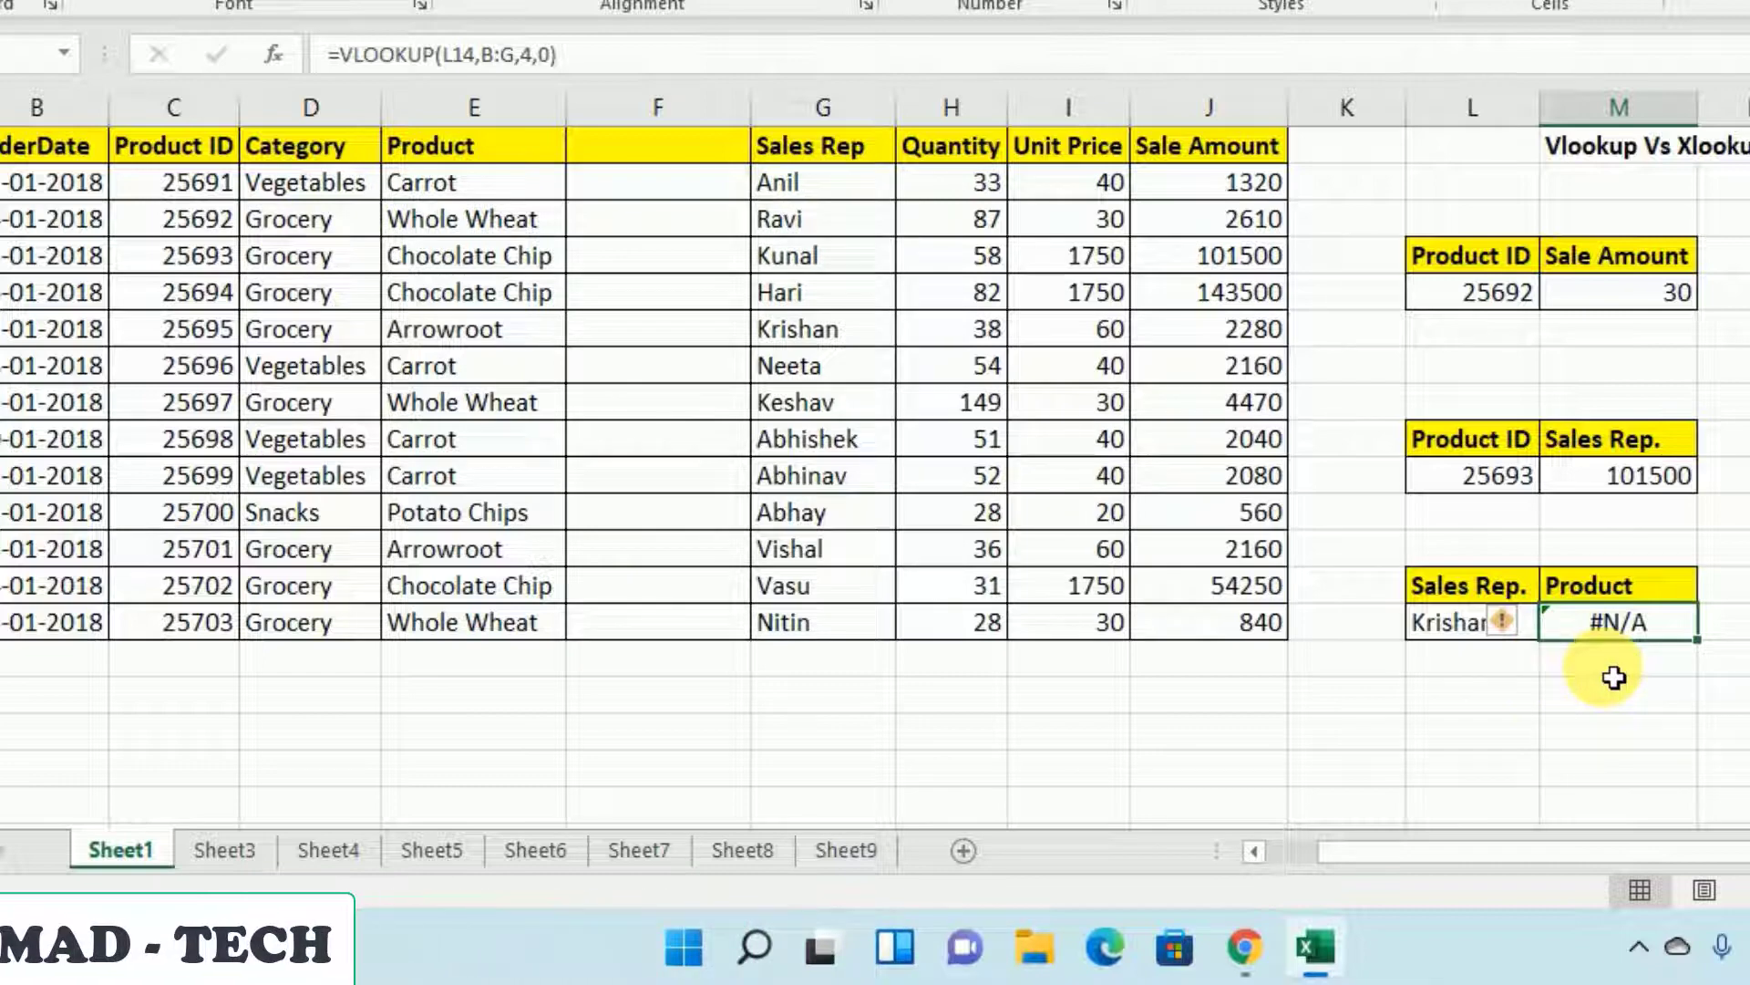
- Enter an XLOOKUP in M14 for the sales rep in L14, with lookup array G1:G14 and return array E1:E14
type("=xl")
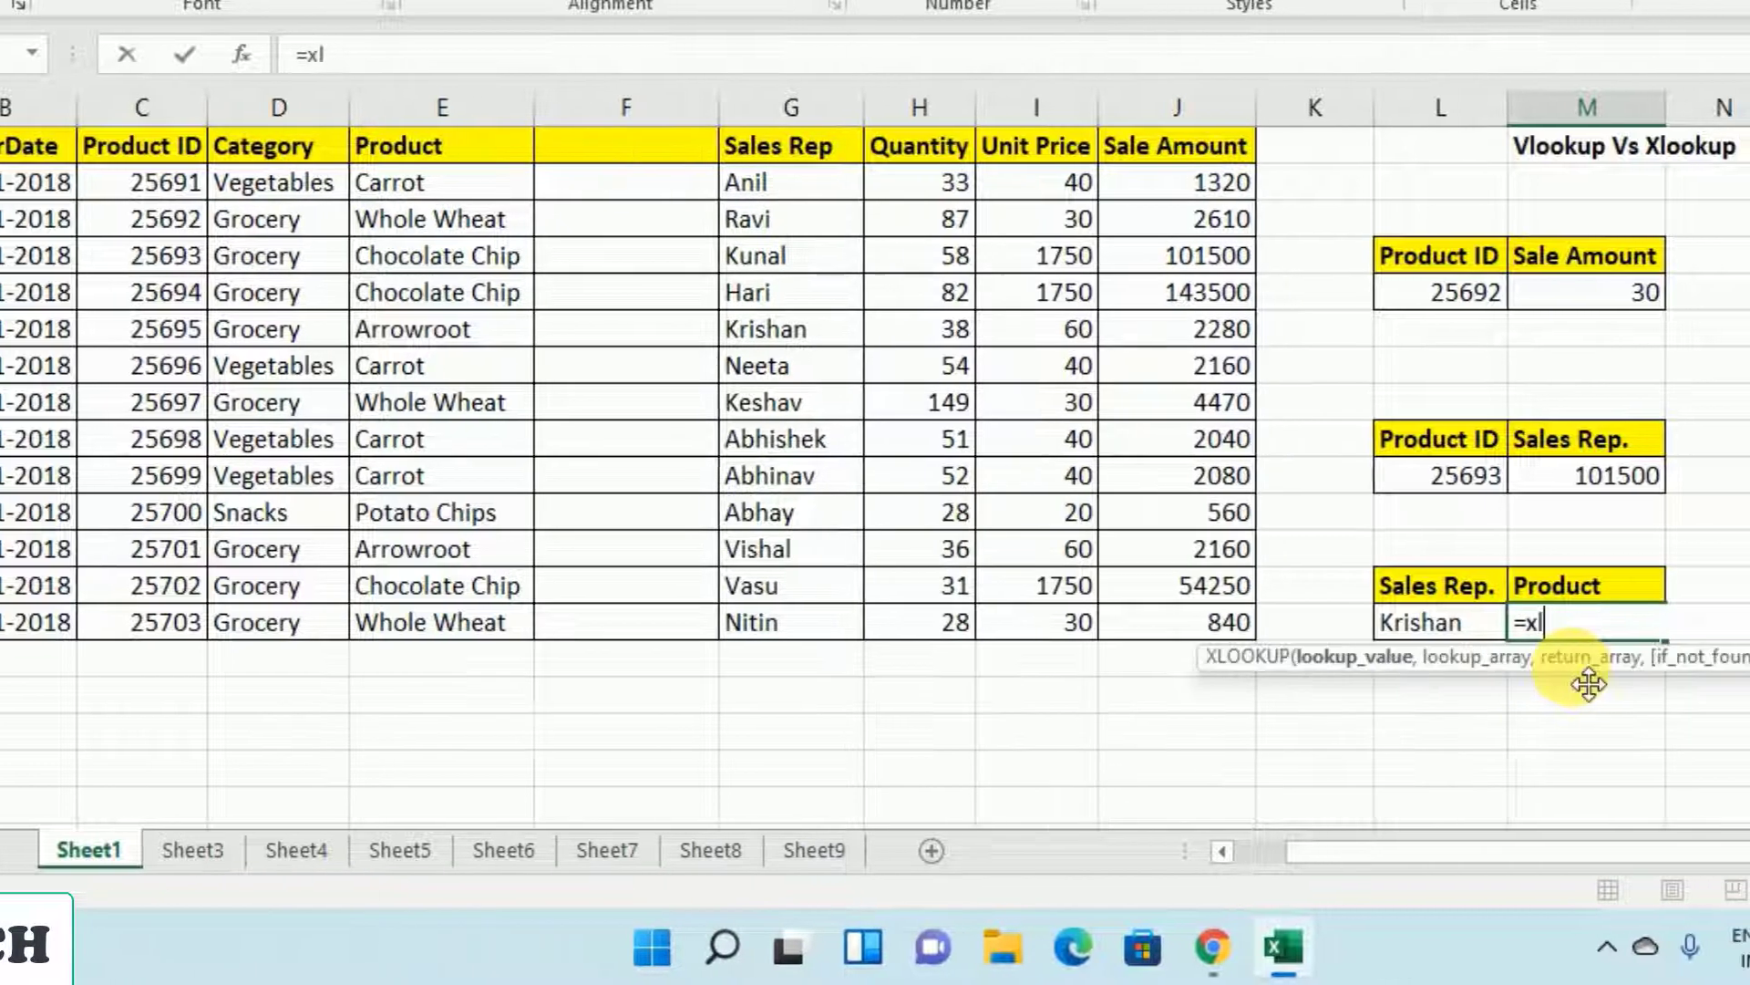
double_click(1603, 660)
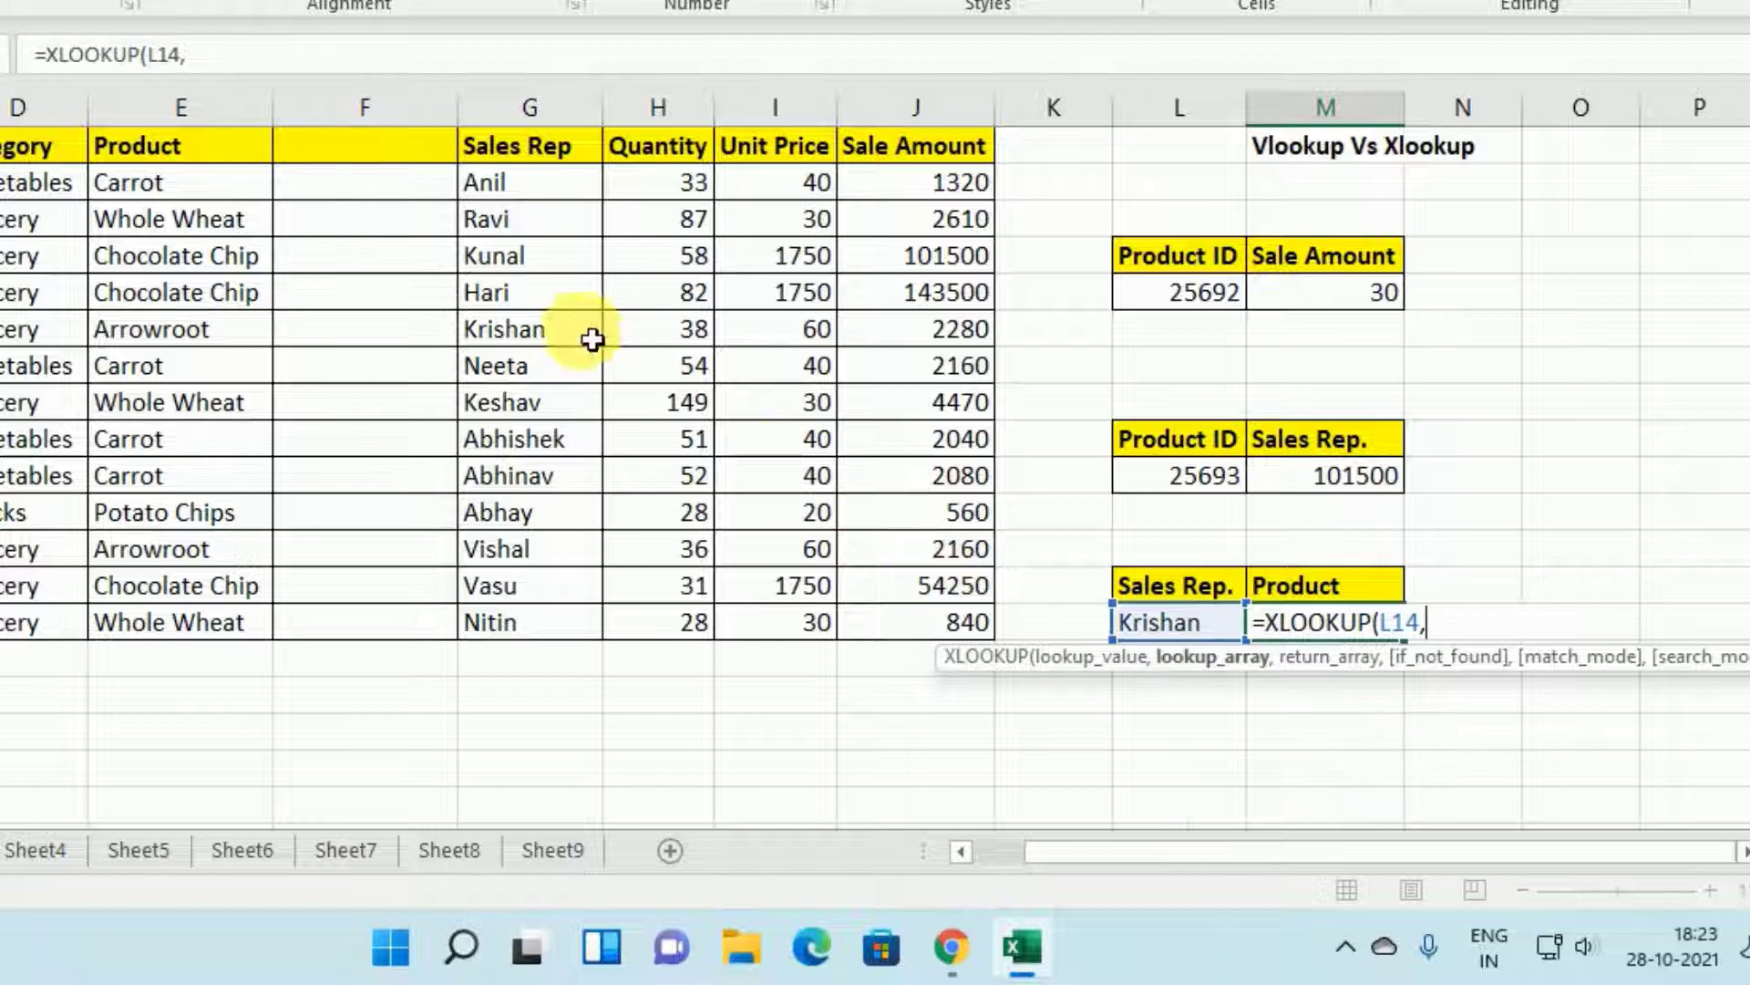
left_click_drag(533, 155, 564, 625)
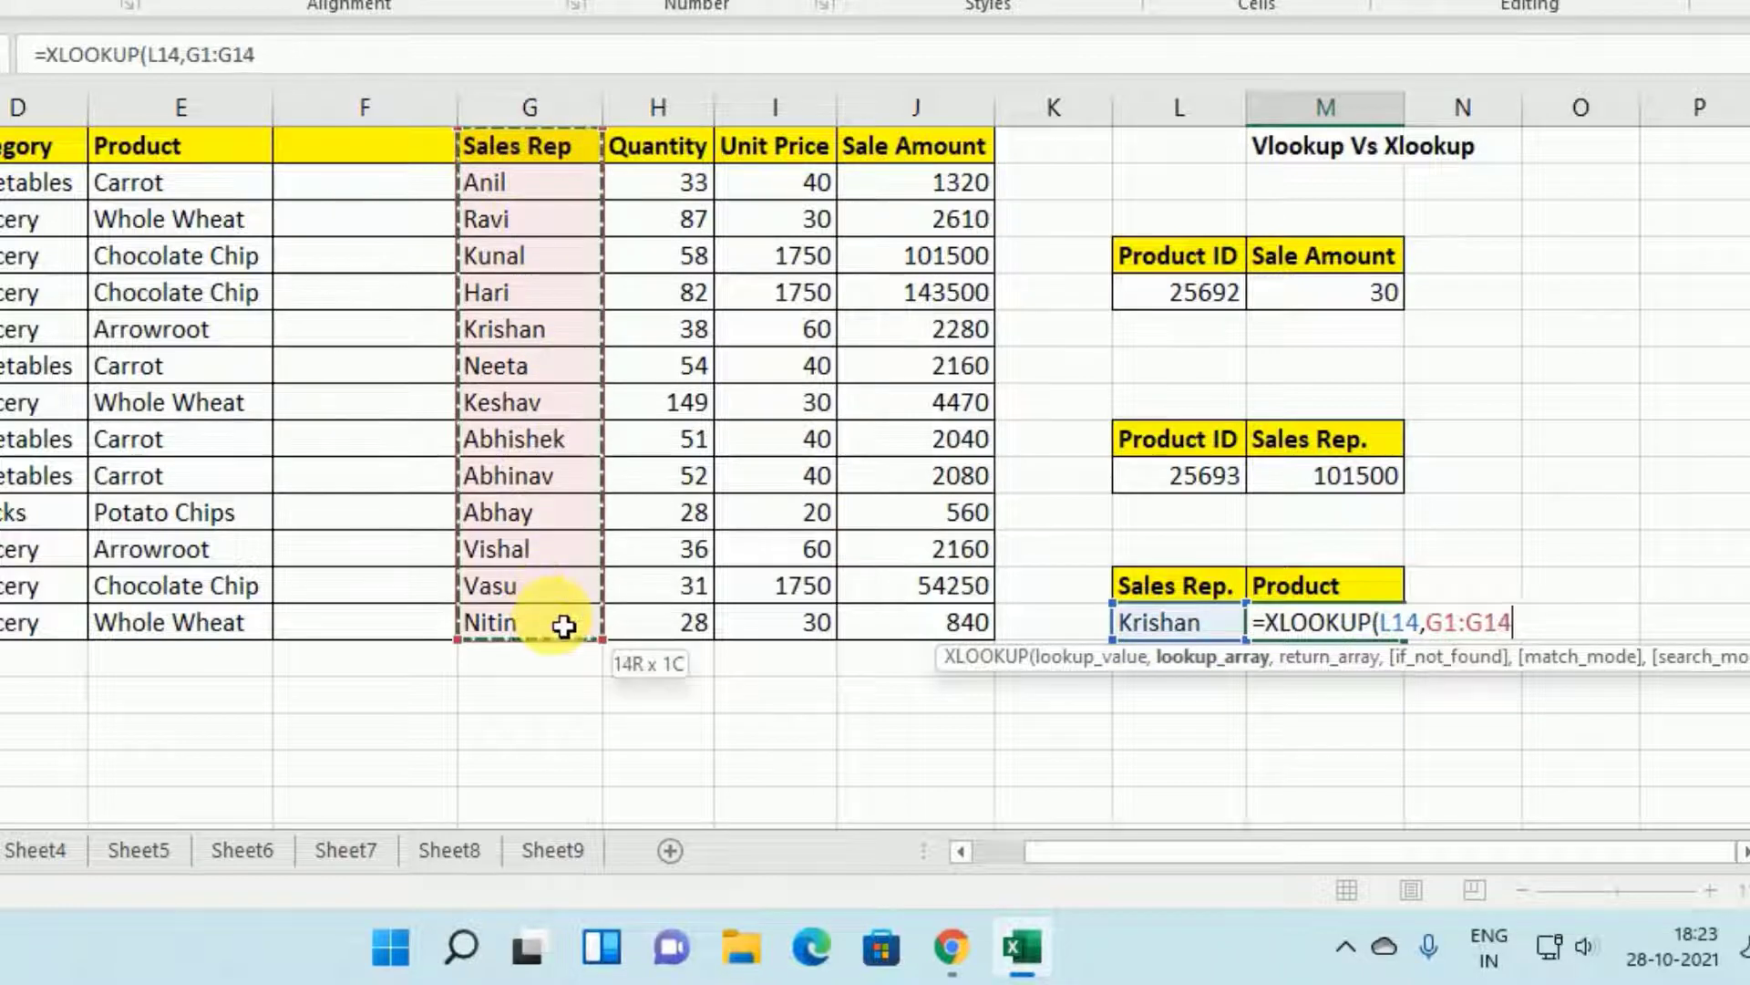
type(",")
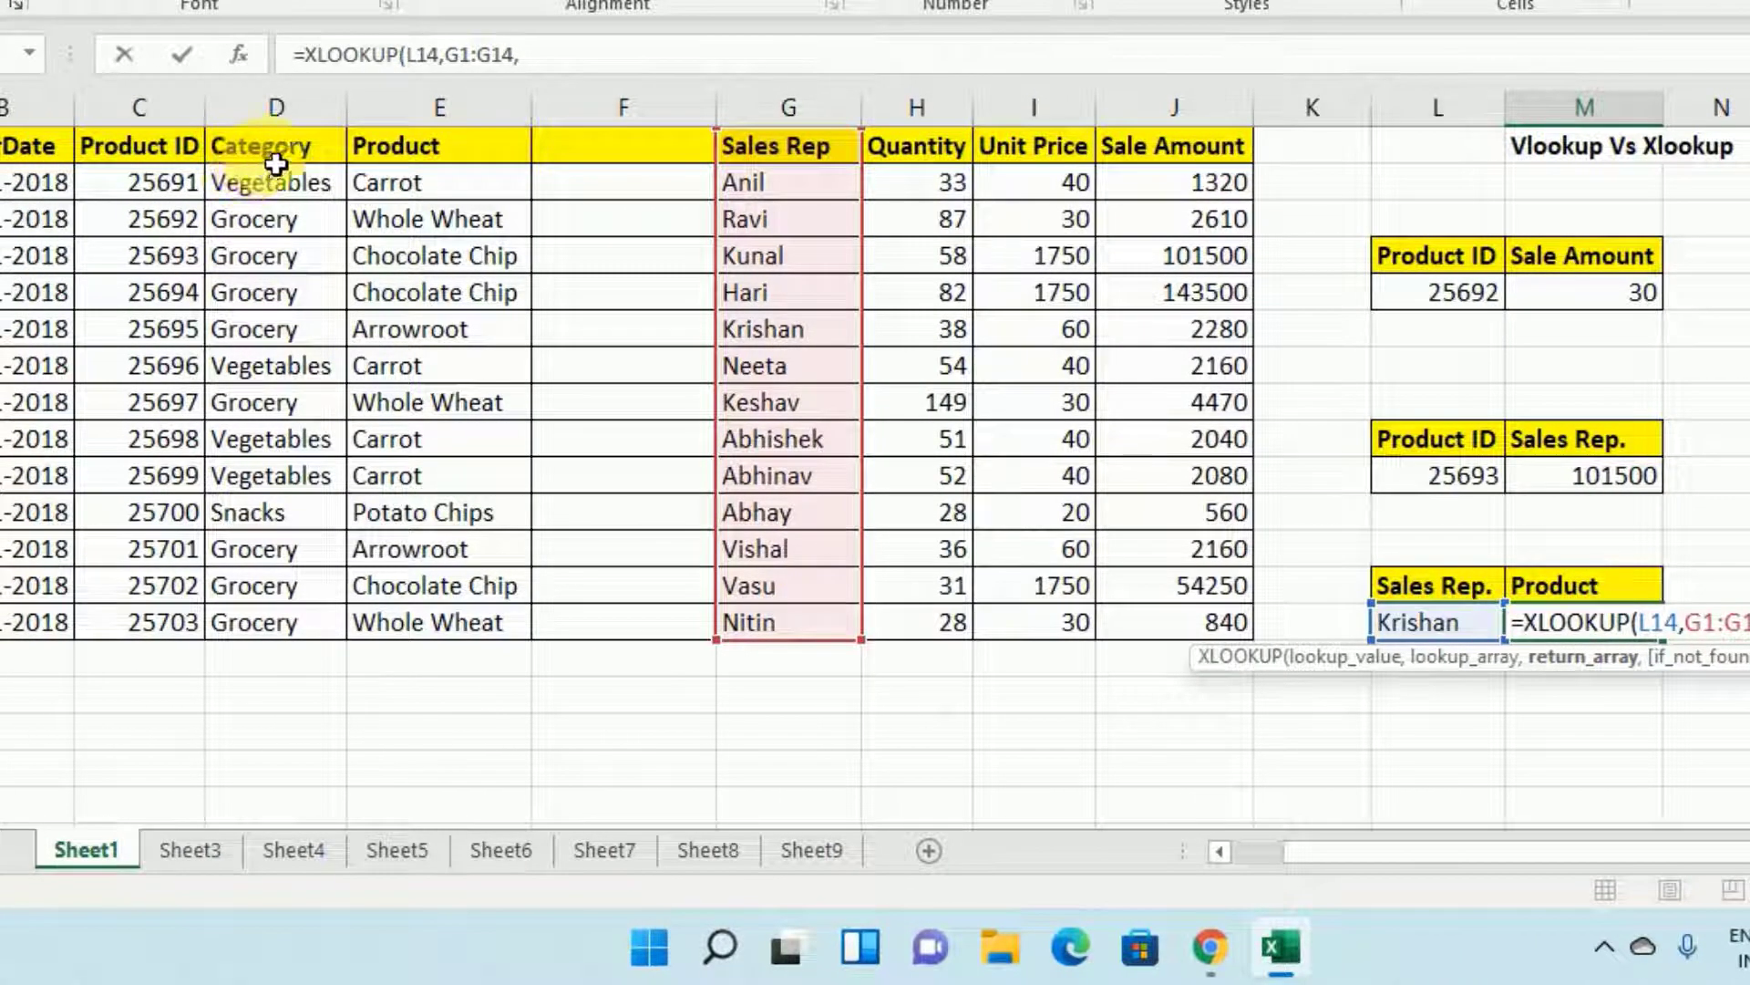
left_click_drag(396, 166, 472, 620)
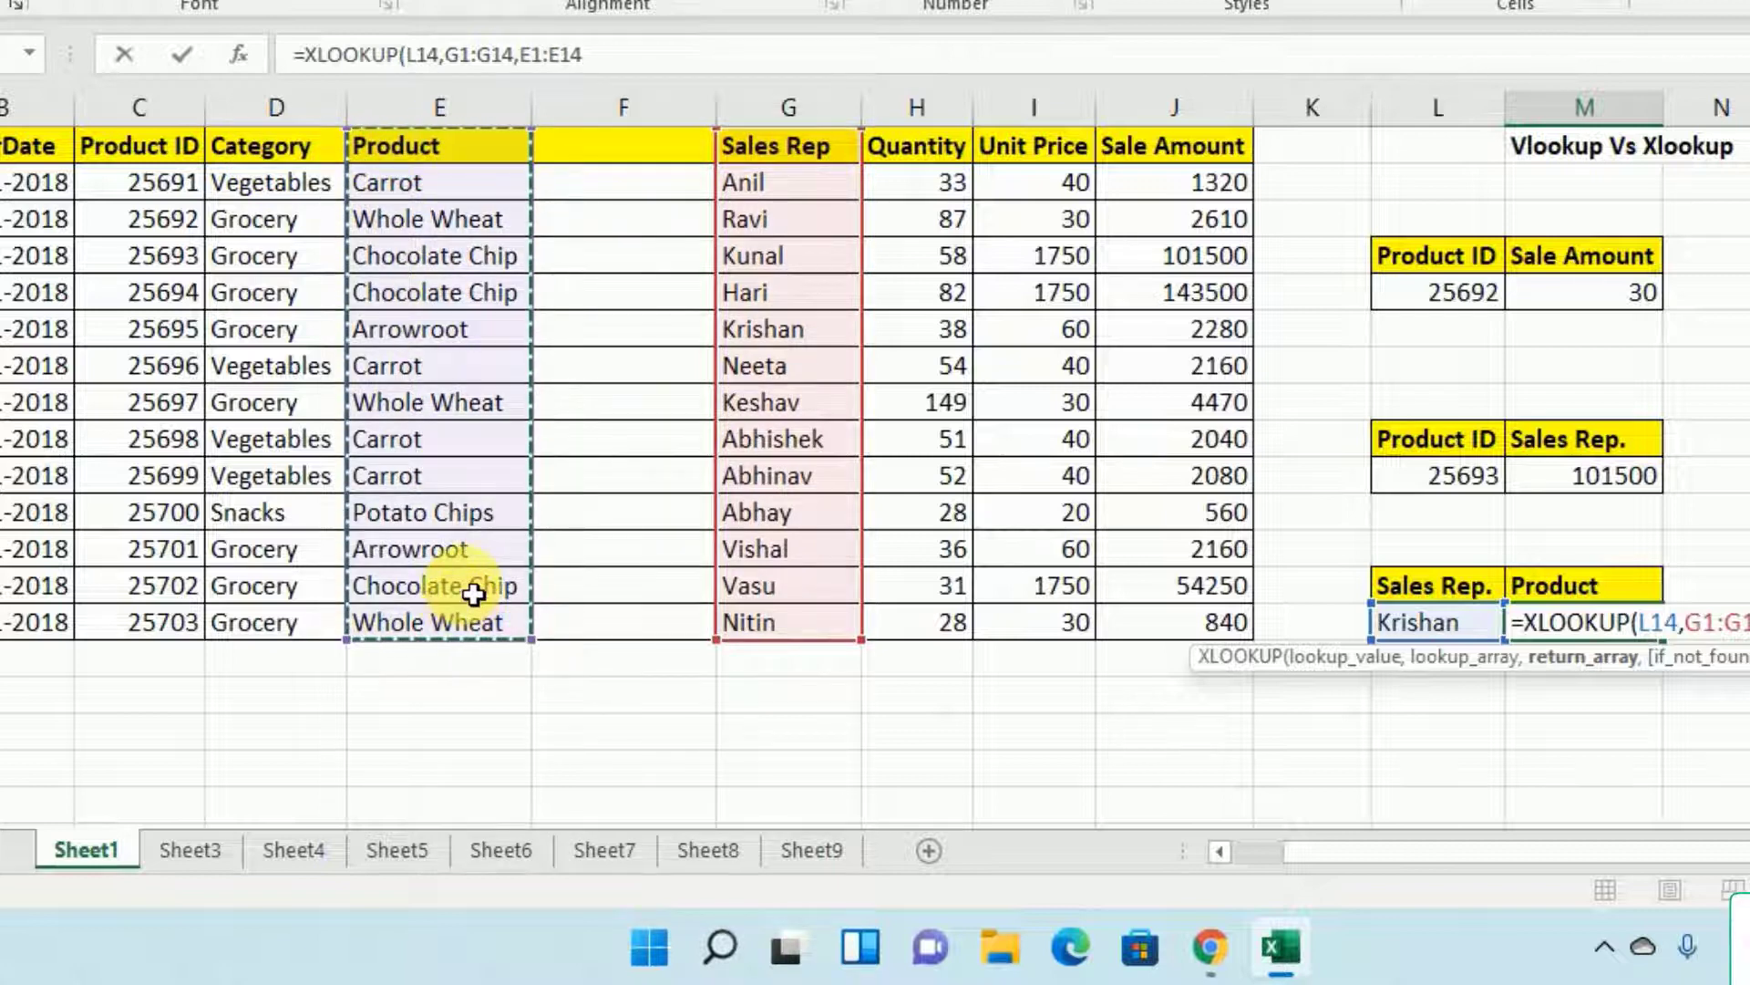
key("ctrl+Return")
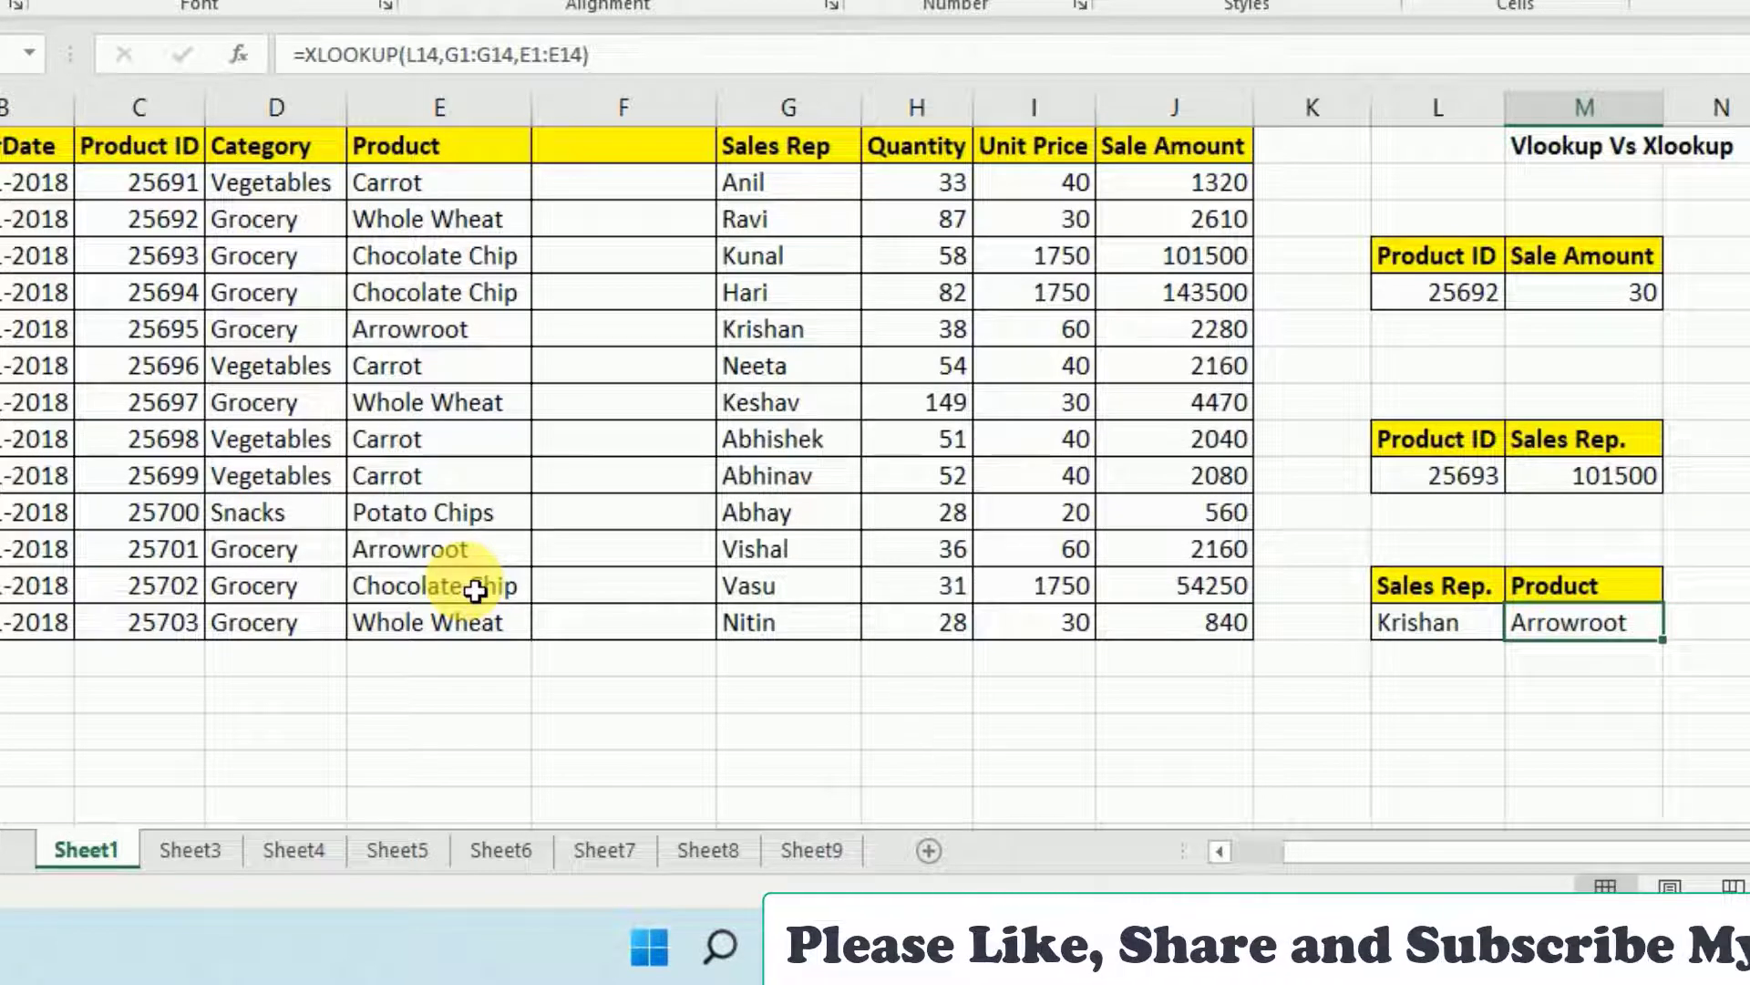
- Set the product ID in L5 to 25704 to test the VLOOKUP with an unlisted ID
left_click(1478, 298)
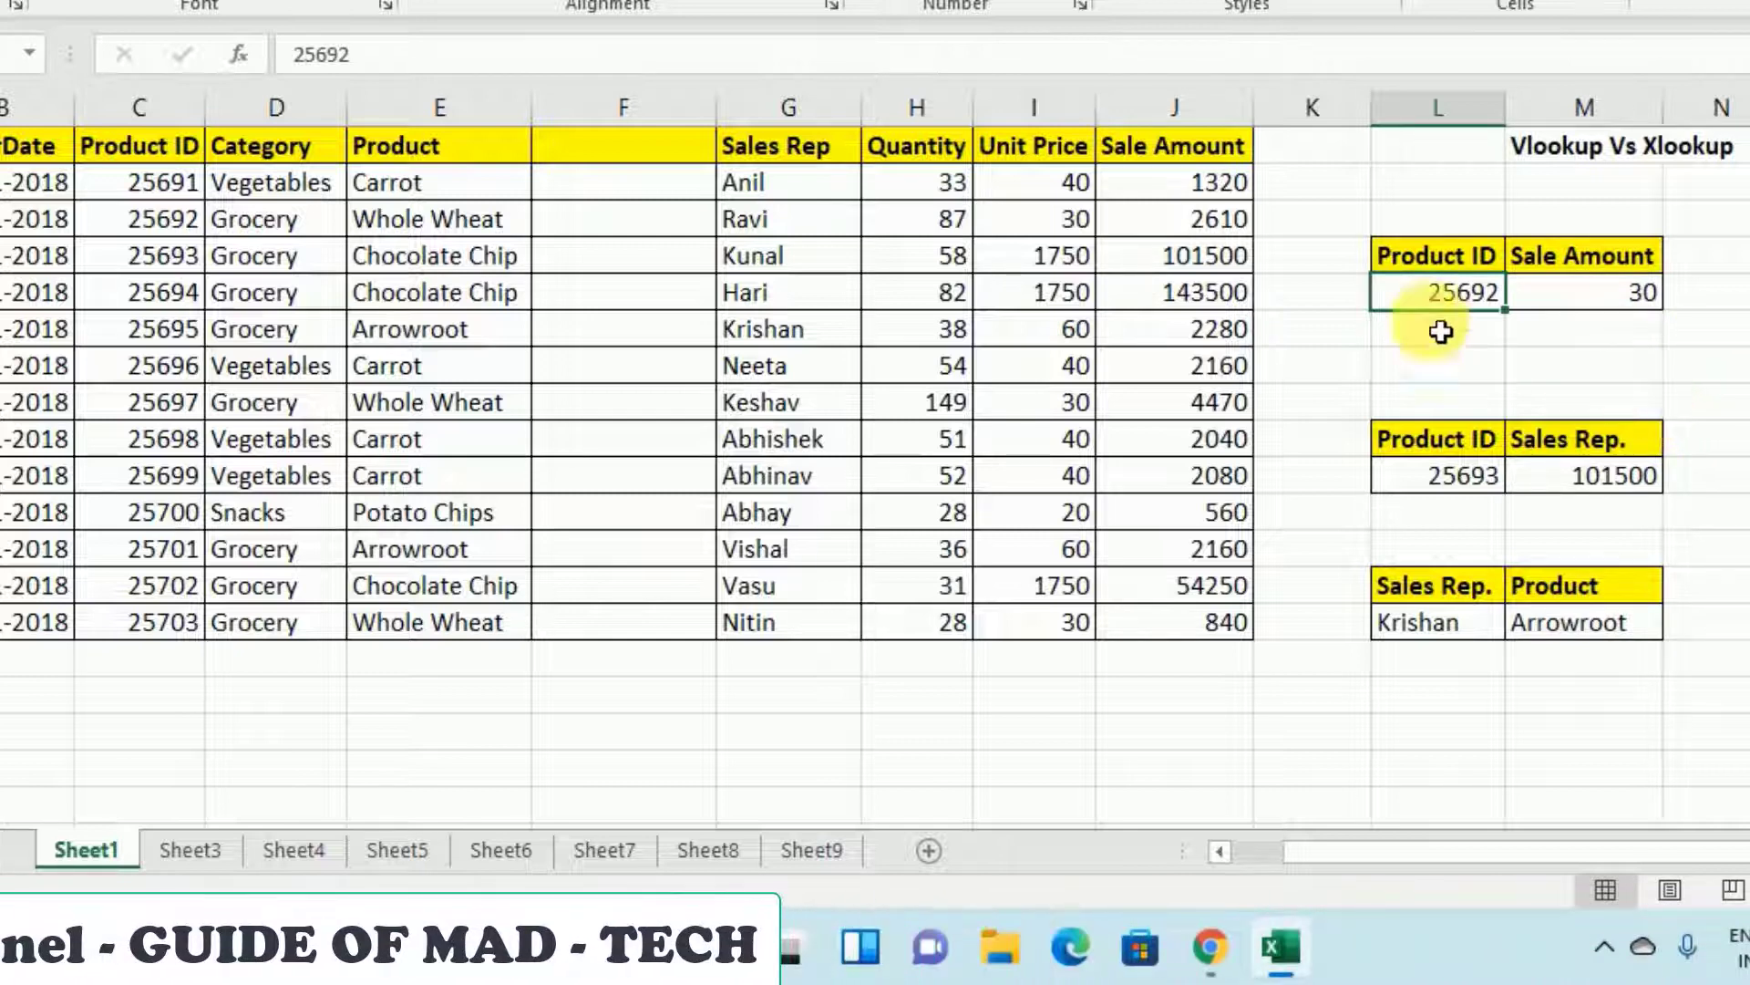
double_click(1436, 302)
left_click_drag(1500, 300, 1364, 312)
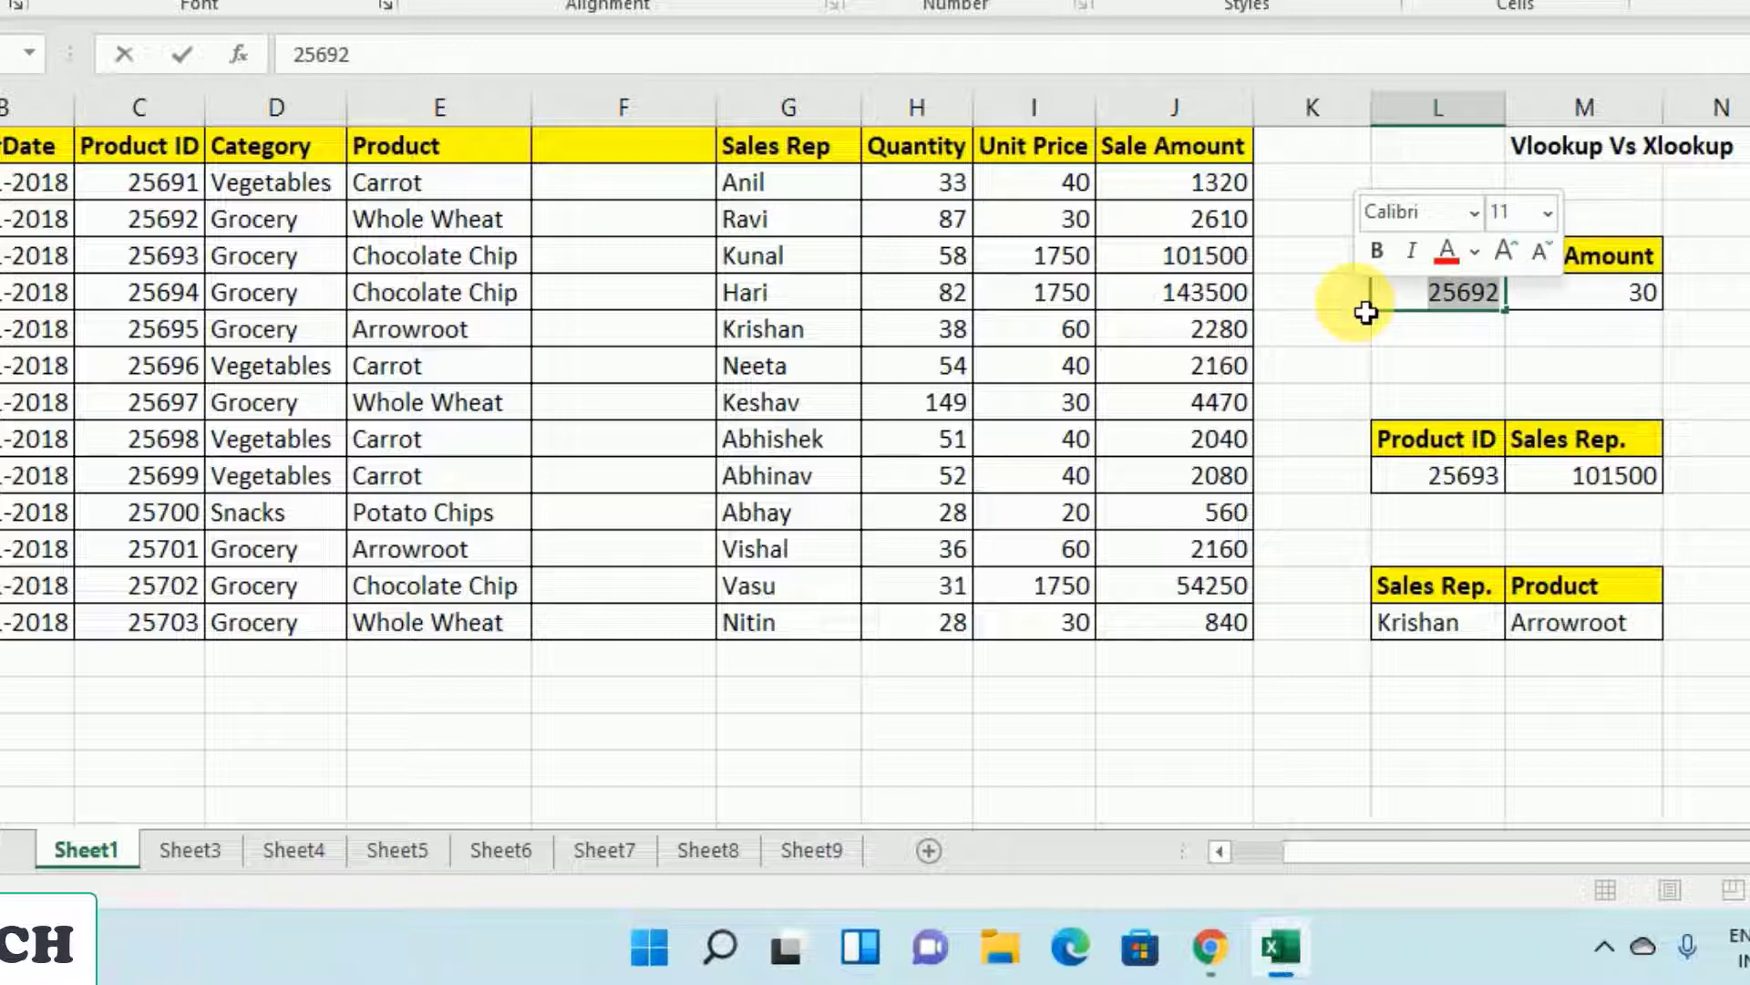
type("25704")
key("Return")
left_click(1591, 301)
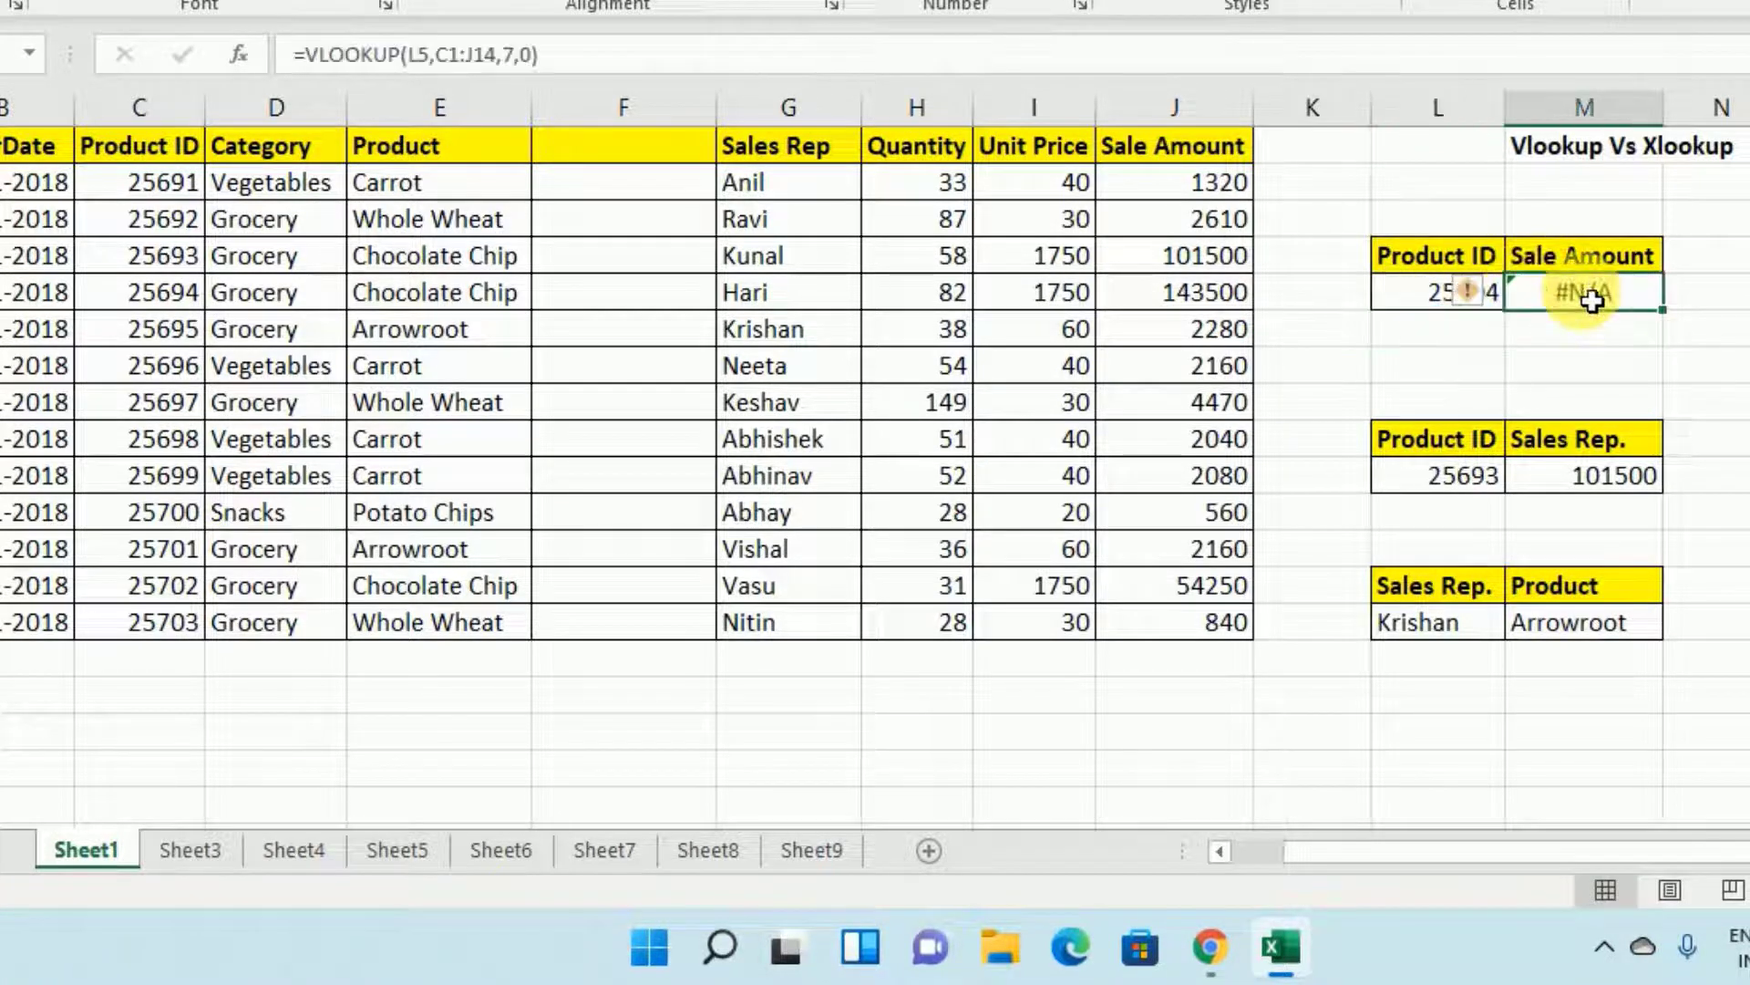
- Set the product ID in L10 to 25704 to test the XLOOKUP in M10
left_click(1605, 483)
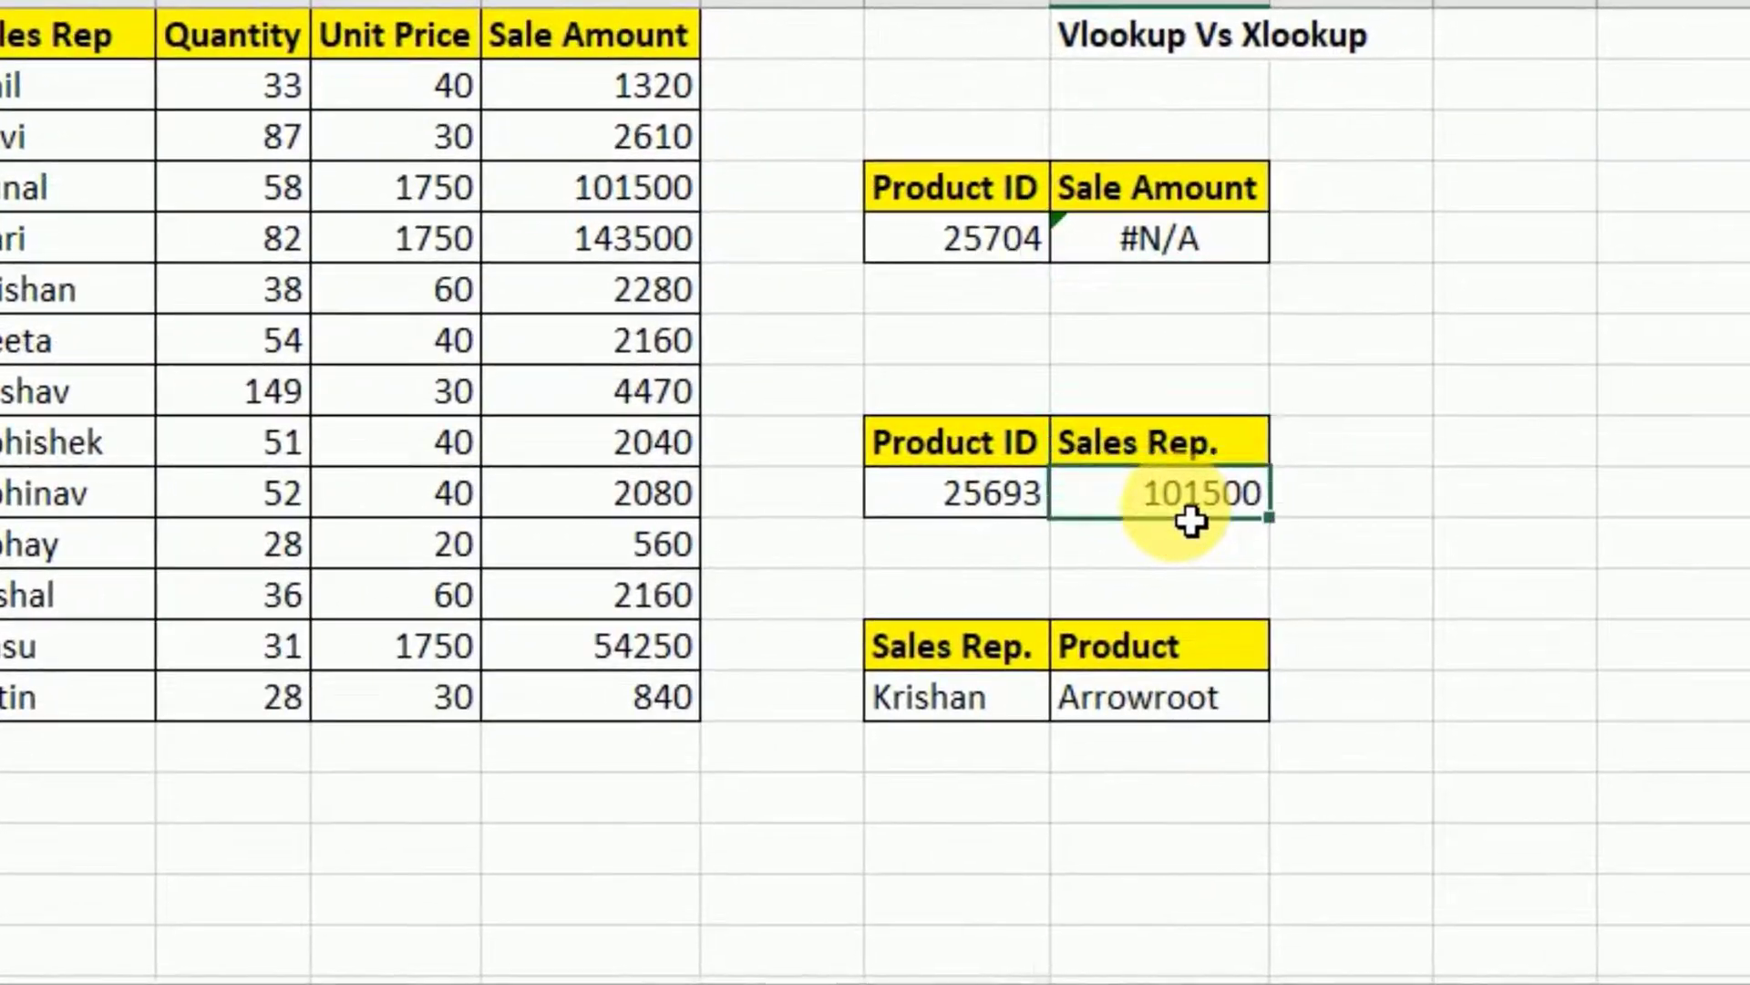
left_click(946, 505)
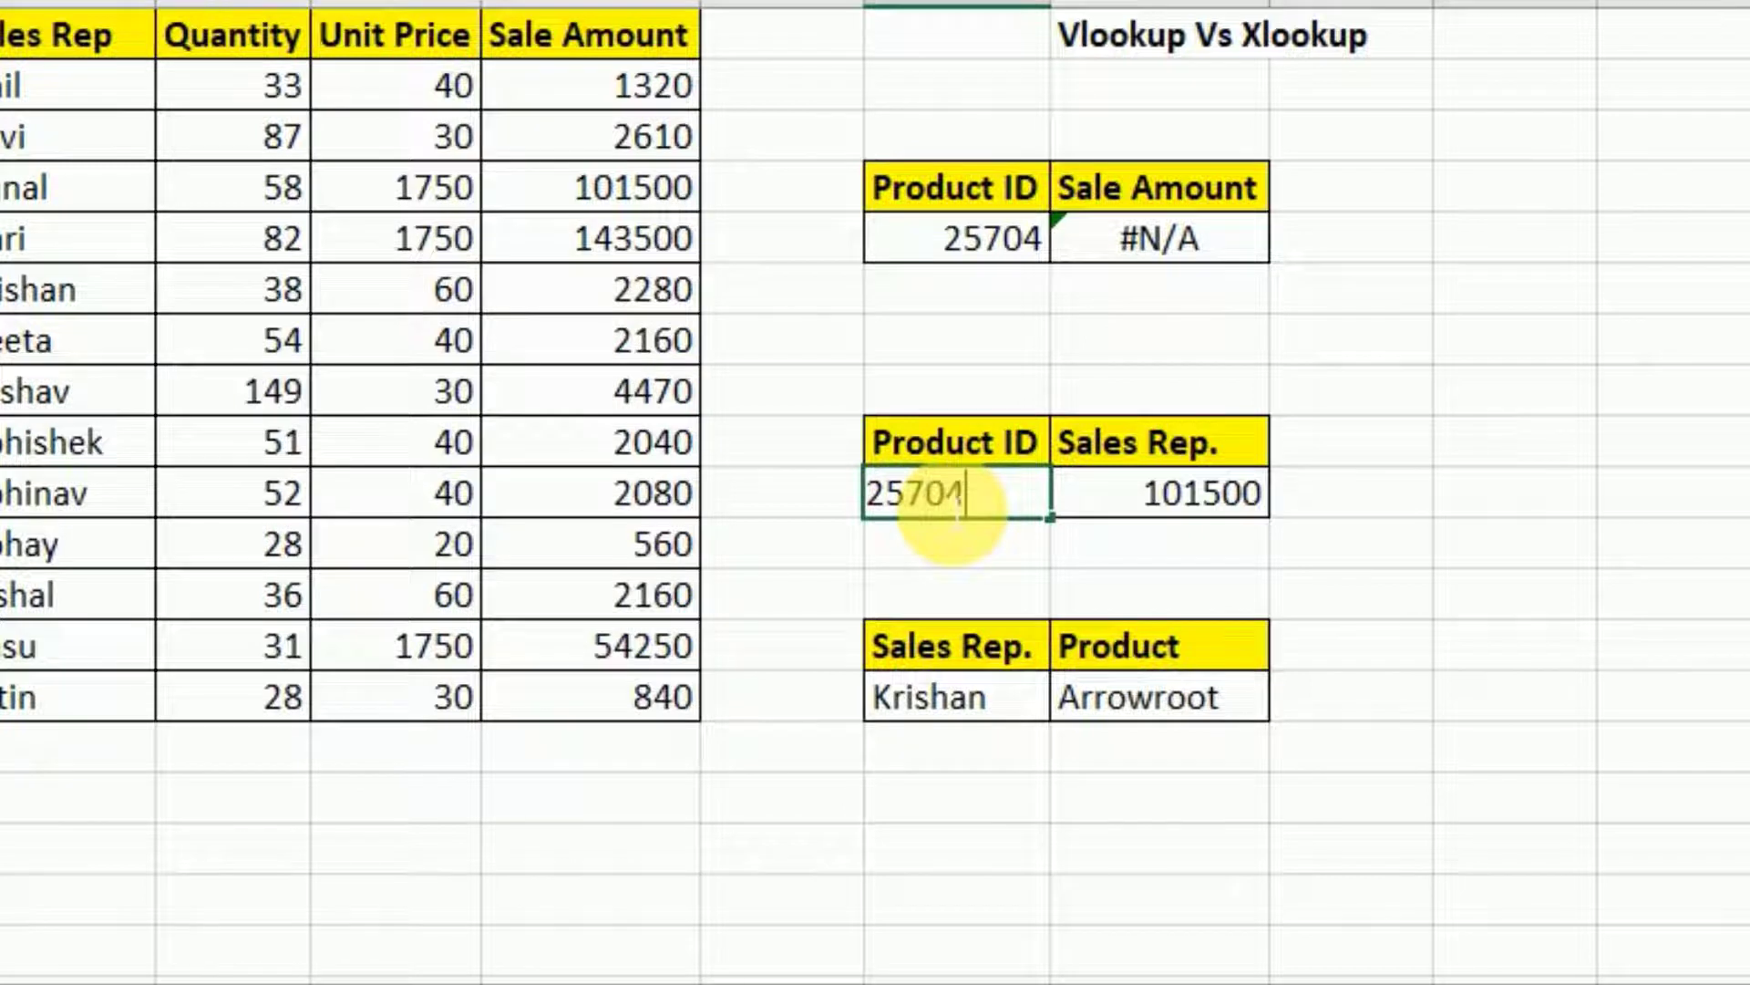
key("Return")
- Add "Not Found" as the if_not_found argument of the XLOOKUP in M10
double_click(1141, 494)
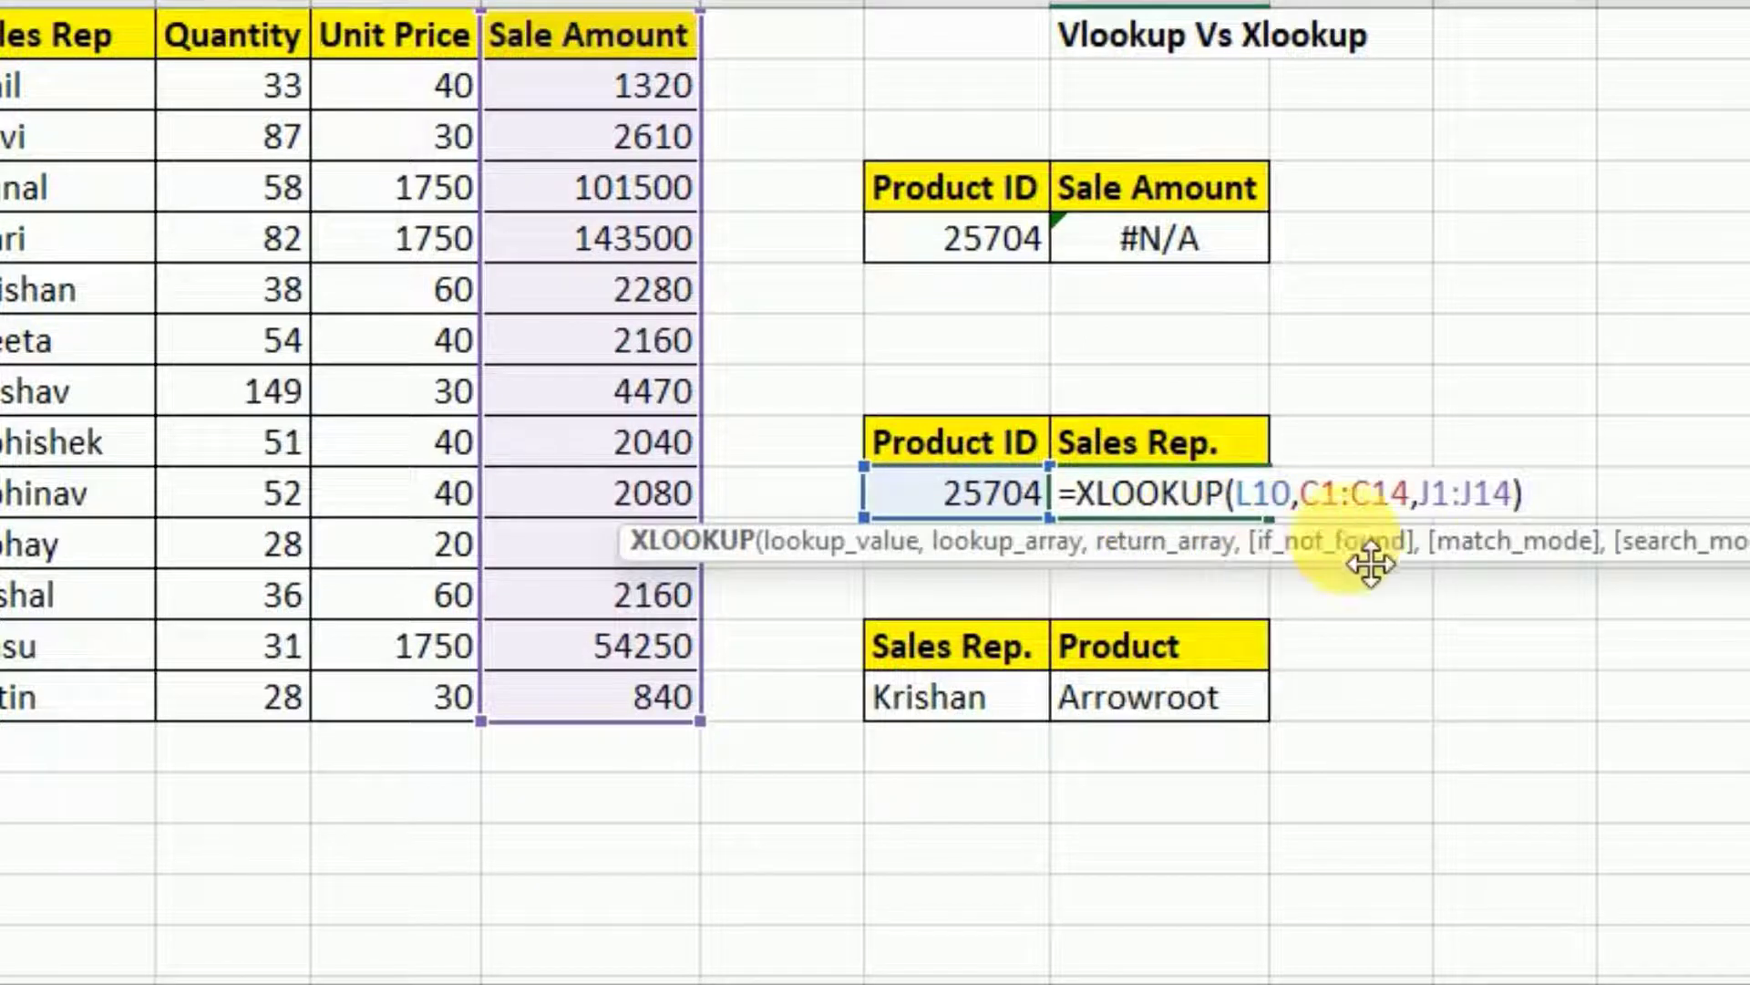
left_click(1588, 523)
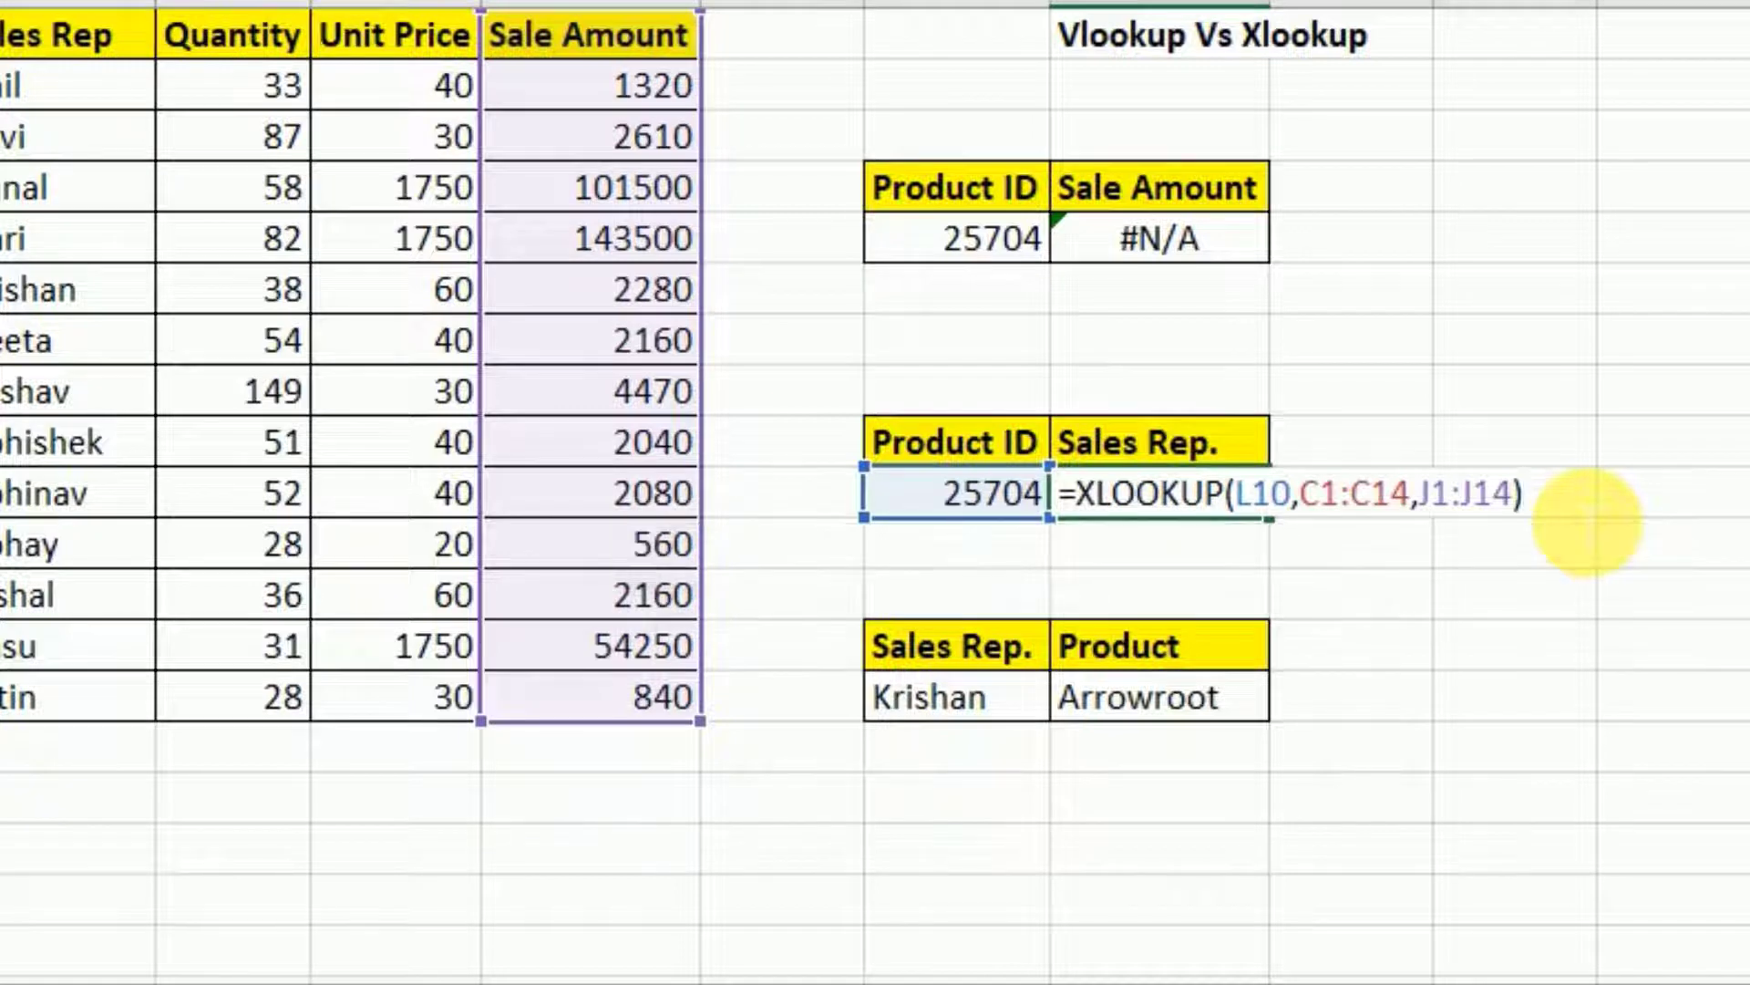
key("BackSpace")
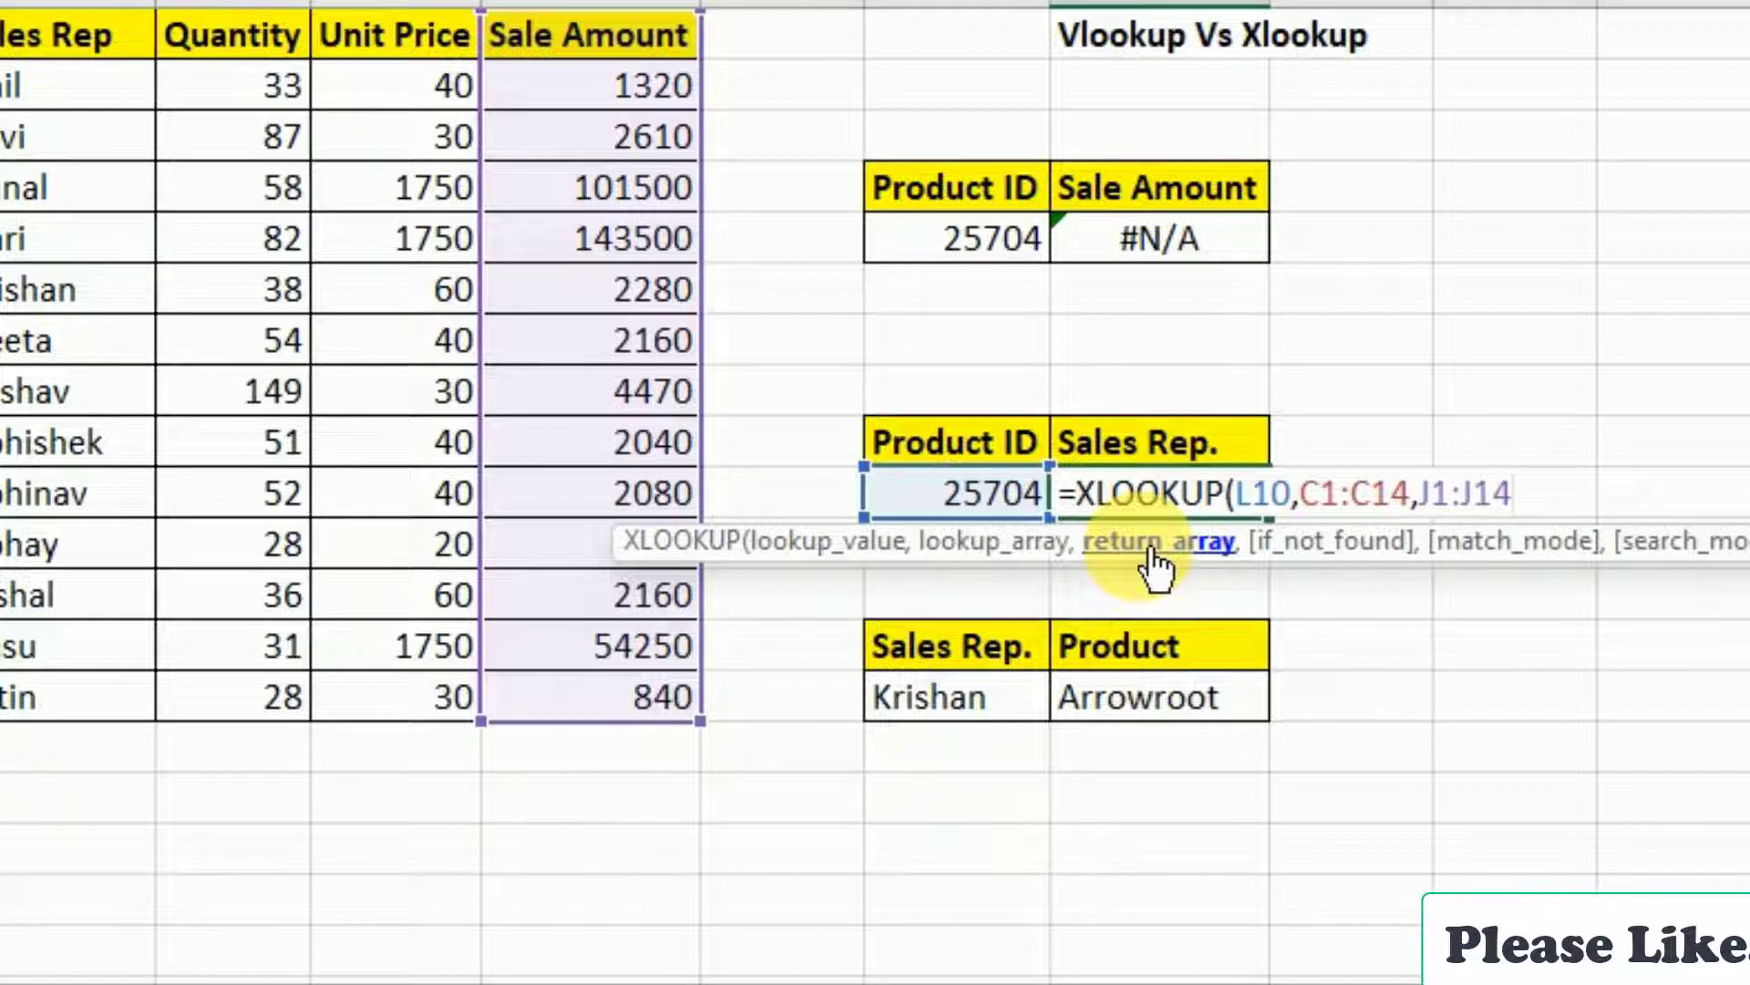
type(",")
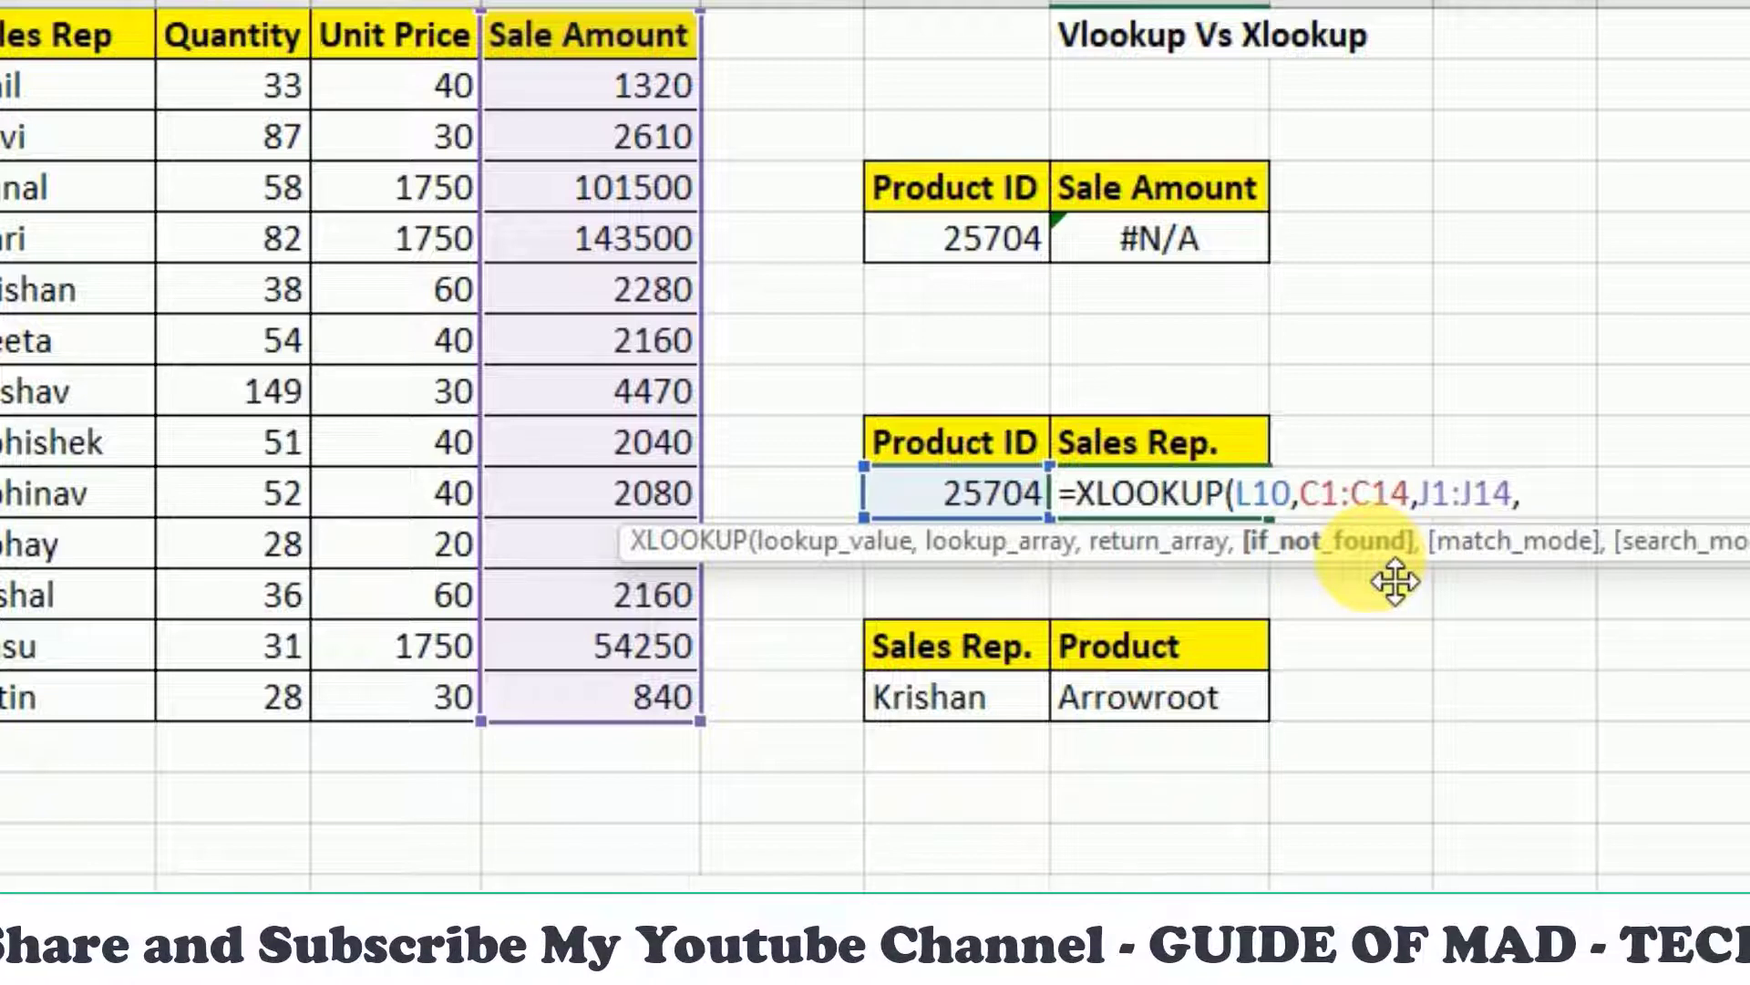
type("\"")
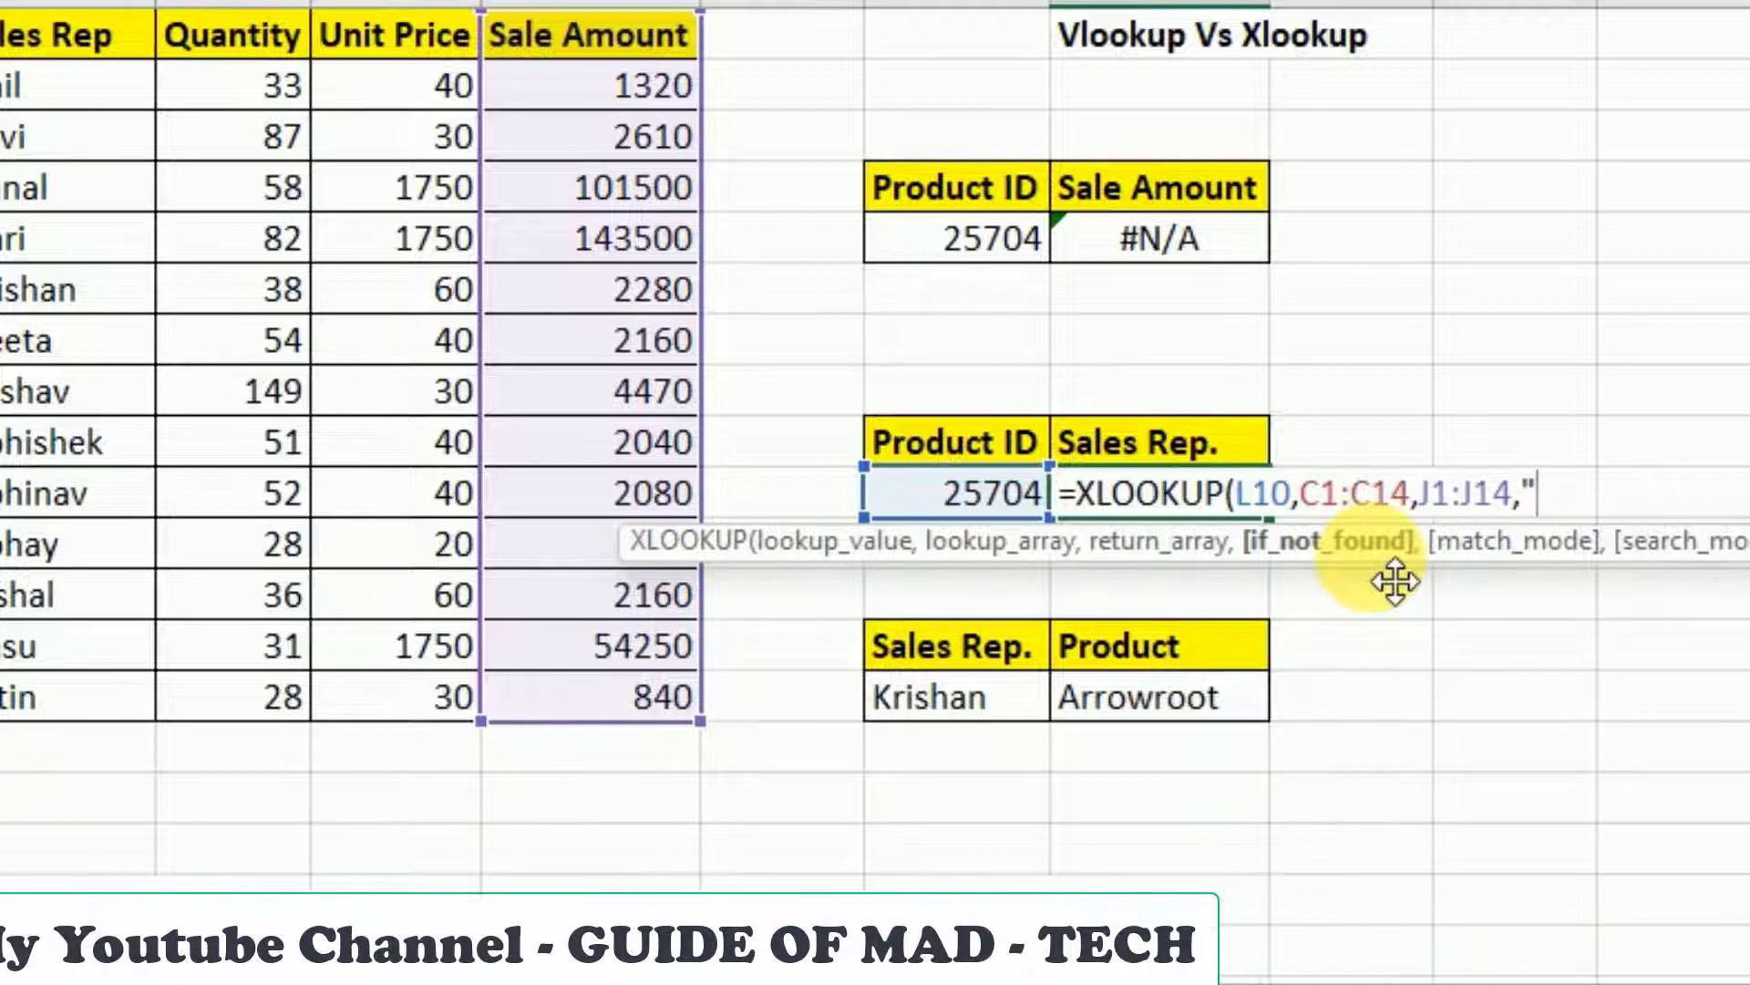
type("Not")
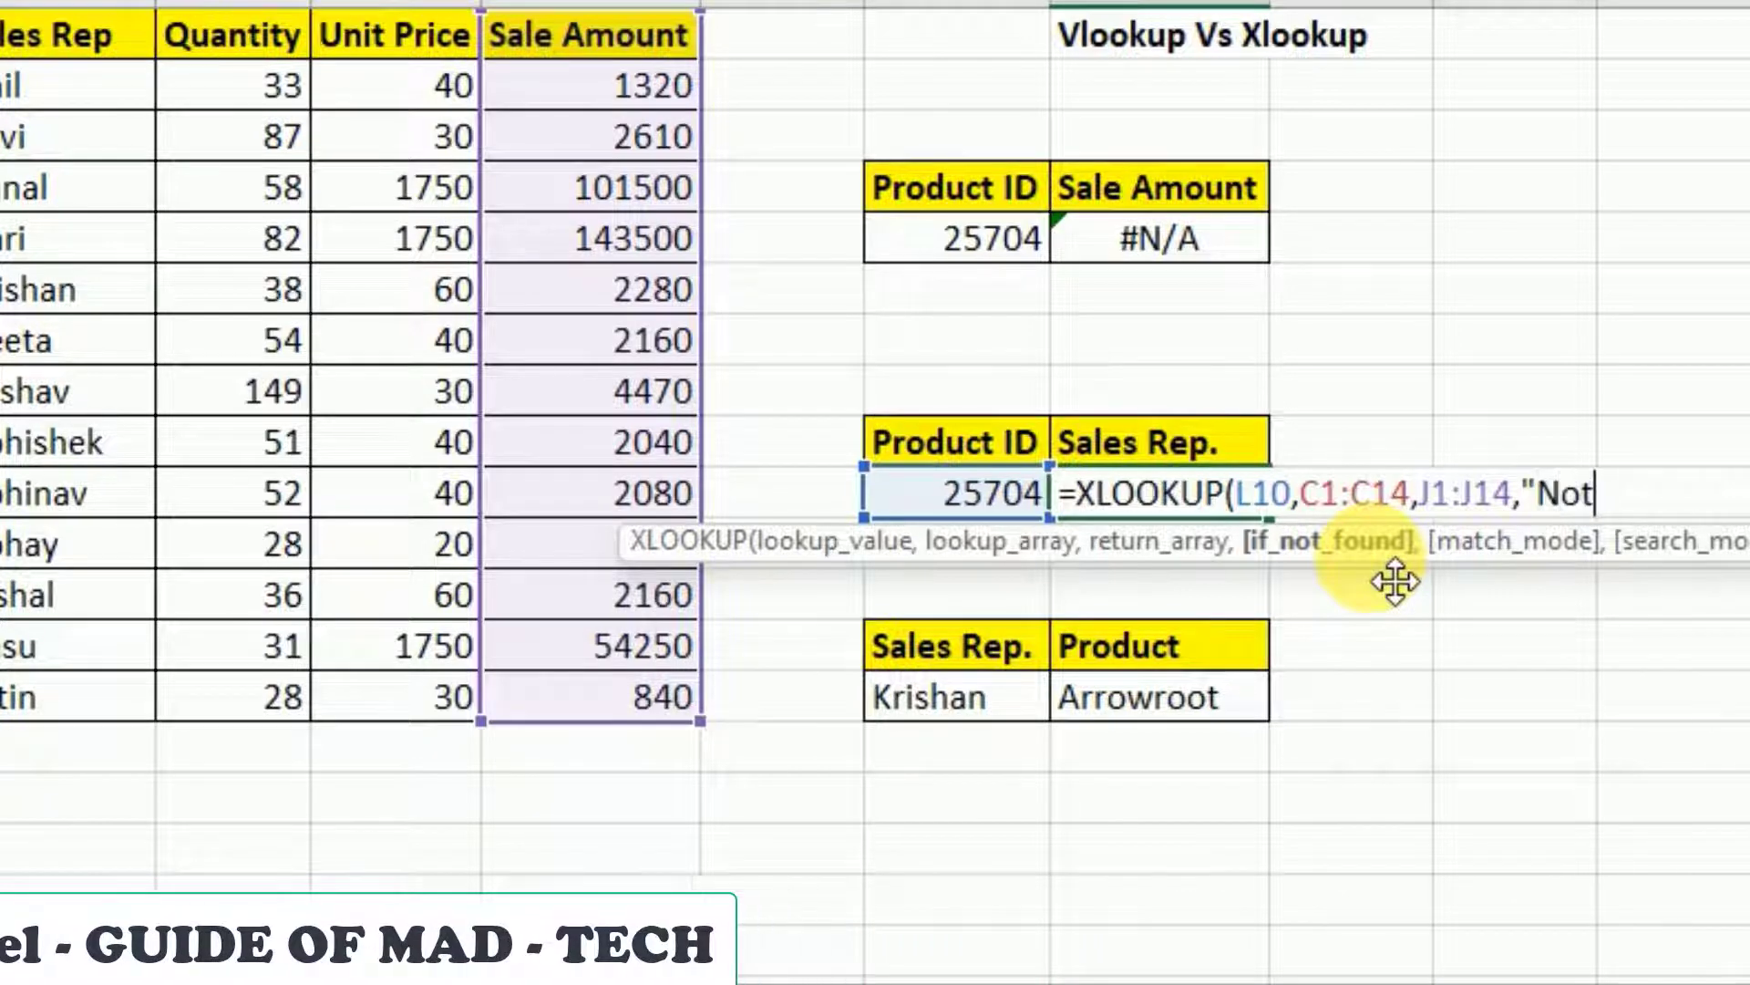
type(" Found\"")
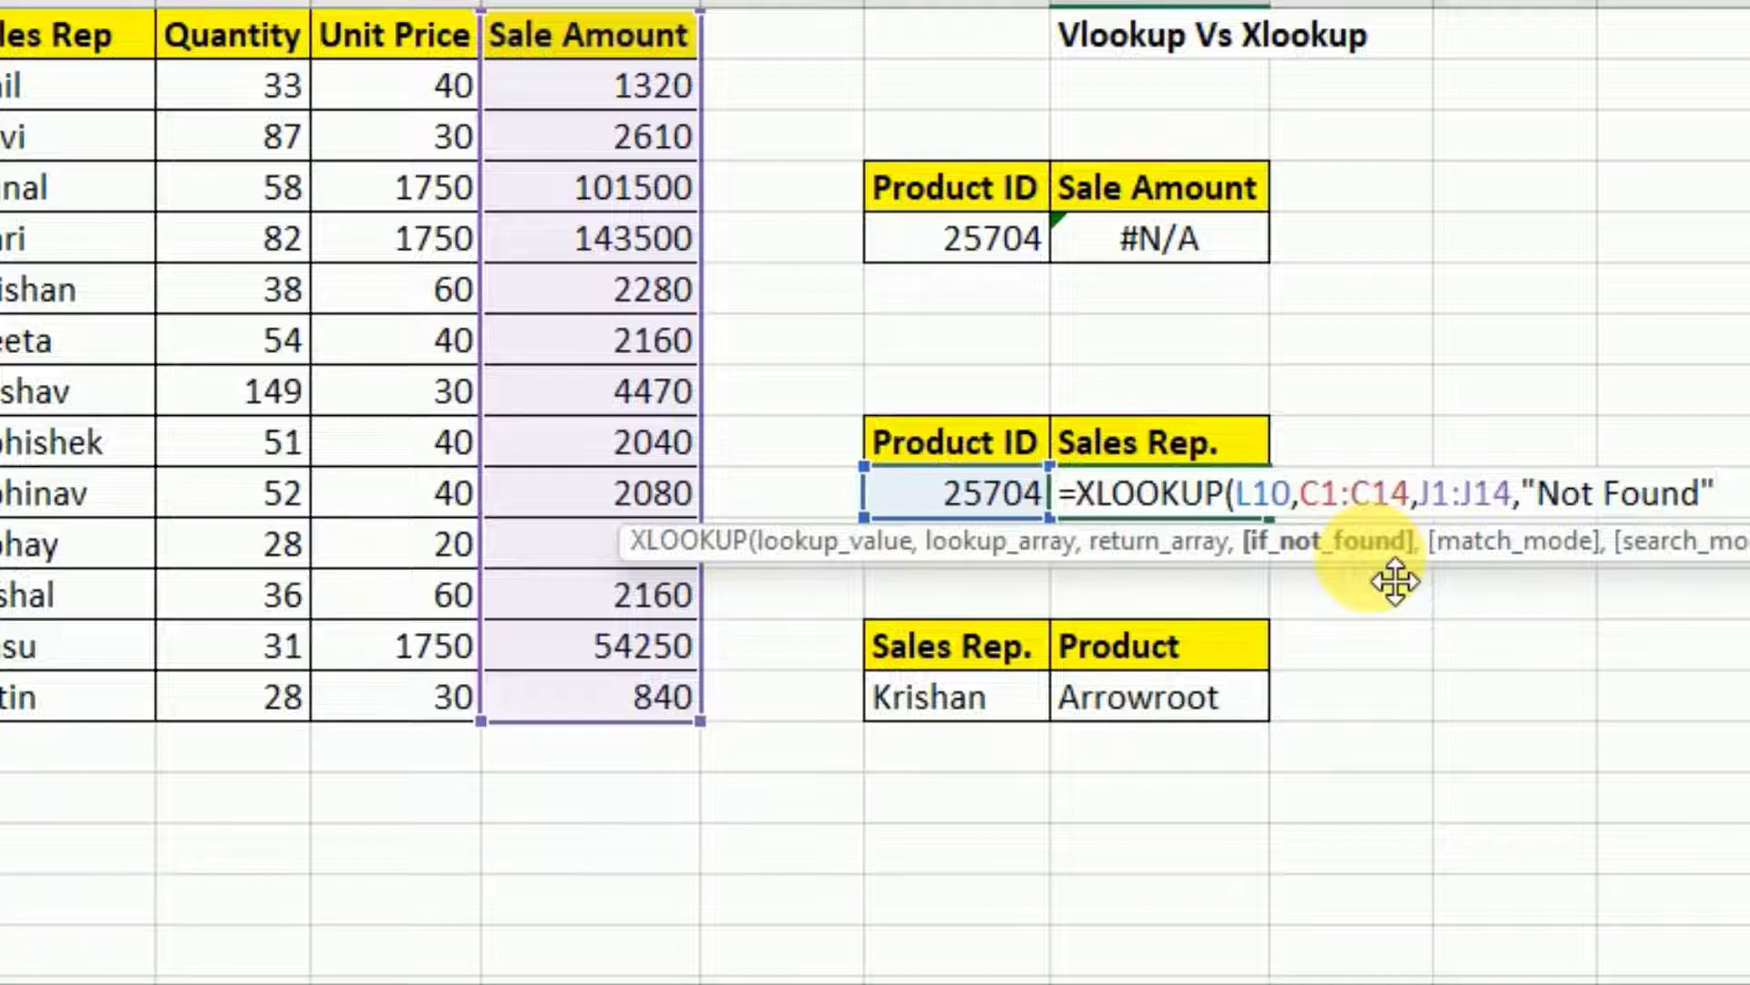
key("Return")
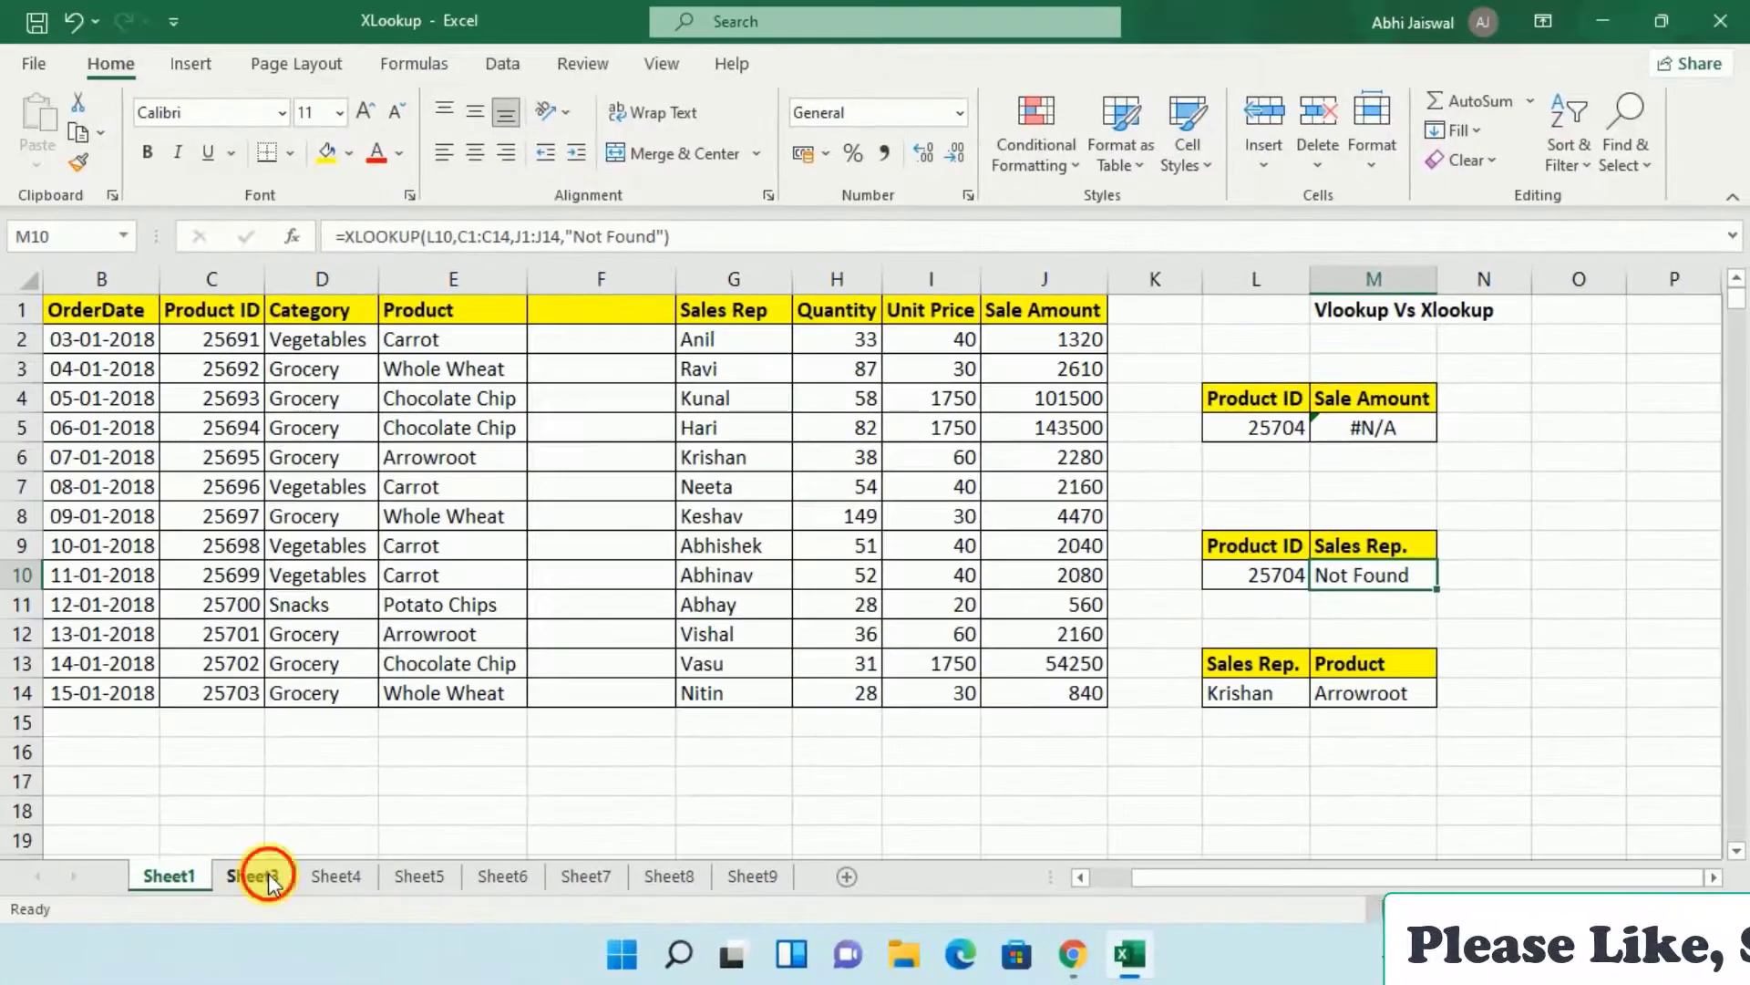
- On Sheet3, enter an XLOOKUP in K8 for the product ID in J8, with lookup array C1:C14 and return array D1:H14
left_click(256, 873)
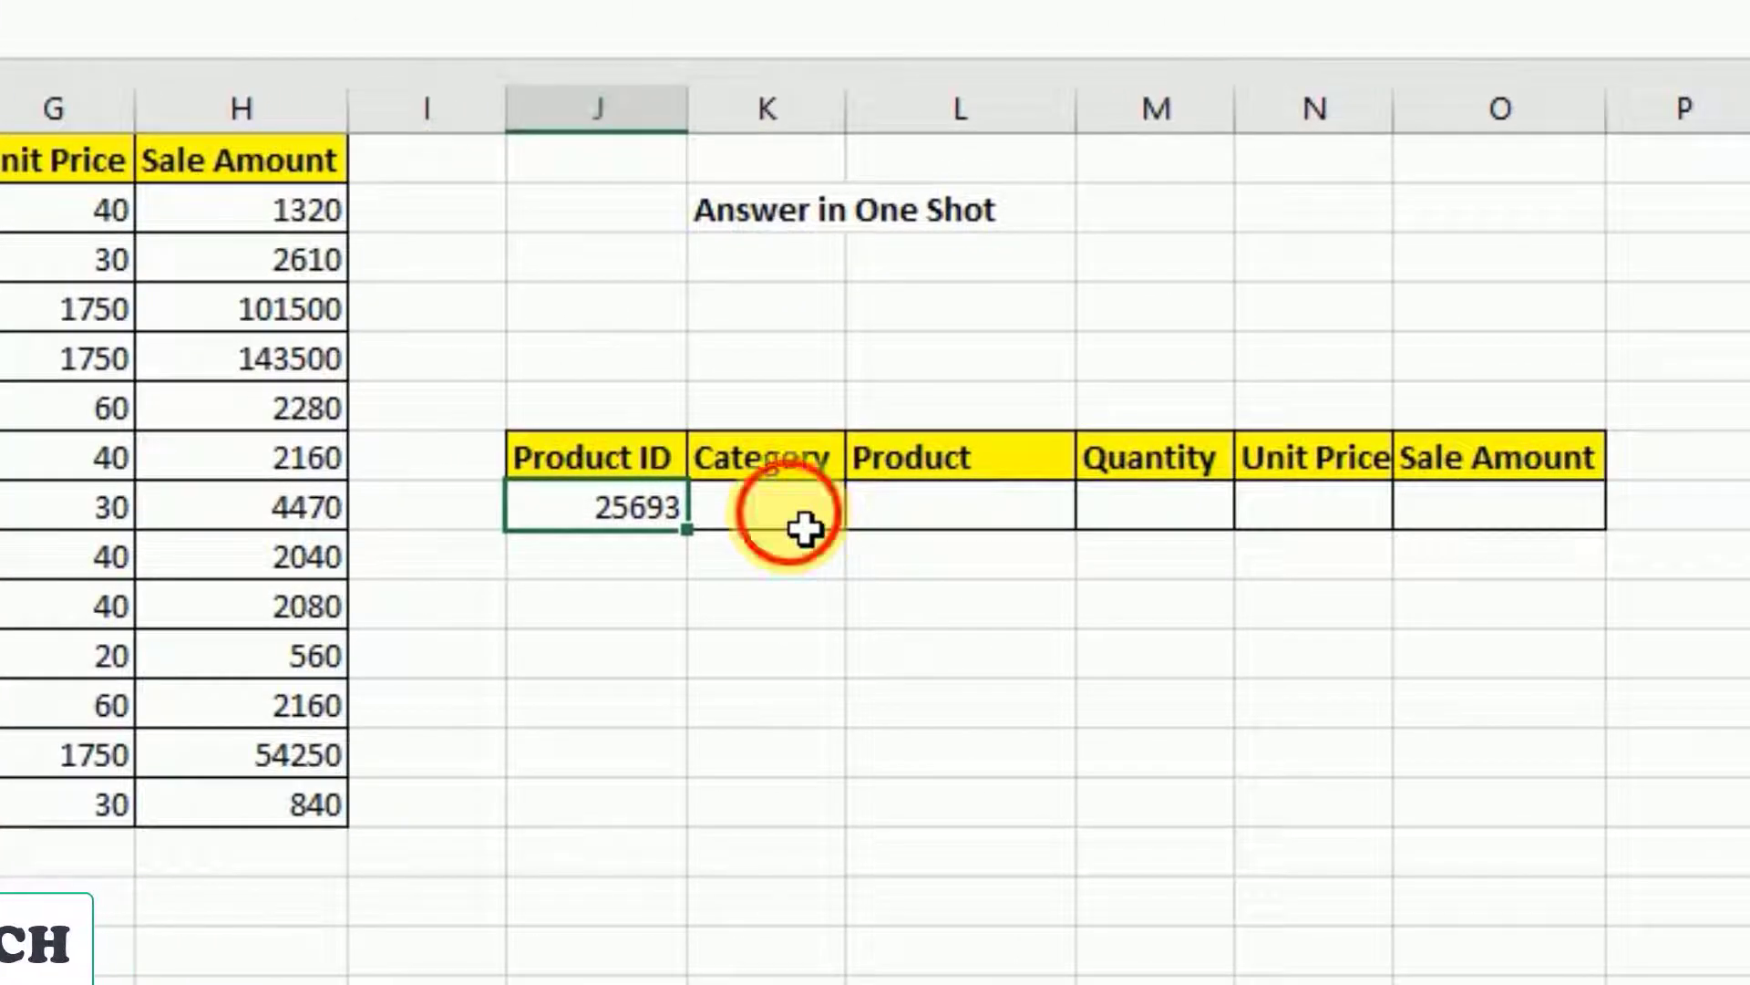
left_click(805, 528)
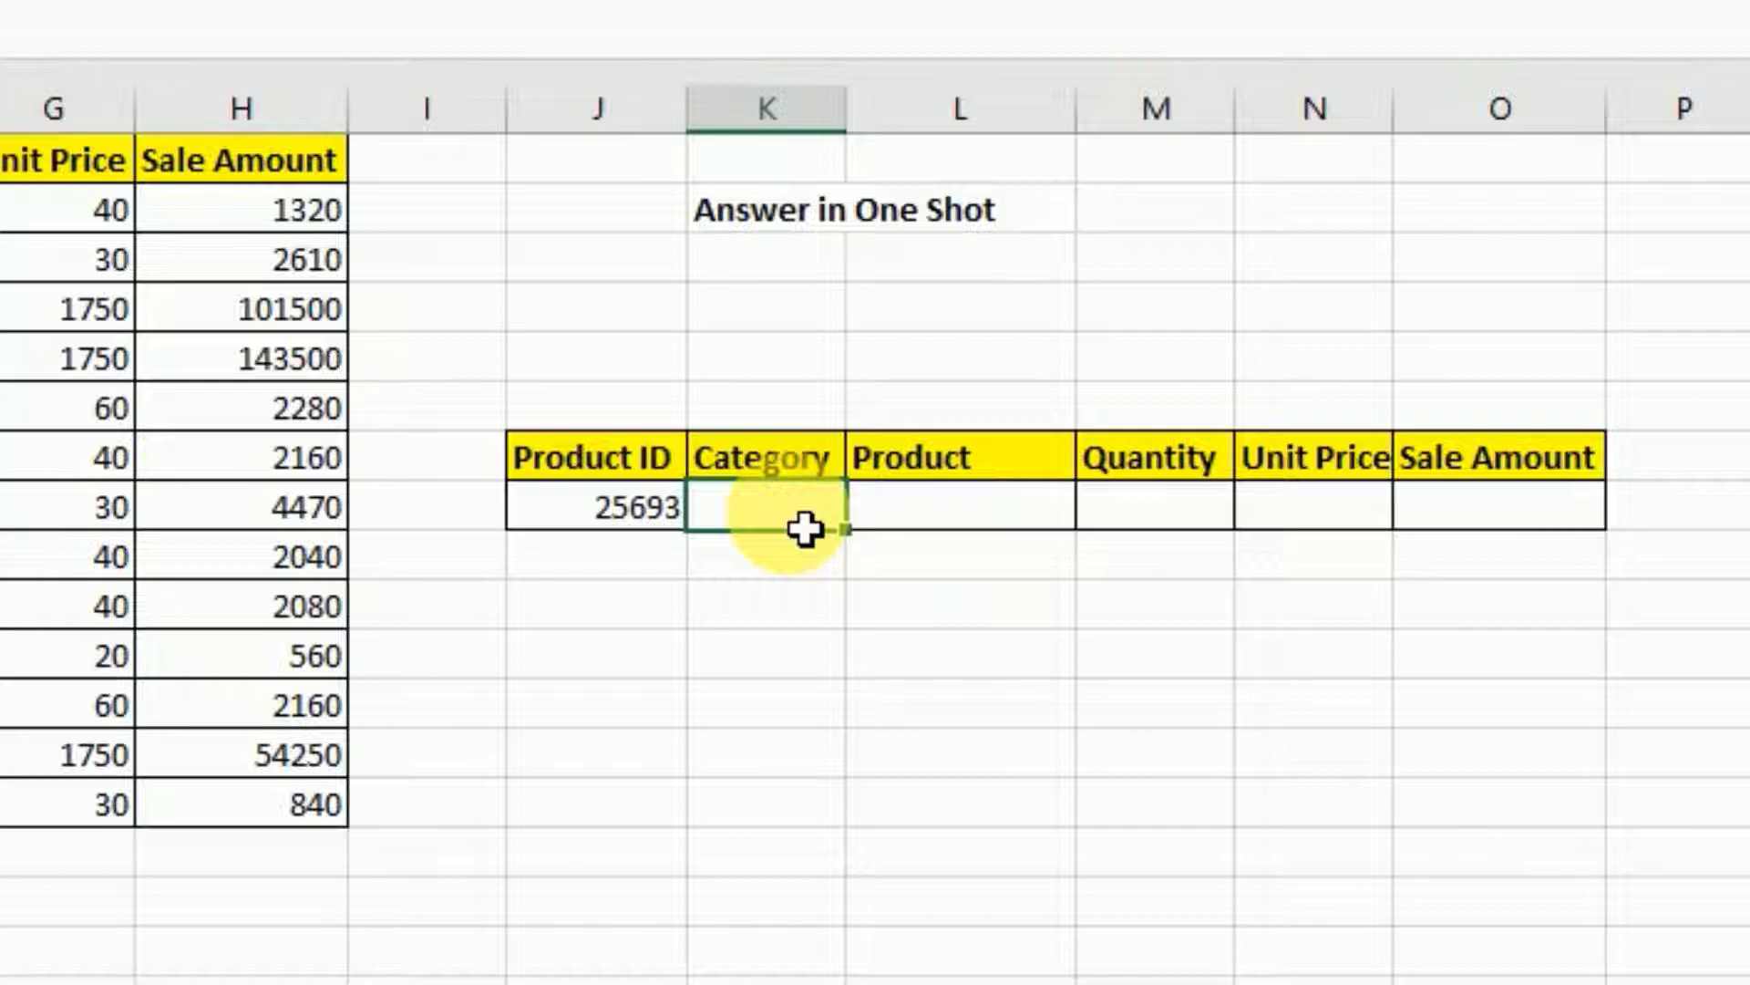
type("=xl")
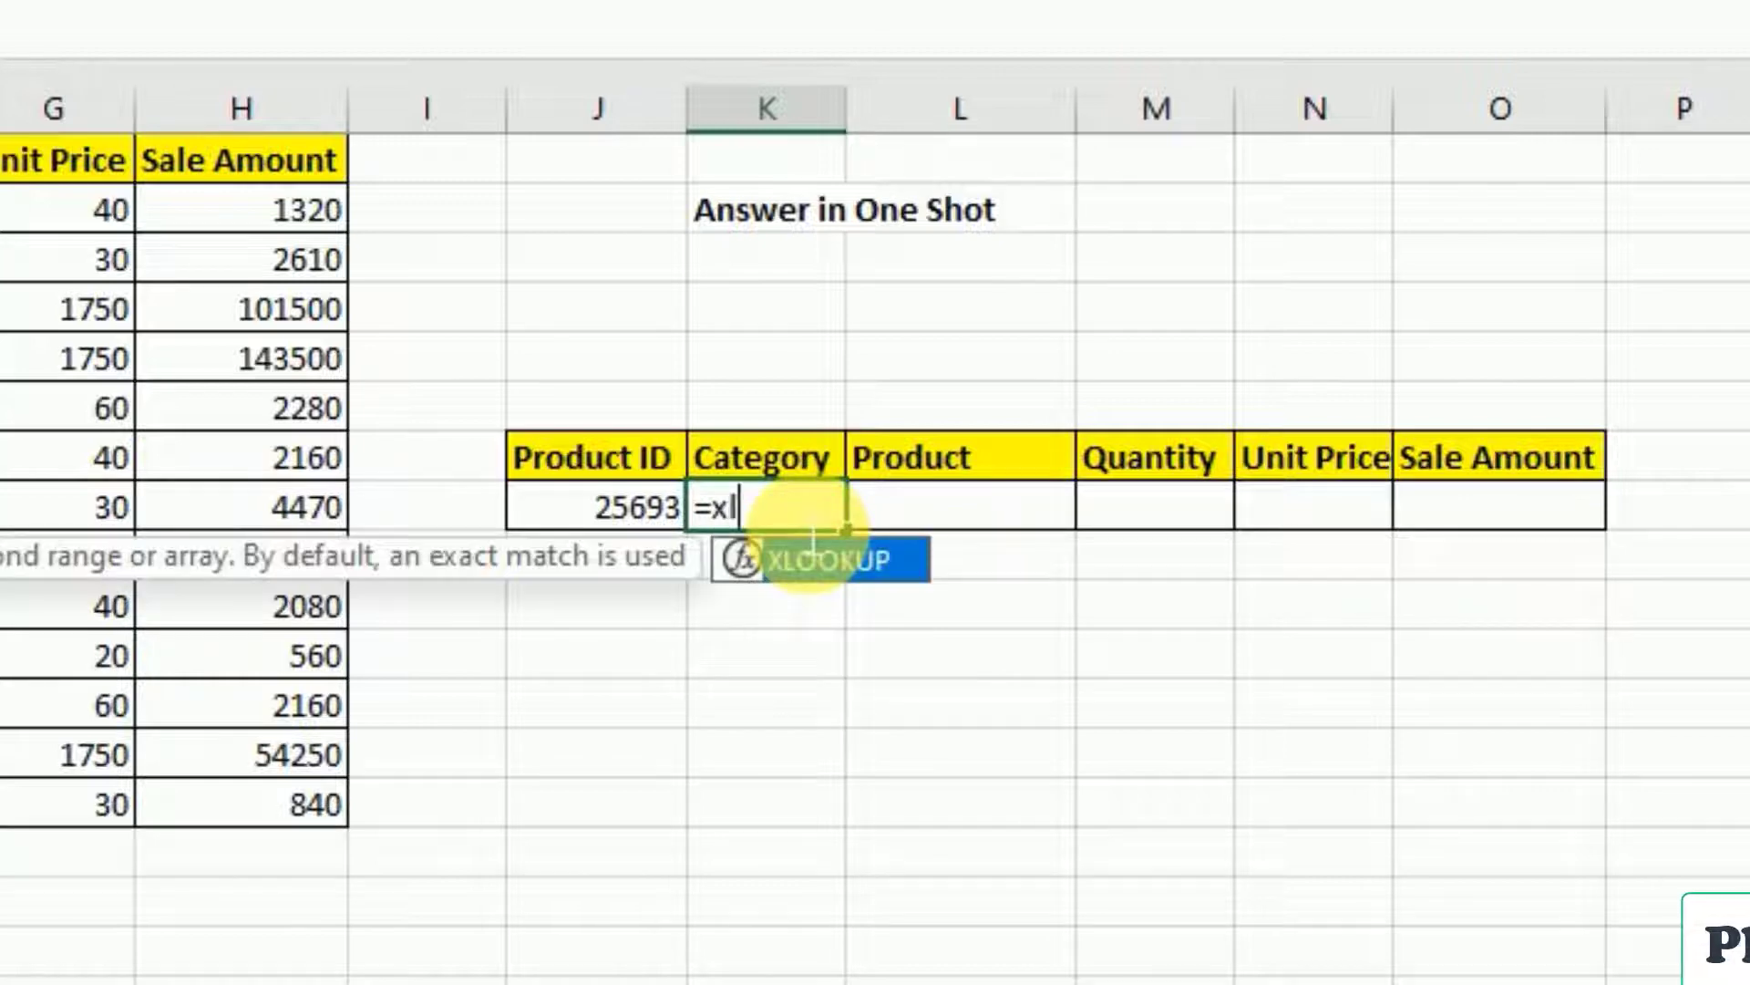
key("Tab")
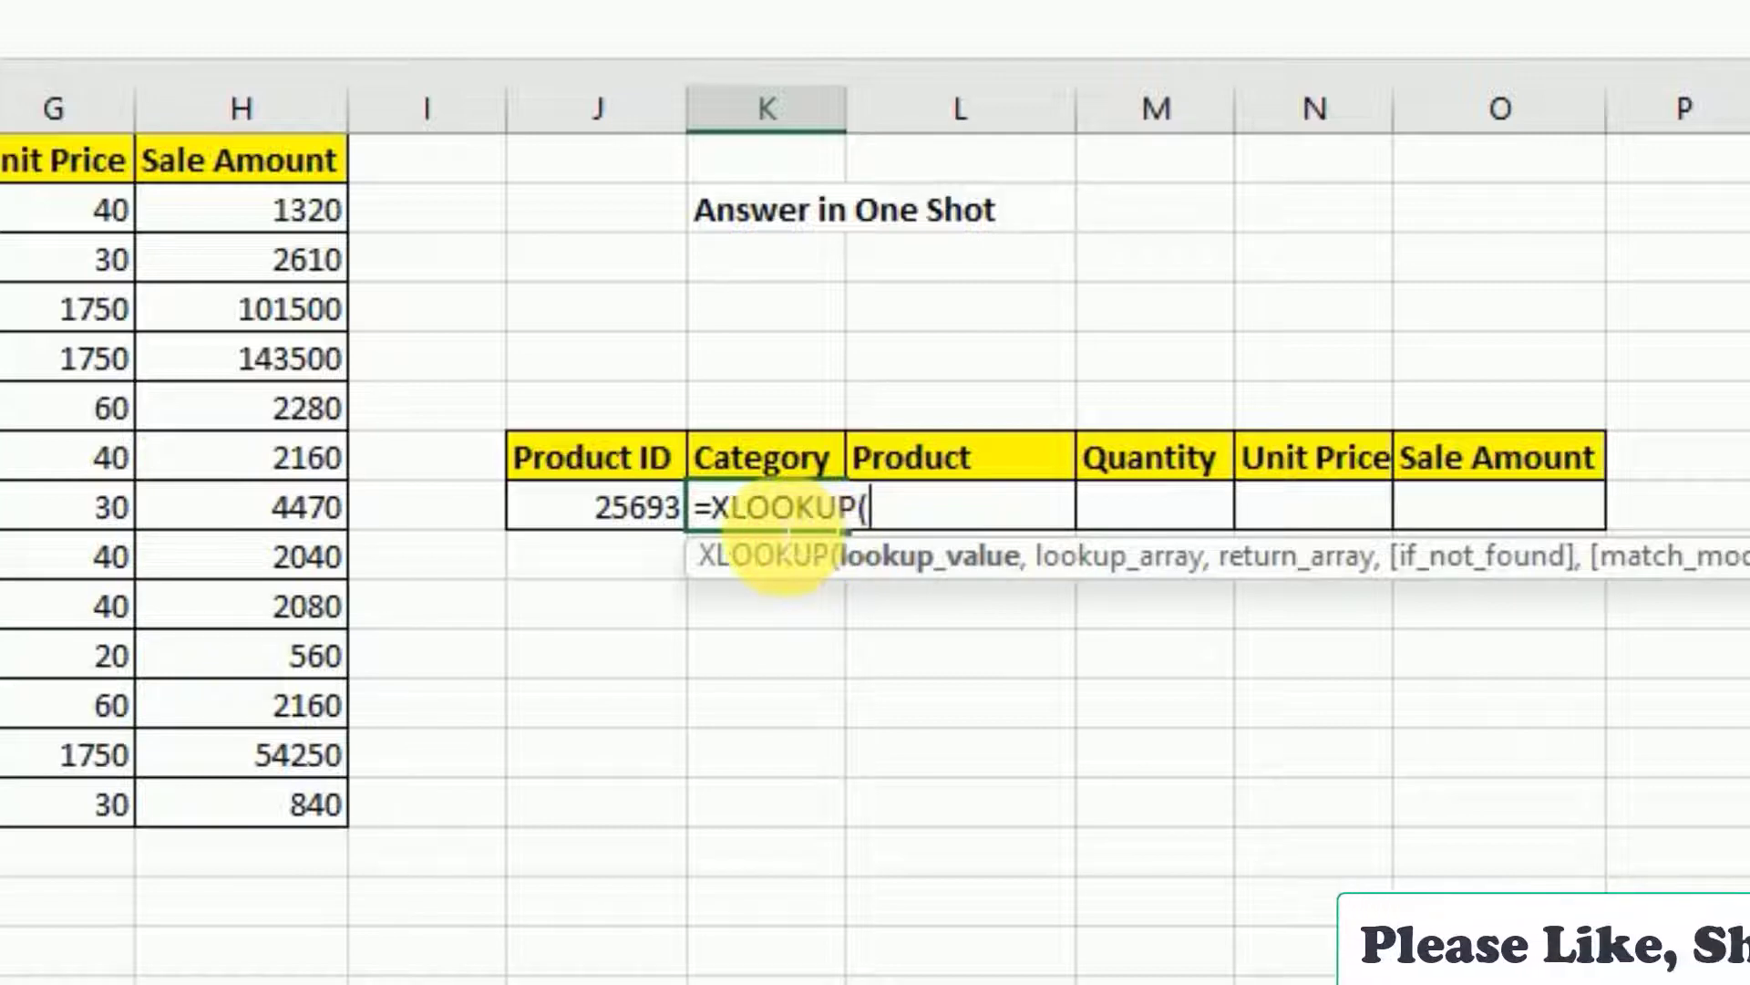
left_click(627, 536)
type(",")
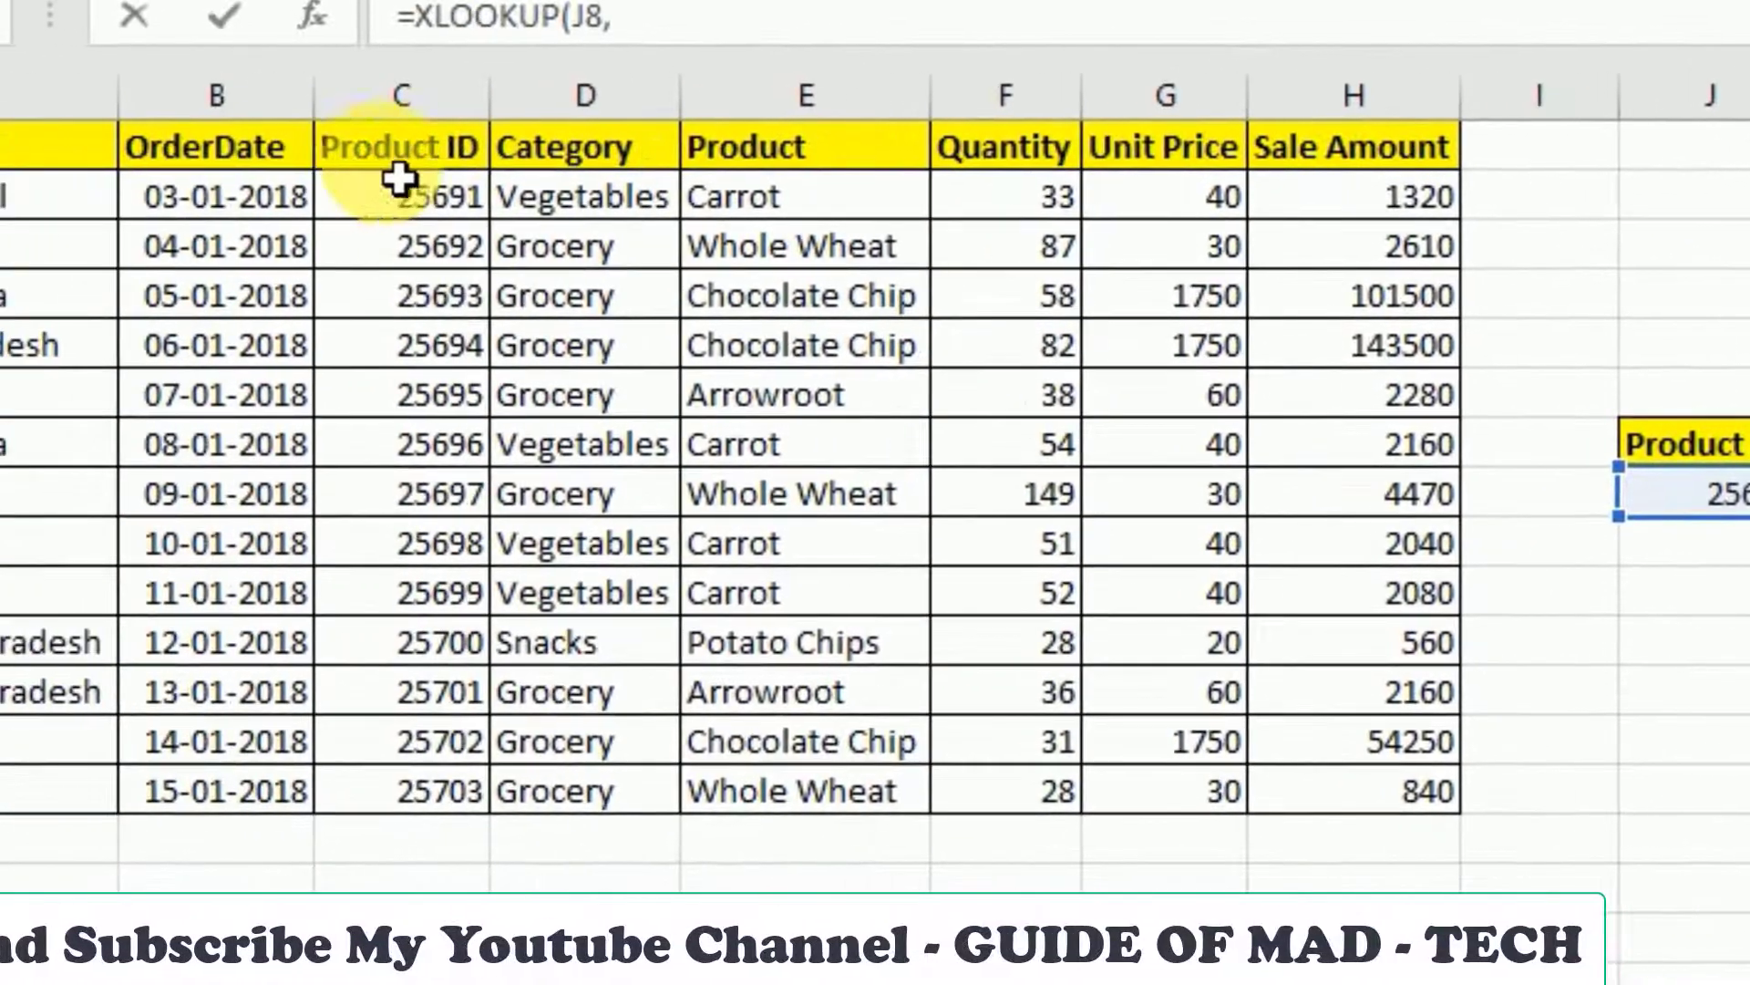
left_click_drag(441, 149, 462, 790)
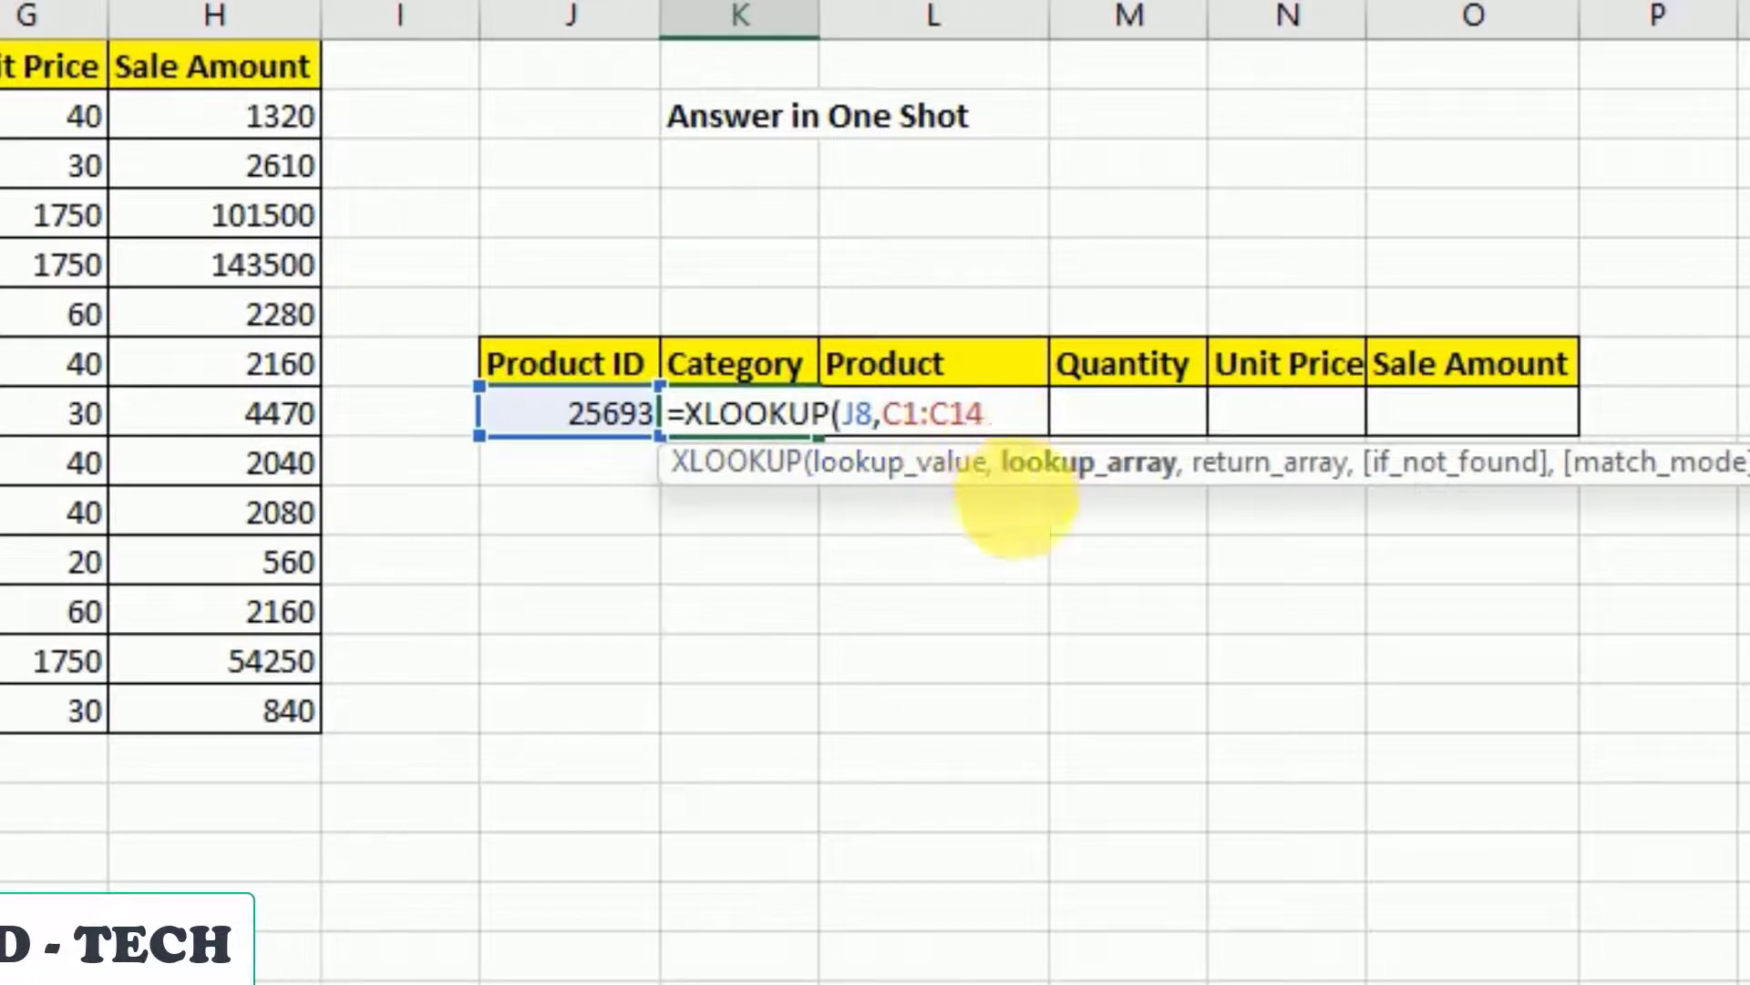
type(",")
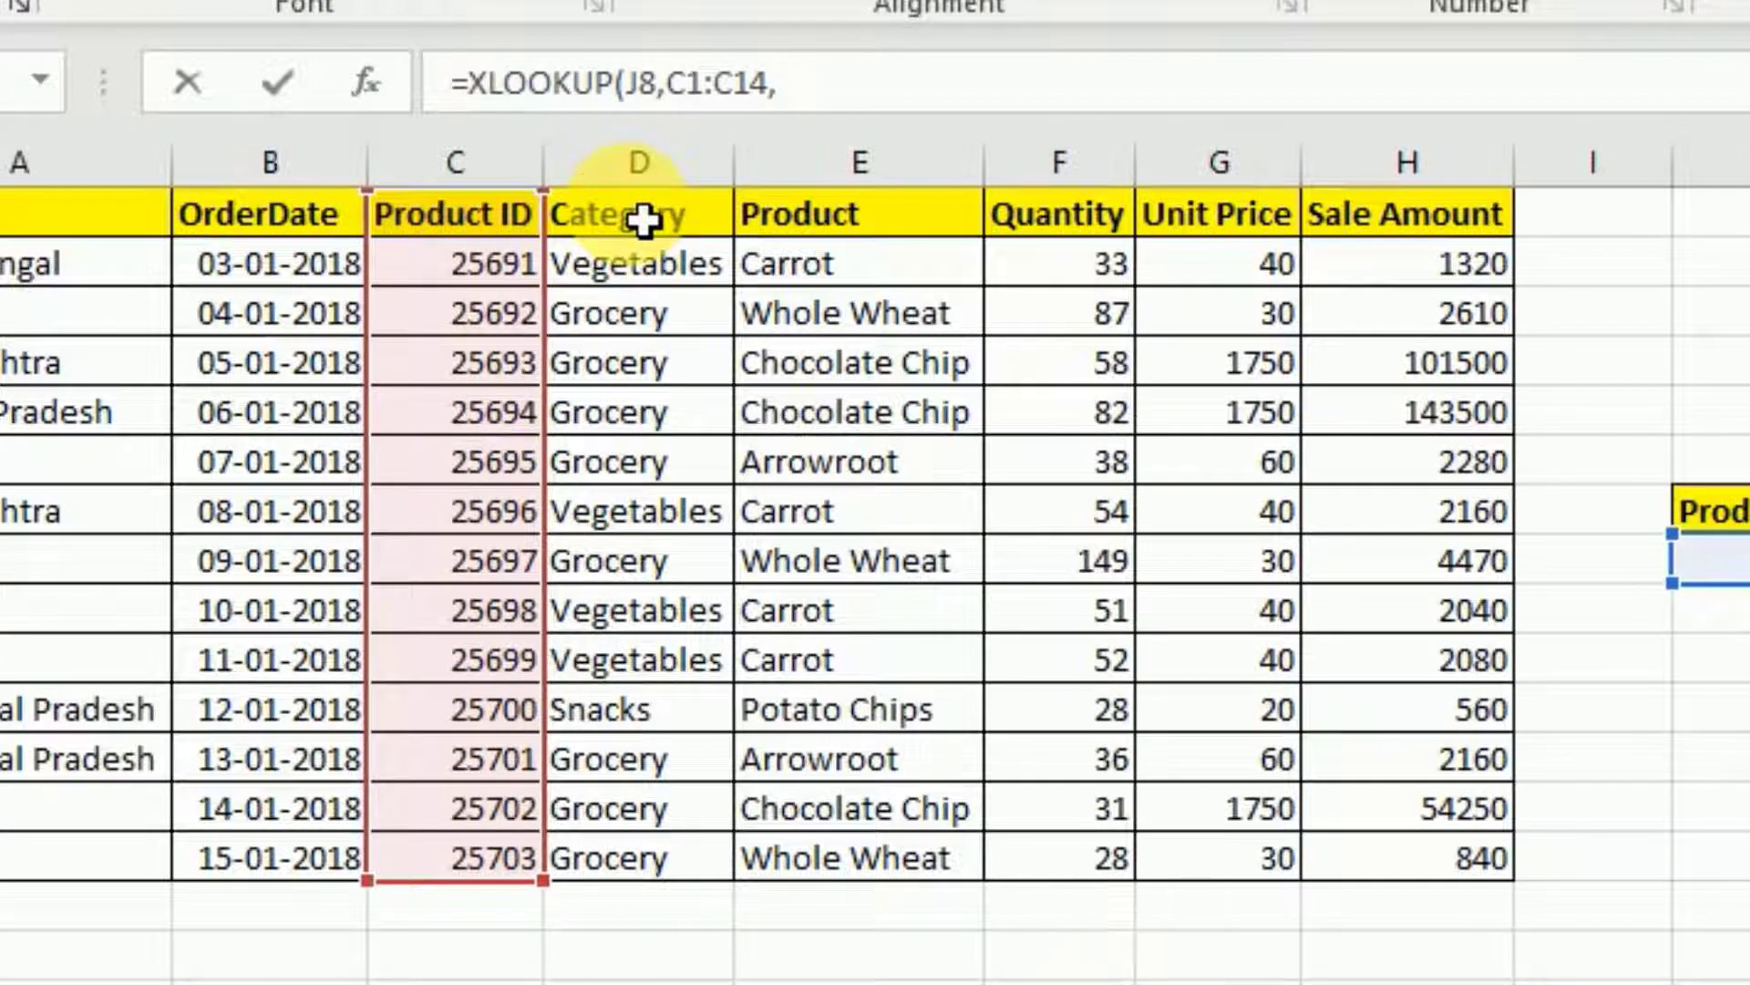
left_click_drag(645, 219, 1486, 852)
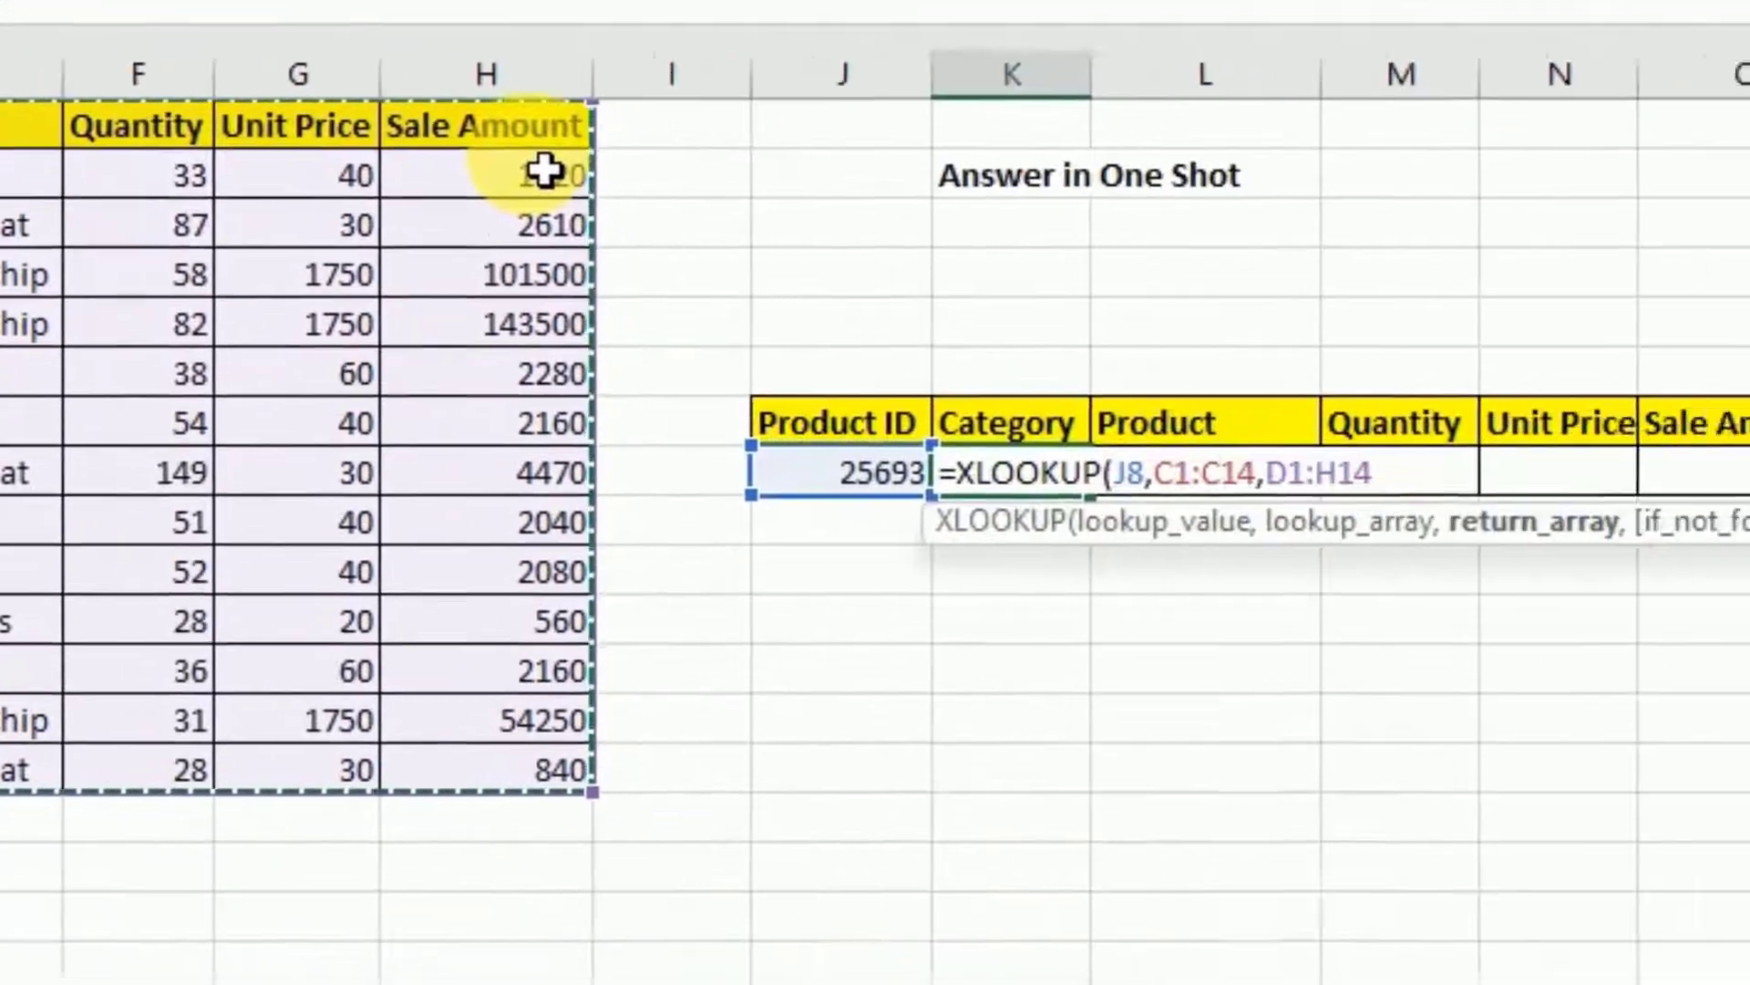
key("Return")
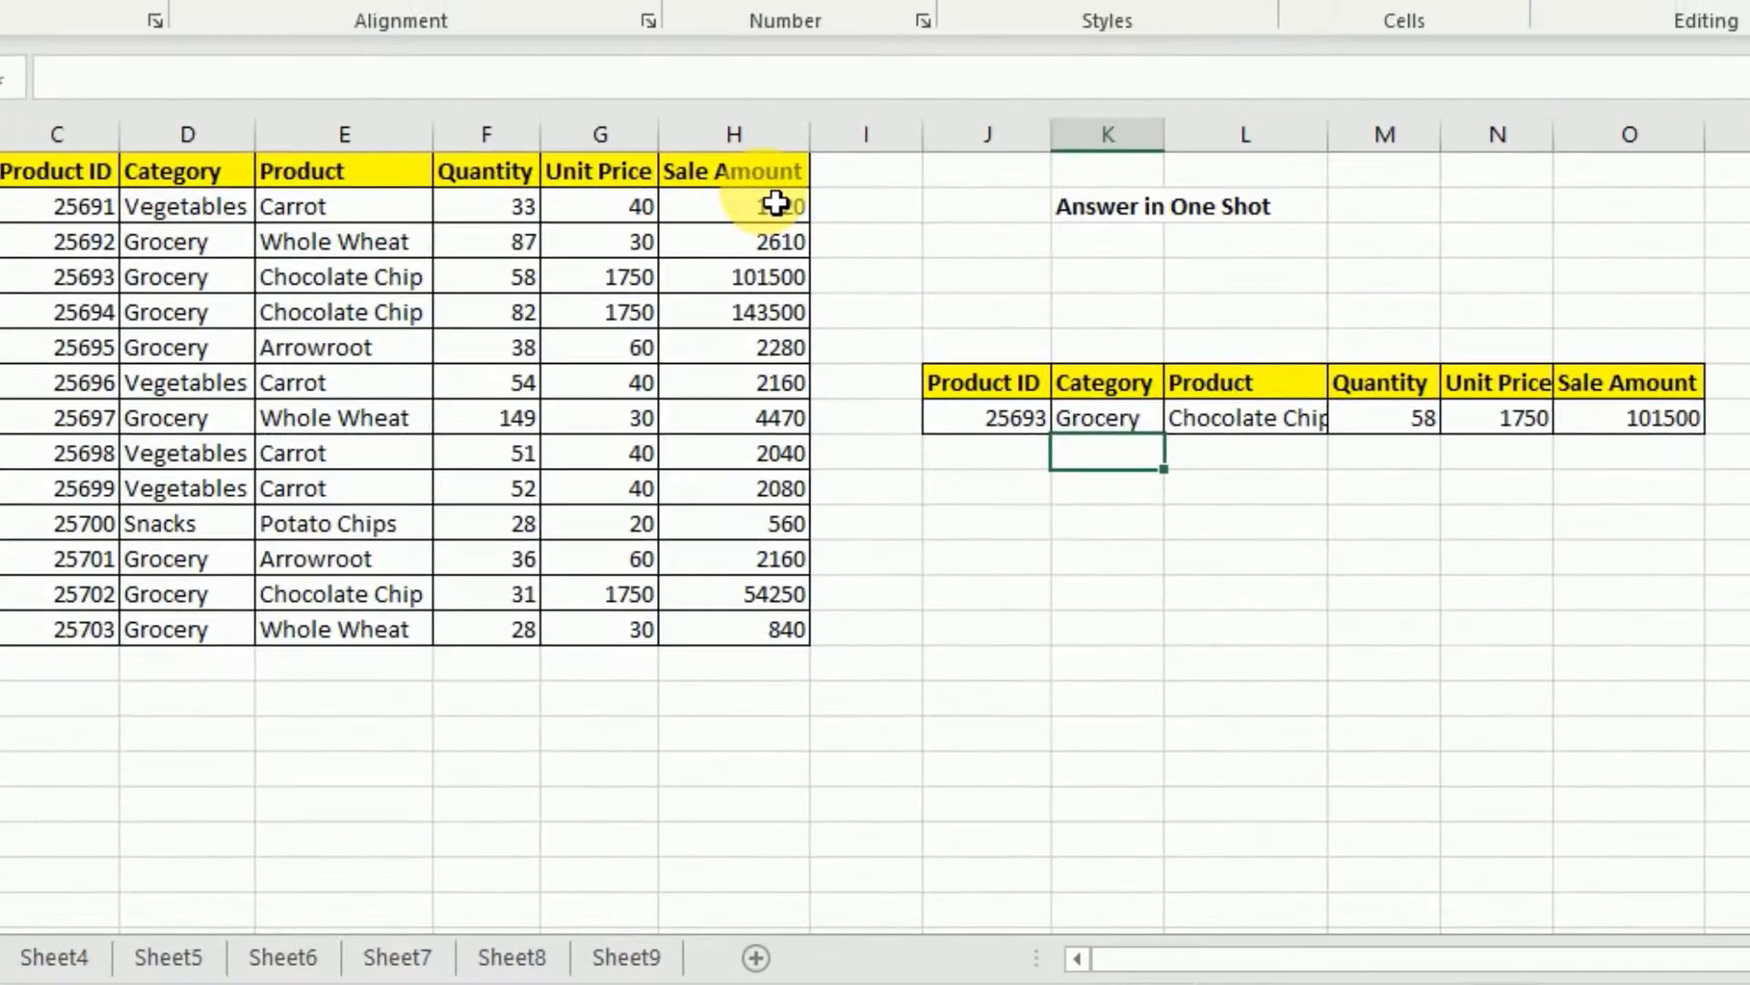
- Examine the formula behind each result cell from K8 to O8 in the one-shot lookup table
left_click(1113, 434)
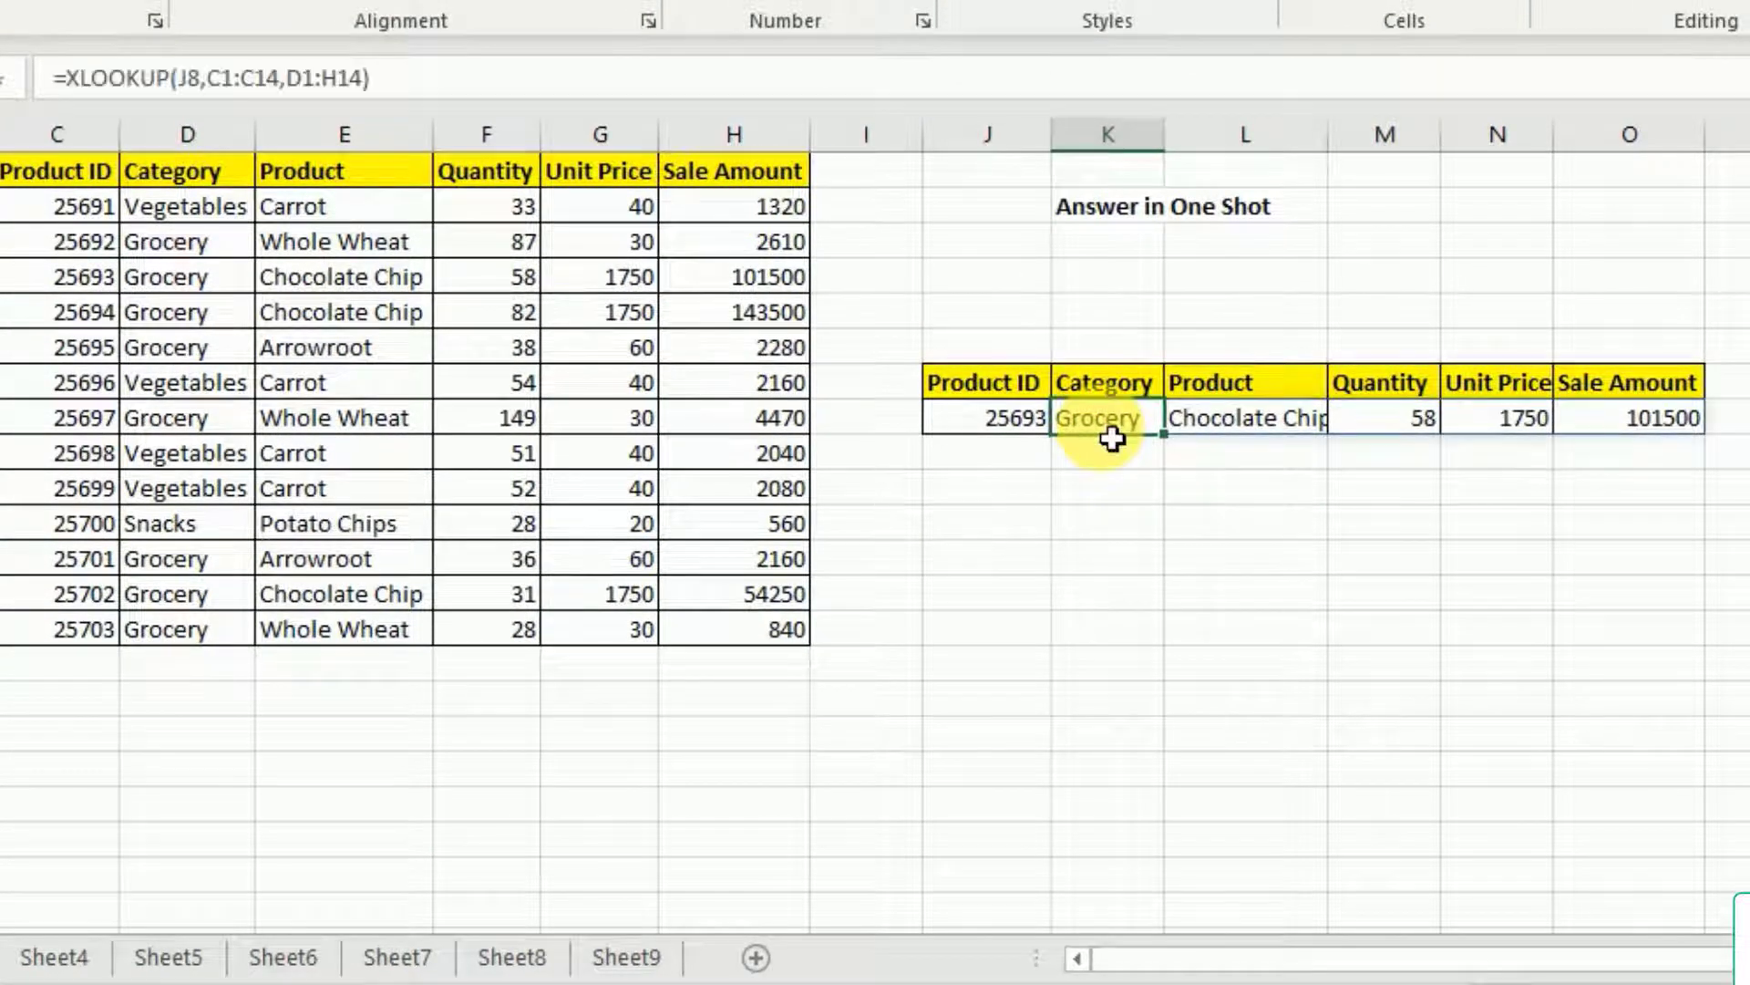
left_click(1276, 434)
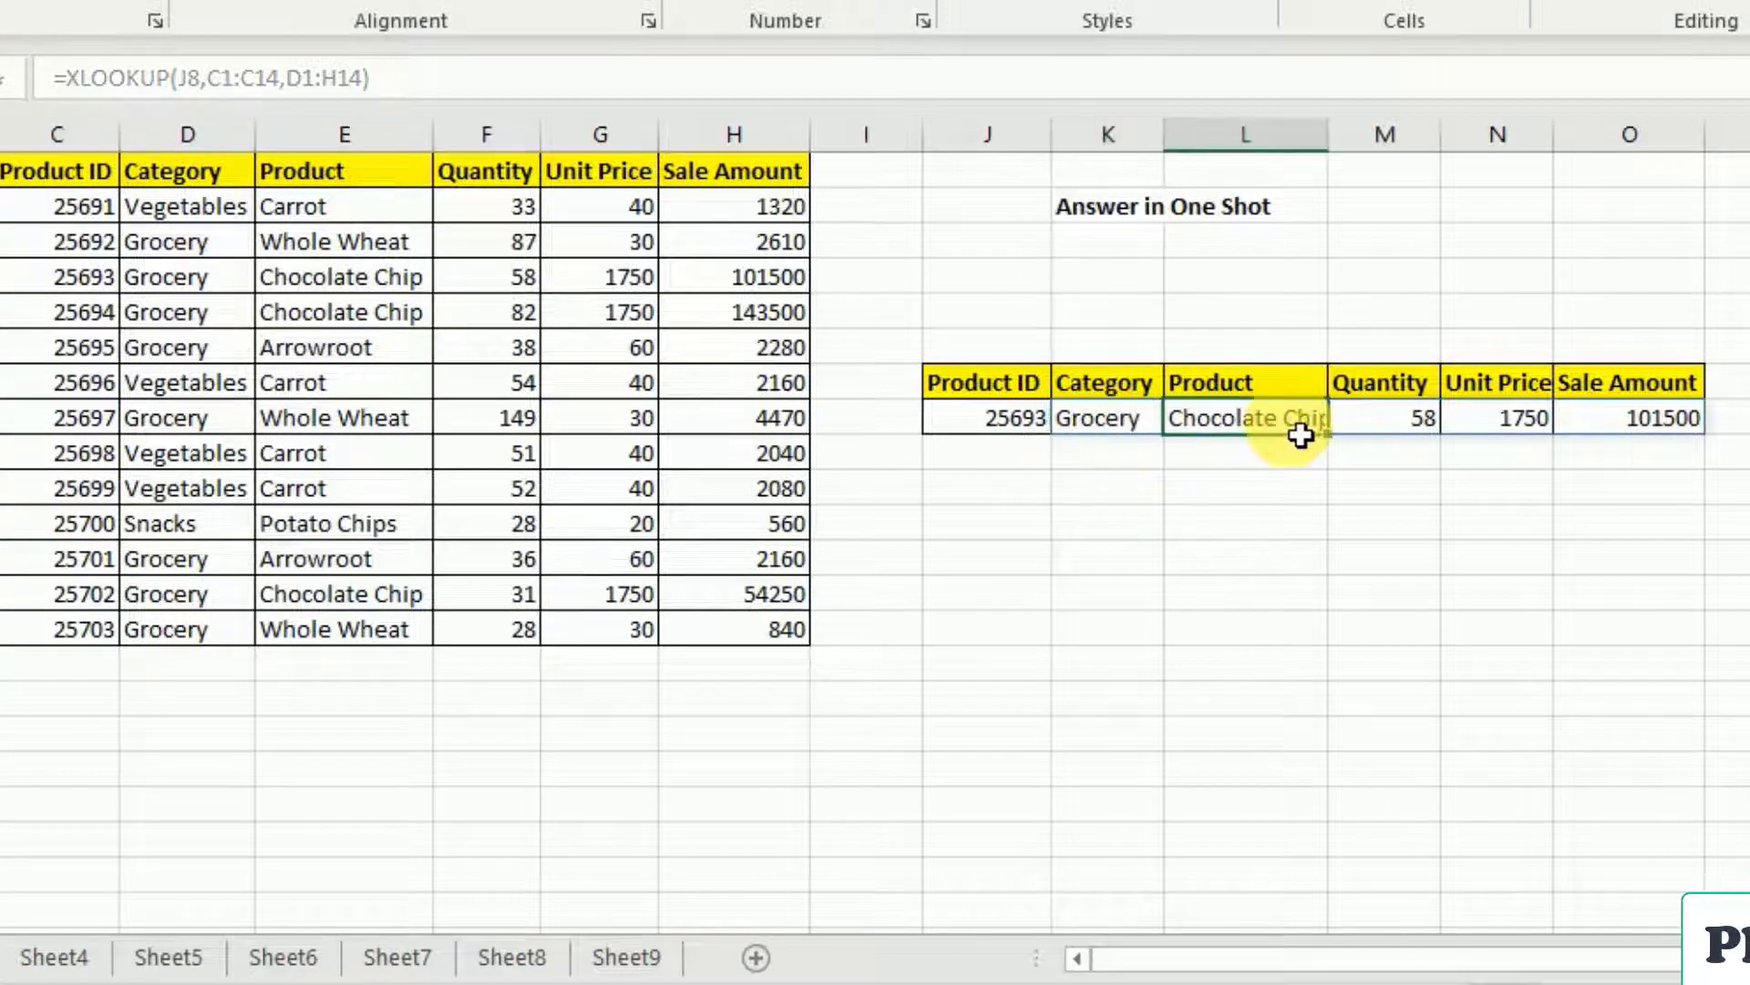
left_click(1387, 432)
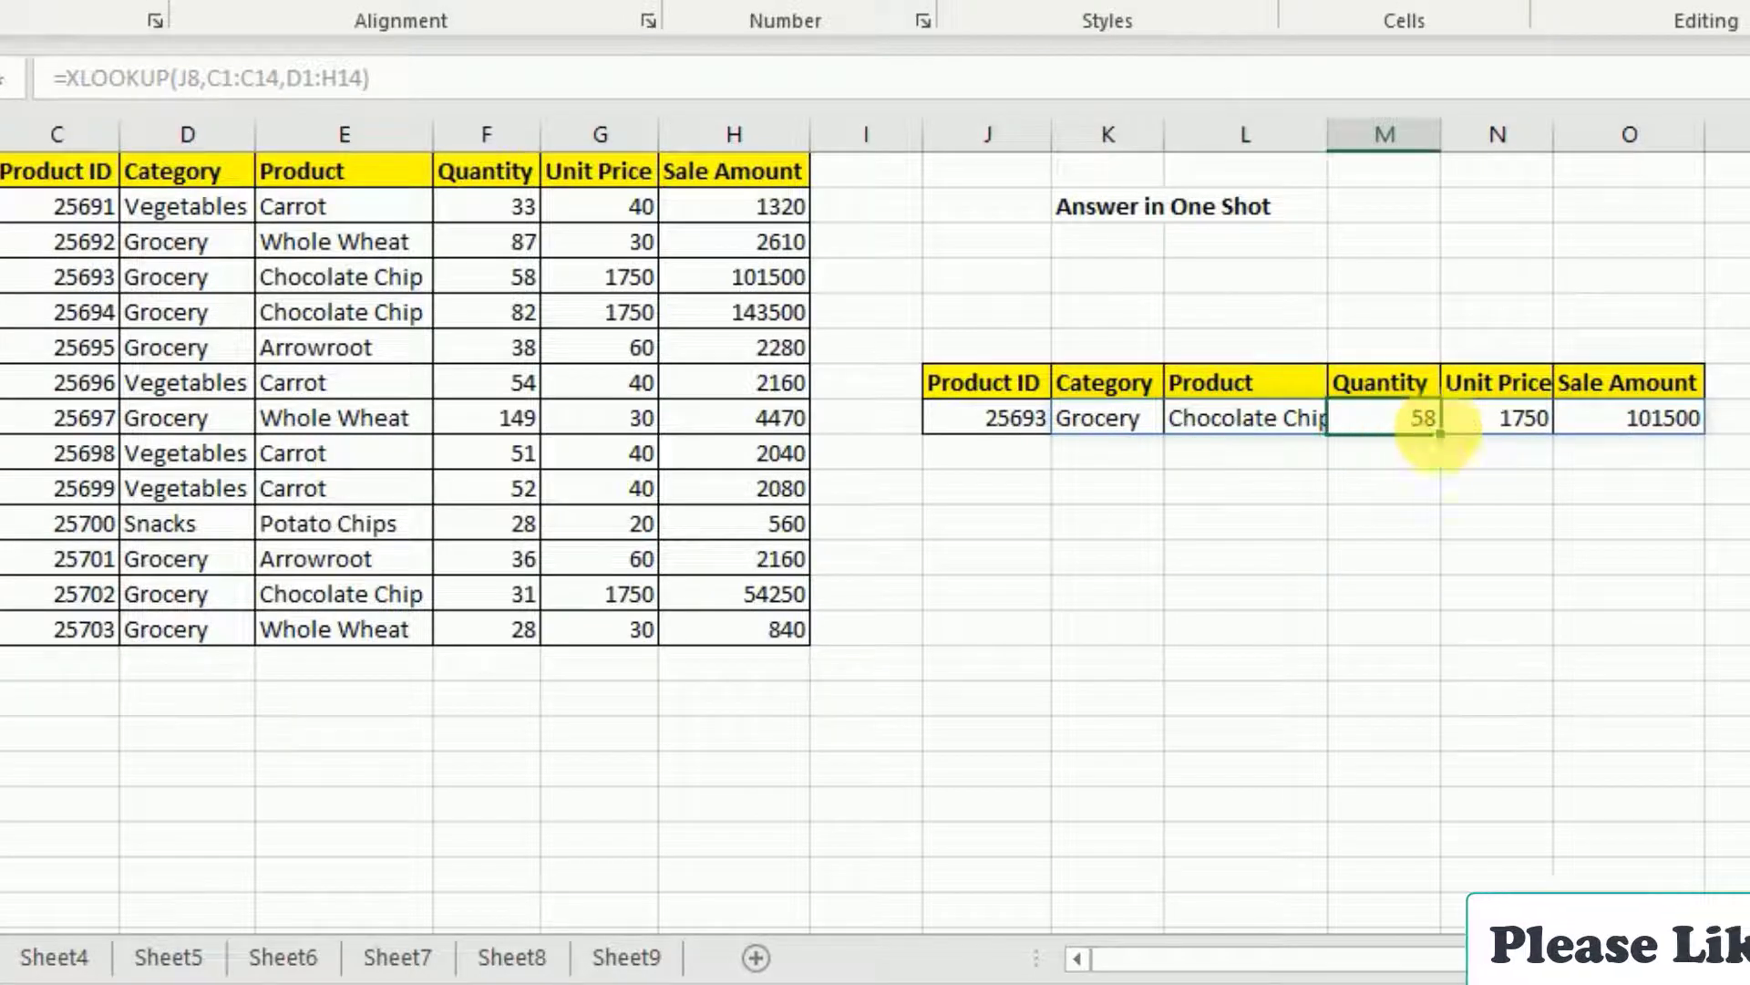
left_click(1481, 436)
left_click(1665, 430)
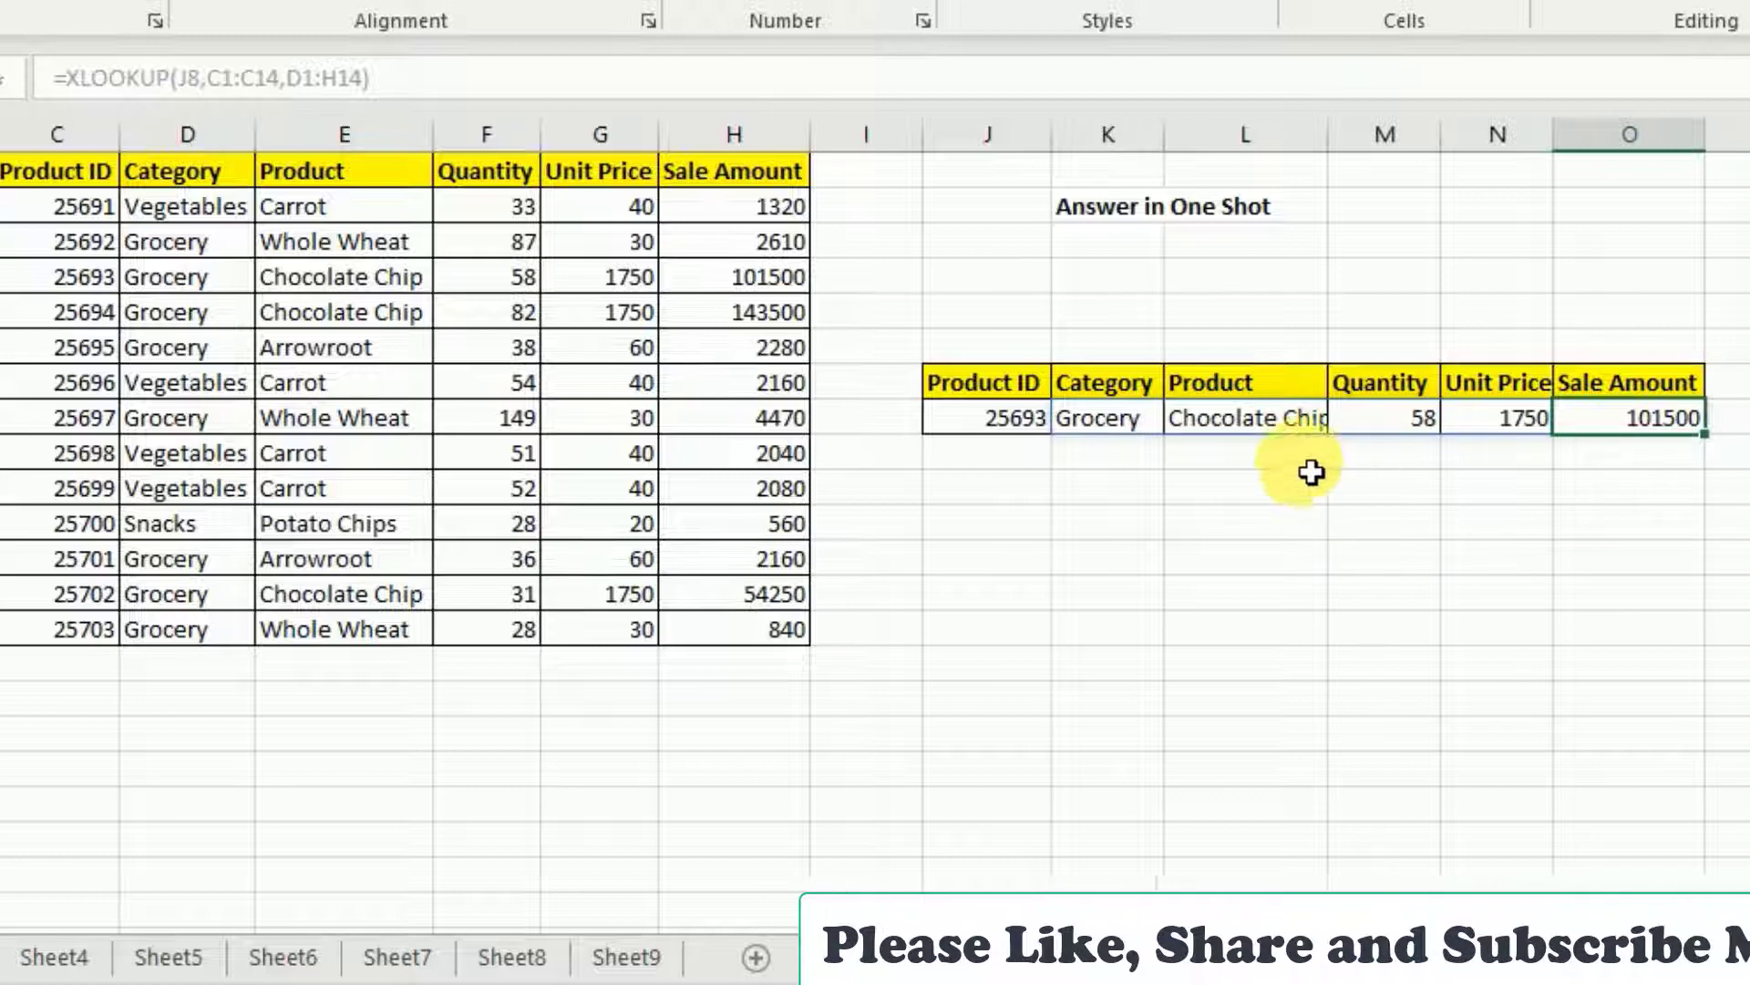
left_click(1154, 421)
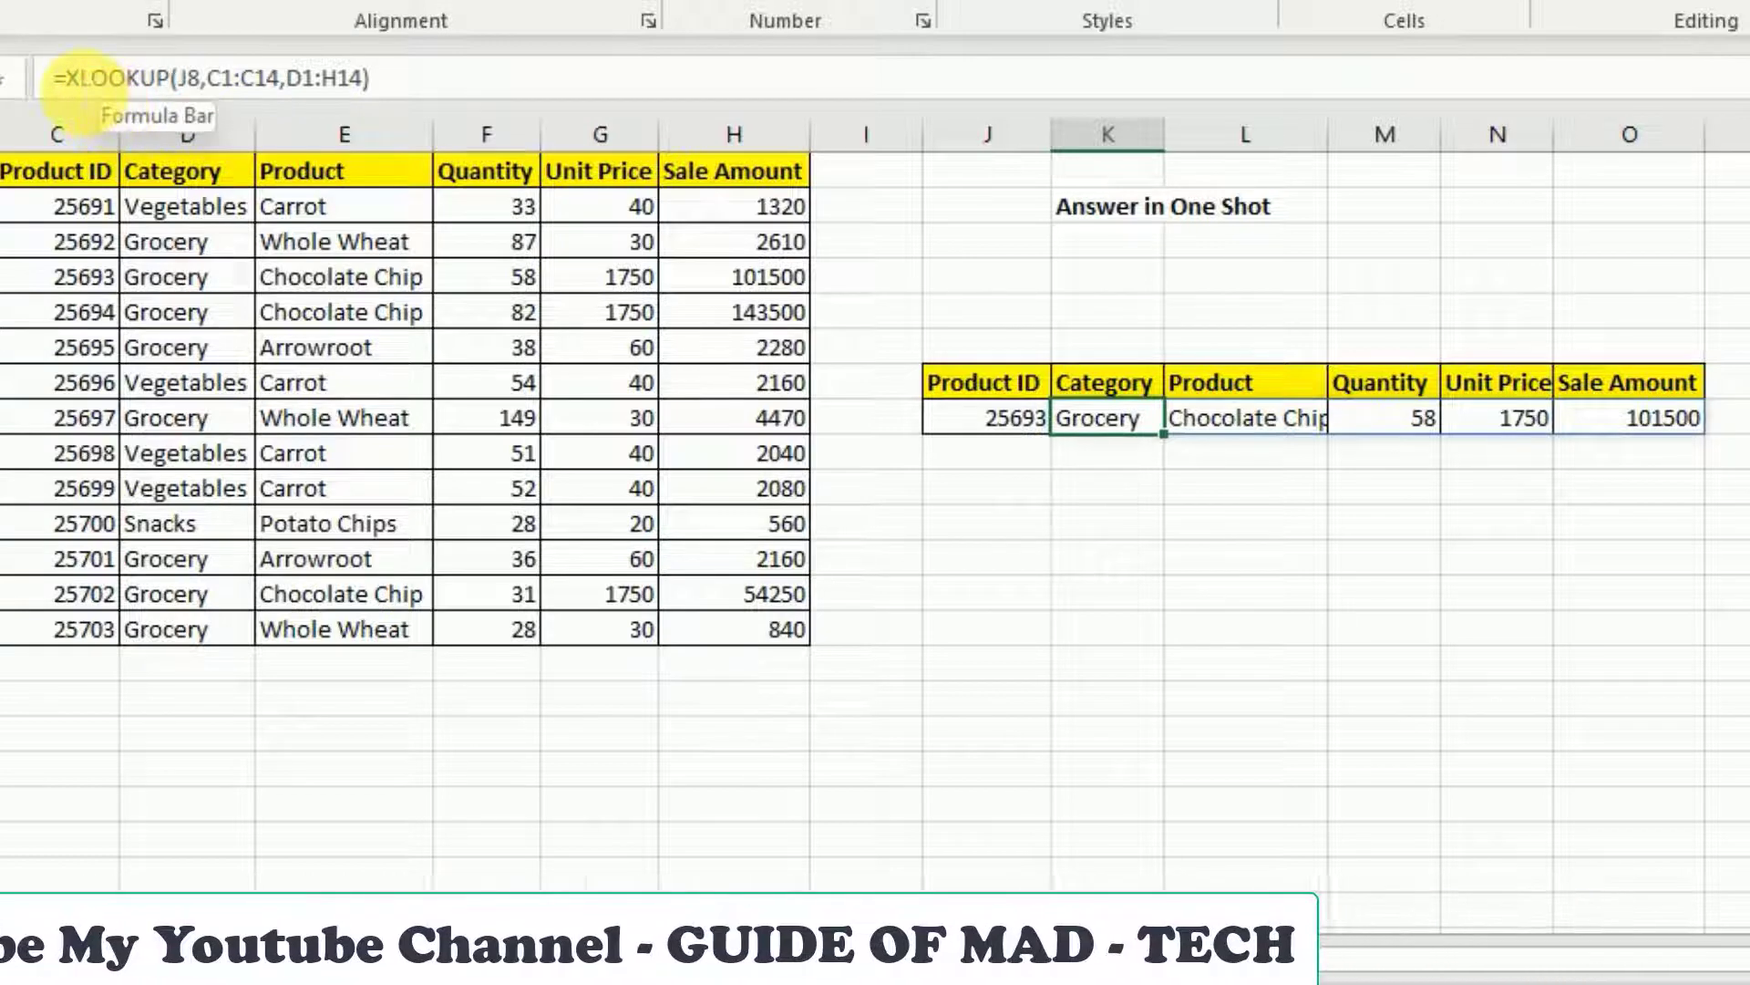
left_click(1275, 434)
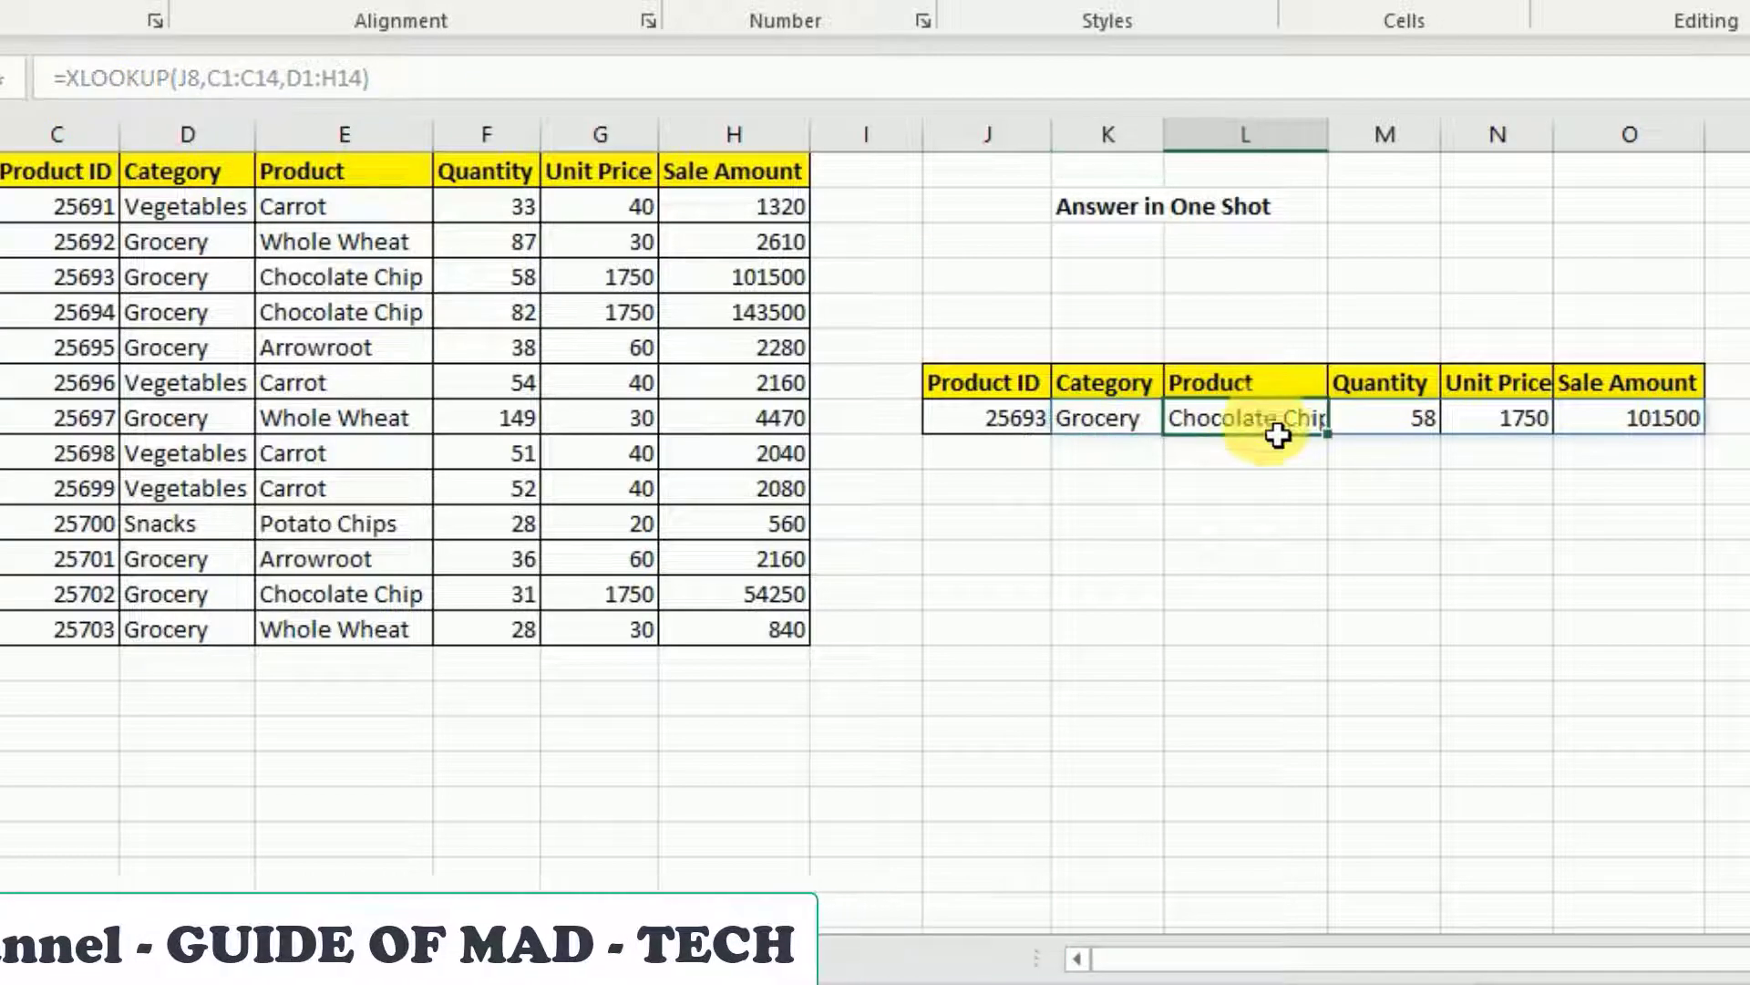
left_click(1418, 439)
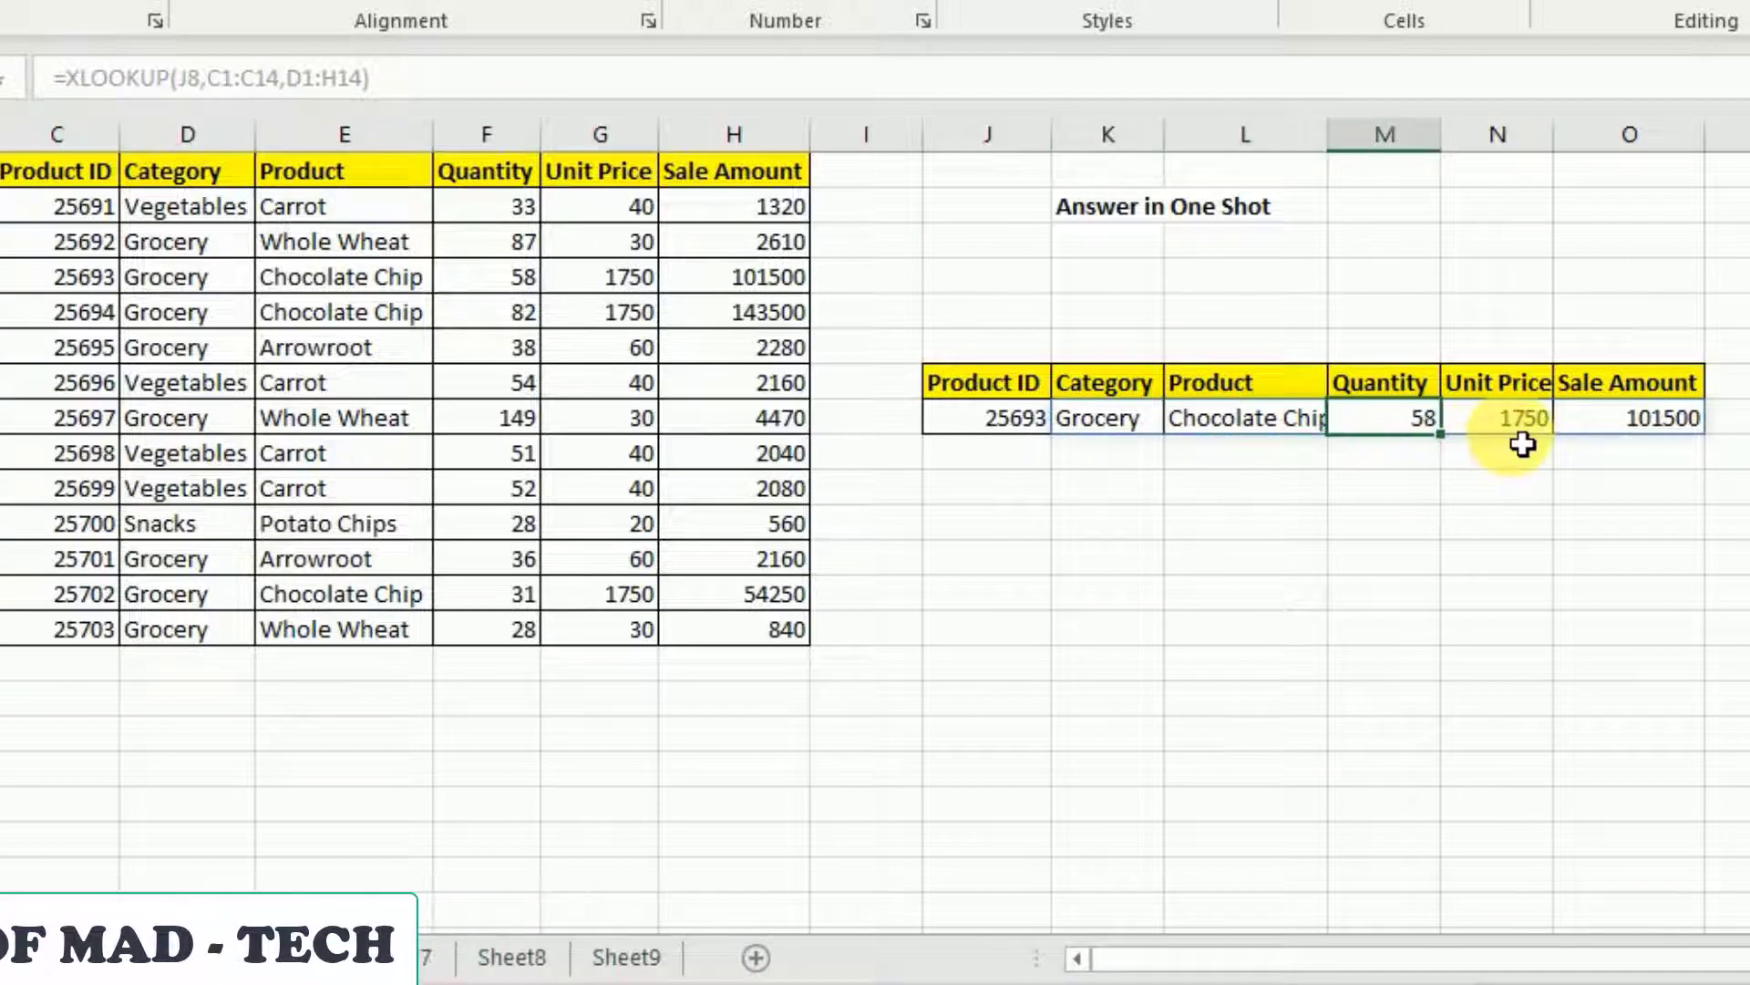
left_click(1526, 441)
left_click(1625, 445)
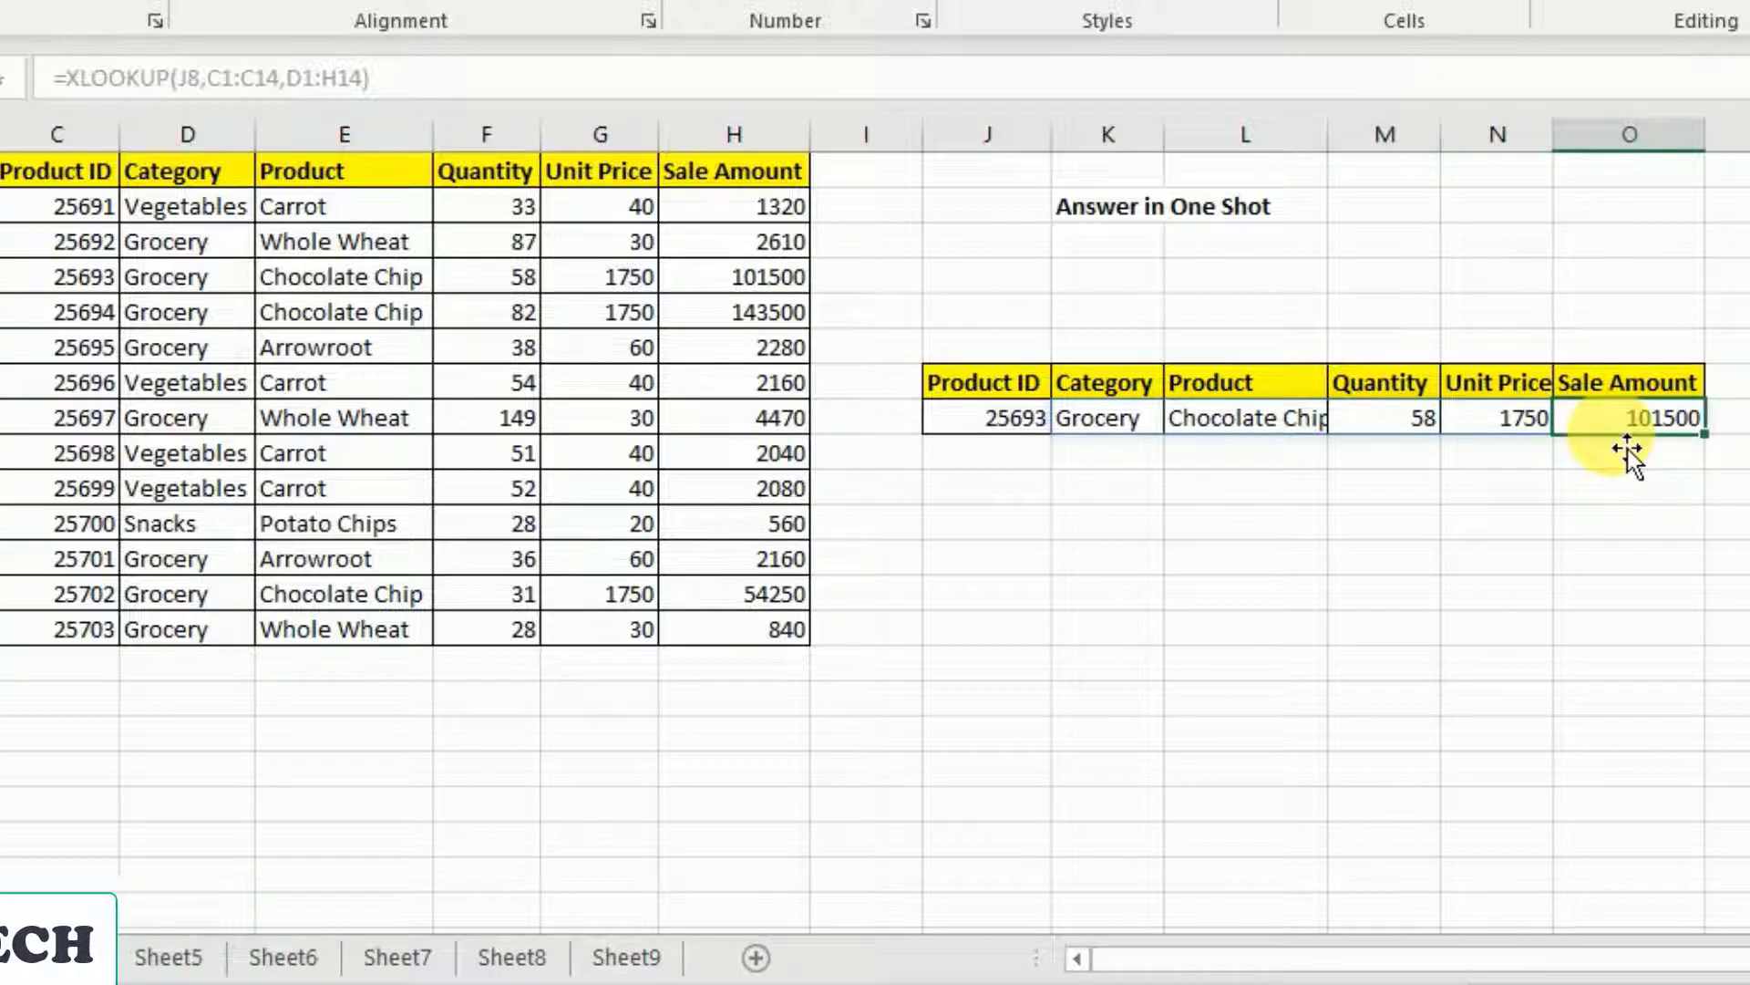
left_click(1381, 443)
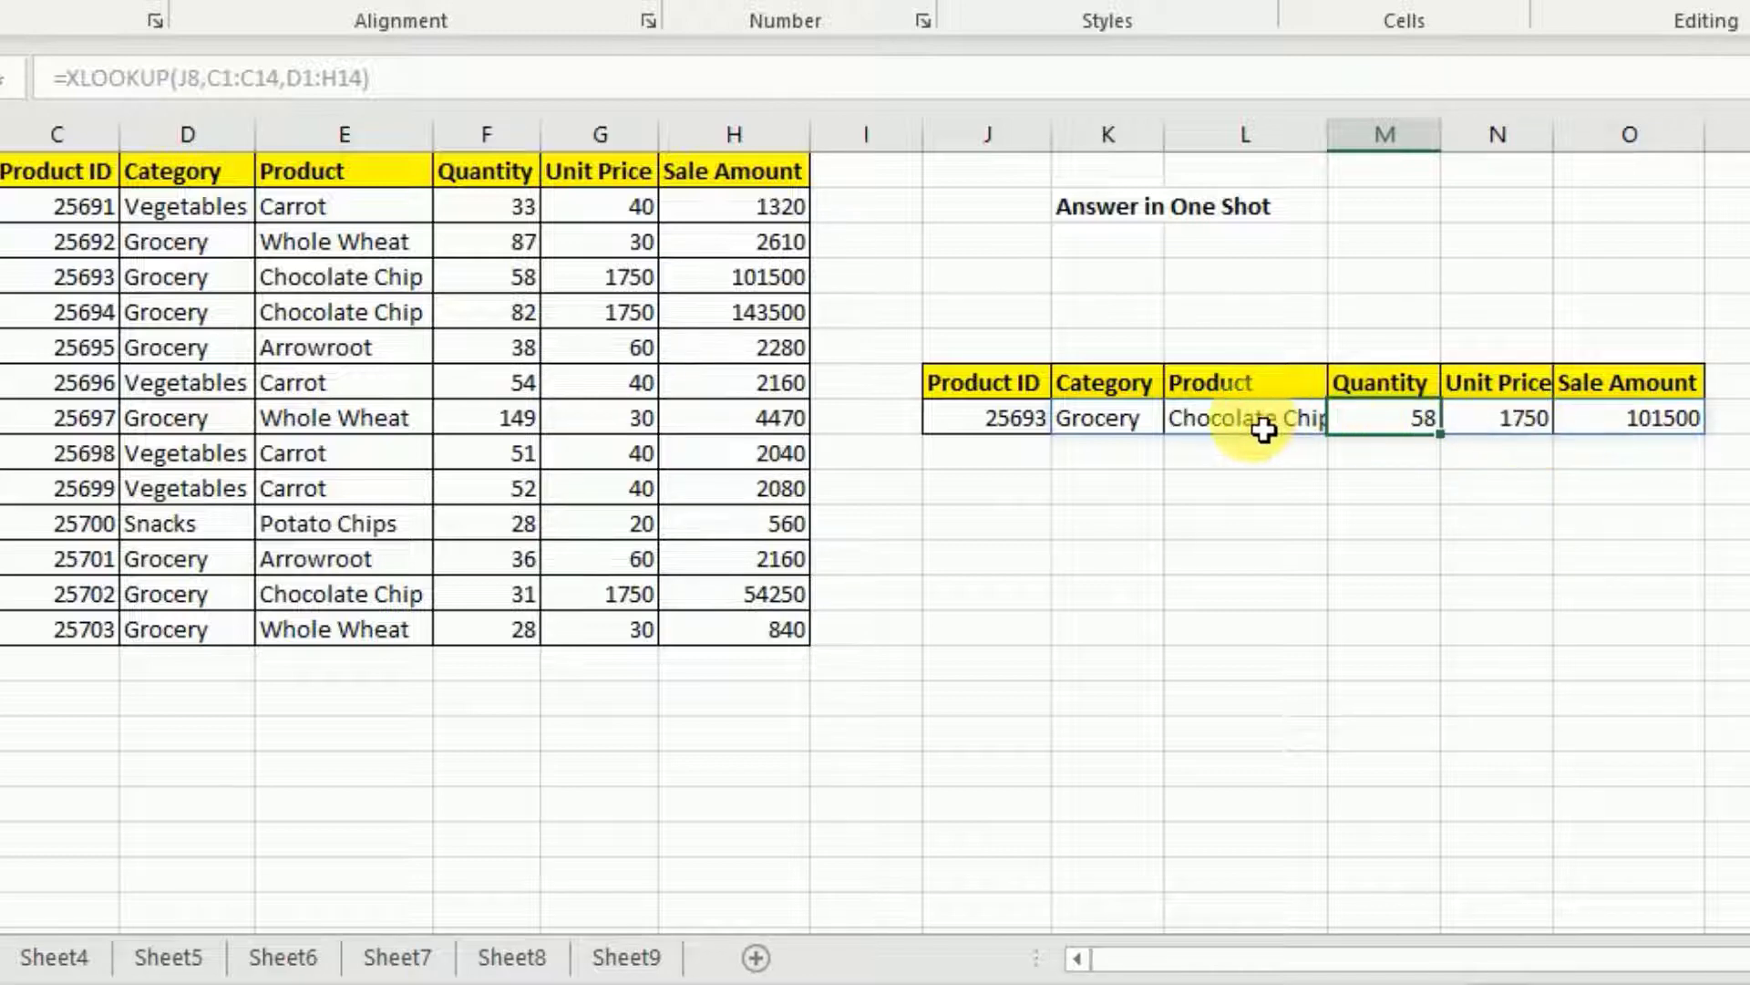
left_click(1144, 420)
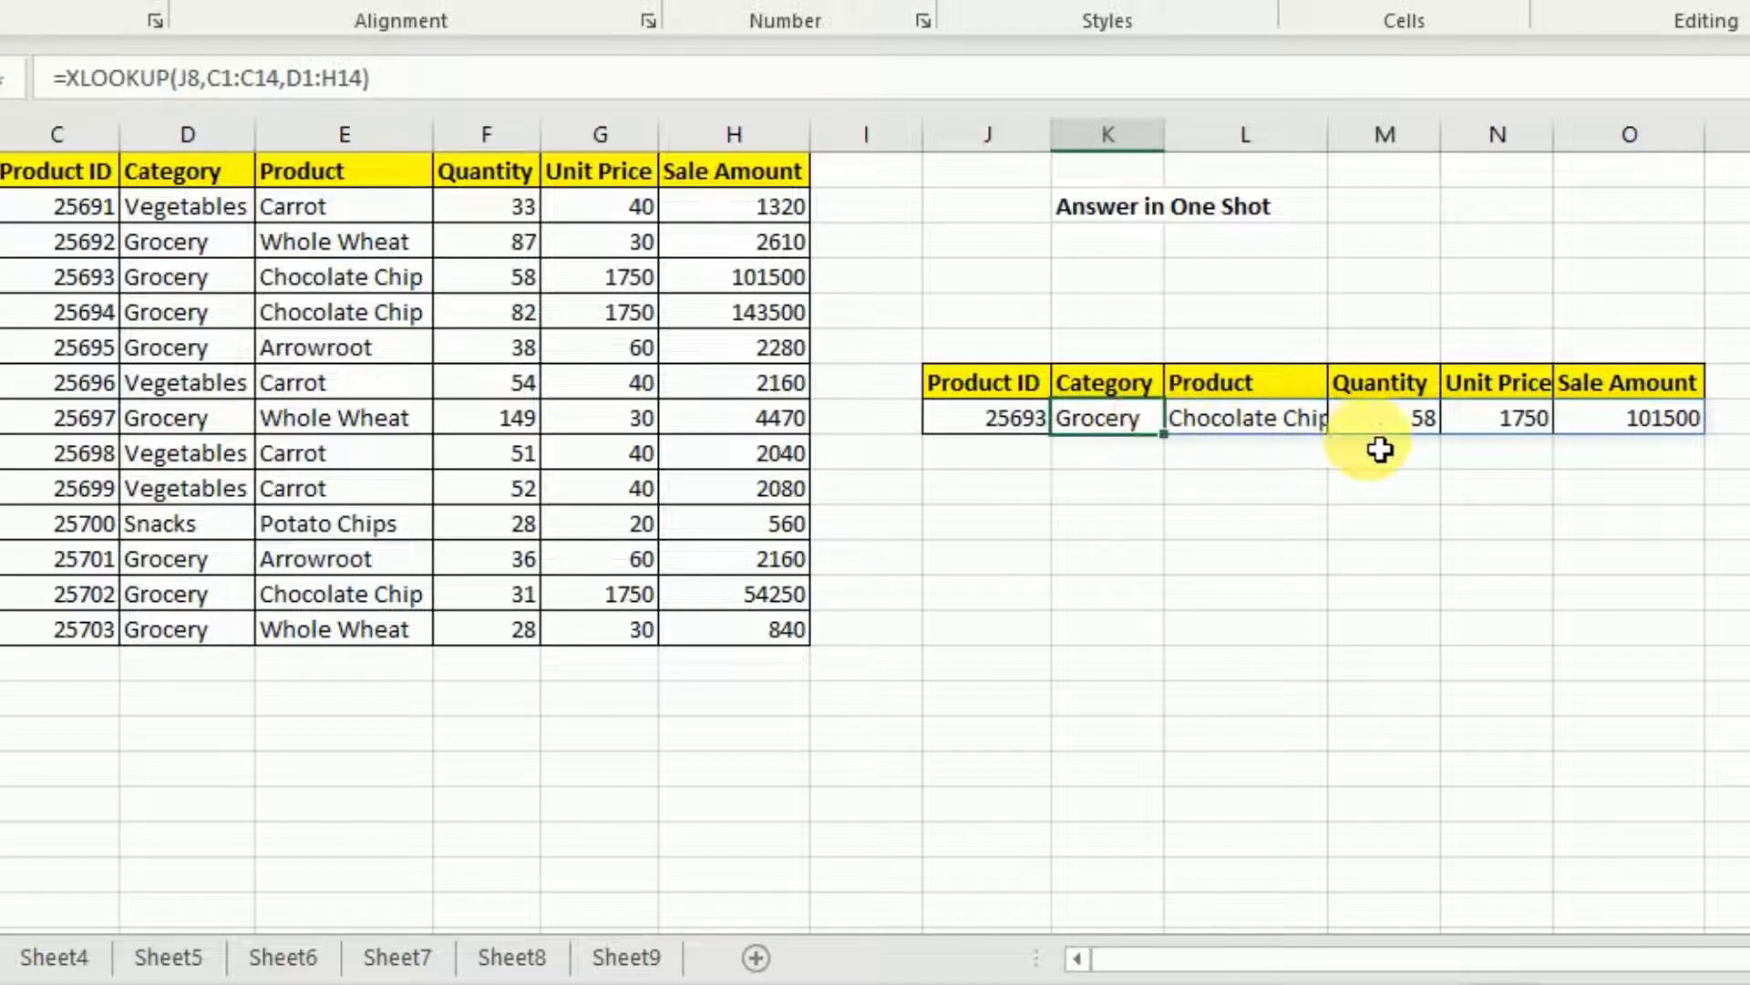
- Try to delete only the Quantity result in M8 from the spilled XLOOKUP results
left_click(1418, 433)
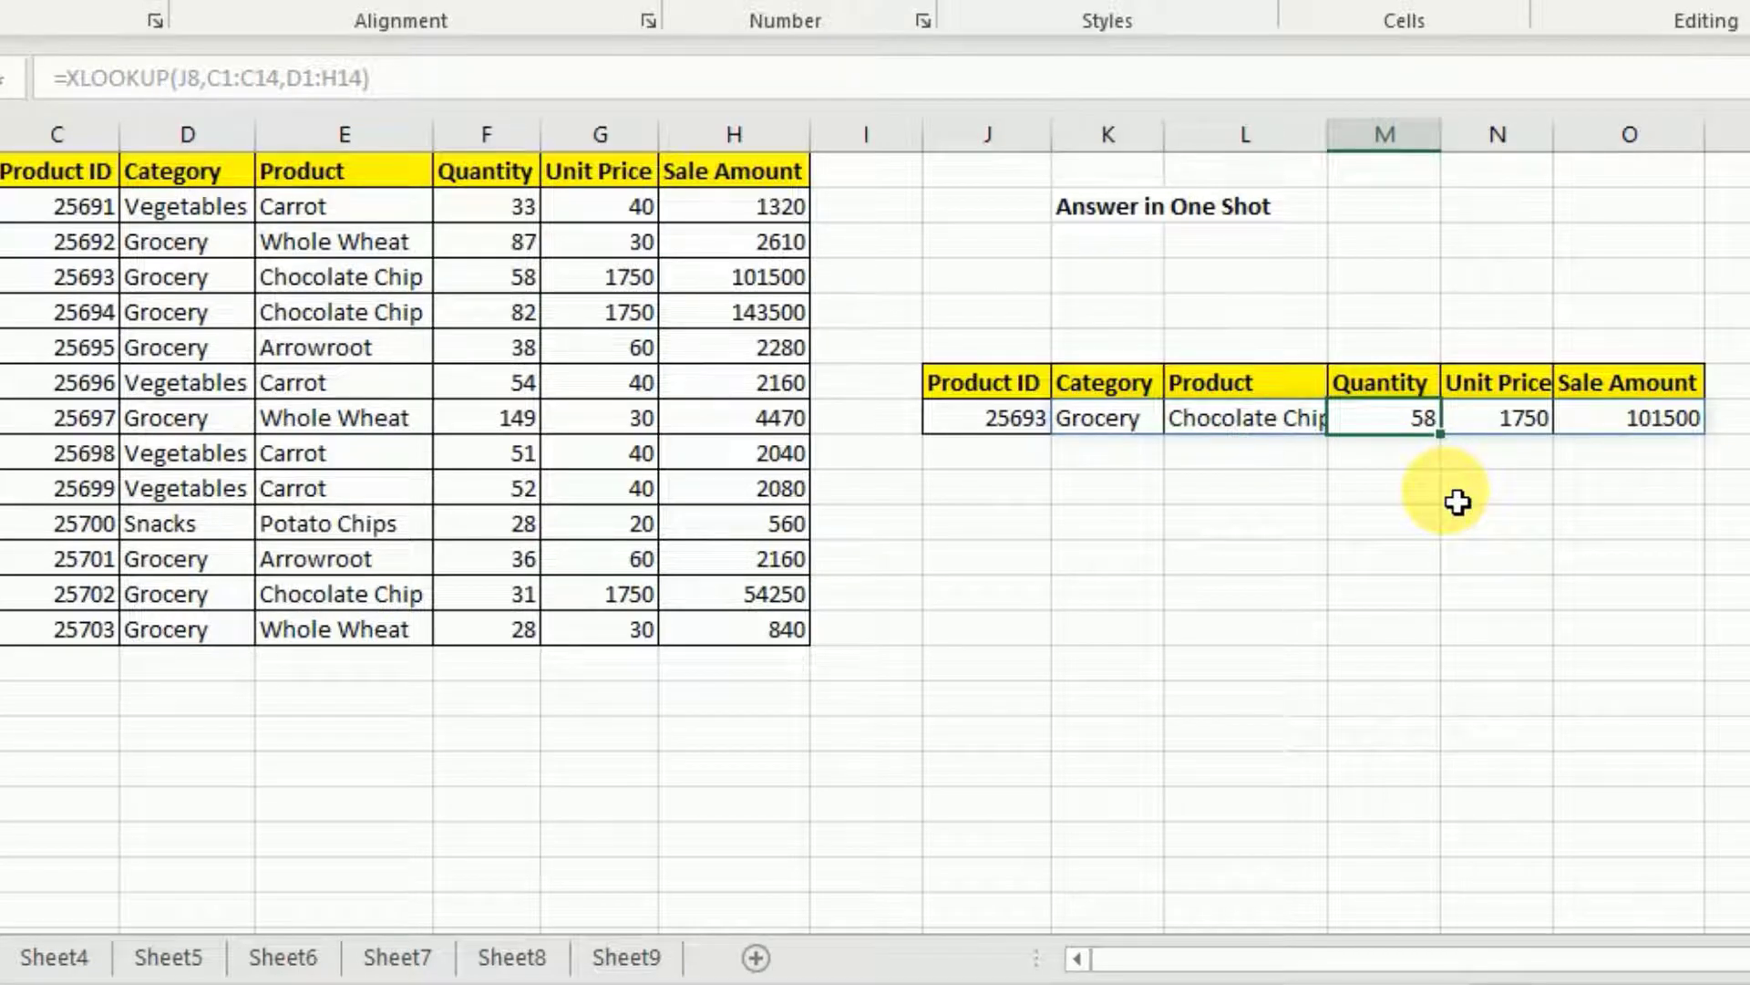
key("Delete")
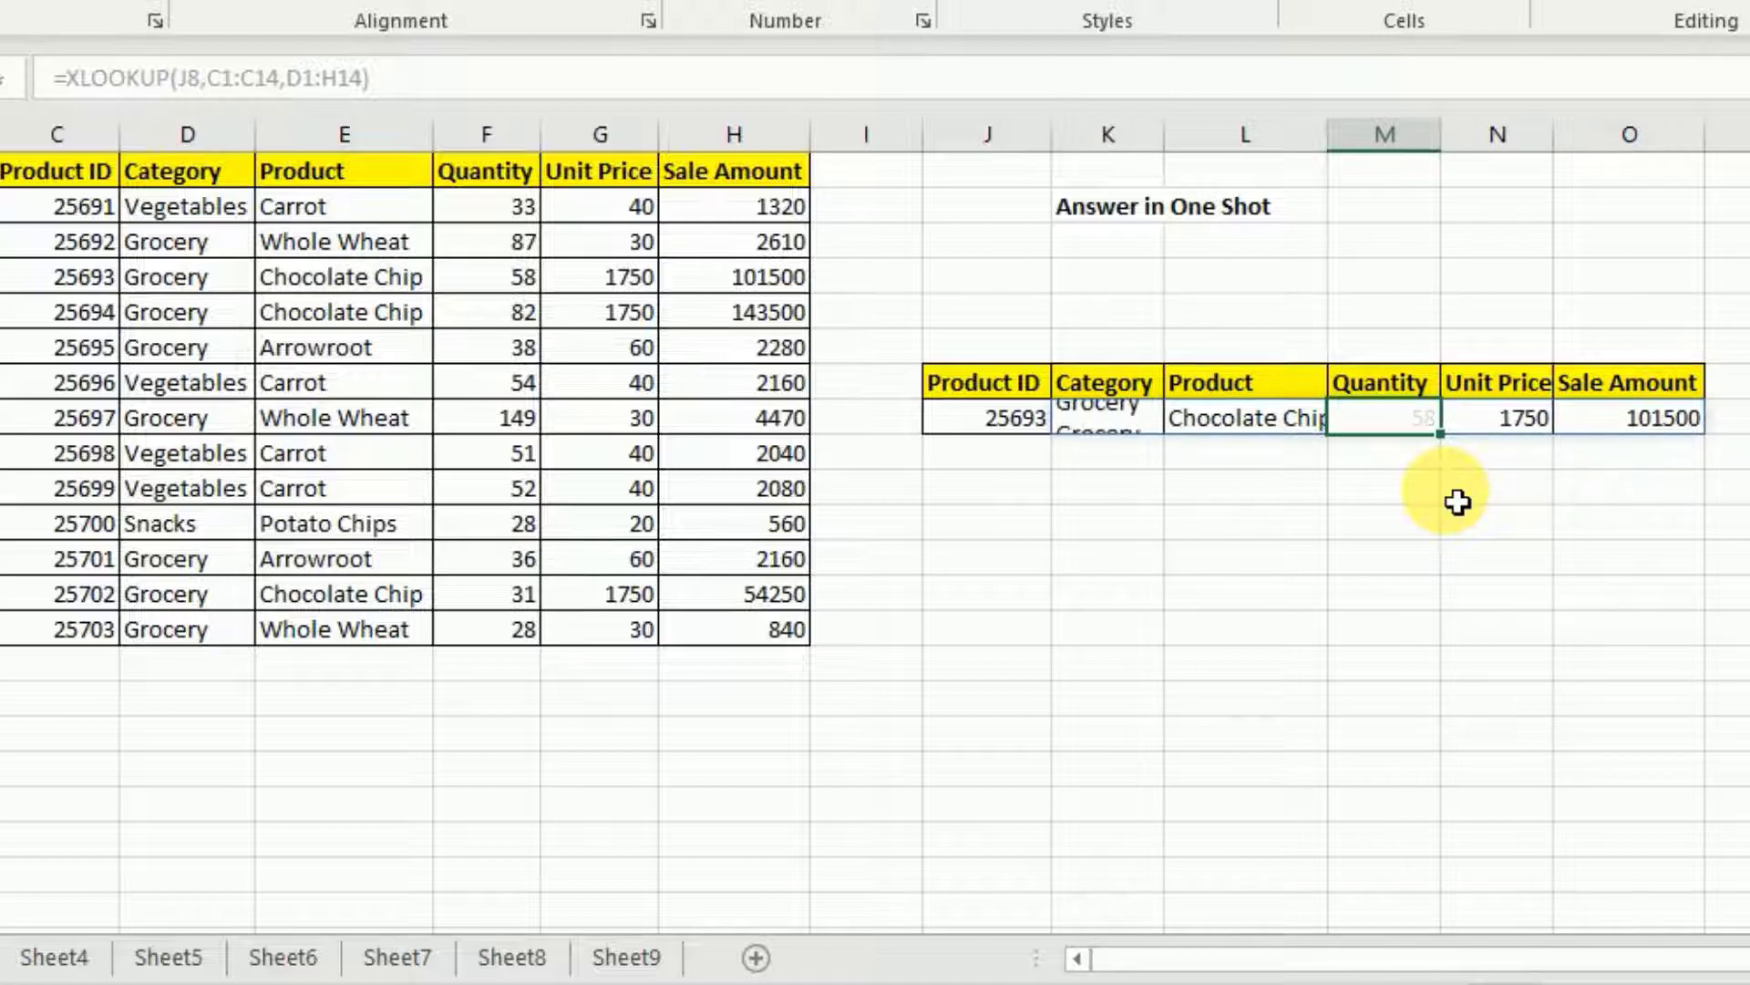
key("Delete")
key("Delete")
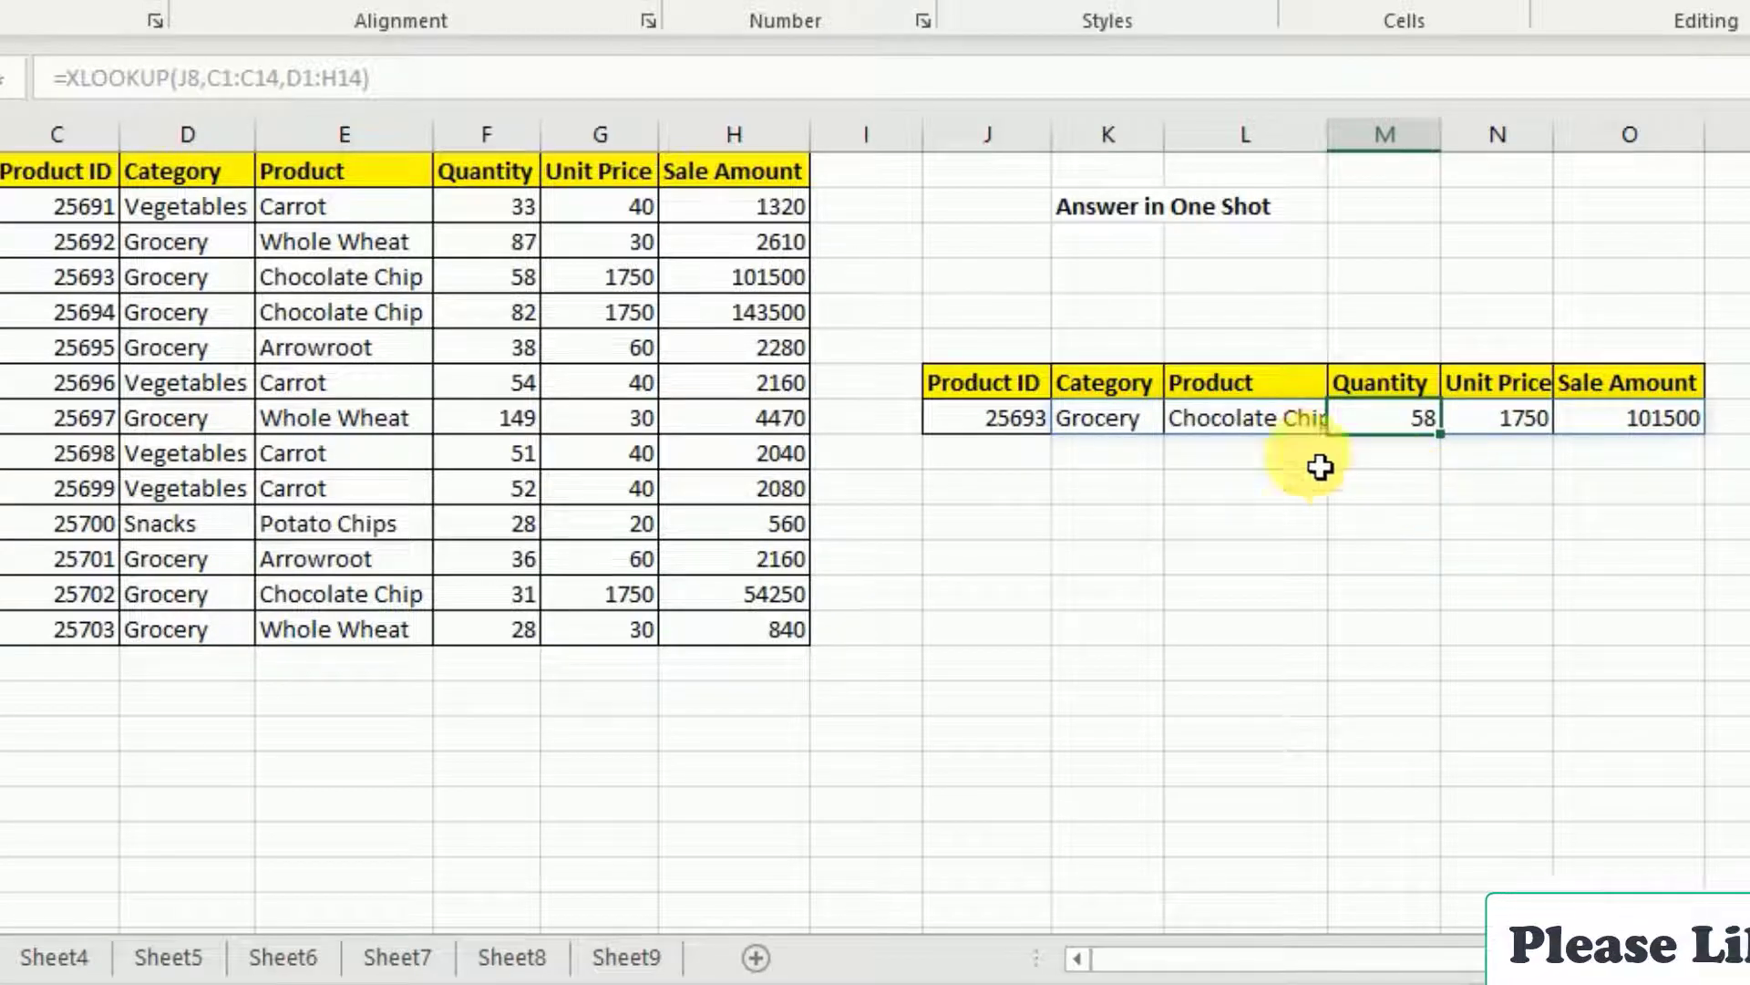
- Add "not found" as the if_not_found argument of the XLOOKUP in K8
left_click(1153, 434)
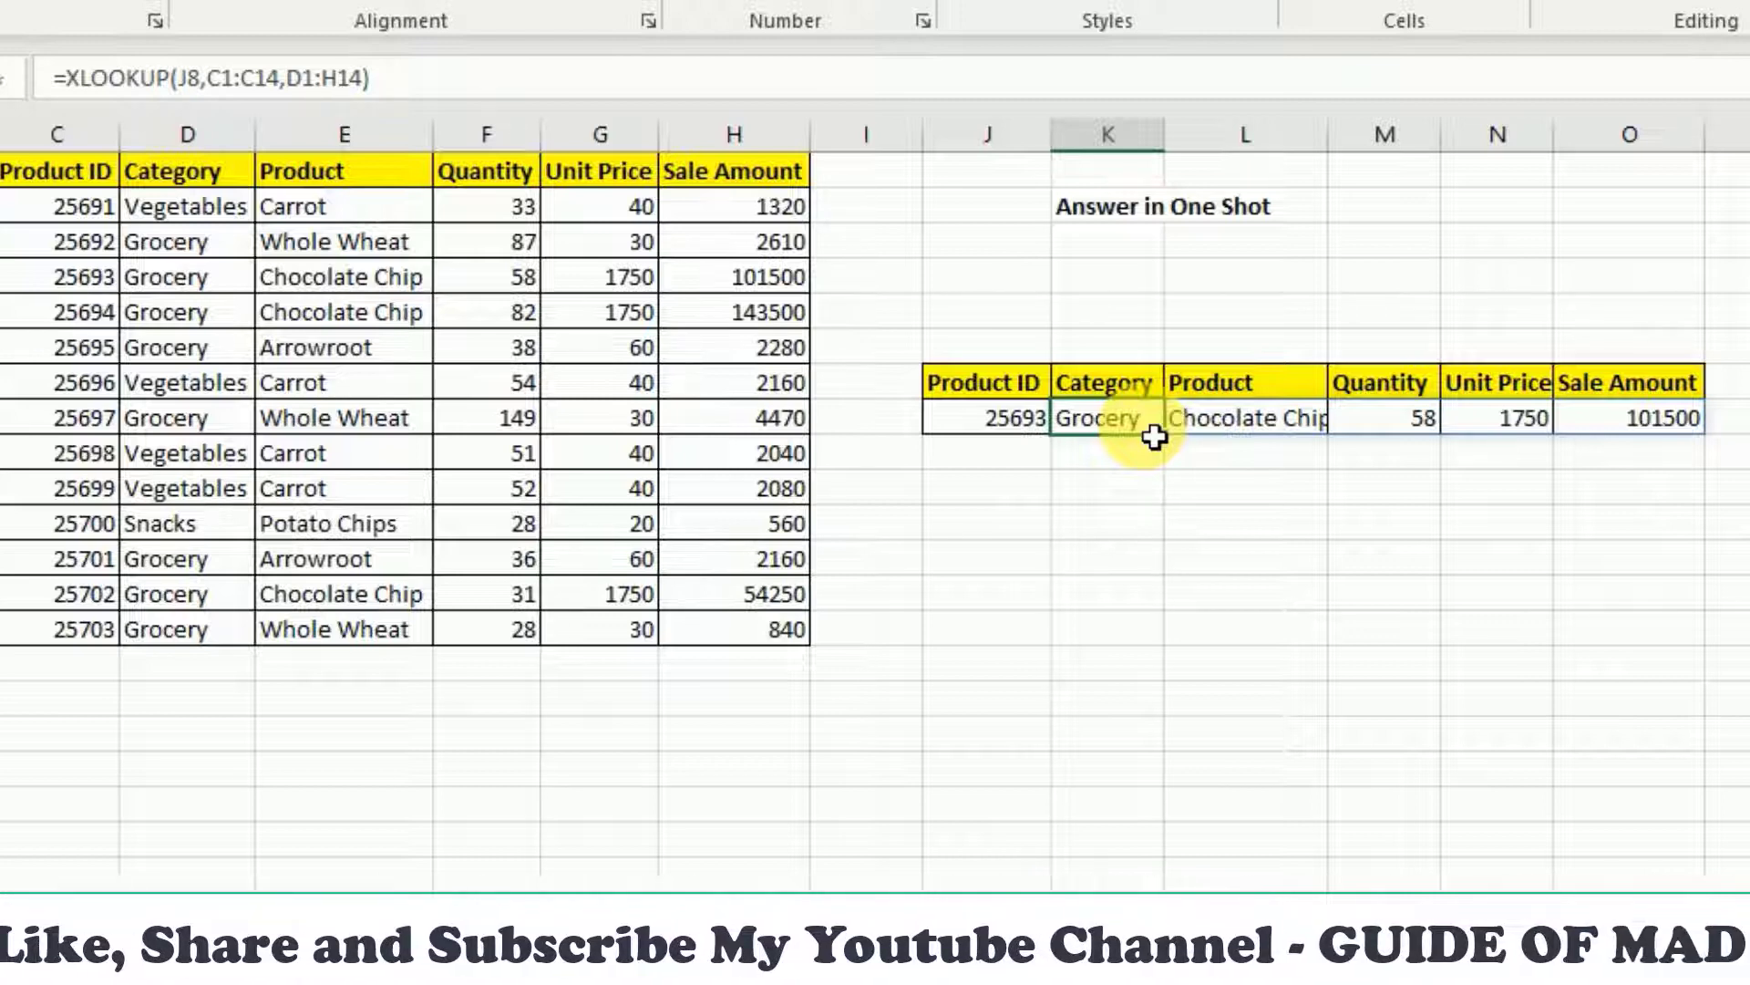
double_click(1144, 430)
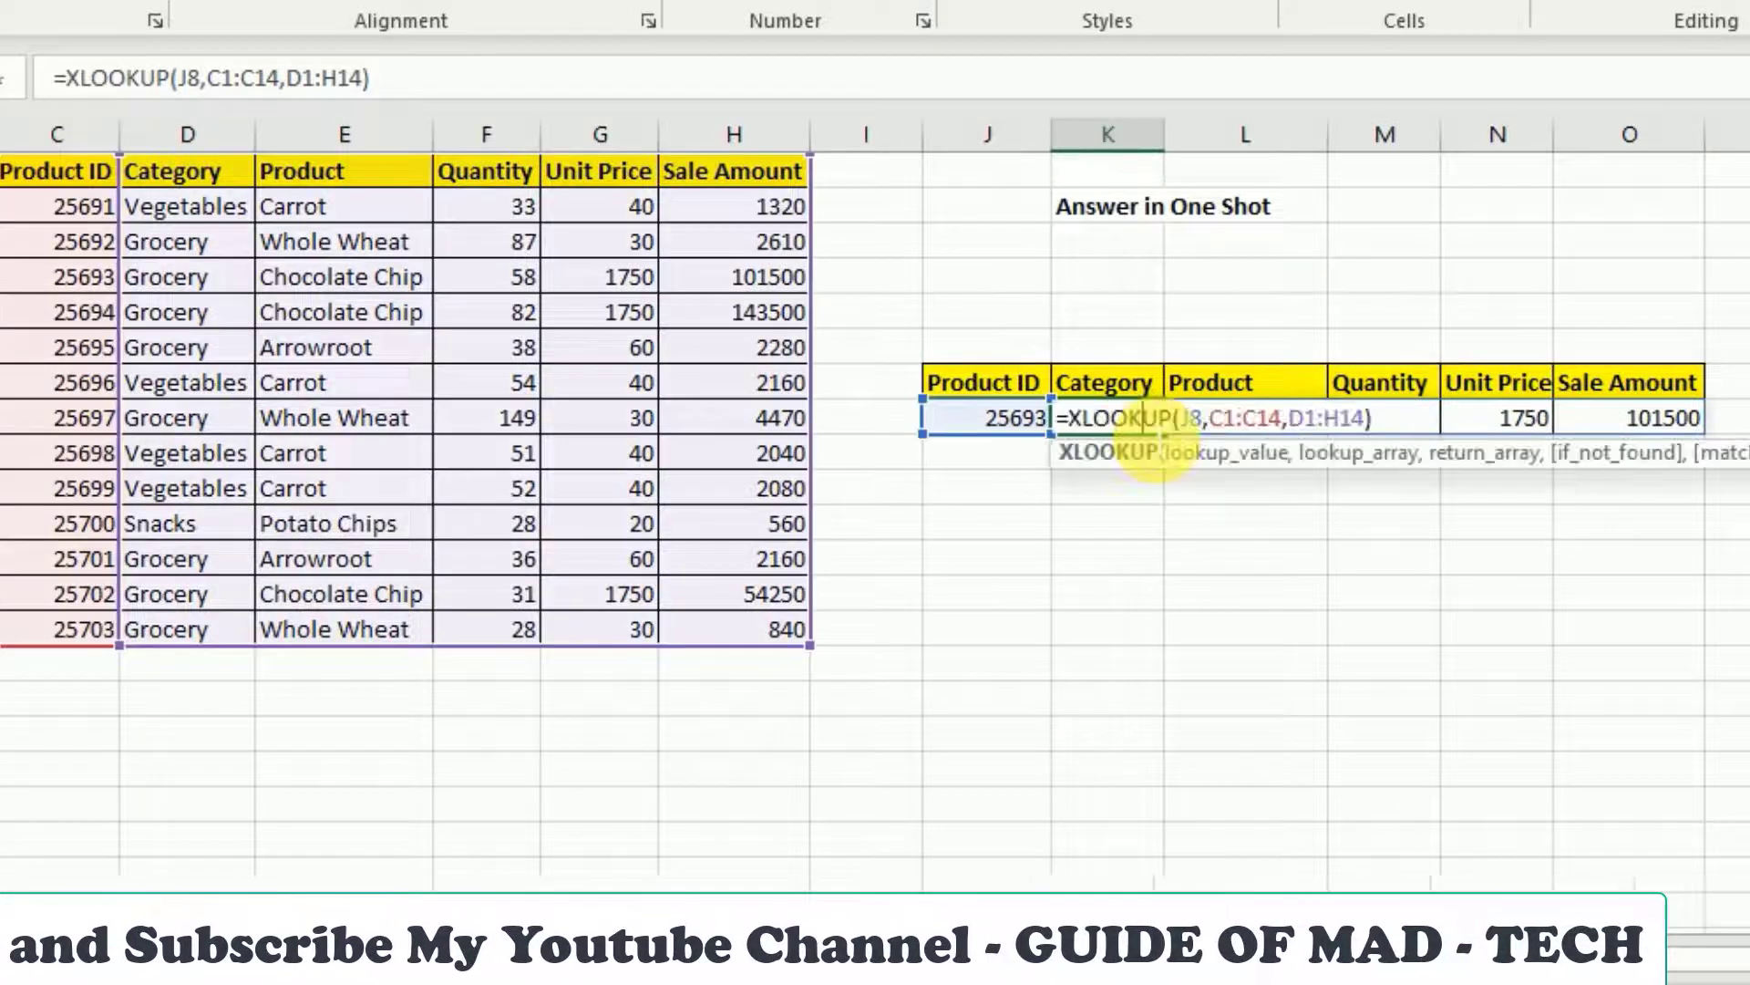
left_click(1404, 426)
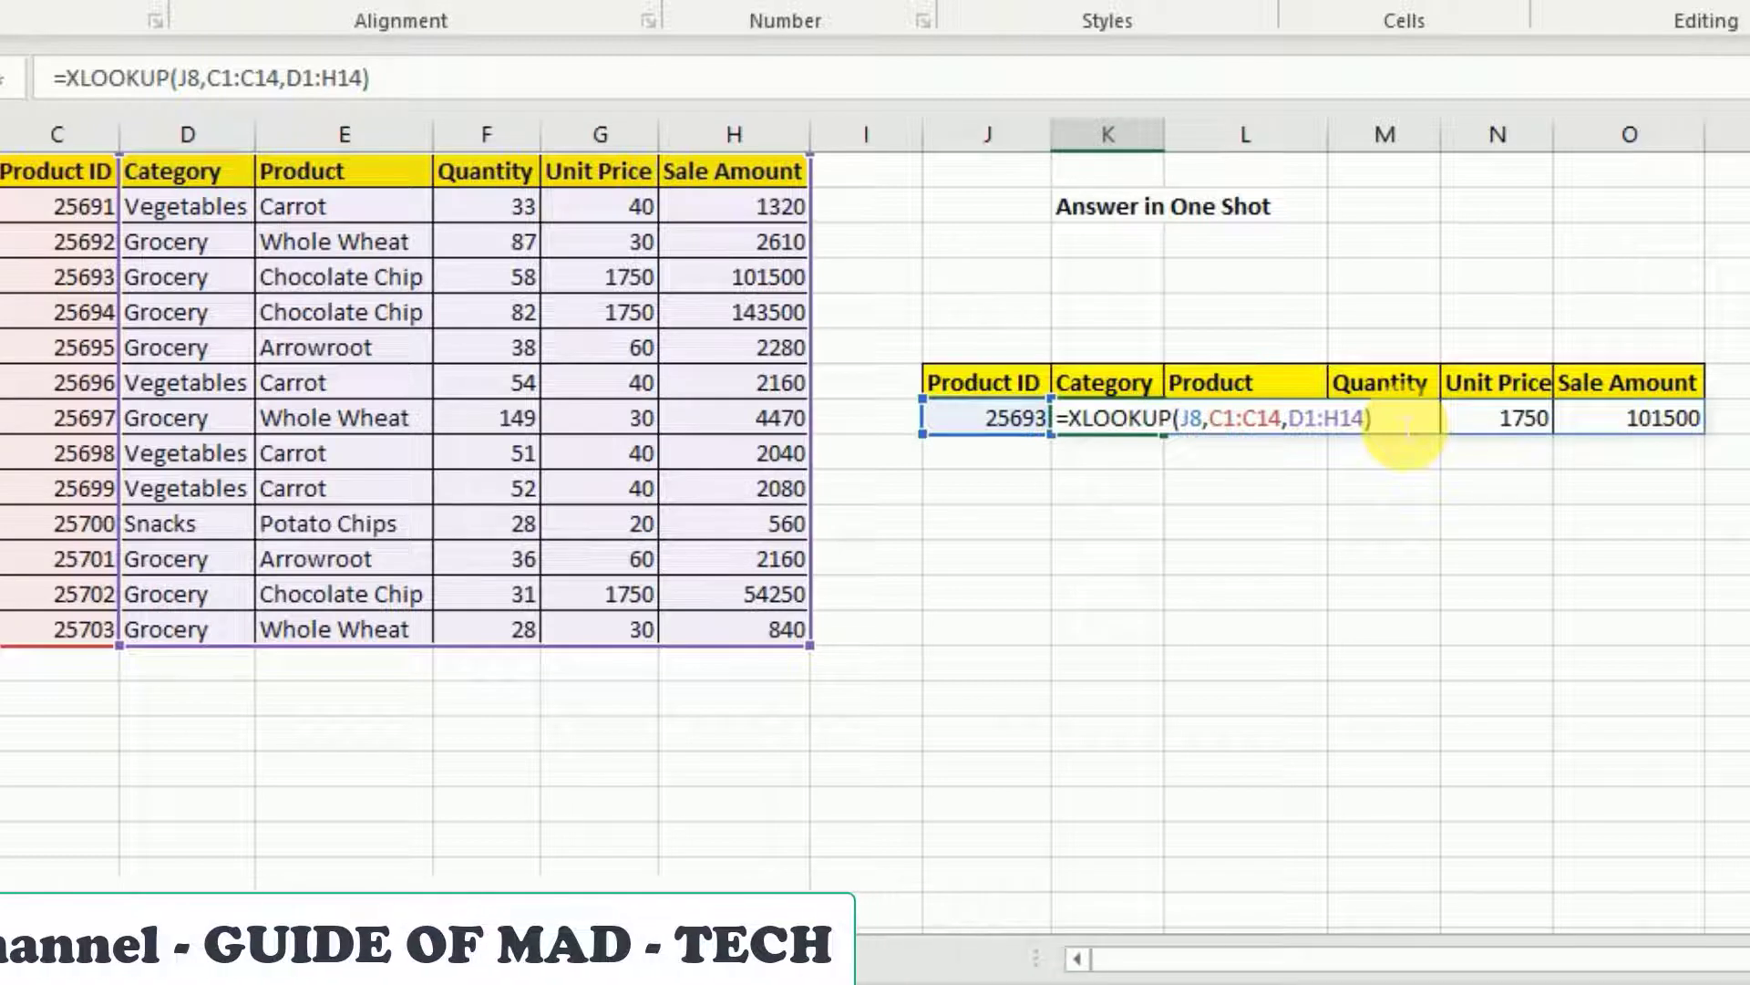
key("BackSpace")
type(",\"not found")
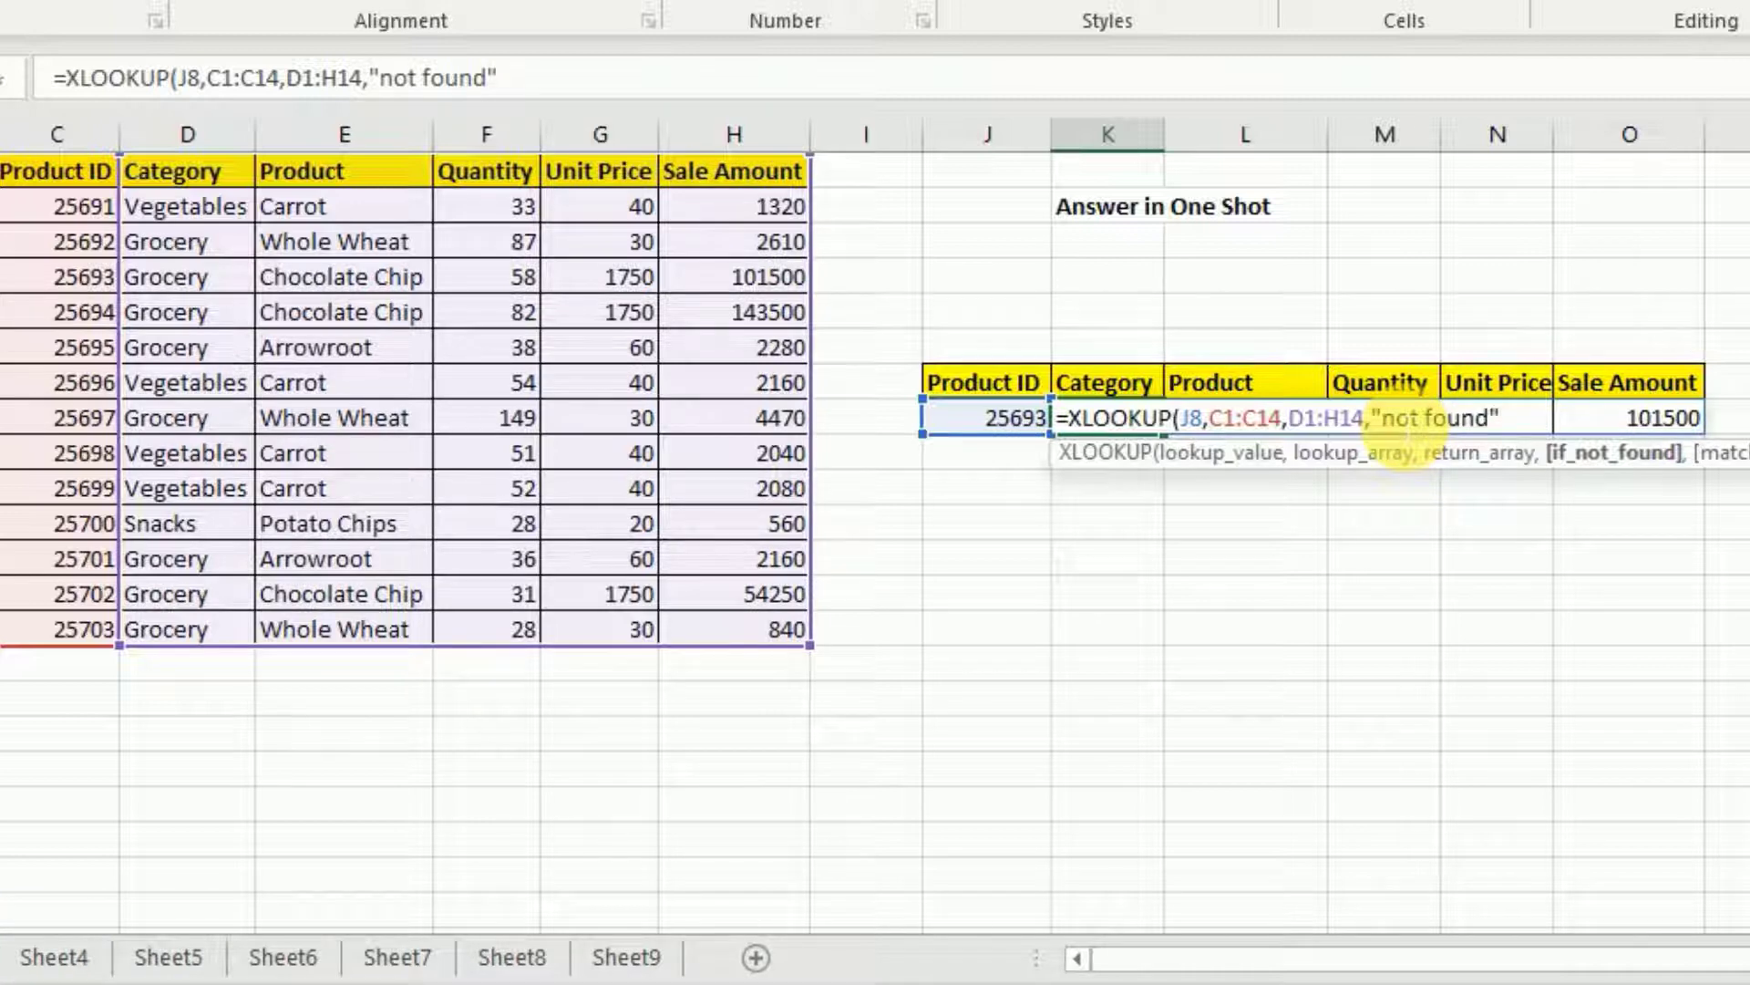
key("Return")
key("Up")
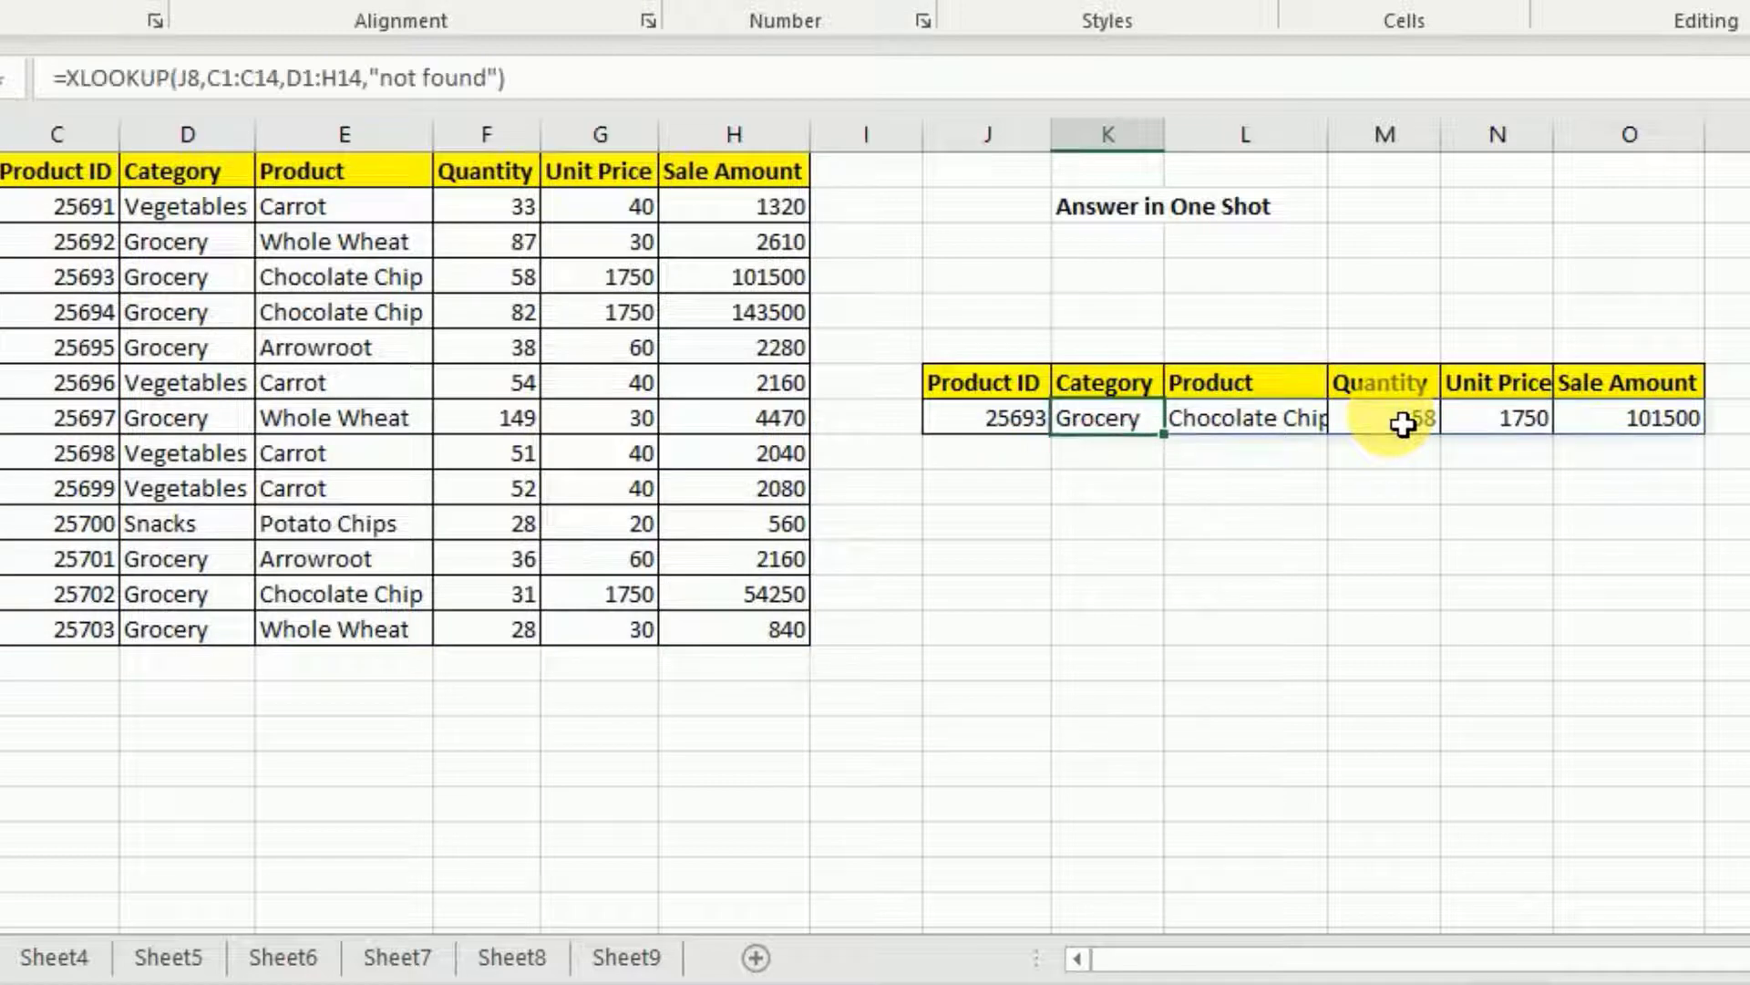
- Set the product ID in J8 to 25704 to test the XLOOKUP in K8 with an unlisted ID
left_click(998, 443)
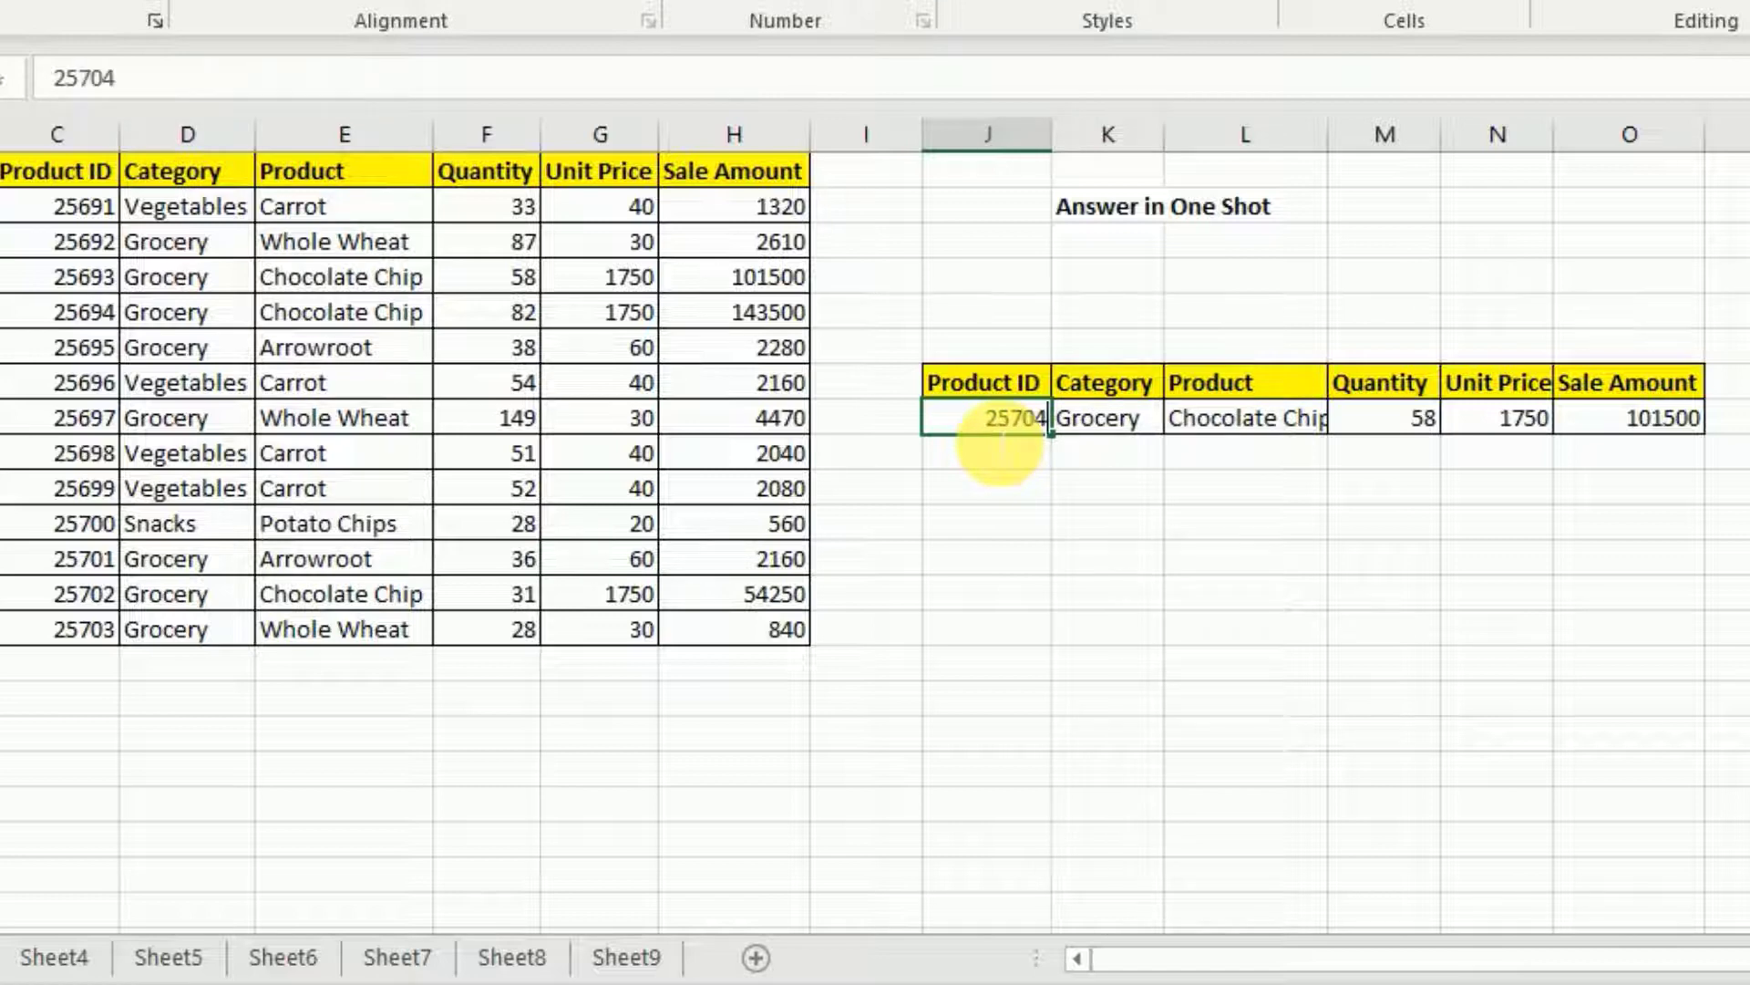
type("25704")
key("Return")
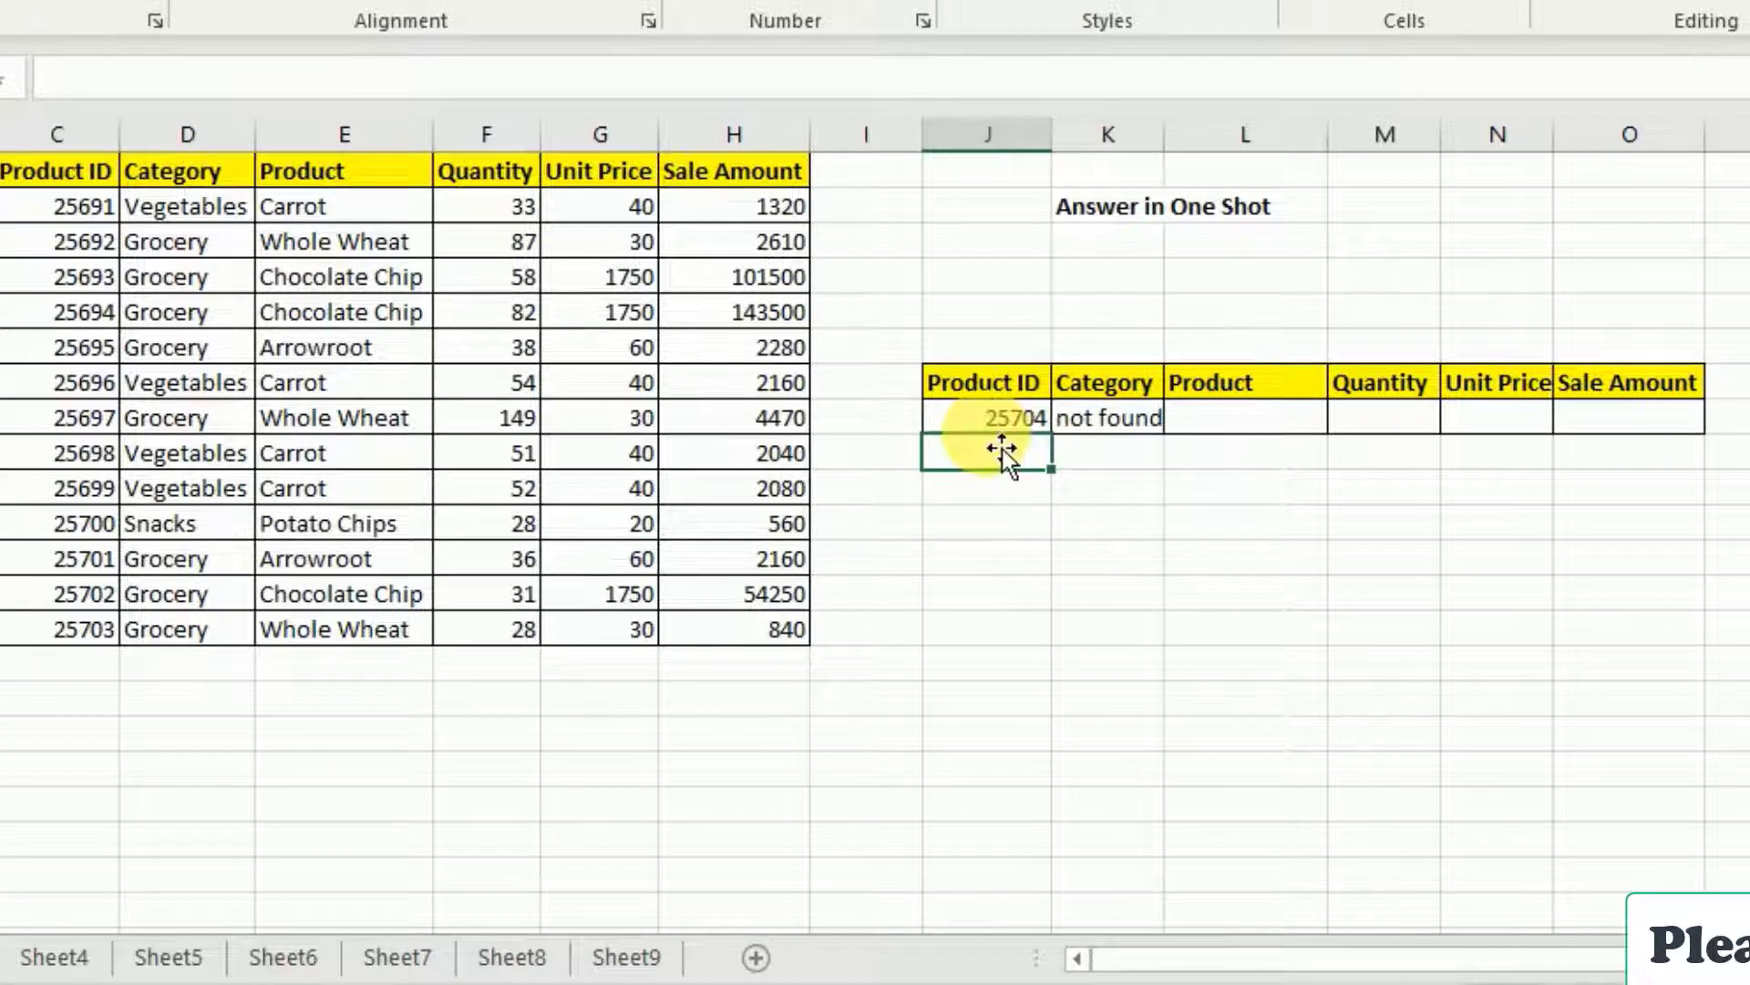
left_click(1107, 422)
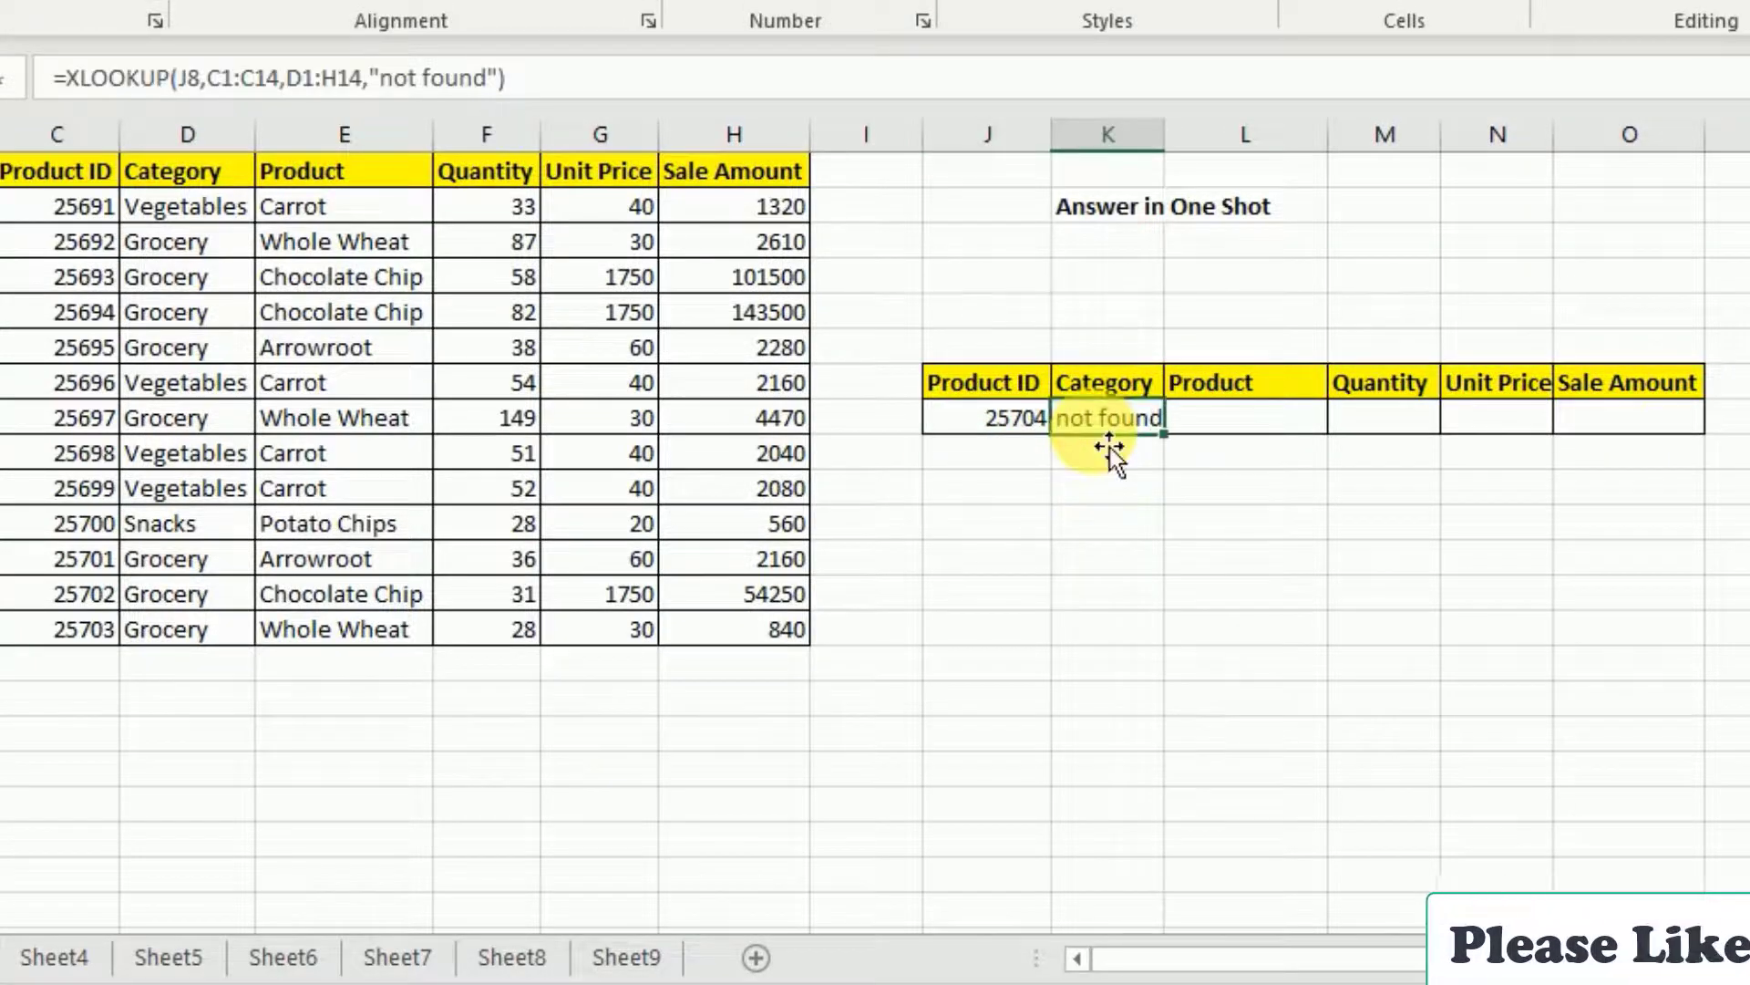
- Copy the product ID 25694 from C5 into J8 as the lookup value
left_click(1031, 436)
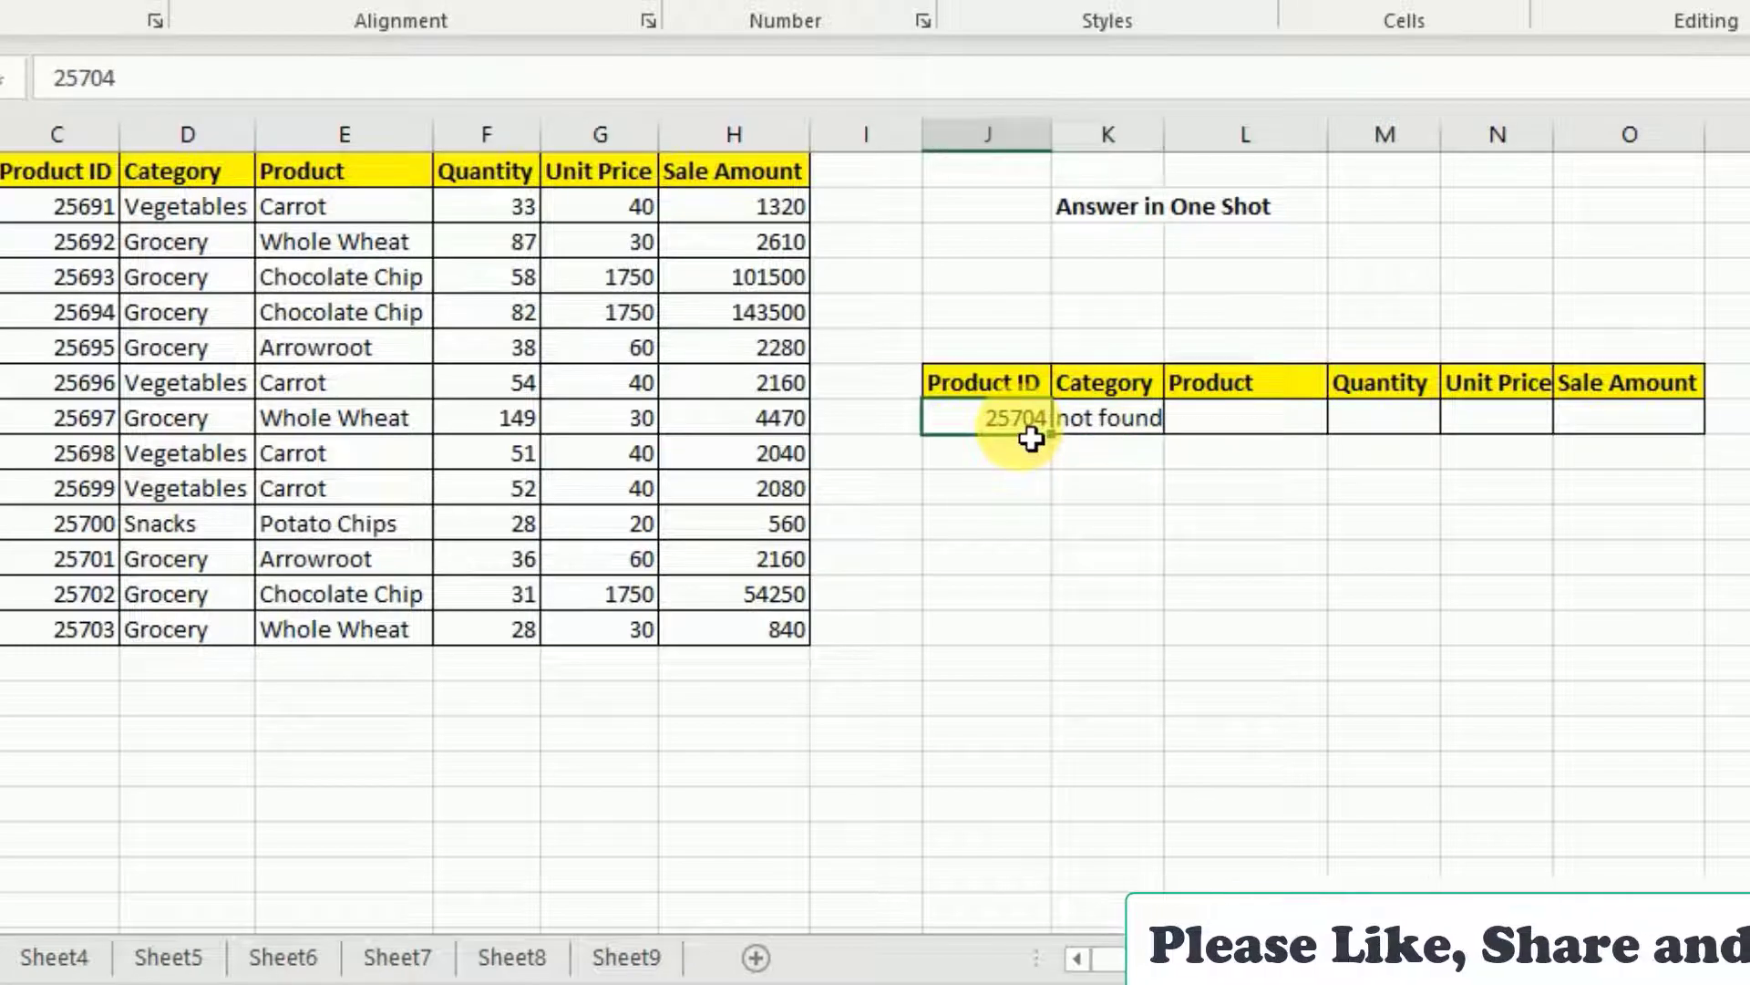
left_click(91, 326)
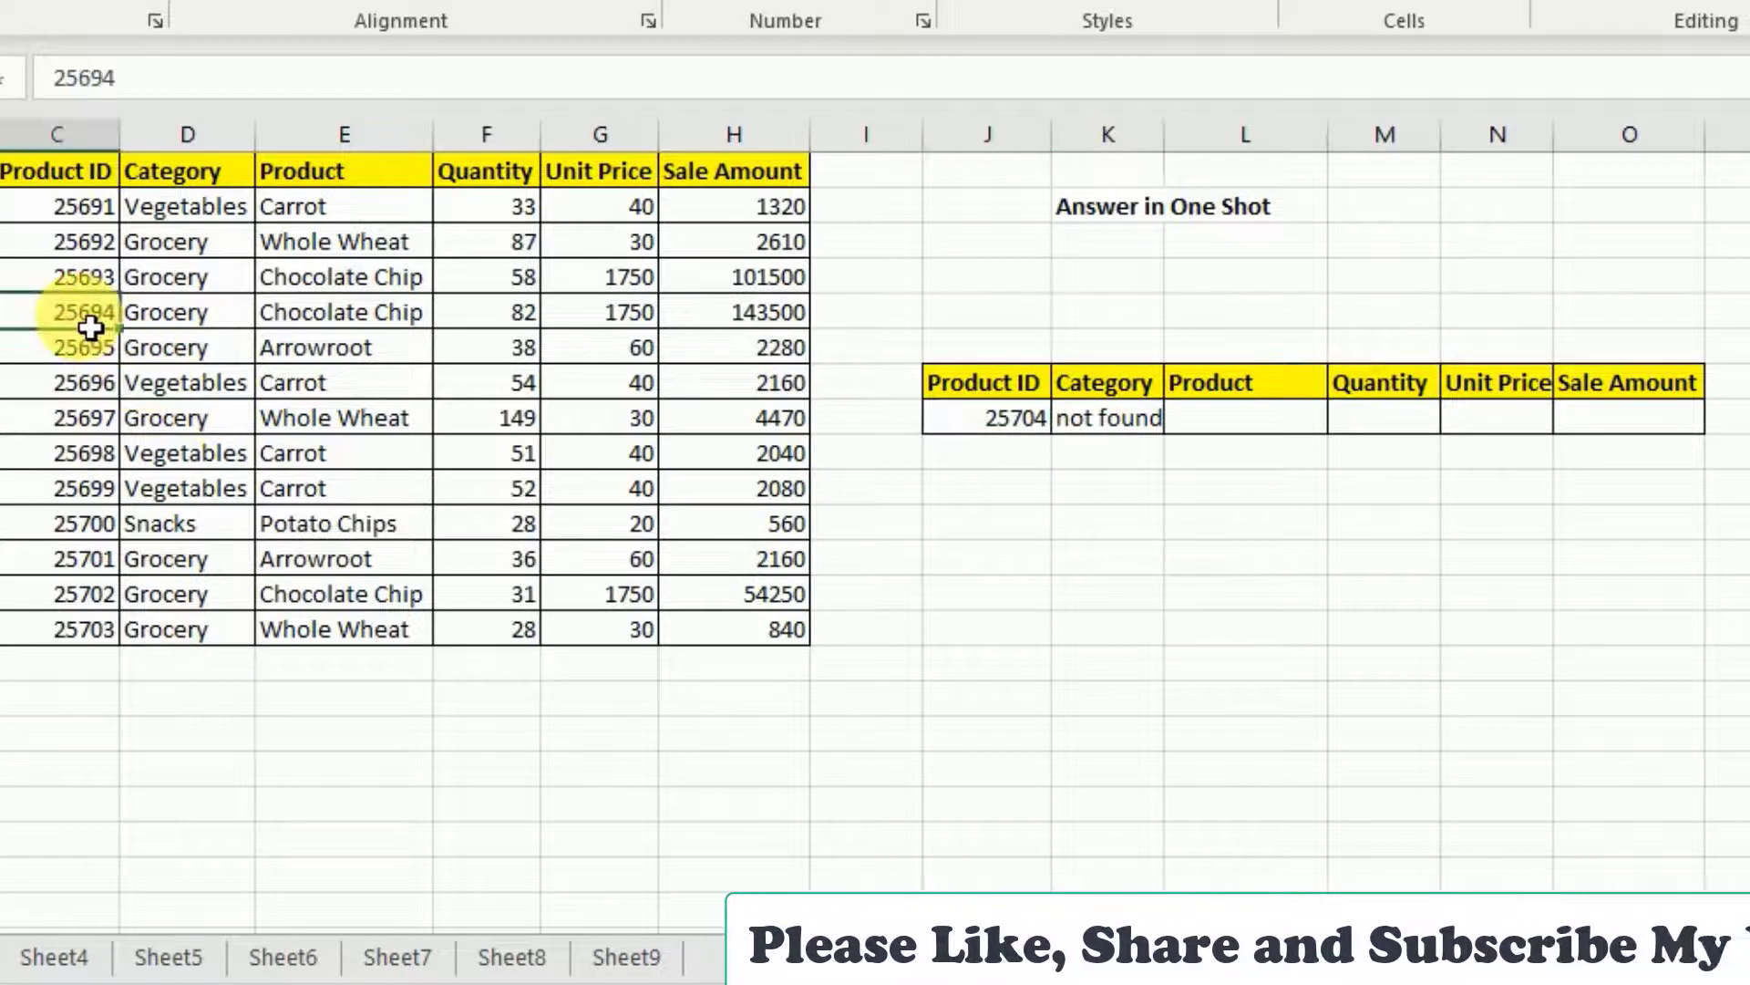
key("ctrl+c")
left_click(1021, 445)
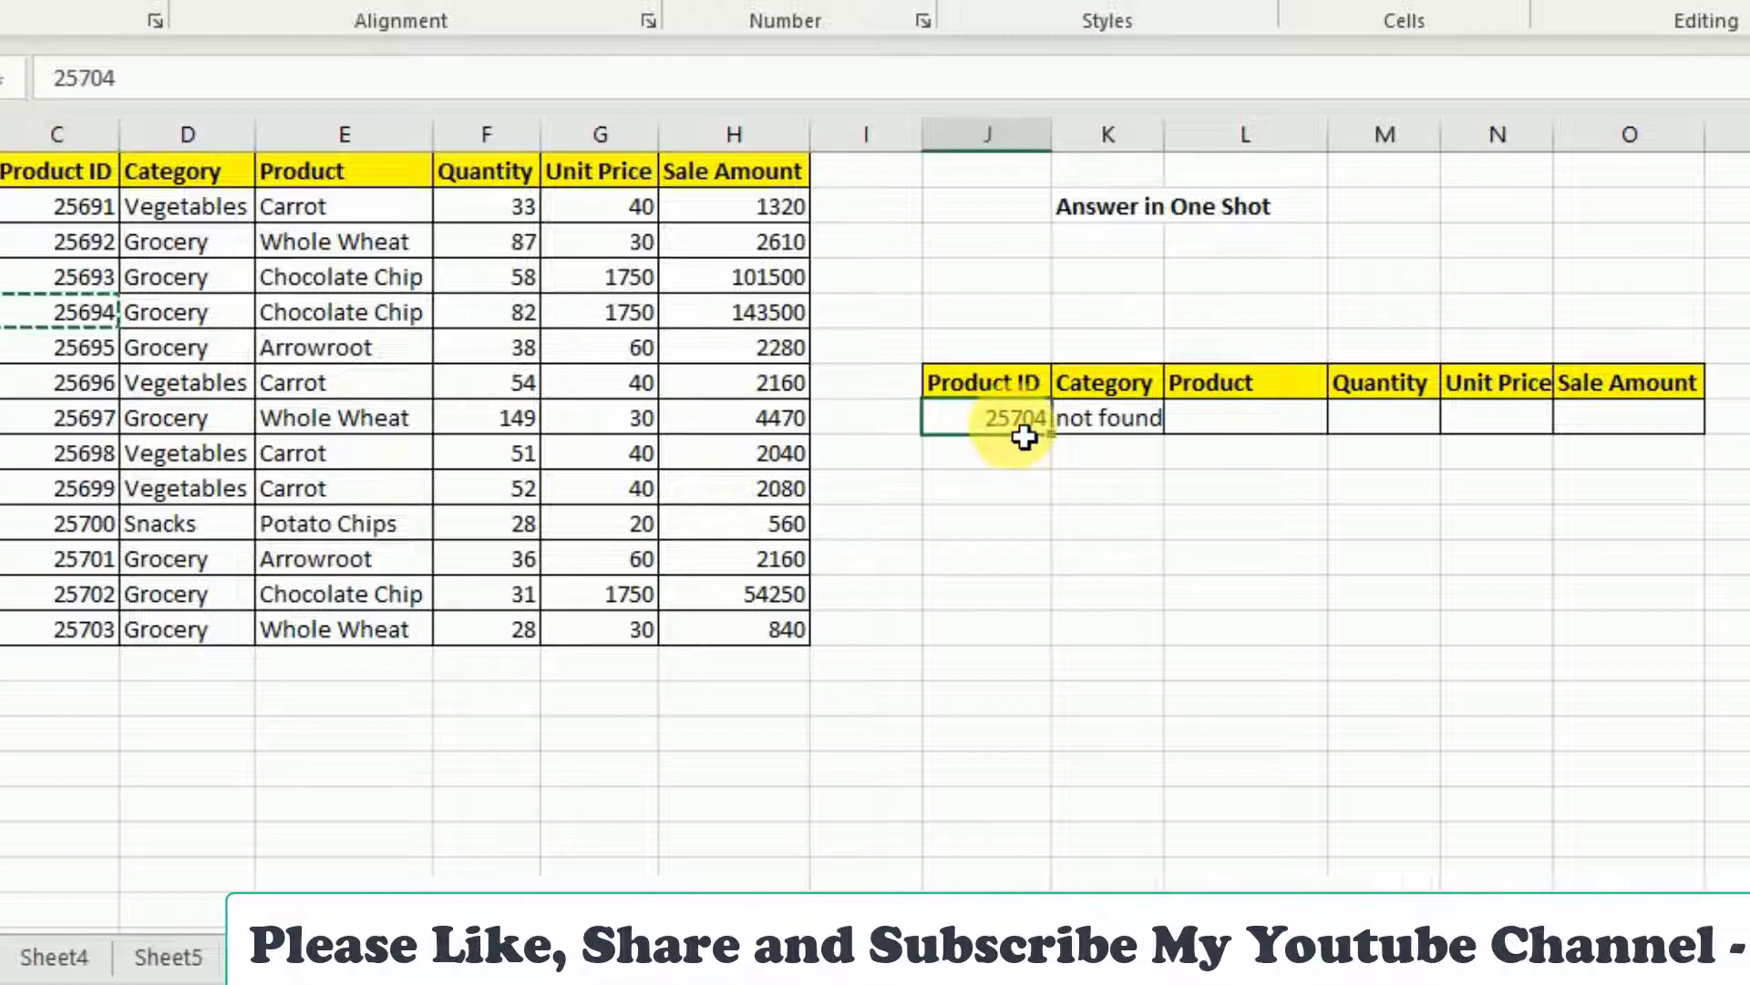
key("ctrl+v")
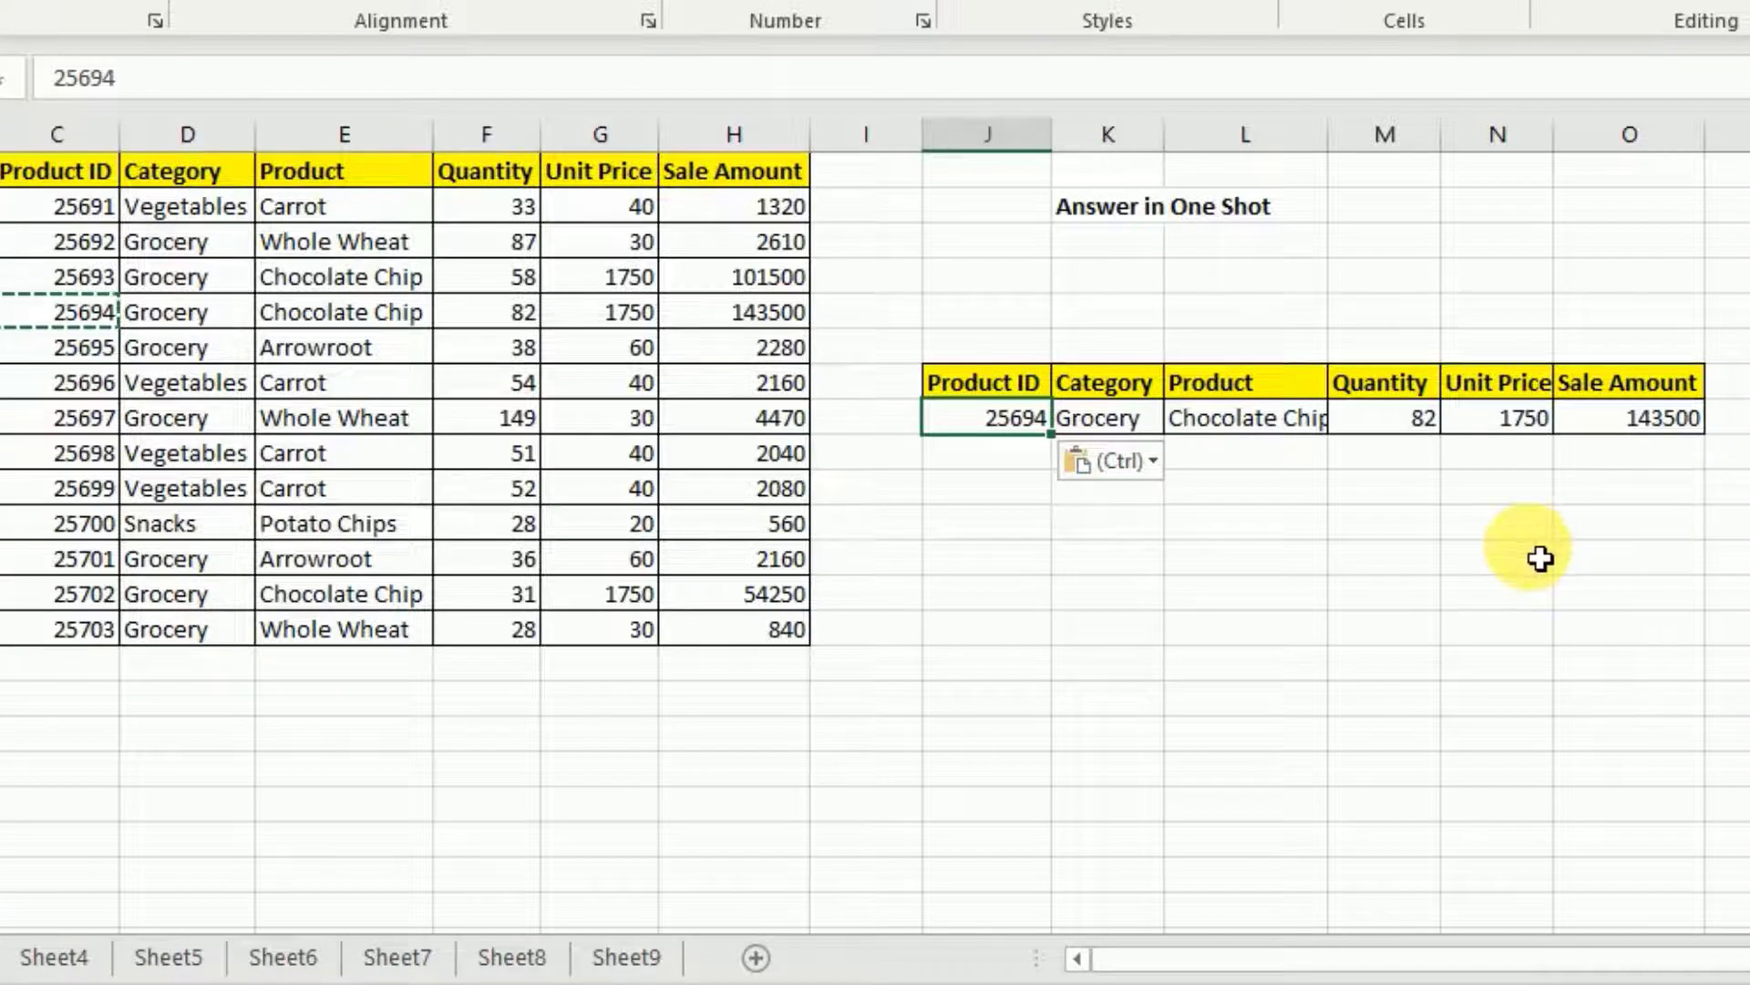
left_click(1124, 216)
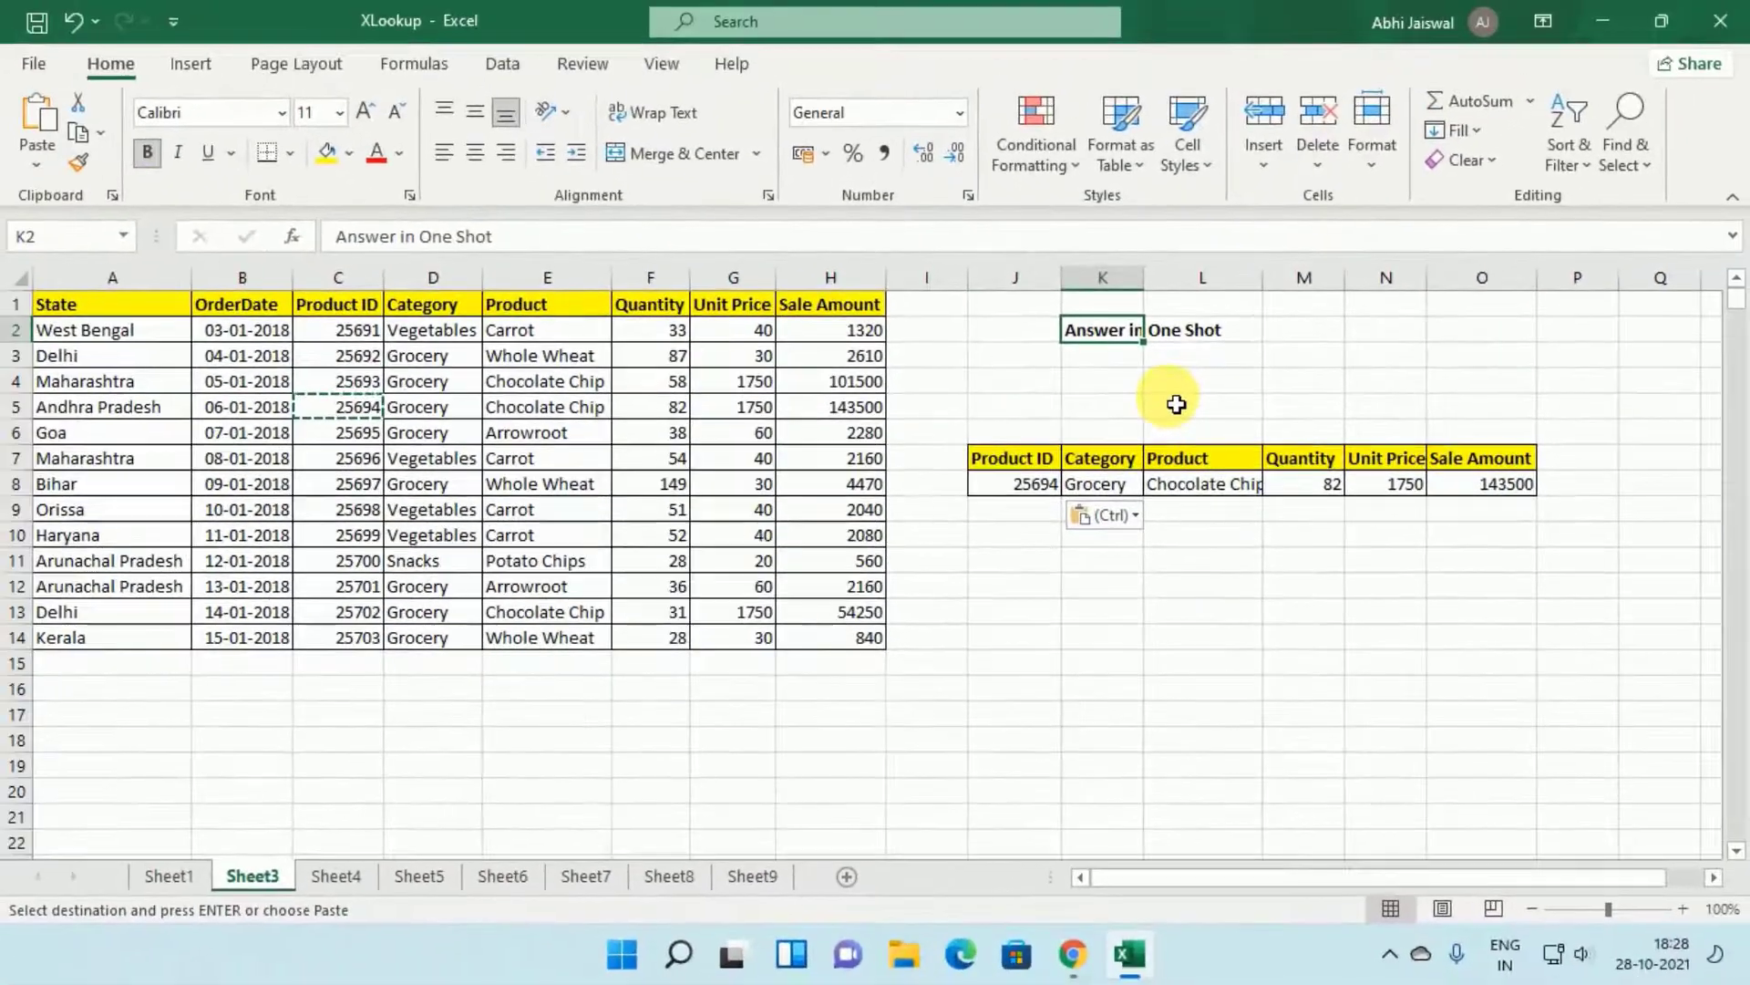
- Open Sheet4 and examine the lookup product ID and the Quantity1 and Quantity2 columns for the total quantity lookup
left_click(1176, 404)
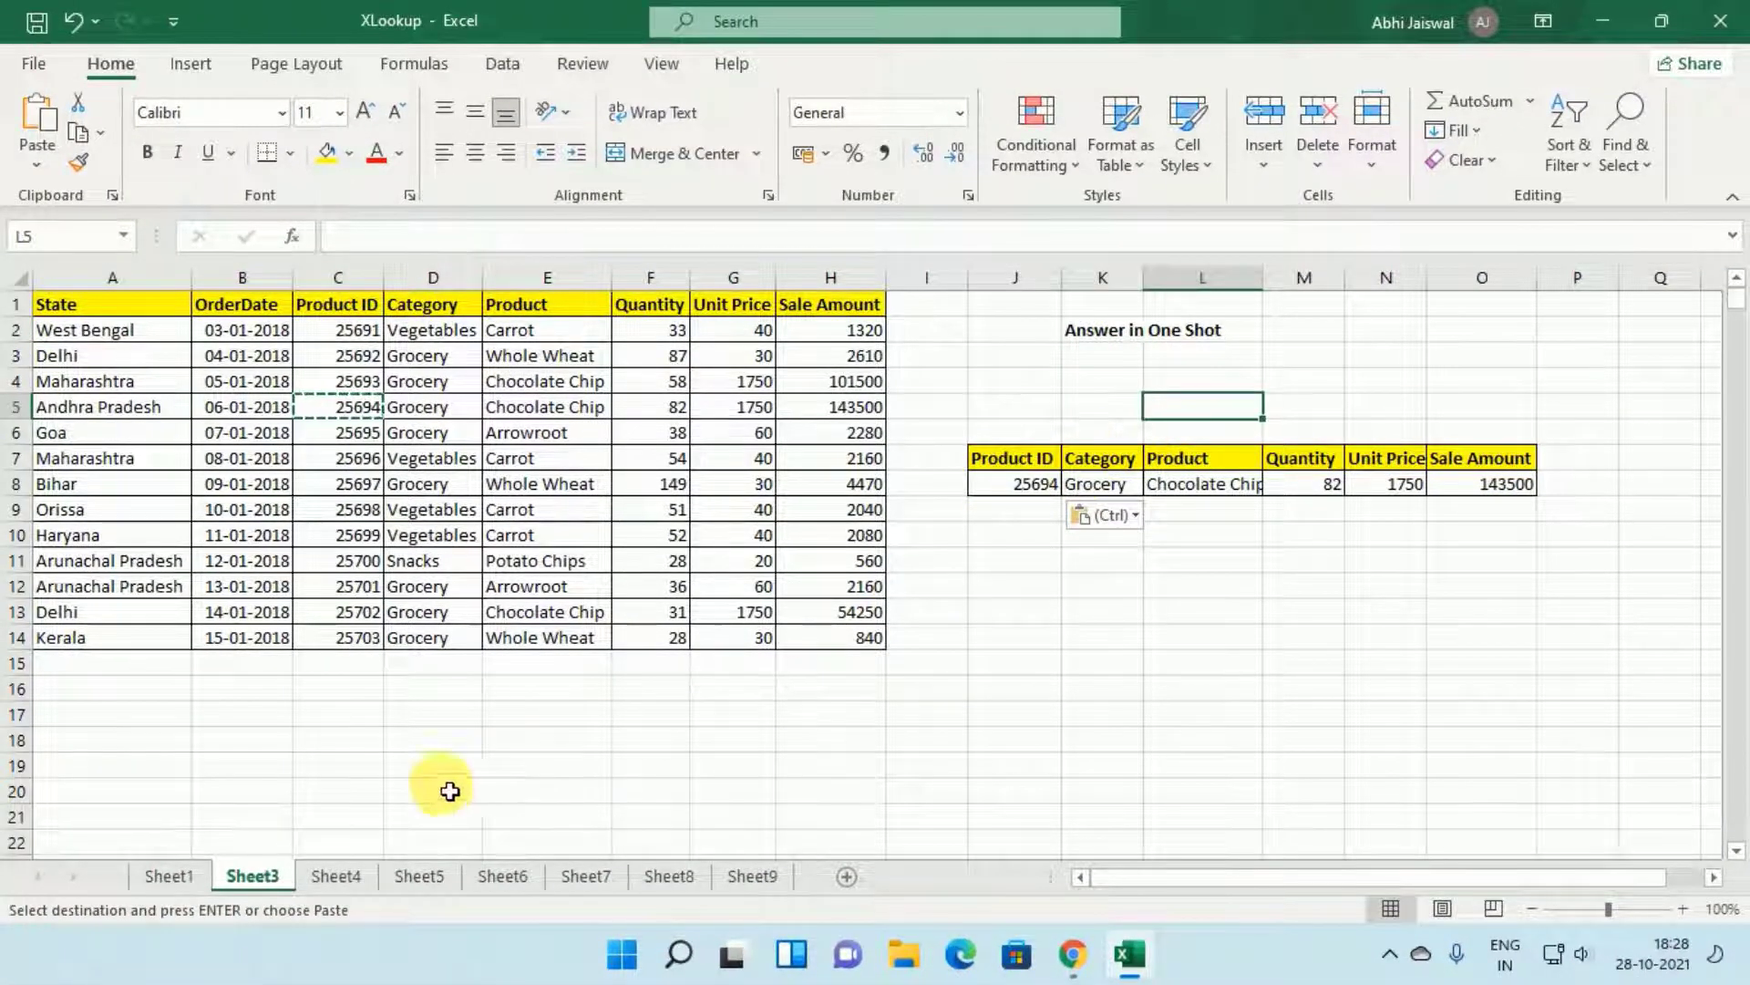
left_click(328, 873)
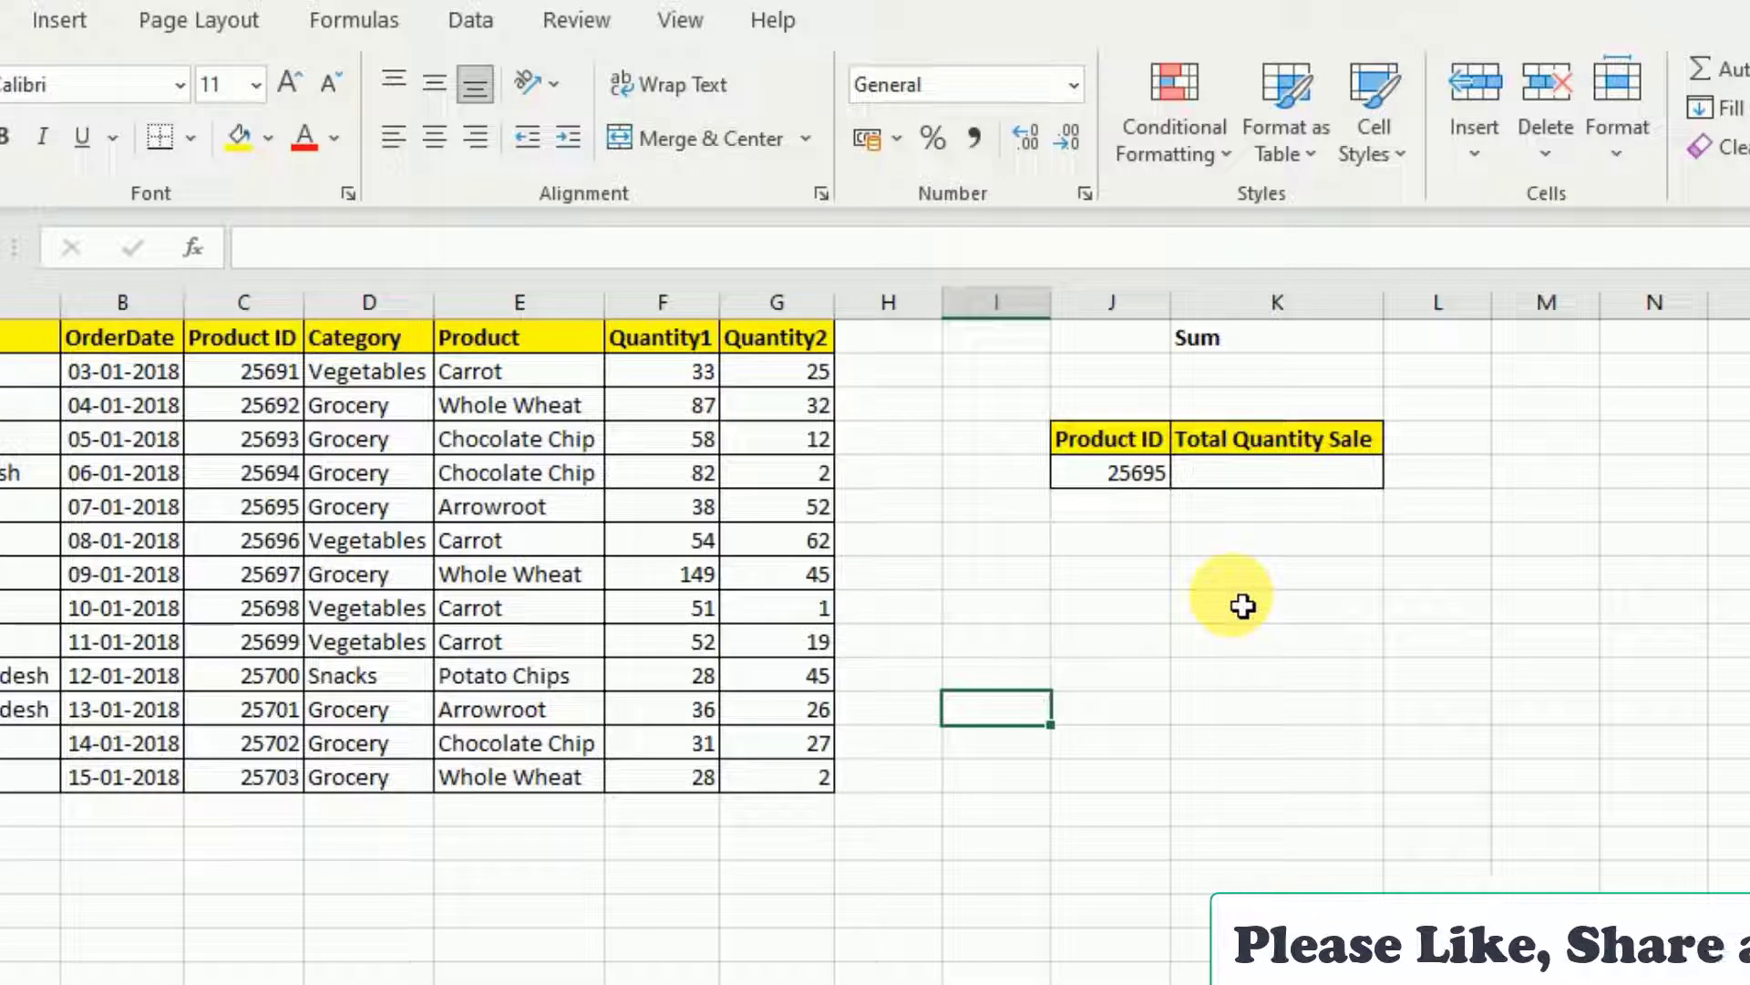
left_click(1256, 476)
left_click(1124, 491)
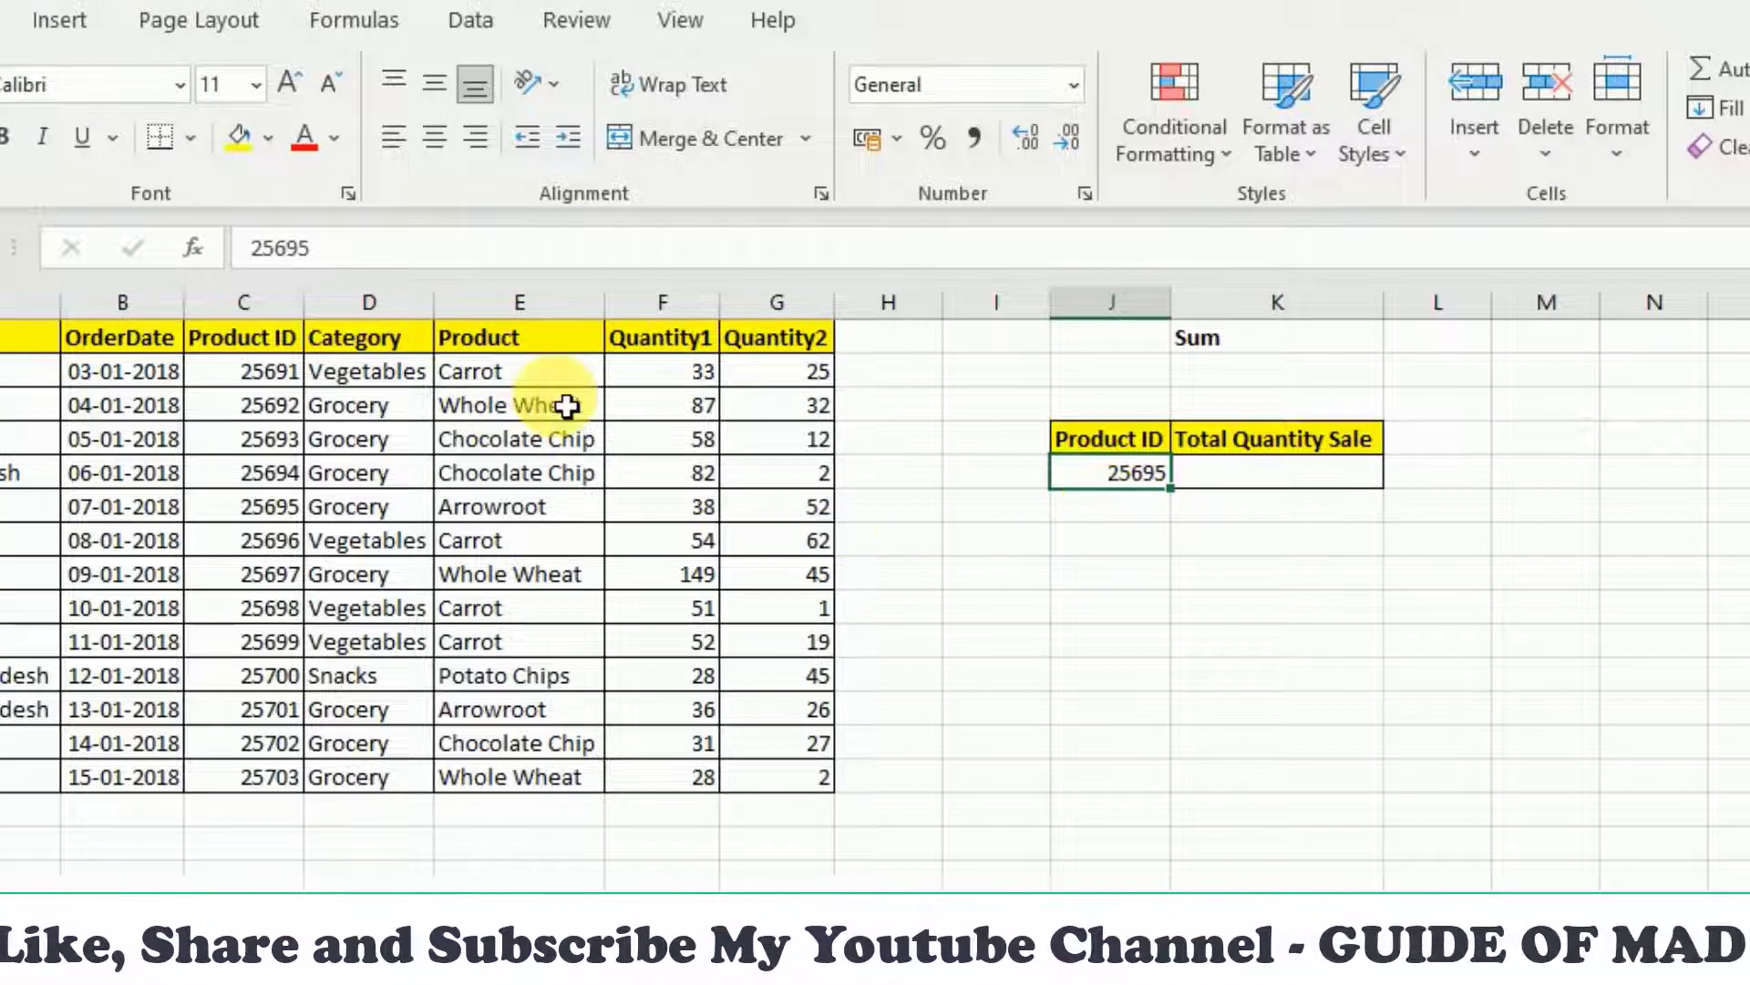
left_click(666, 304)
left_click(799, 340)
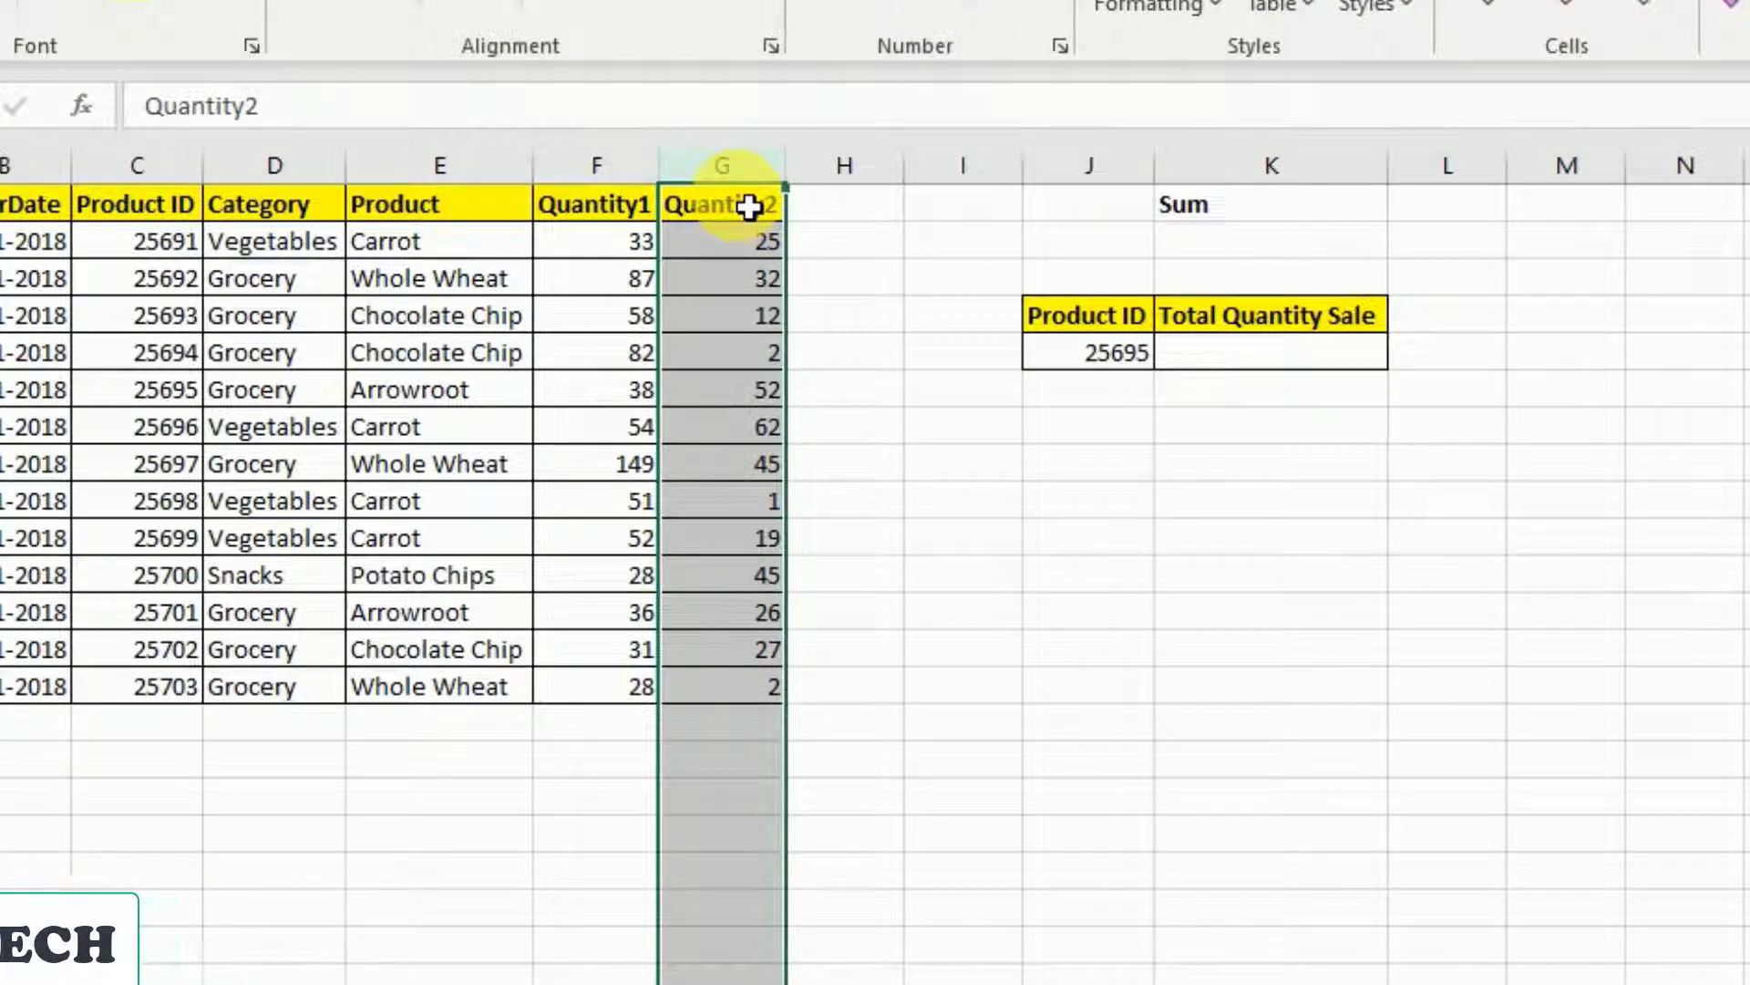
- Enter =XLOOKUP(J5,C1:C14,F1:F14+G1:G14) in K5 to return the combined Quantity1 and Quantity2 for the product ID
left_click(1259, 366)
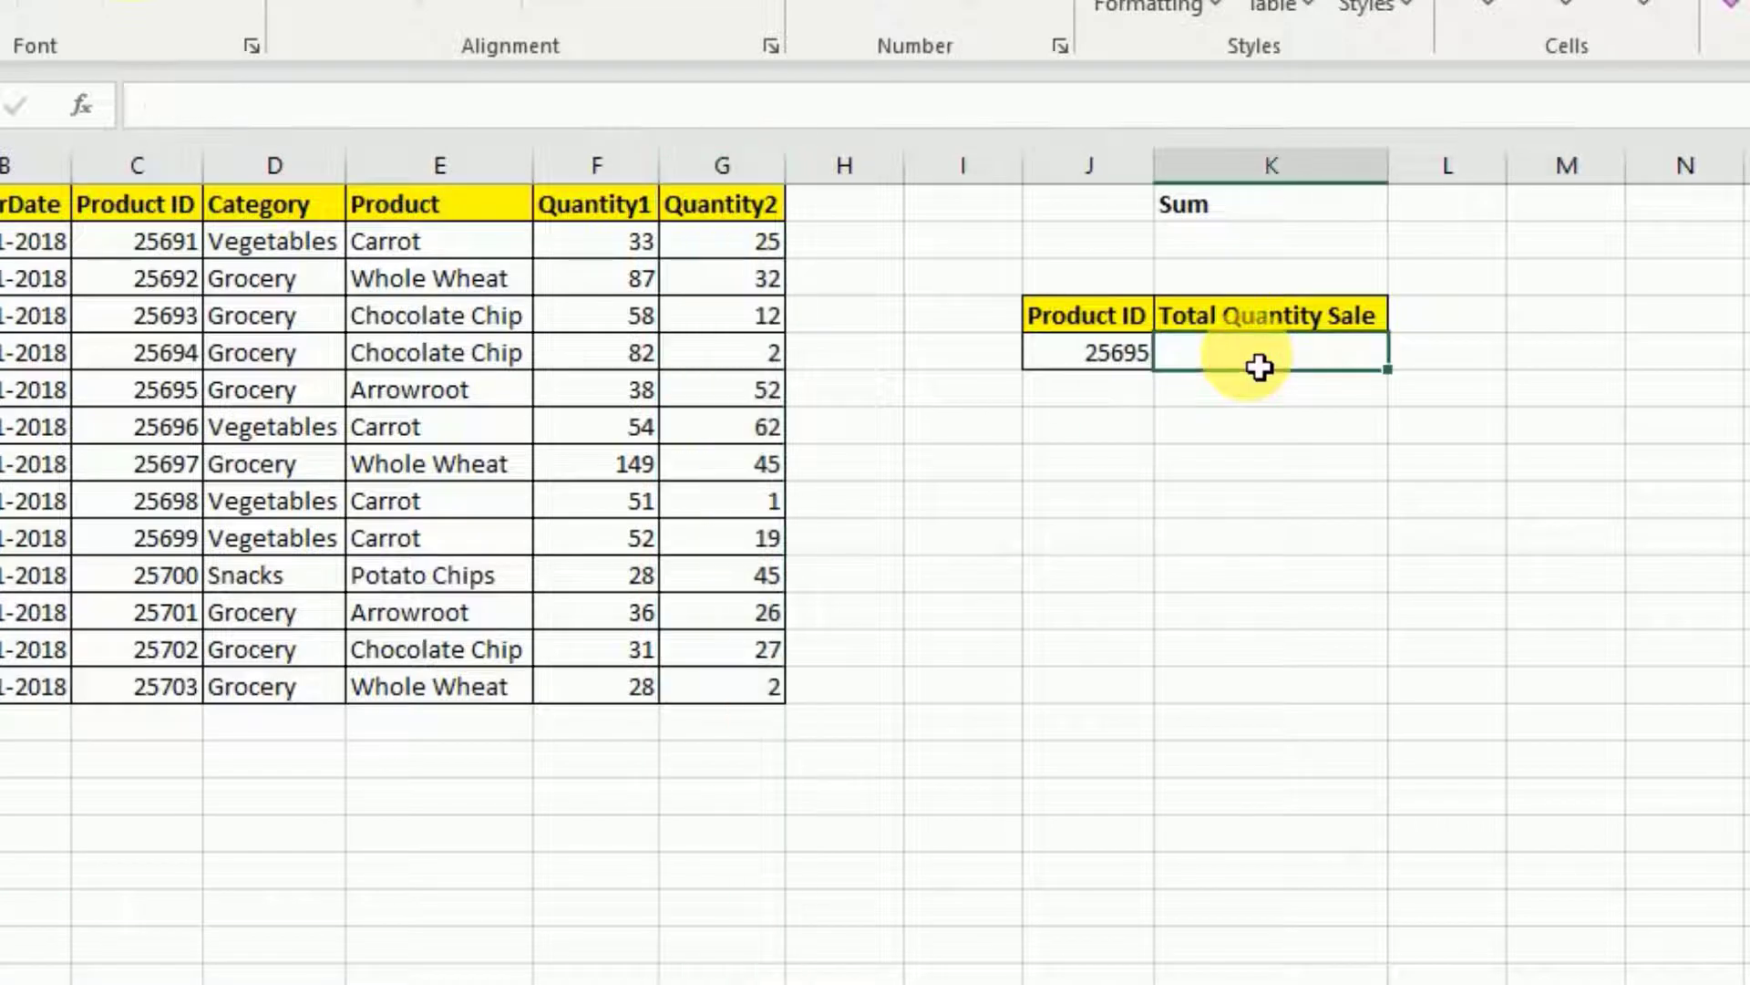
type("=xl")
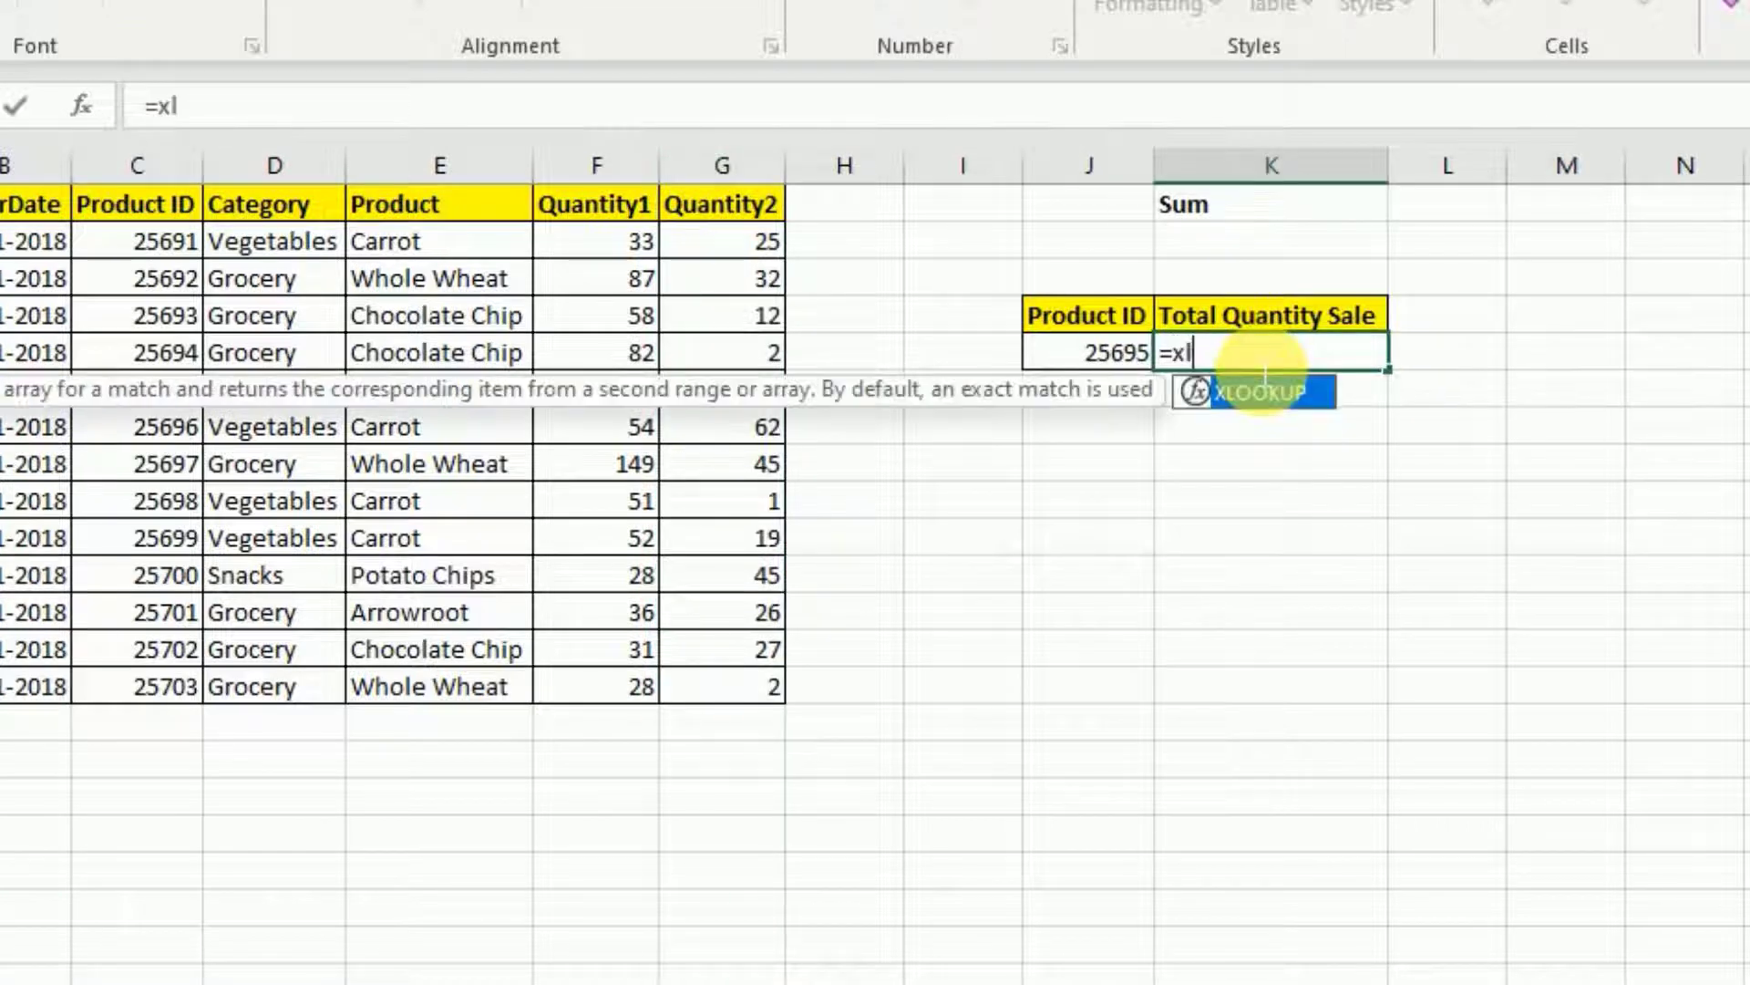
key("Tab")
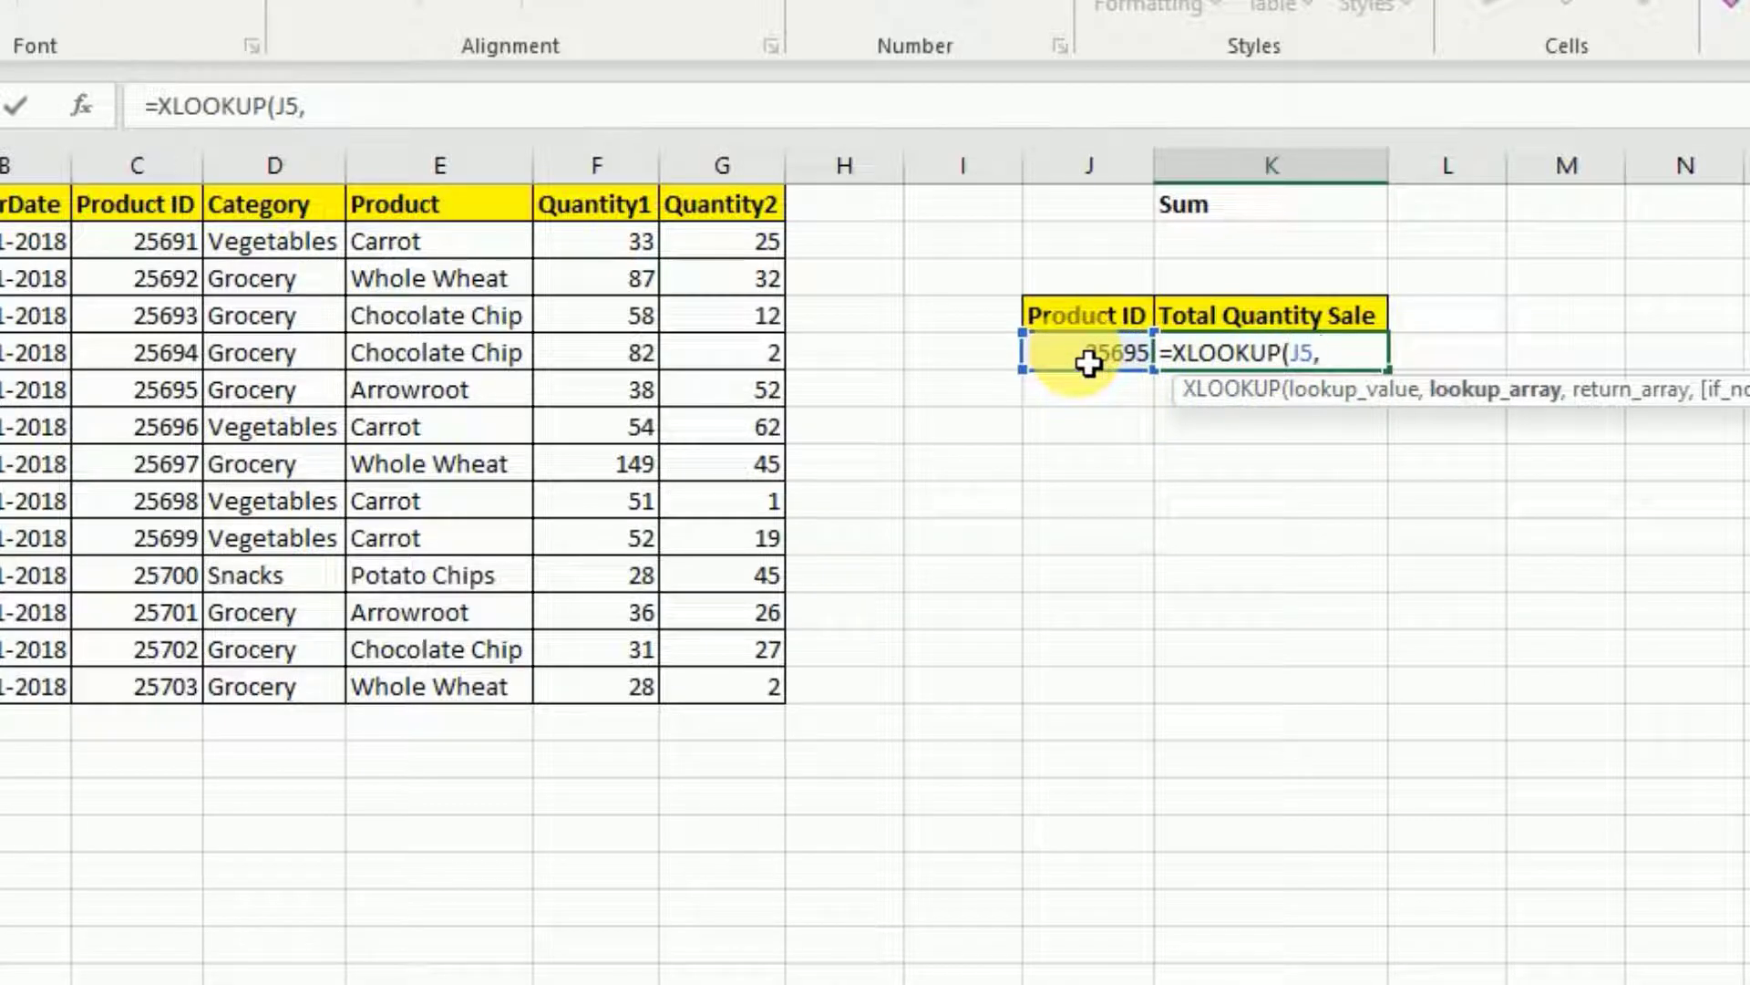
left_click_drag(137, 205, 145, 694)
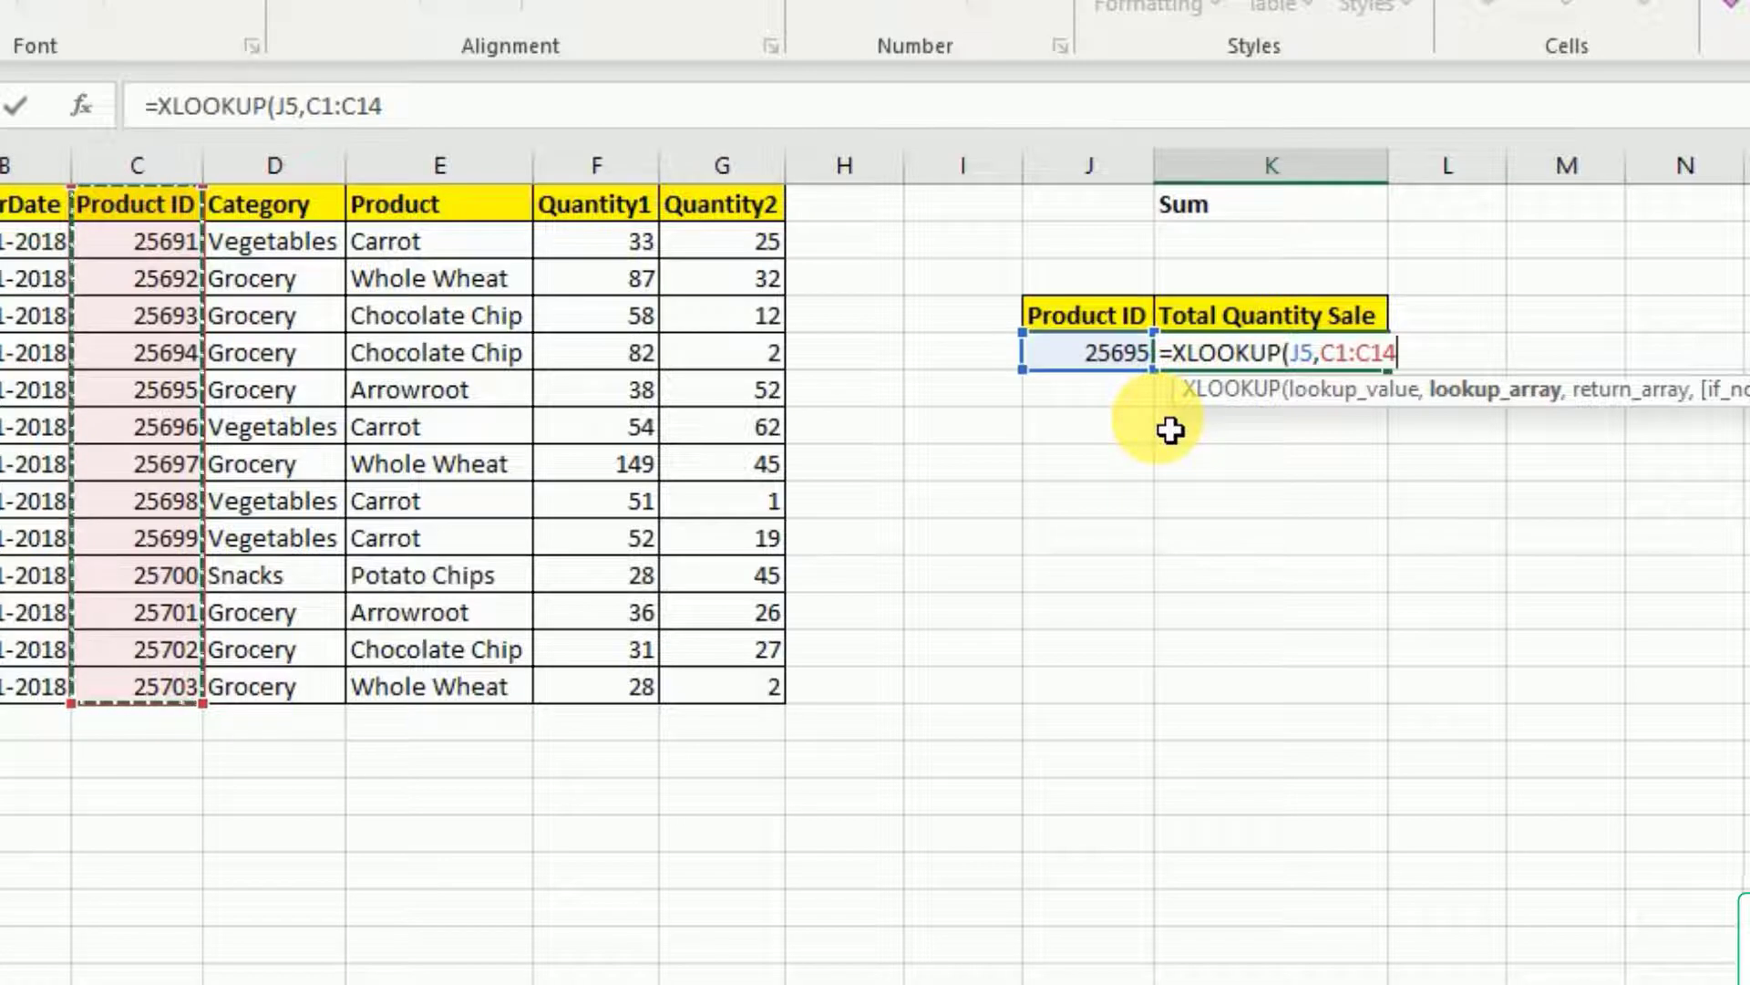
type(",")
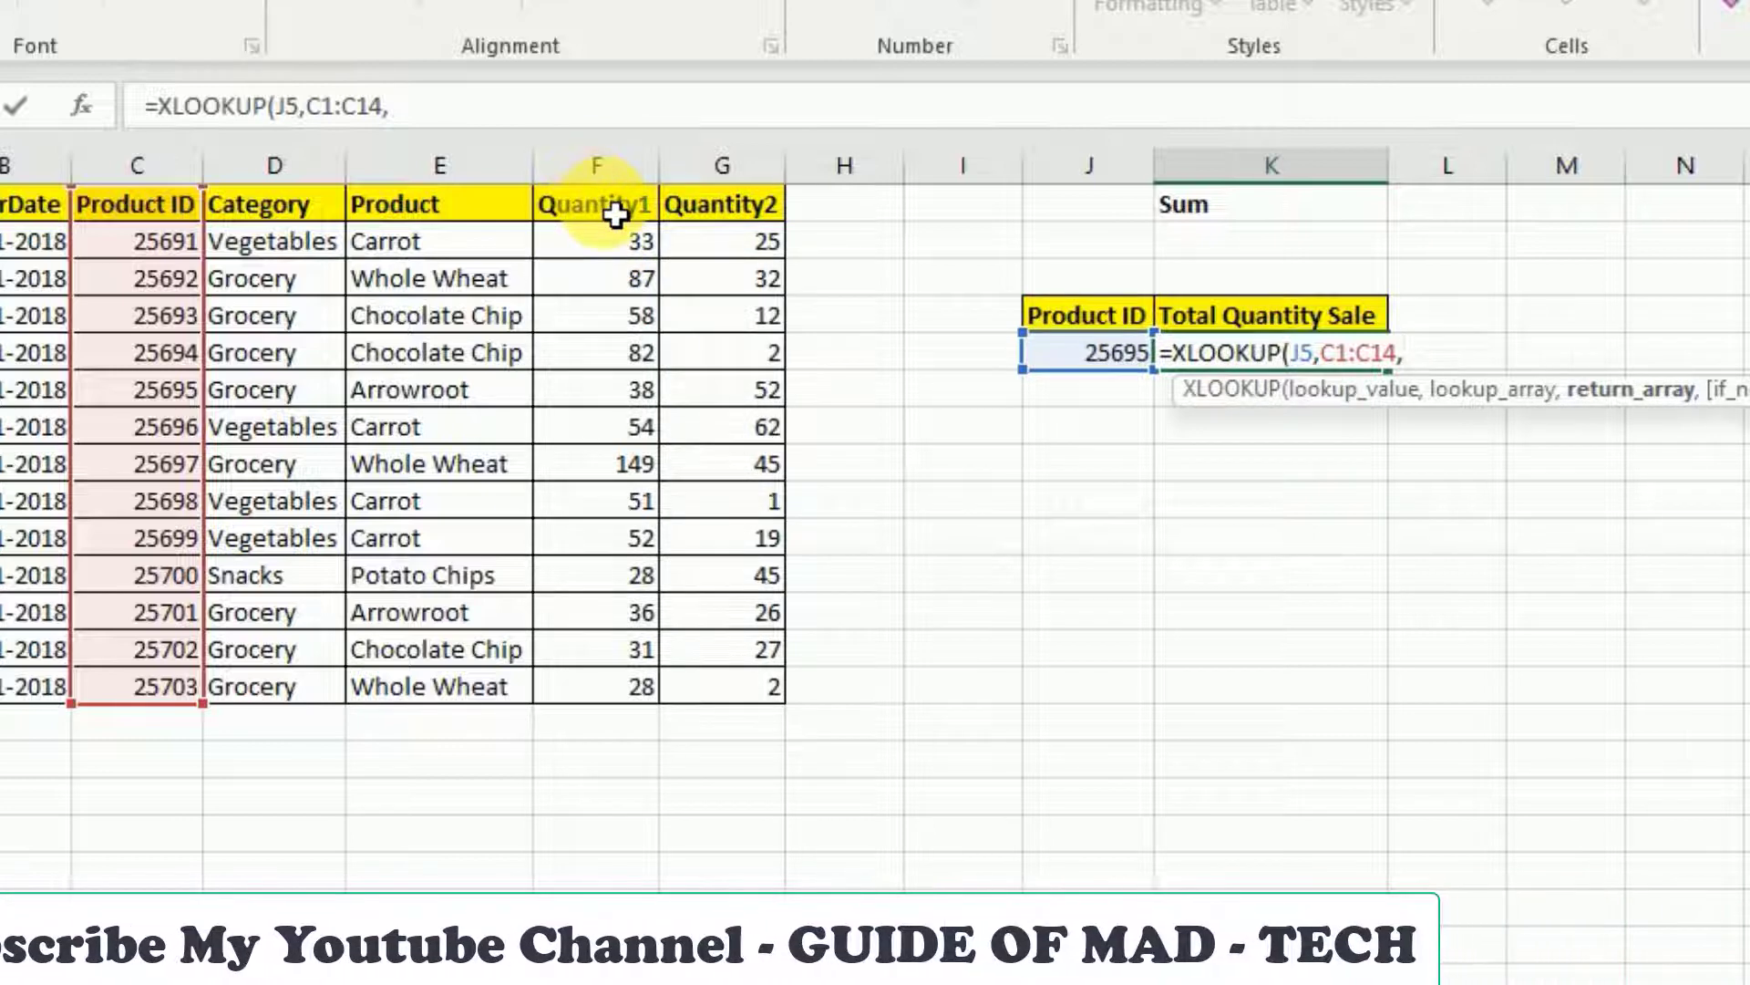
left_click_drag(615, 214, 590, 687)
type("+")
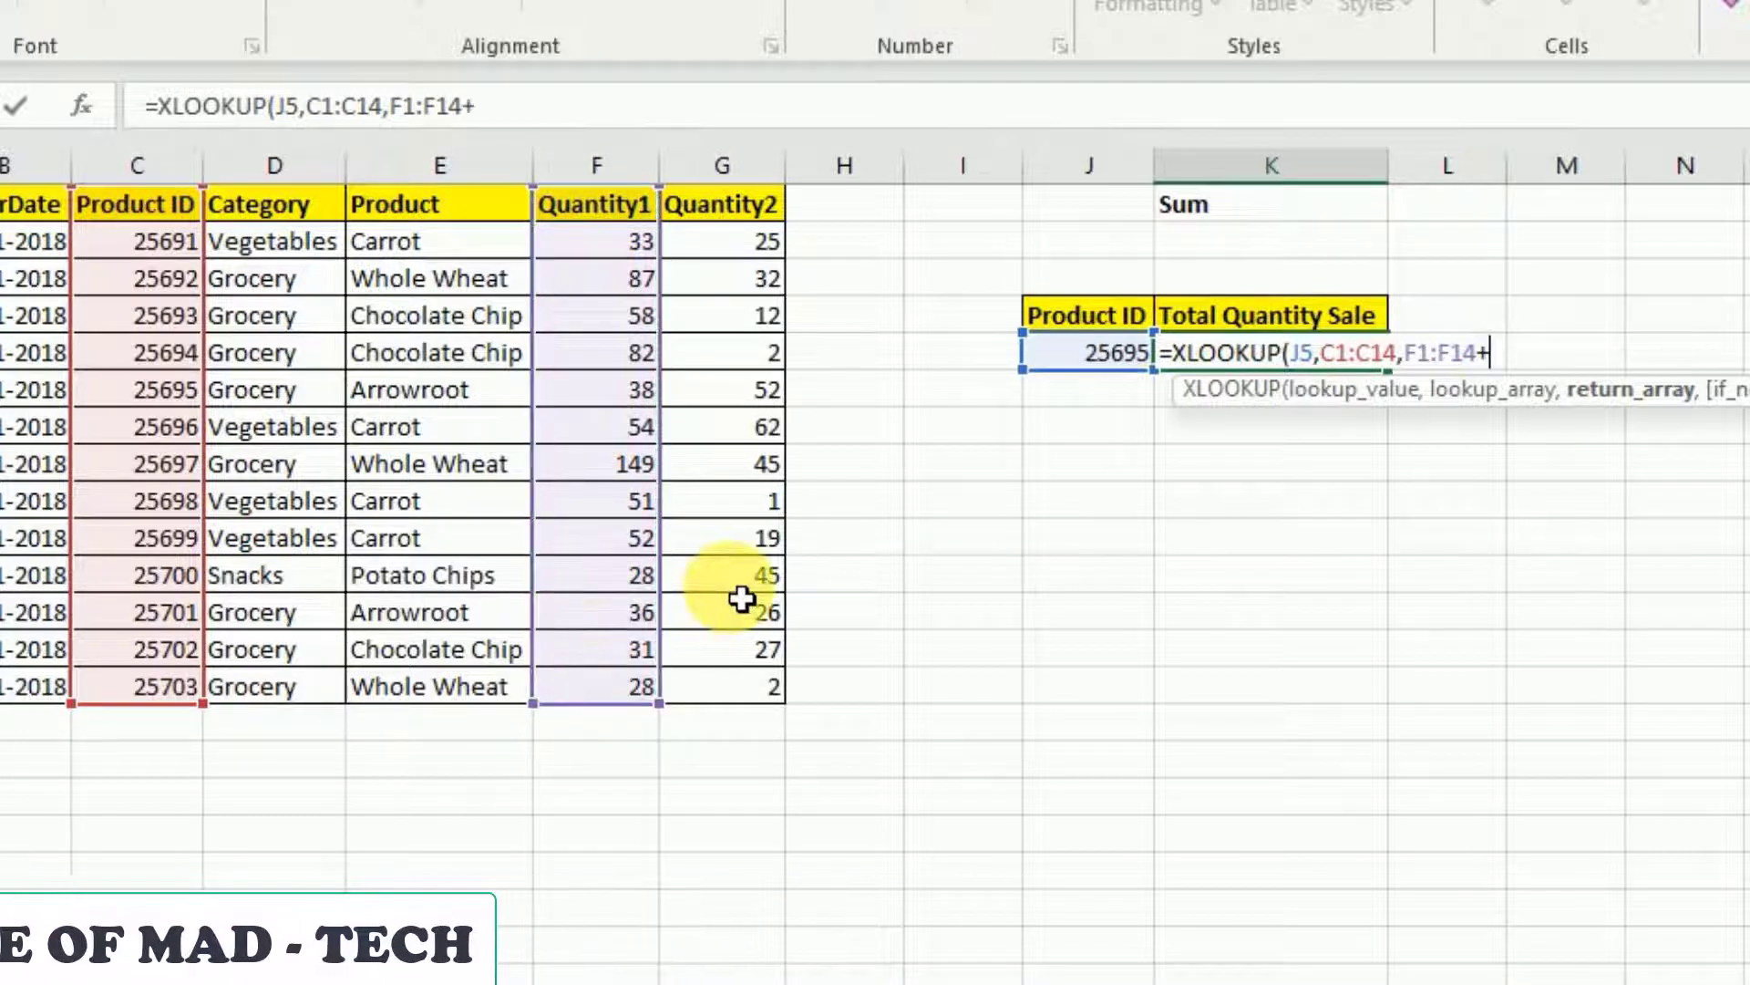
left_click_drag(778, 210, 740, 683)
key("Return")
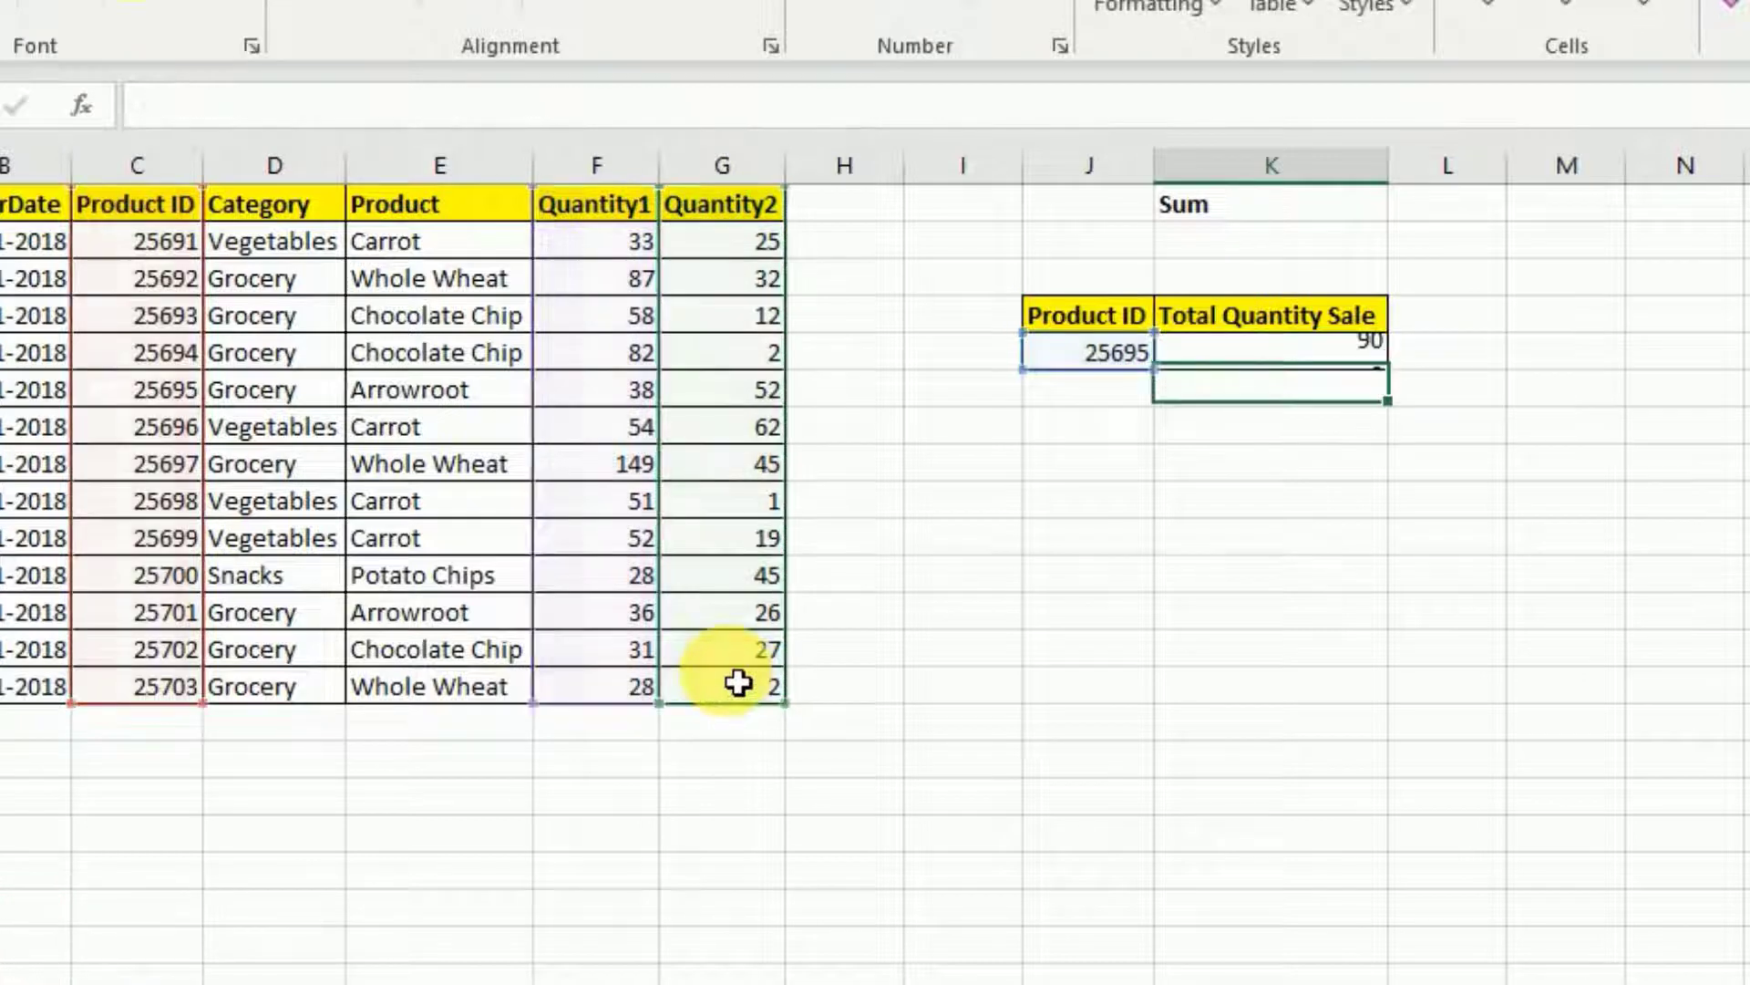
key("Up")
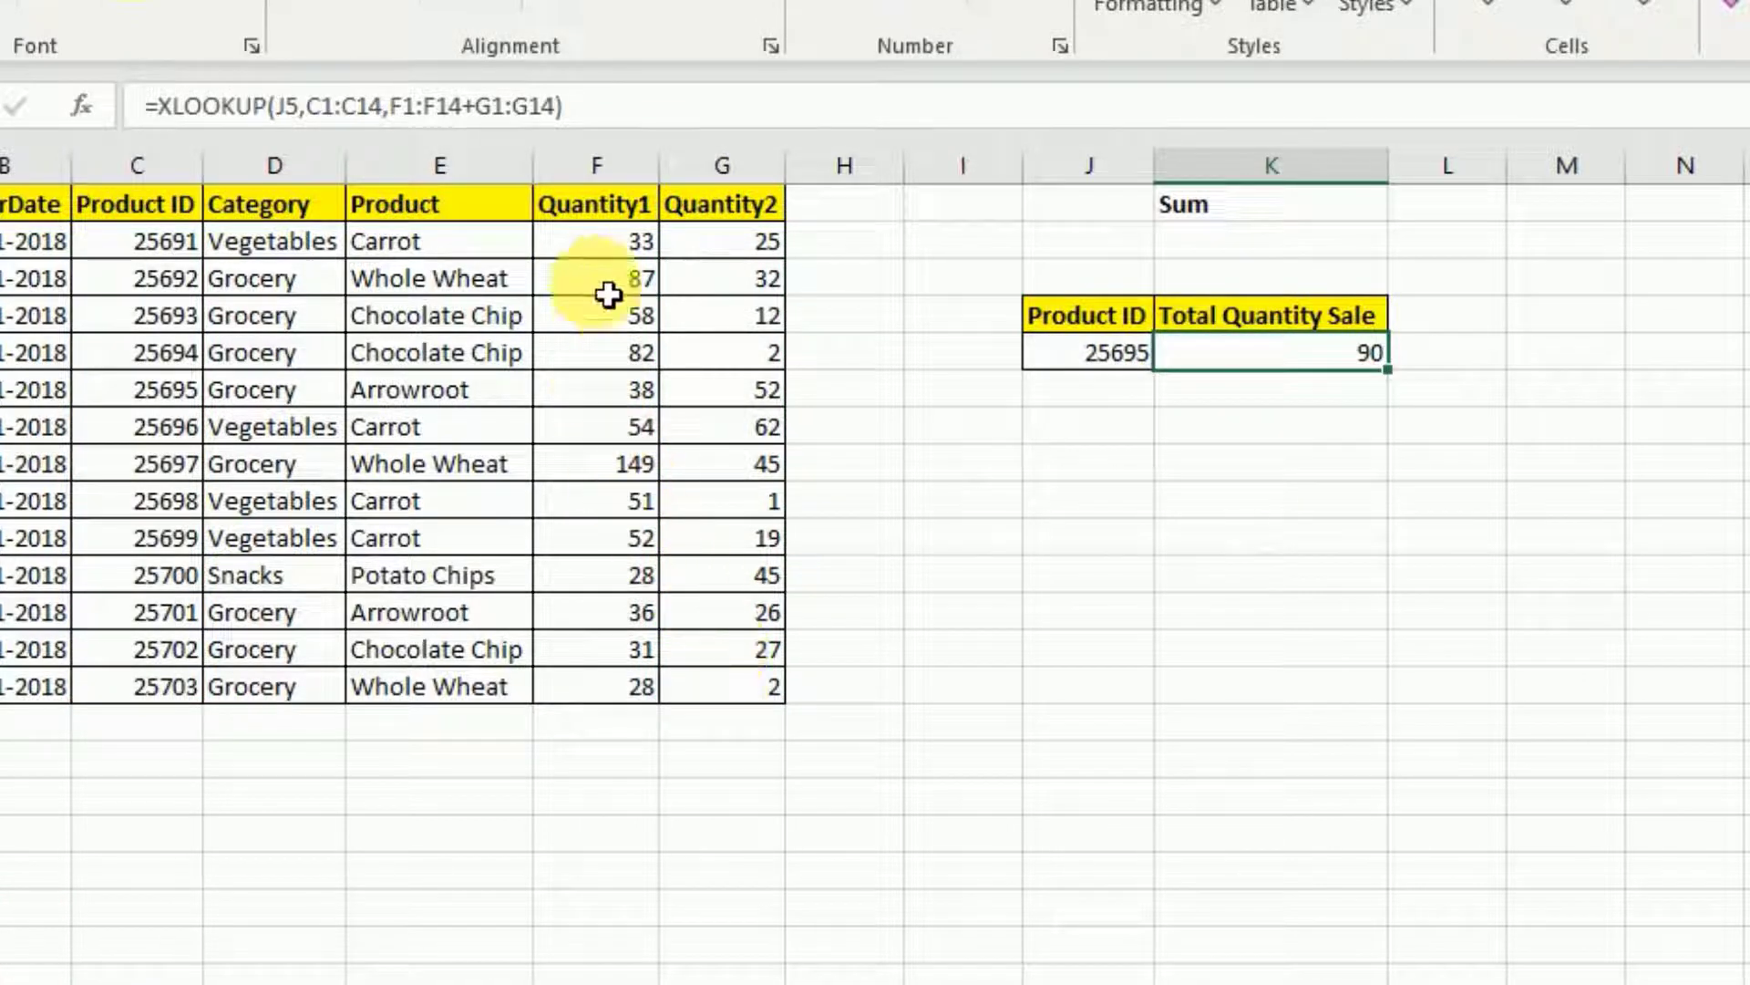
- Cross-check the total in K5 by adding product 25695's two quantities in H6 with =F6+G6
left_click(157, 394)
left_click(615, 400)
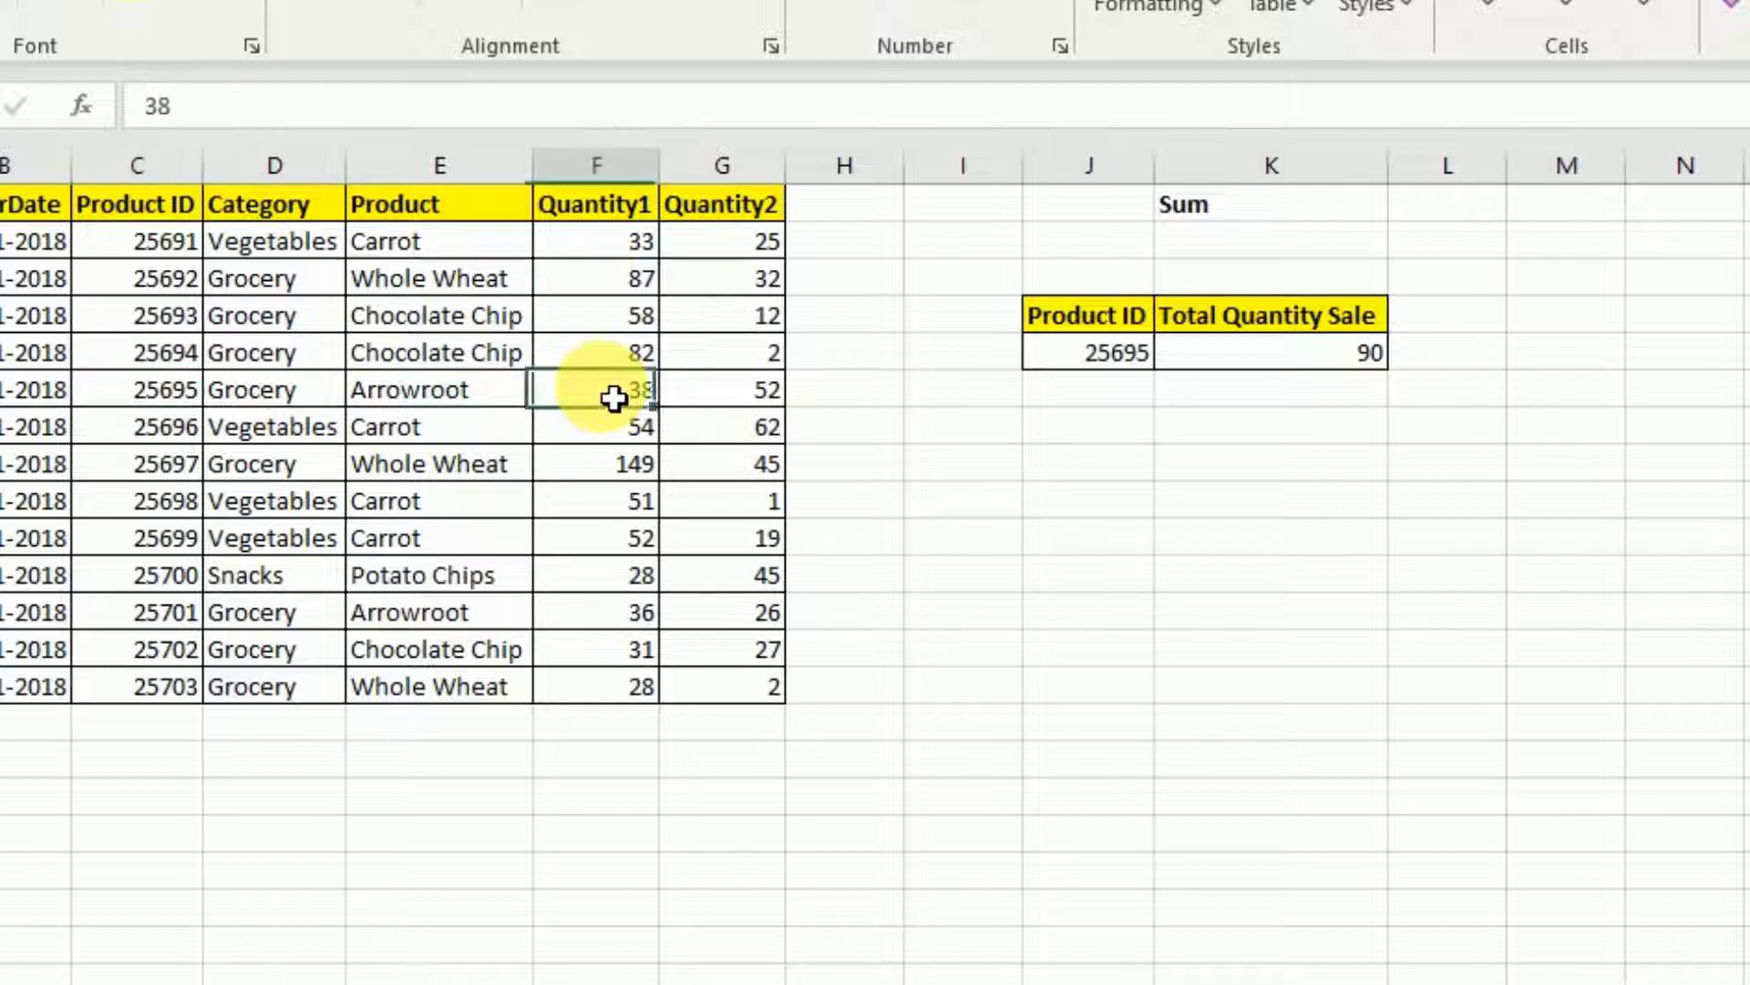
left_click(751, 406)
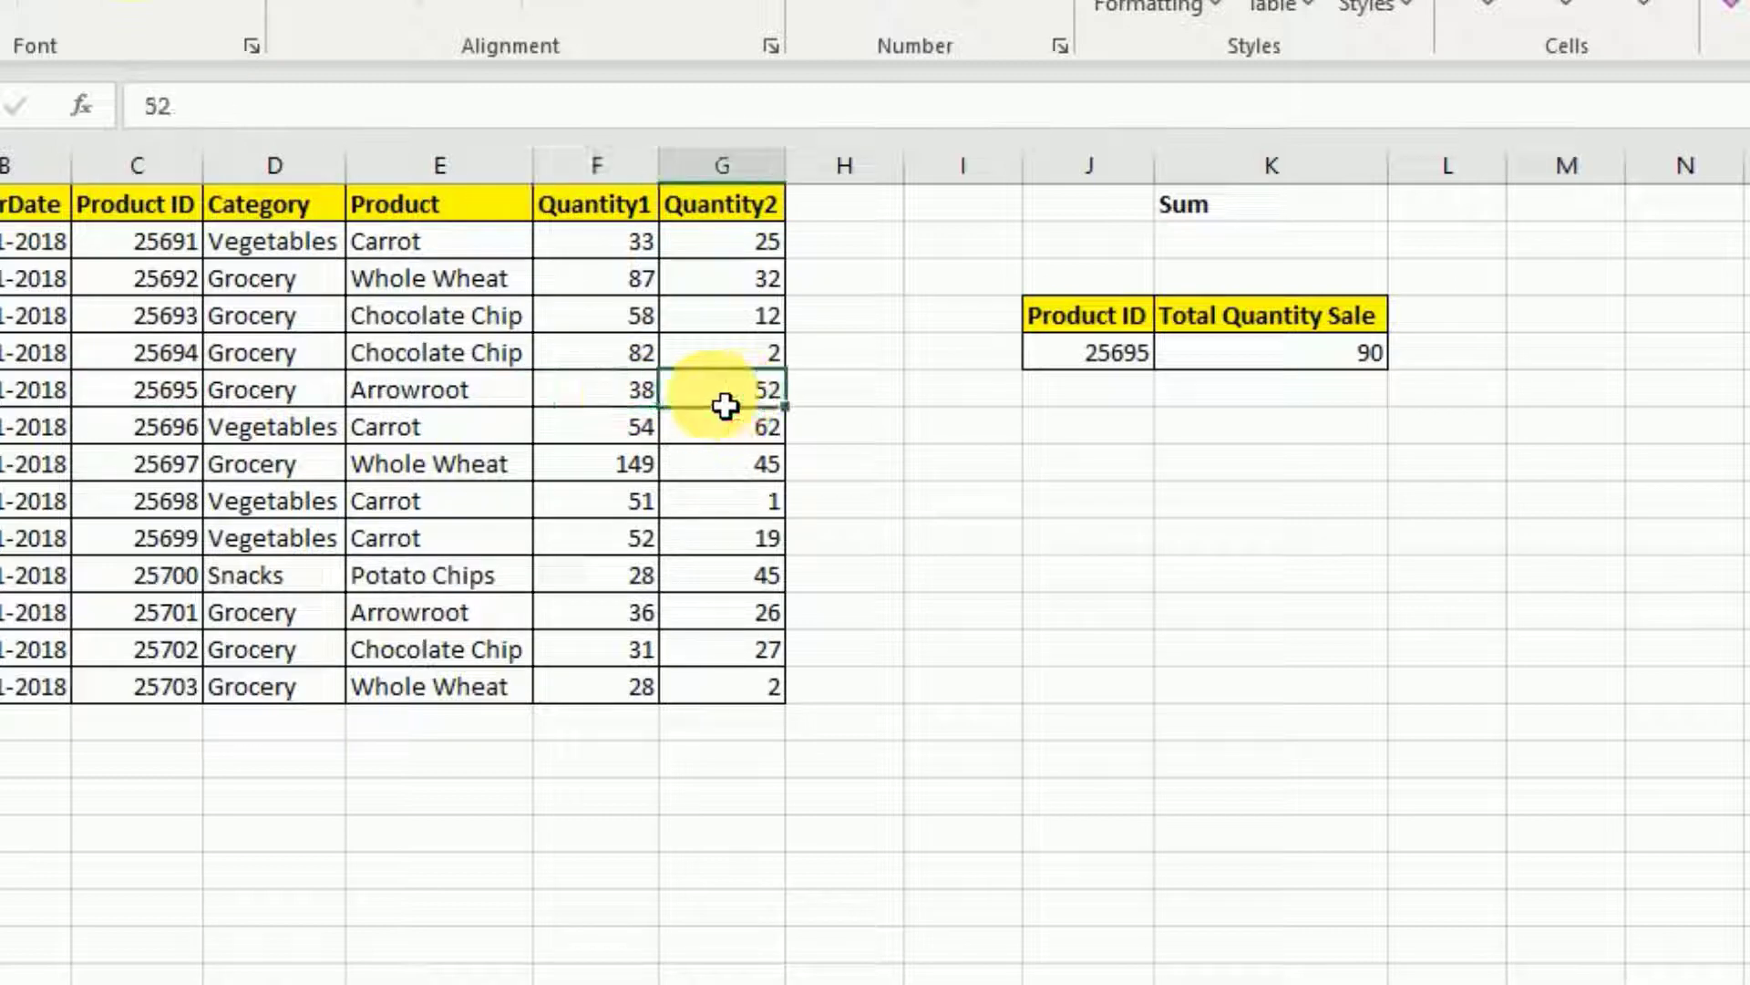
left_click(625, 401)
left_click(773, 403)
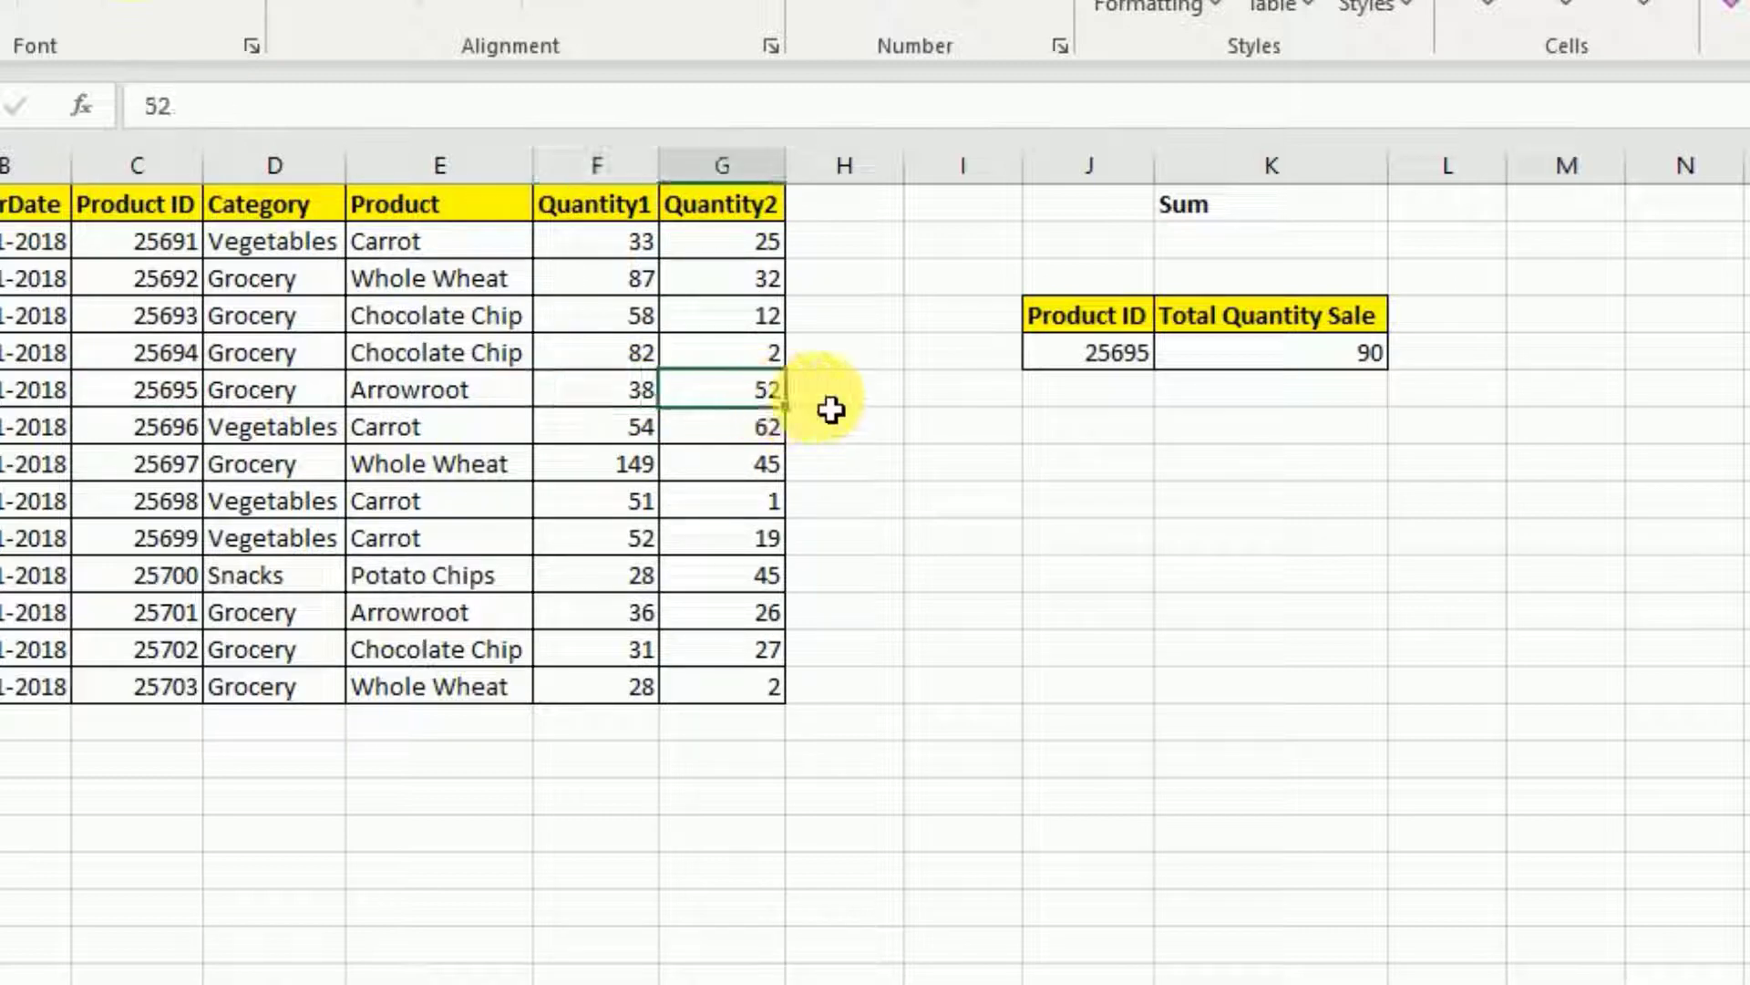
left_click(866, 408)
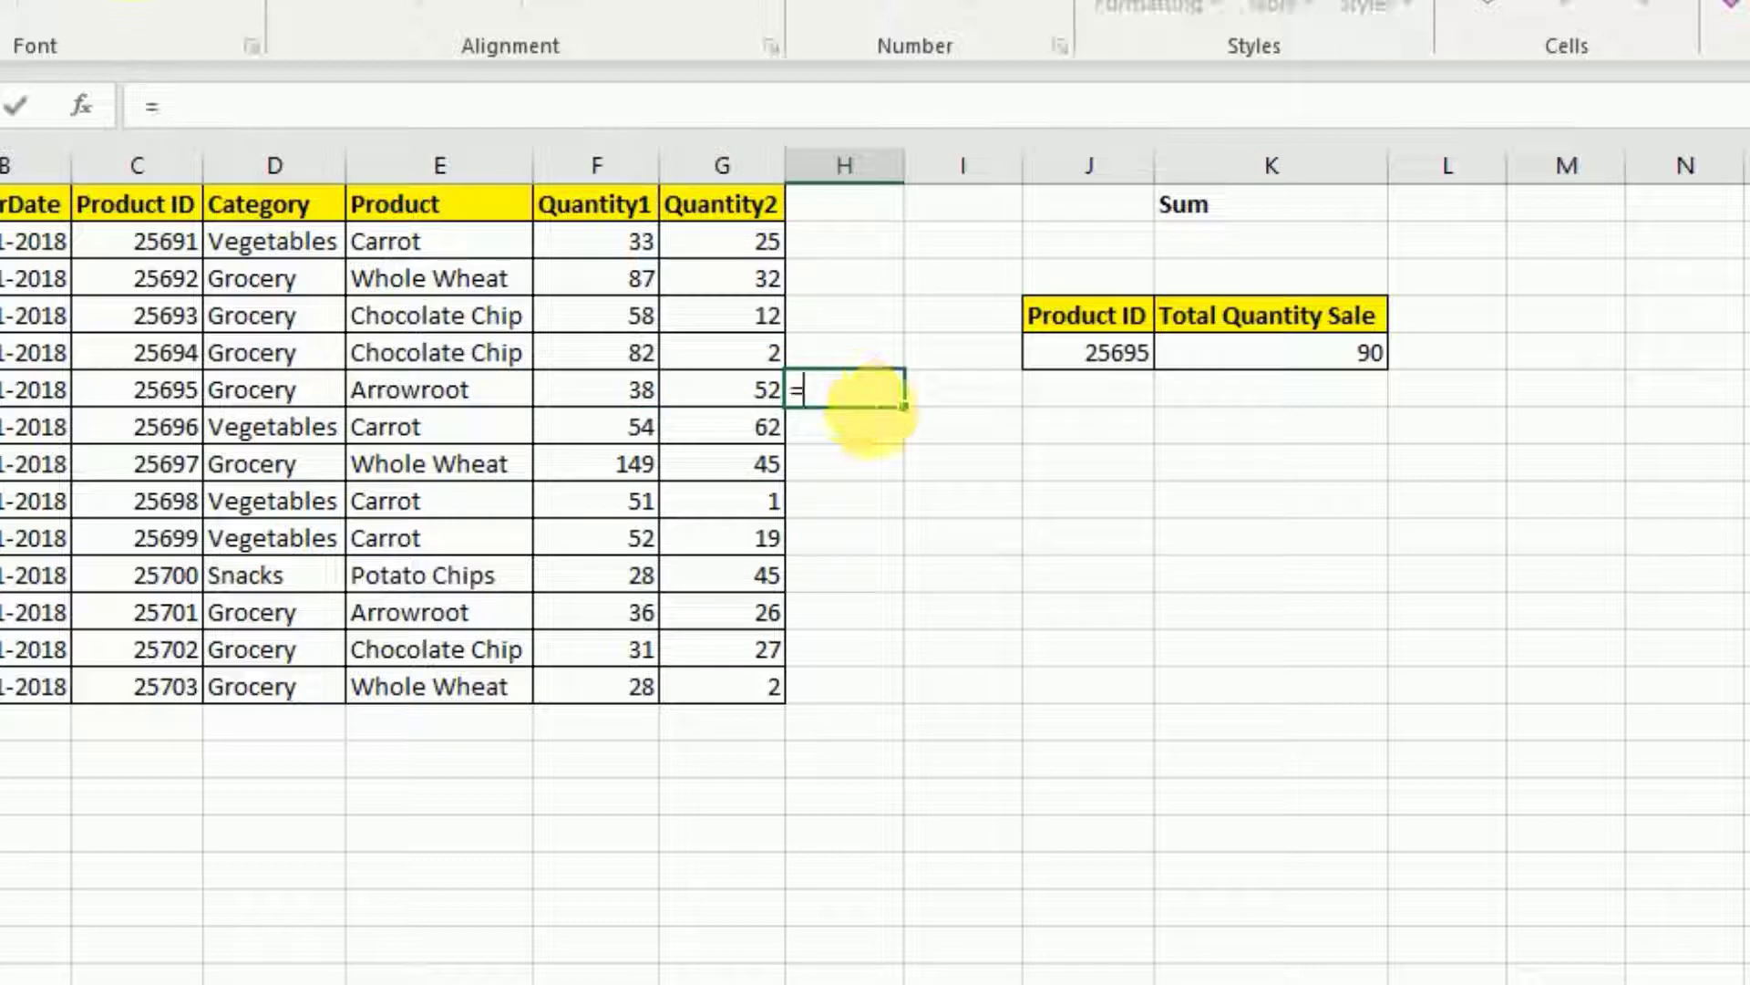
key("Left")
key("Left")
key("Return")
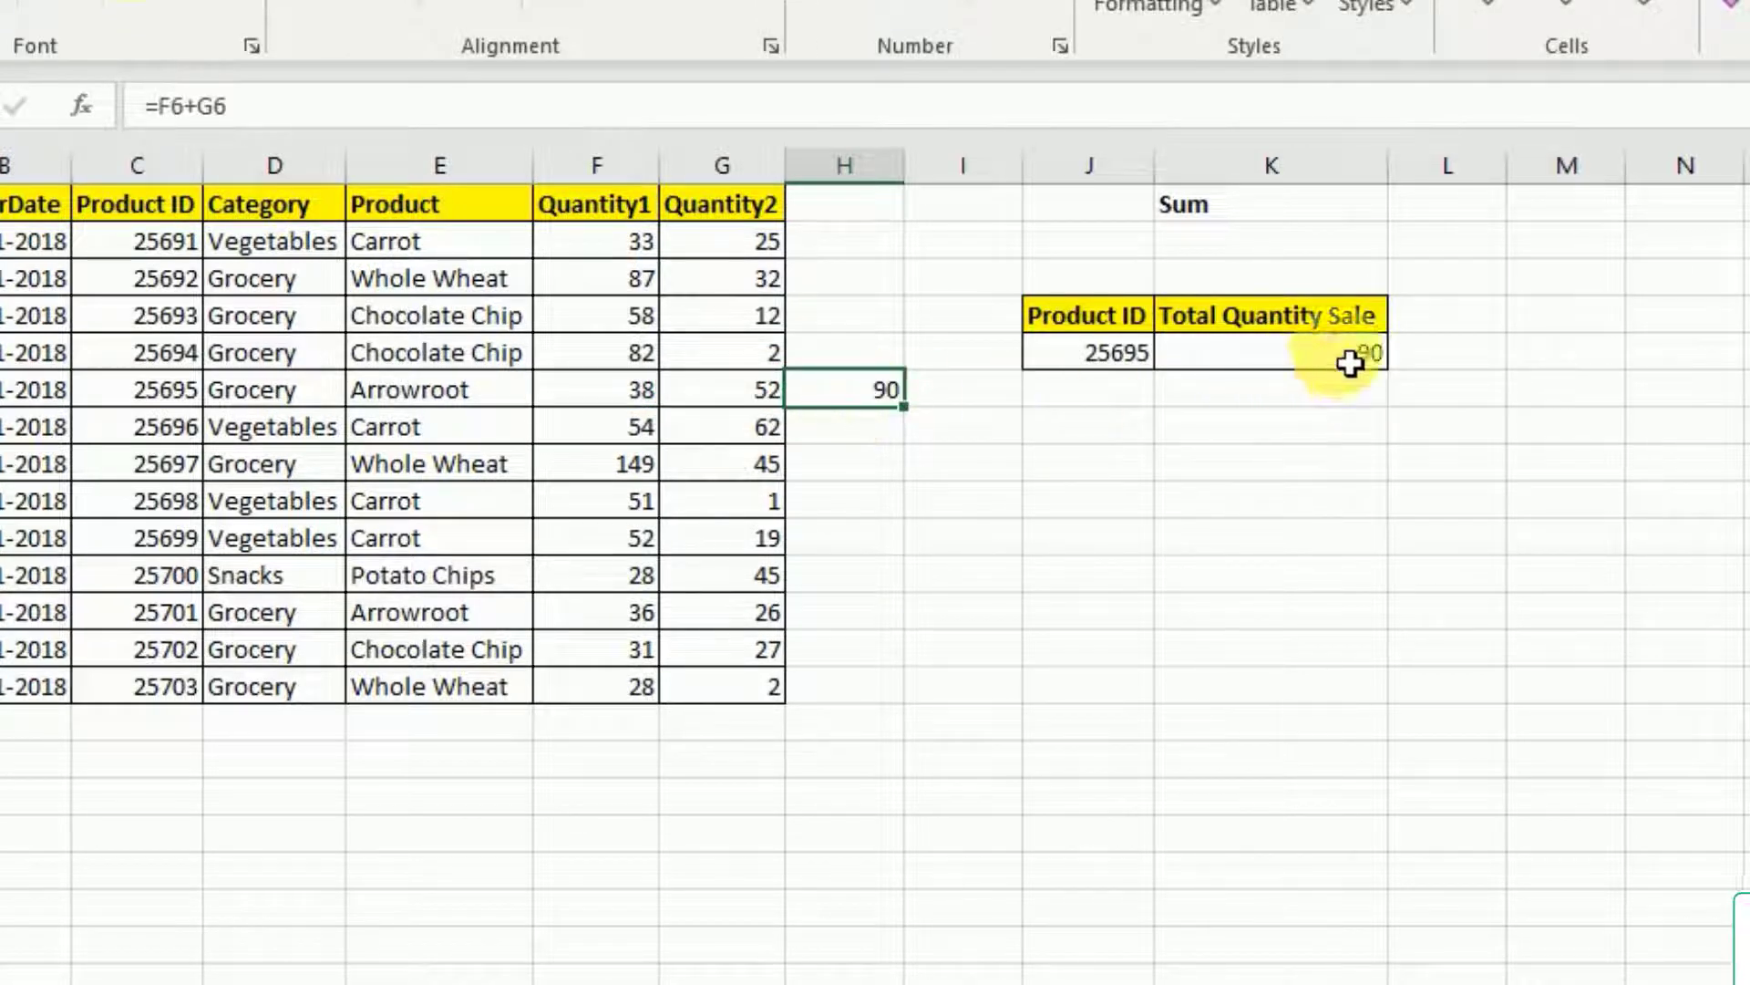
left_click(1350, 364)
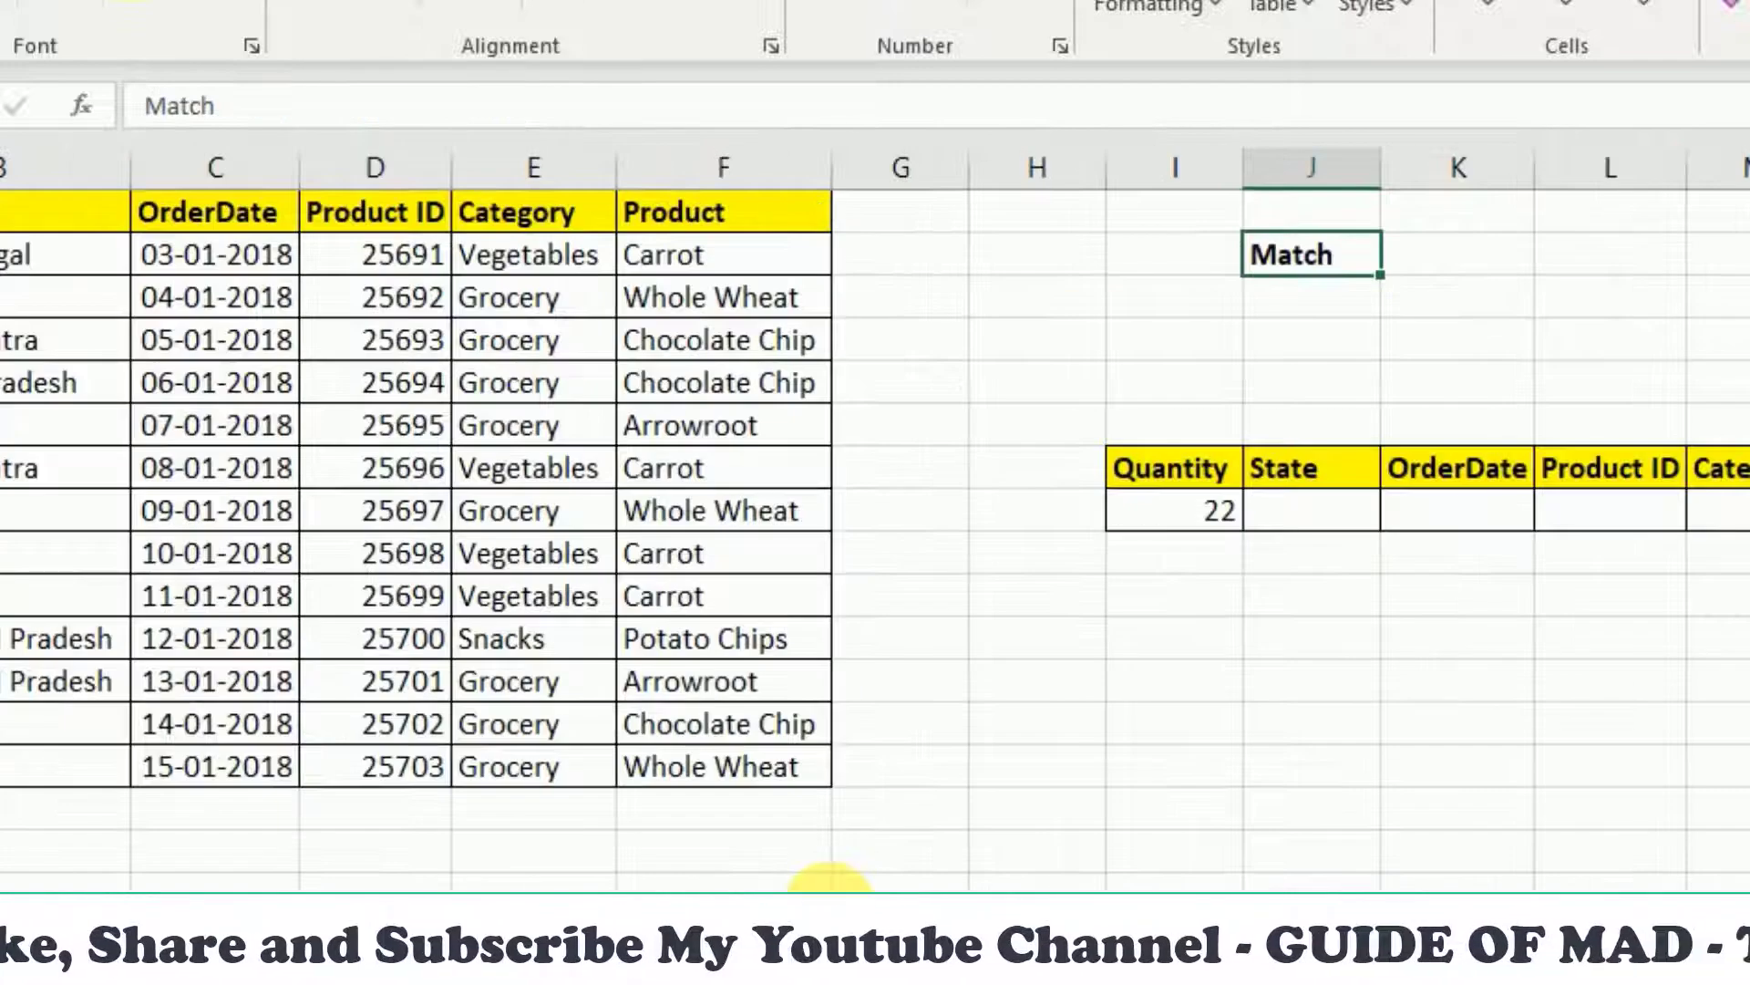
- On Sheet5, enter =XLOOKUP(I8,A1:A14,B1:F14) in J8 to return State through Product for the quantity in I8
left_click(1375, 827)
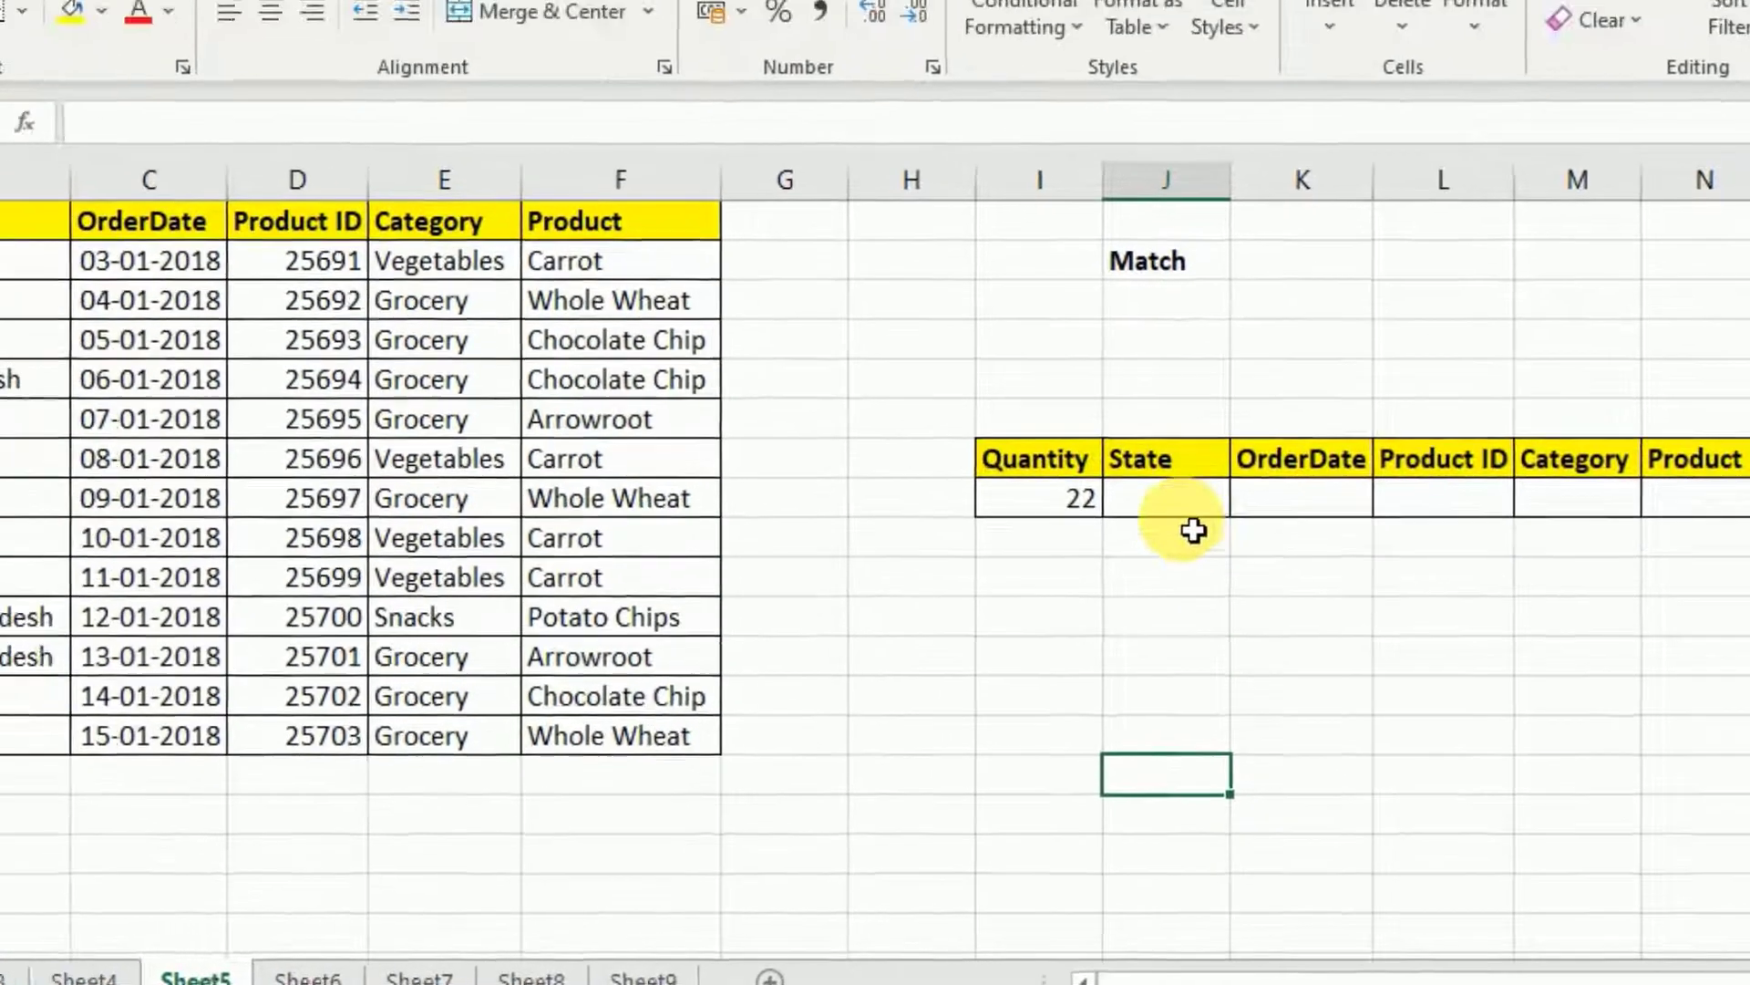
left_click(1140, 463)
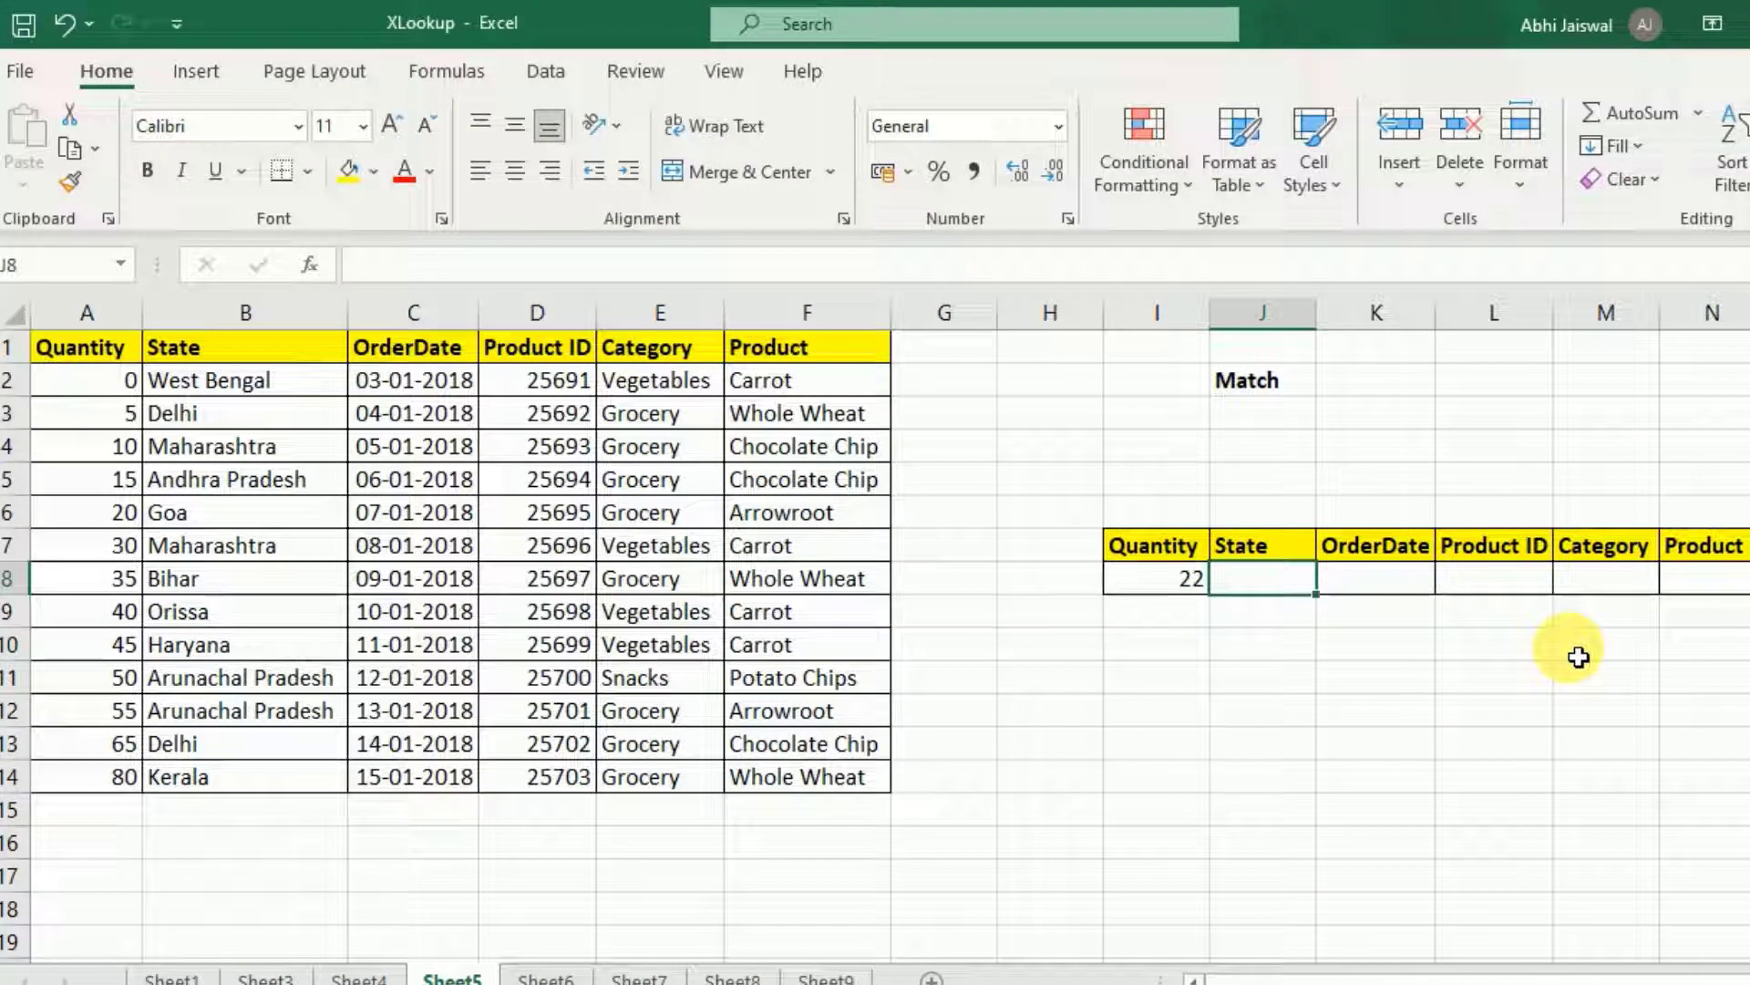
type("=c")
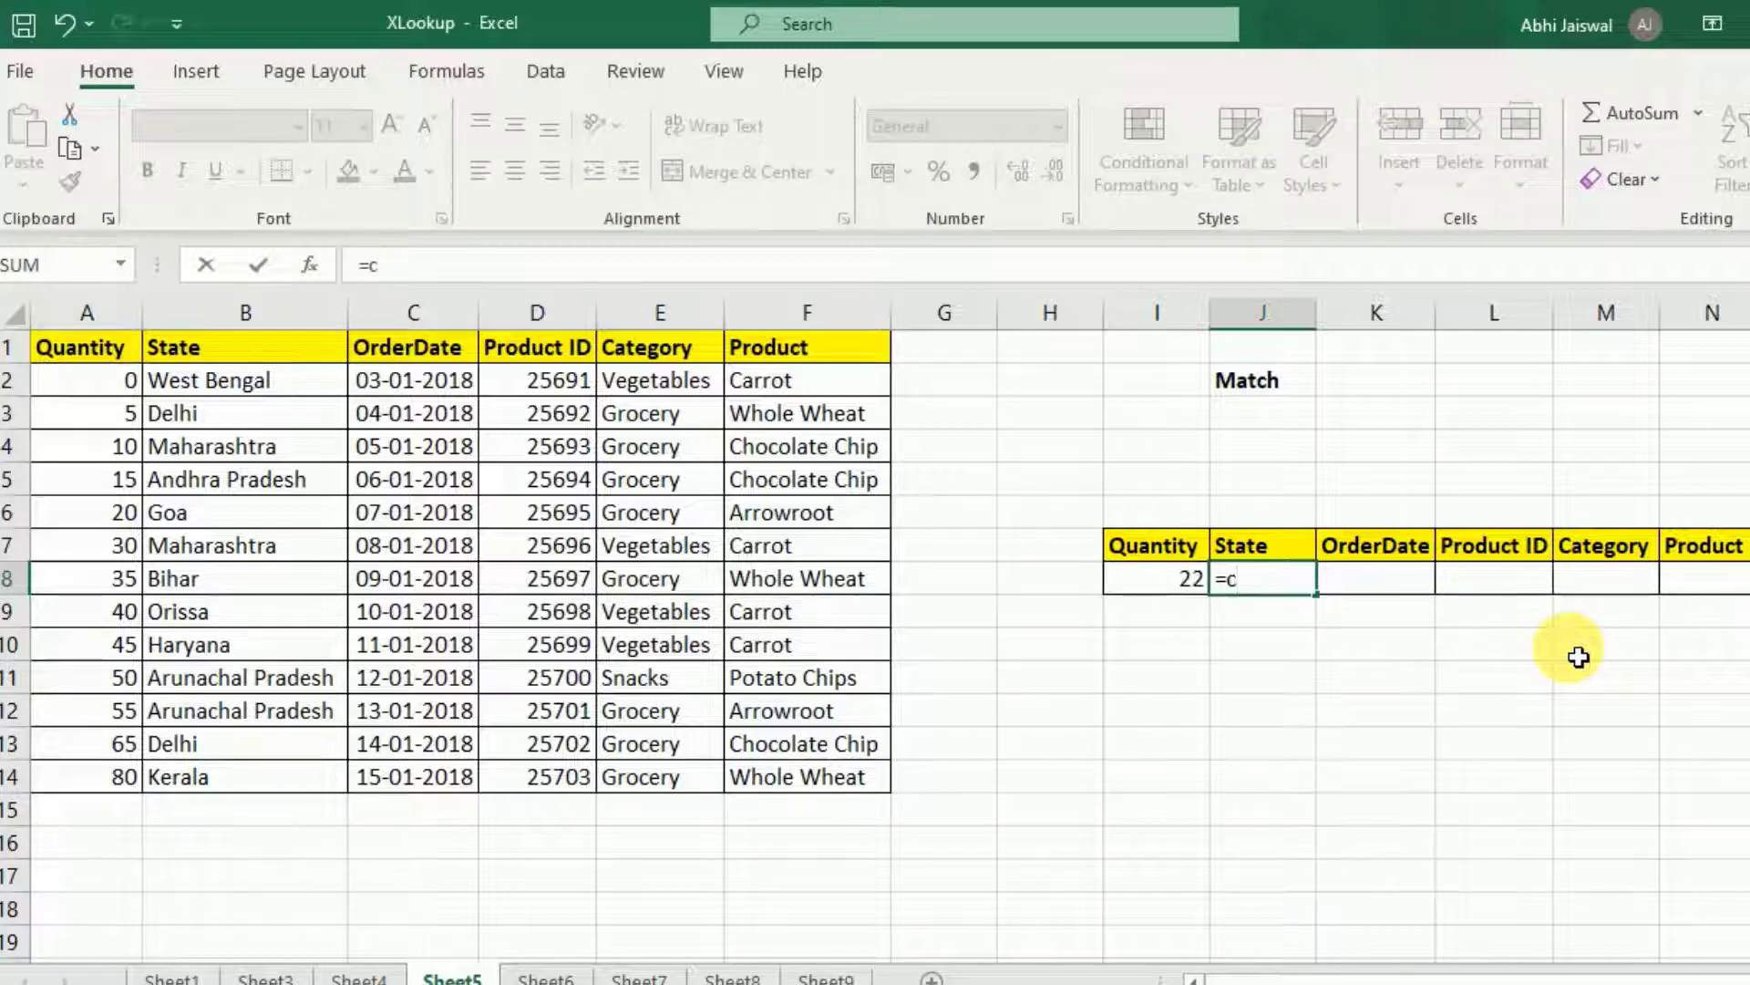
type("xc")
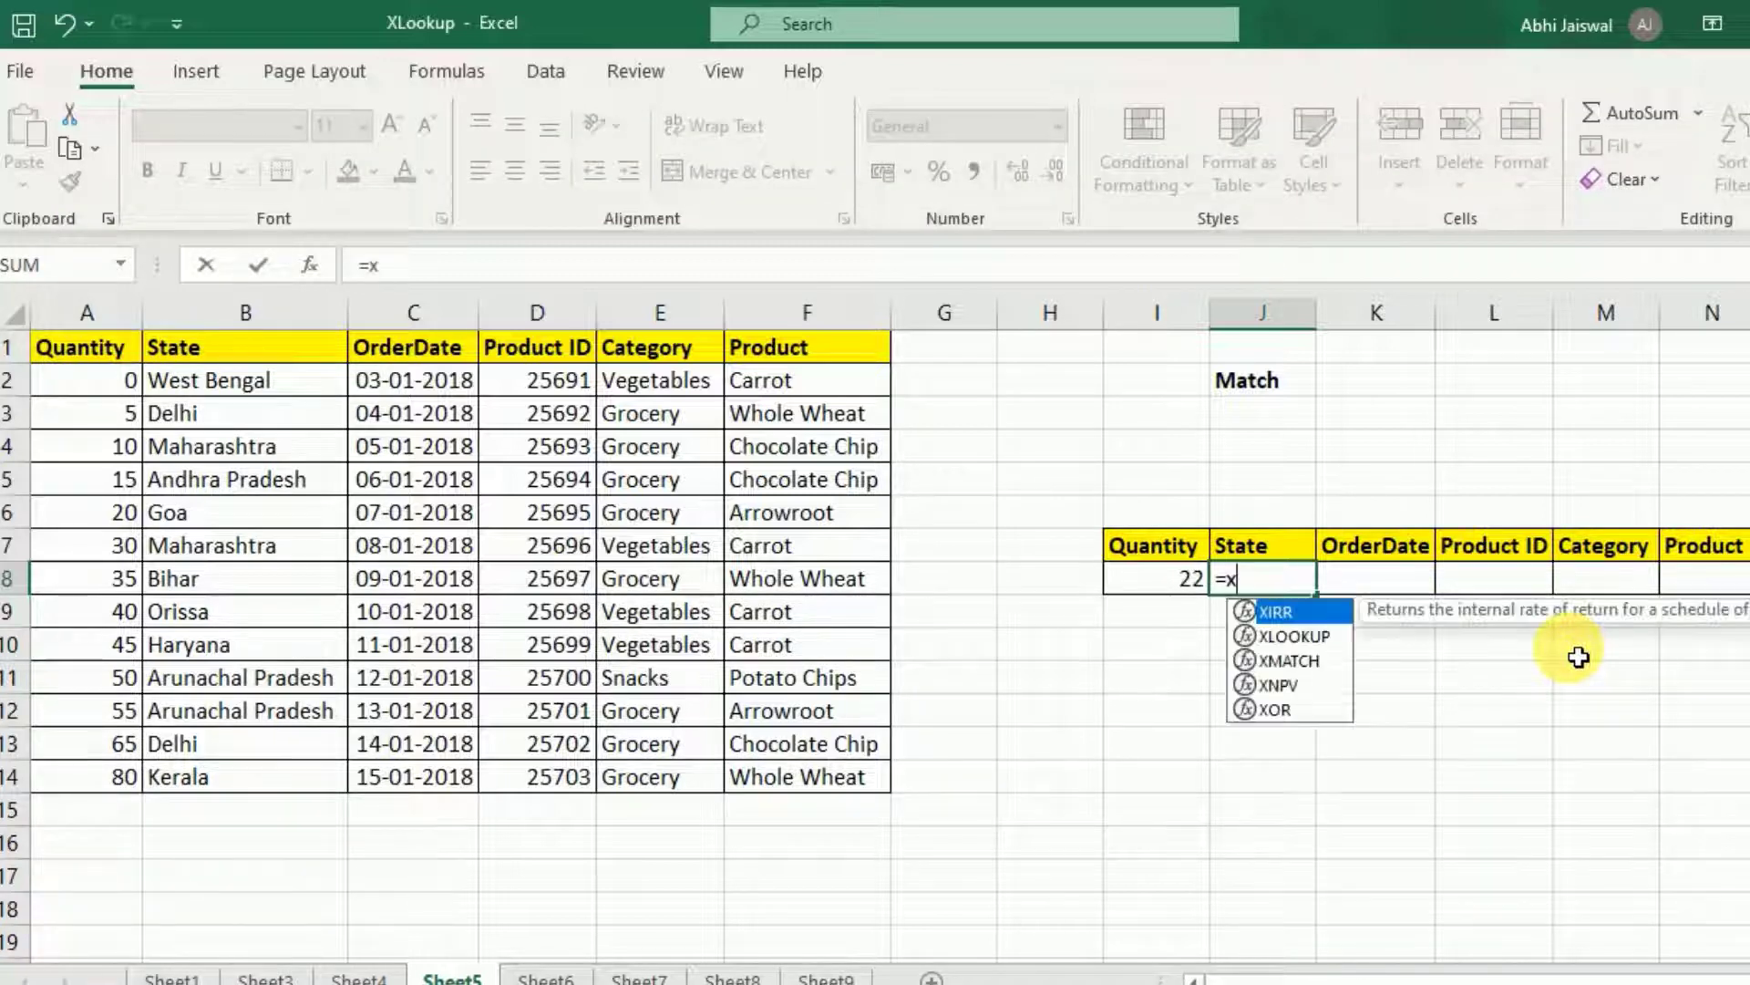
key("BackSpace")
key("Down")
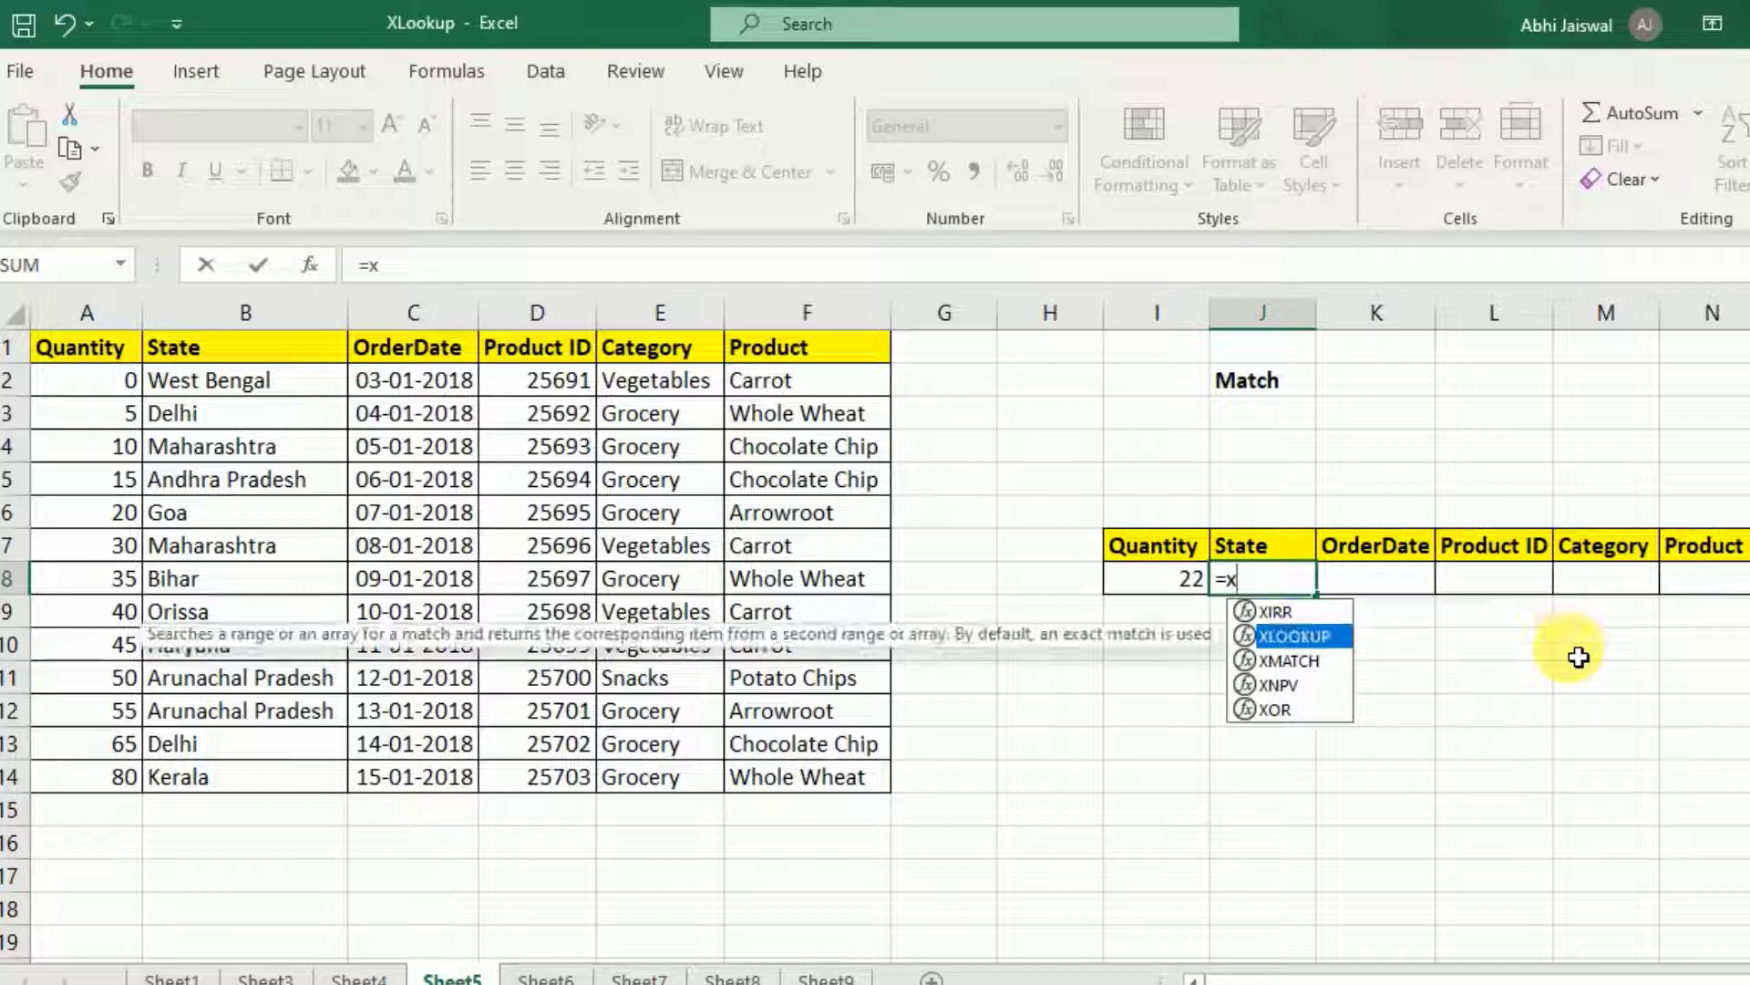
key("Tab")
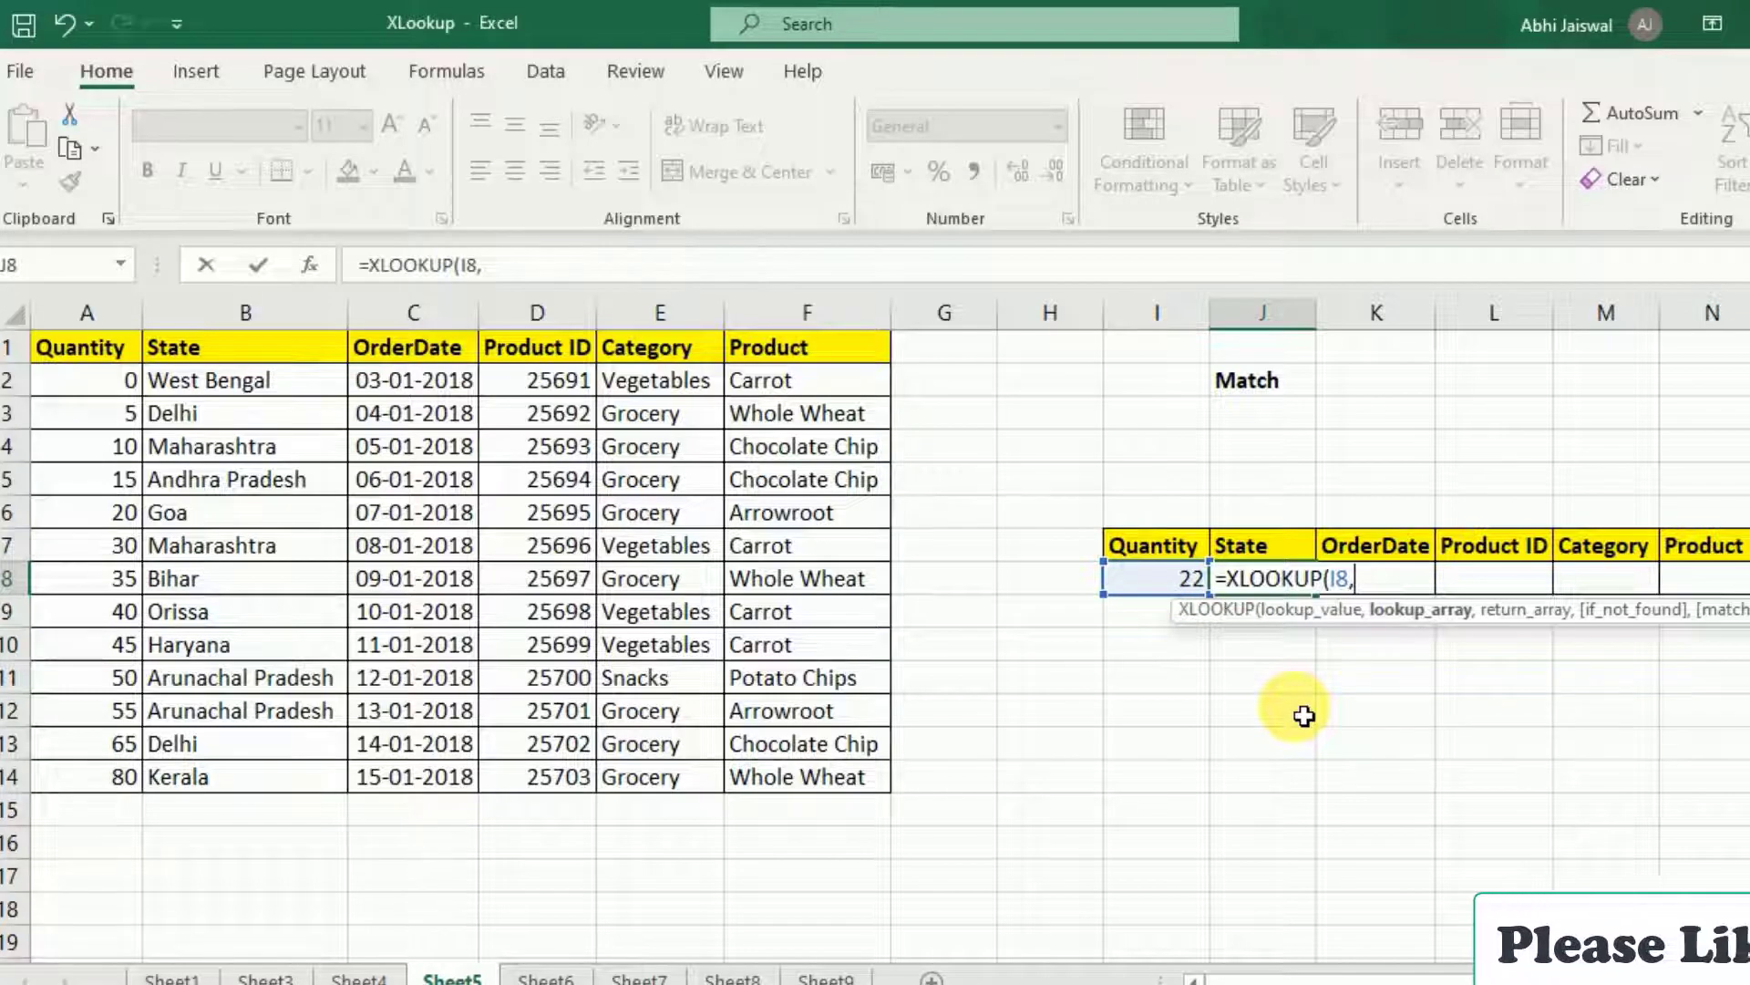
left_click_drag(106, 342, 113, 779)
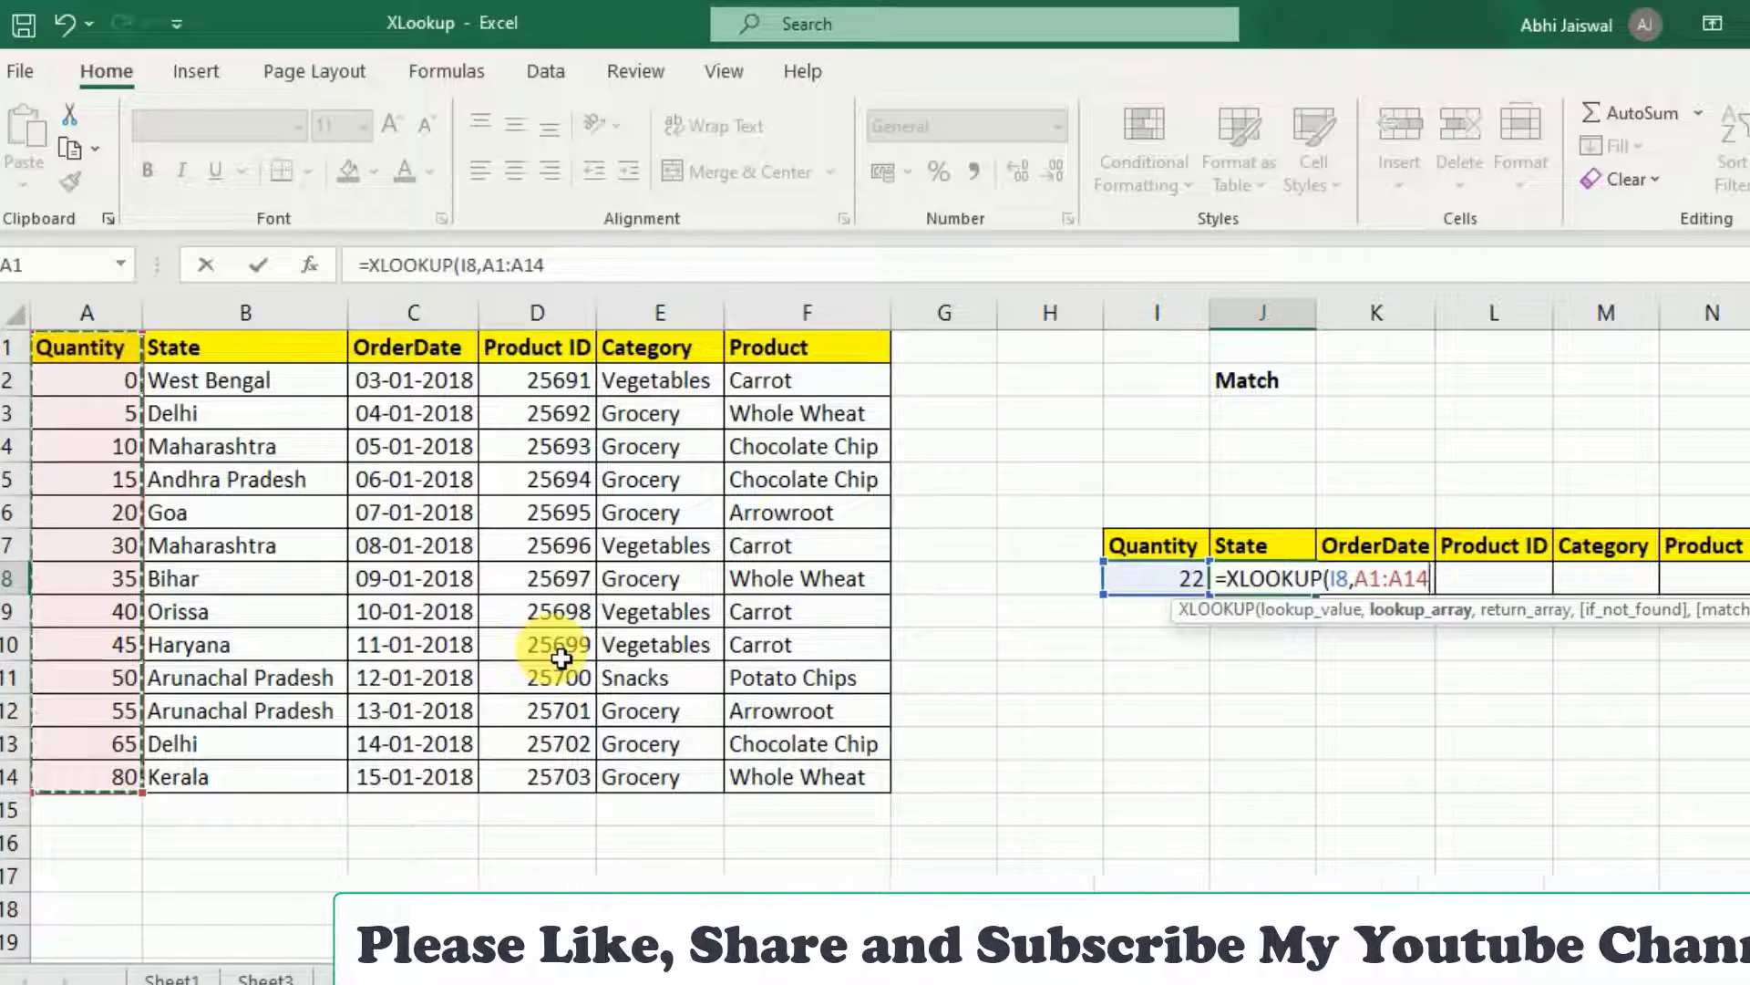
type(",")
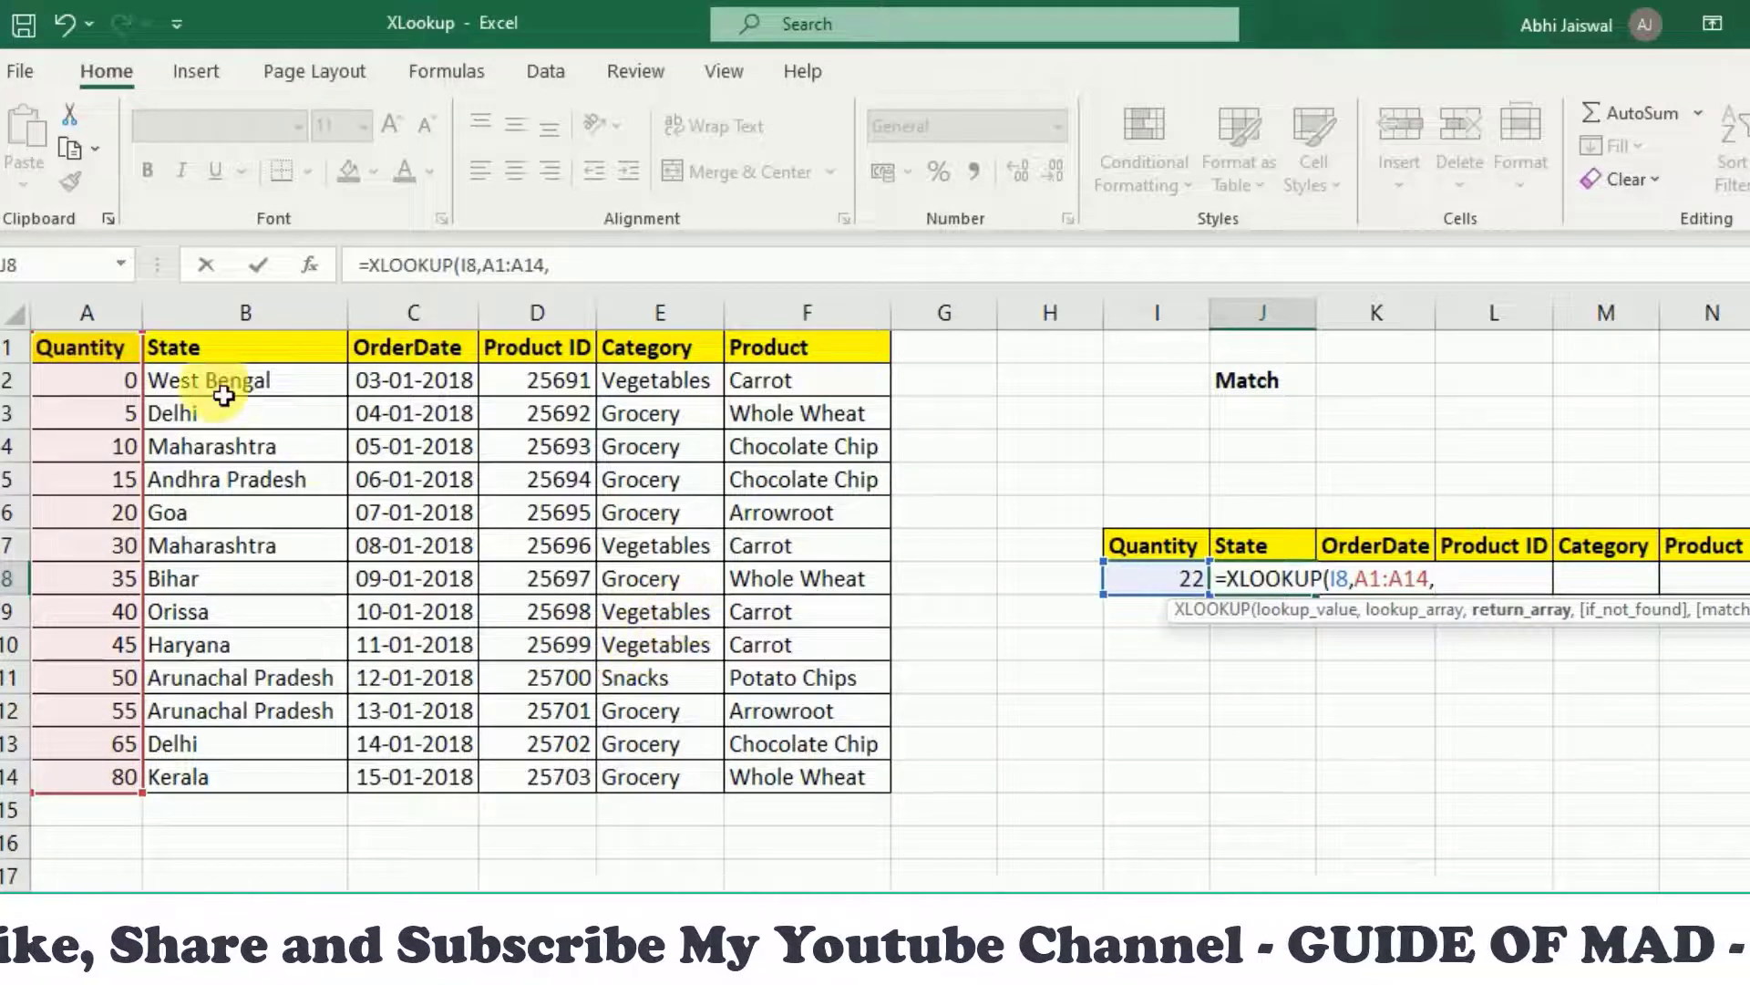
left_click_drag(227, 352, 831, 799)
key("Return")
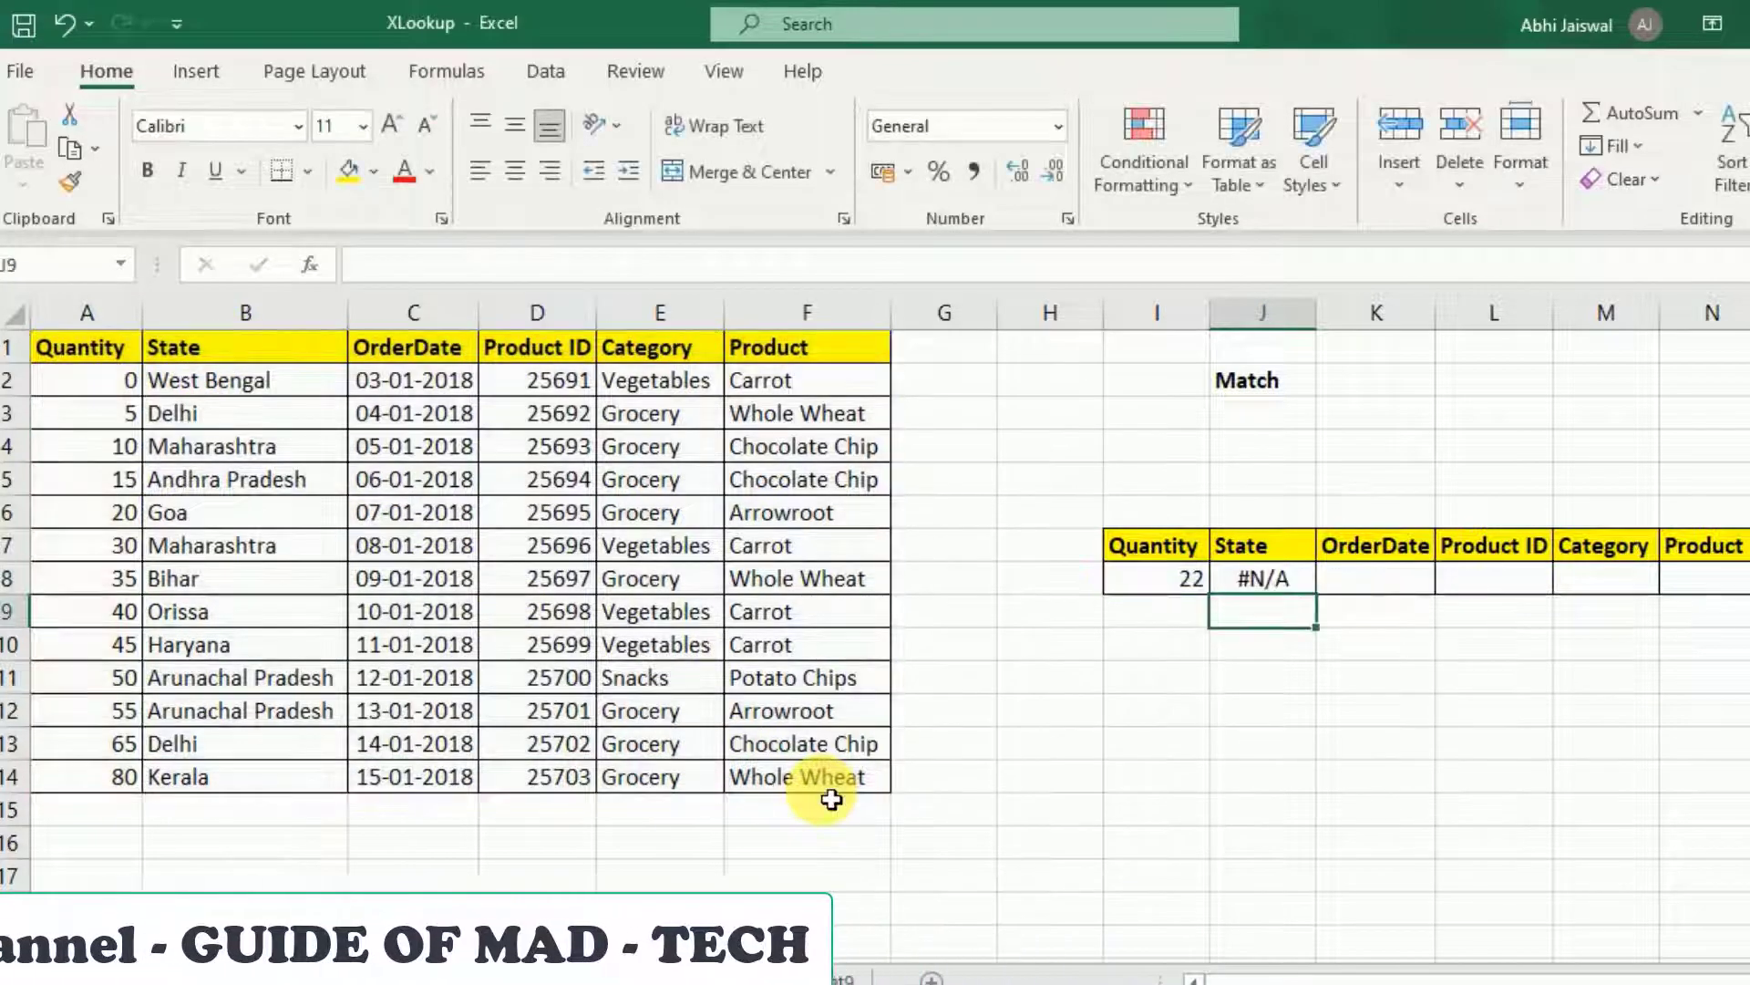
key("Up")
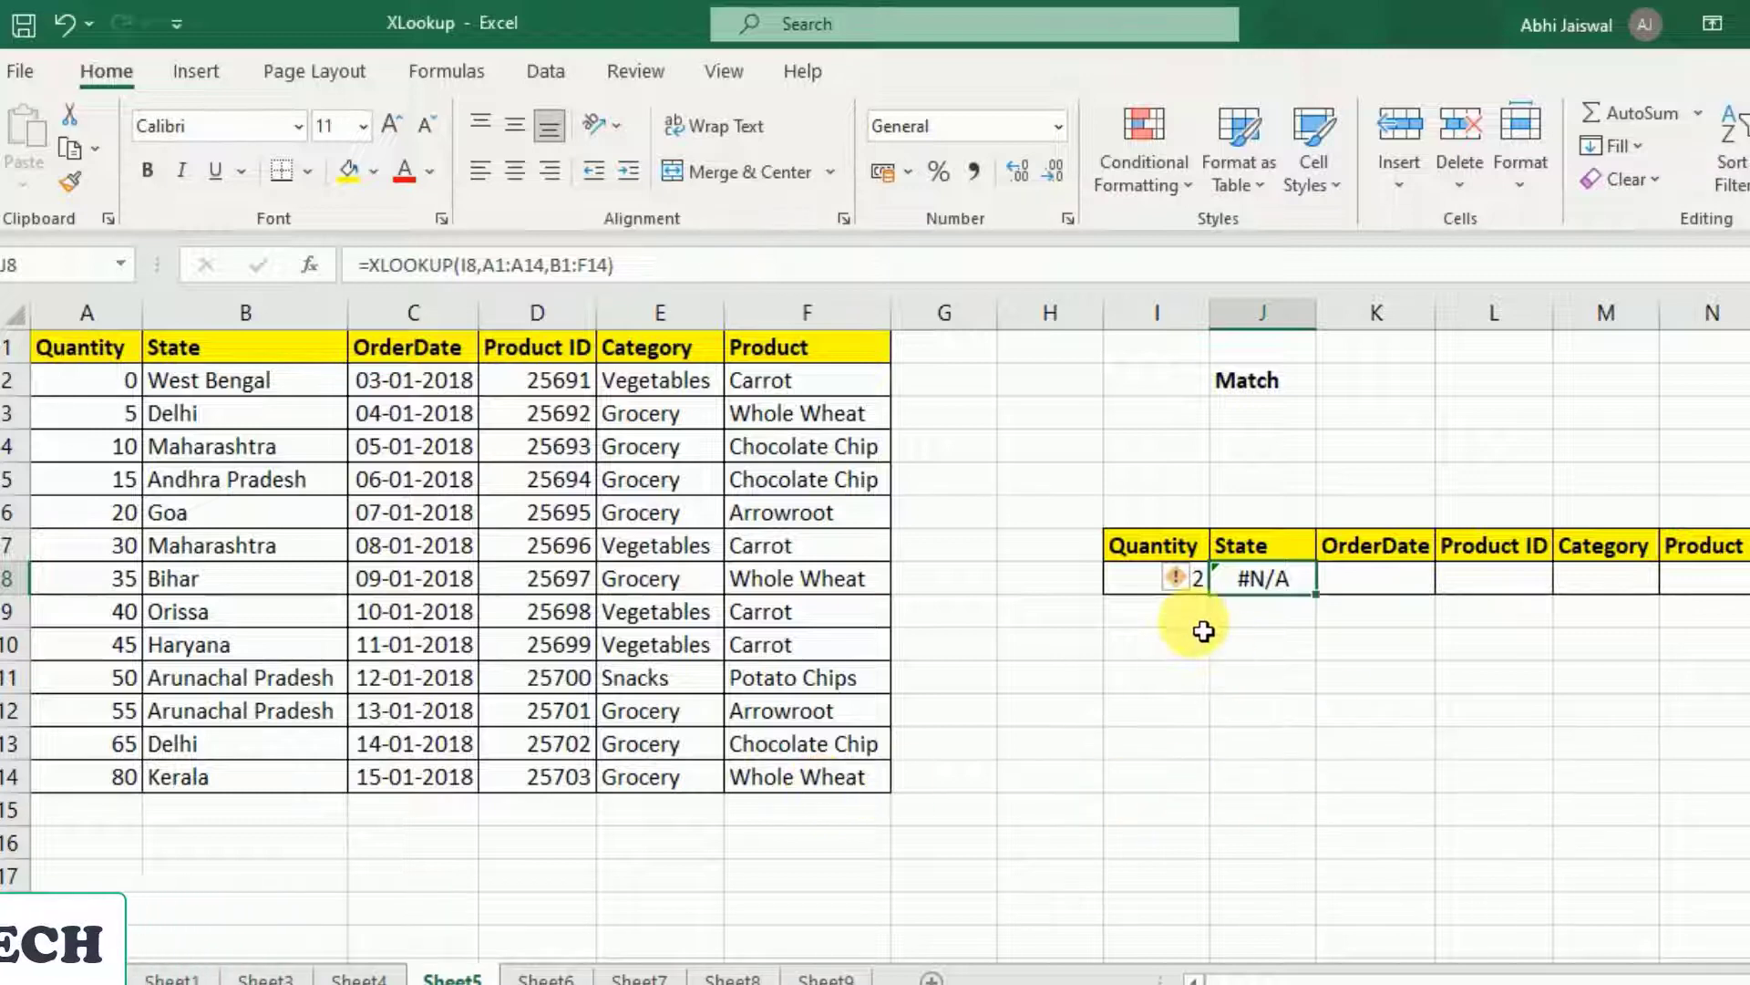
- Re-enter 22 as the lookup quantity in I8
left_click(1133, 578)
type("22")
key("ctrl+Return")
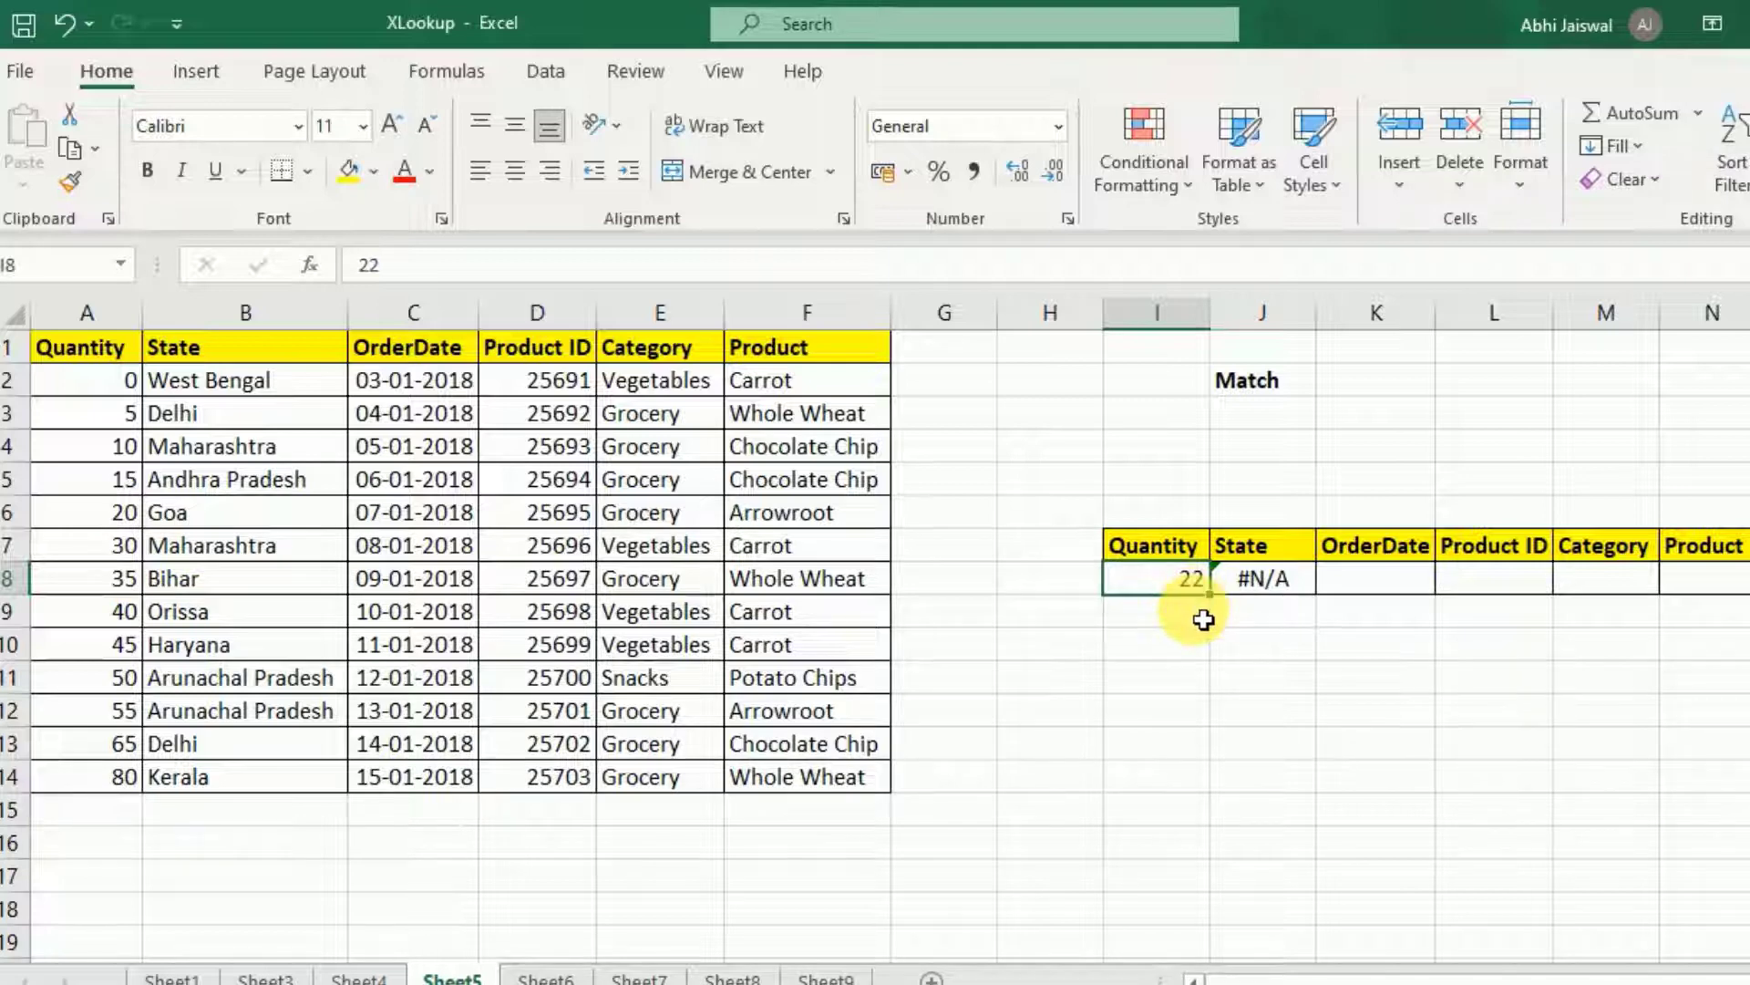
- Add match mode -1 (exact match or next smaller item) to the XLOOKUP in J8, leaving if_not_found empty
double_click(1291, 583)
left_click(1532, 577)
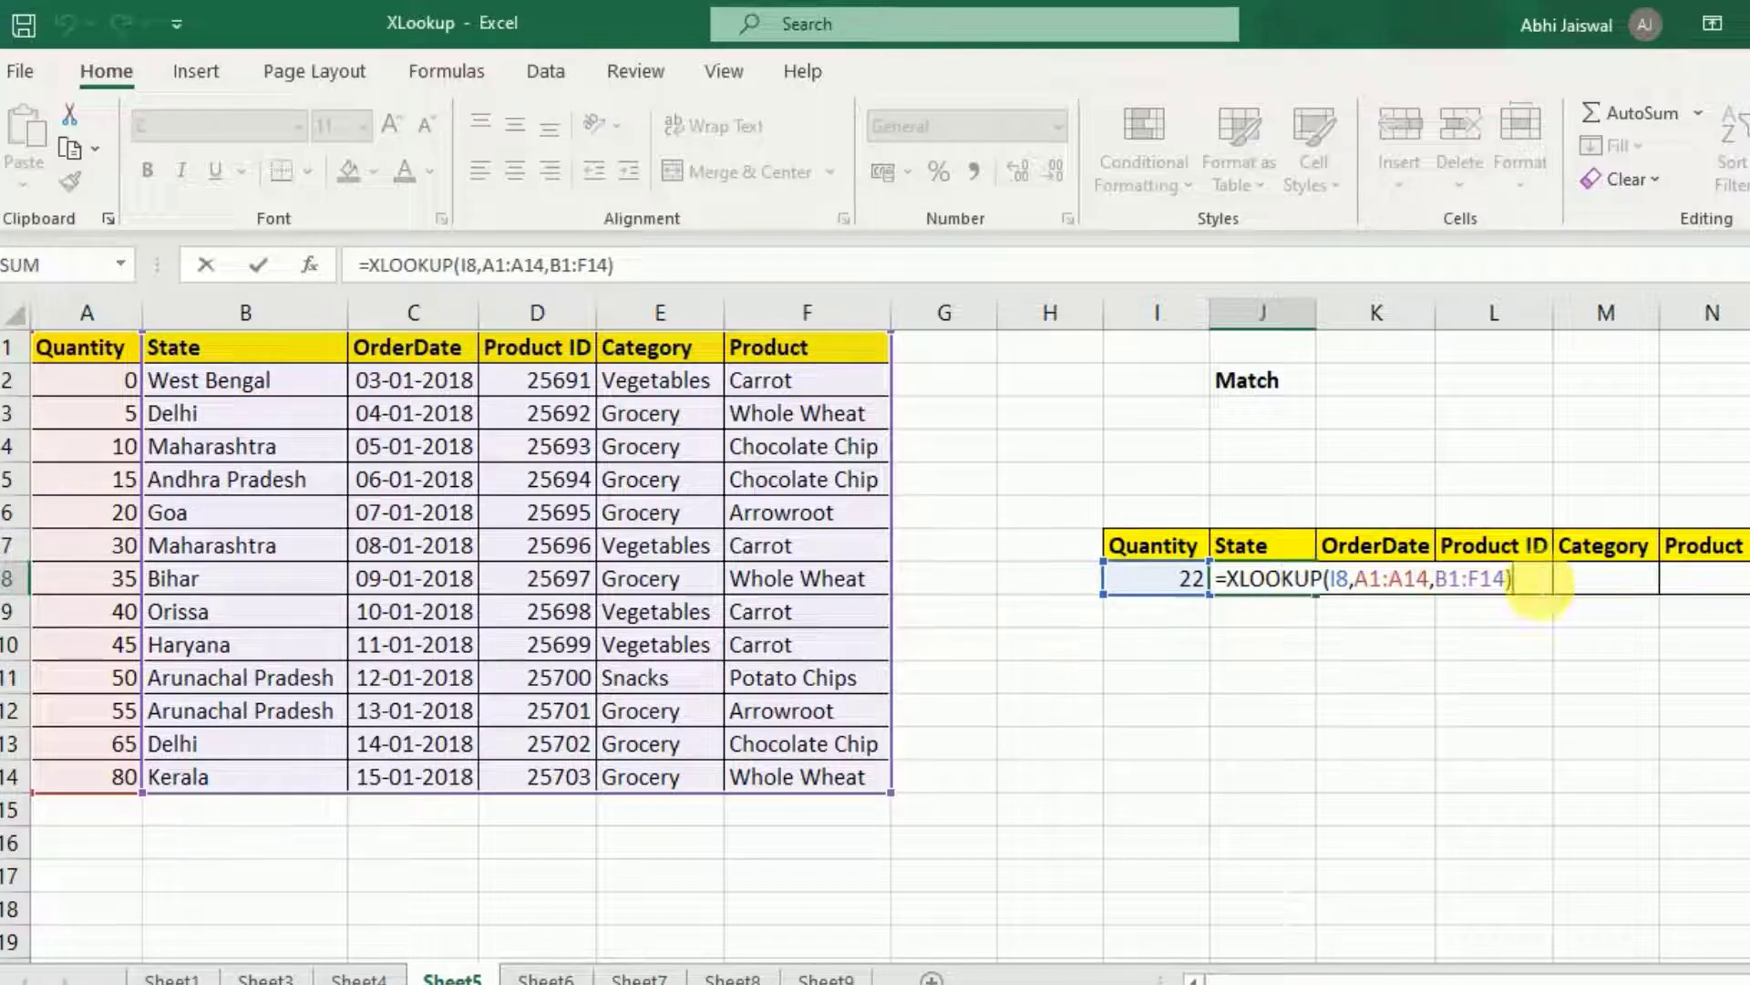
key("BackSpace")
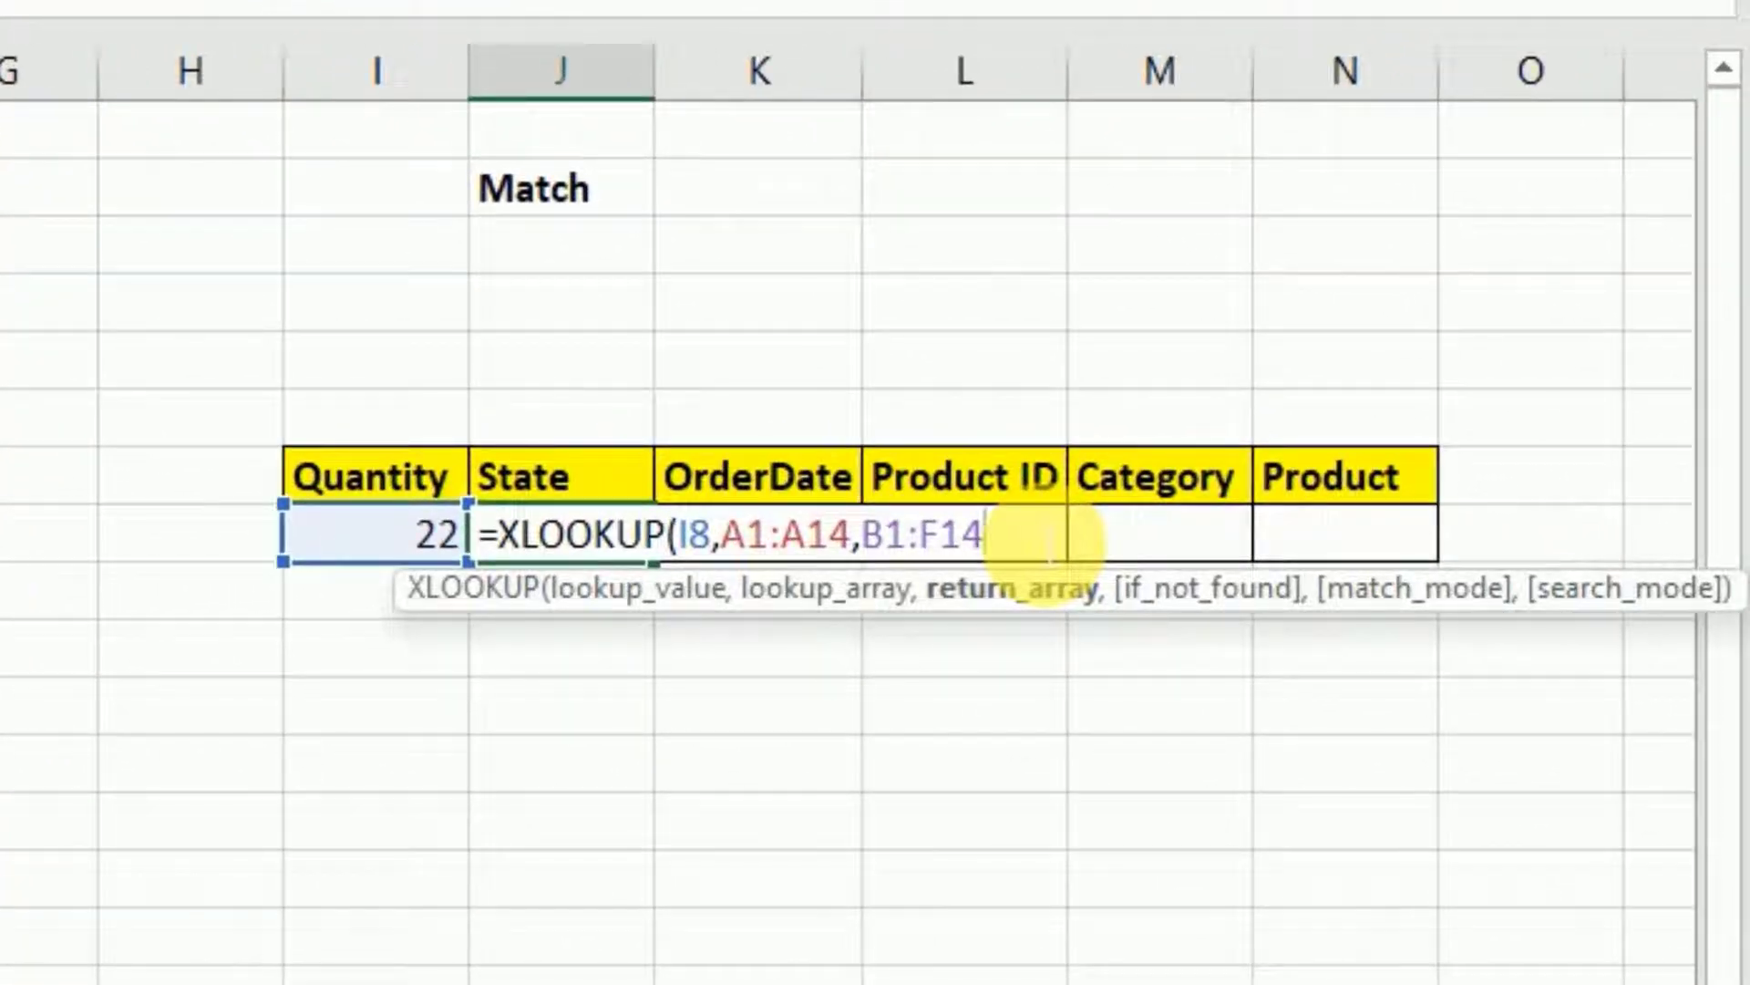
type(",")
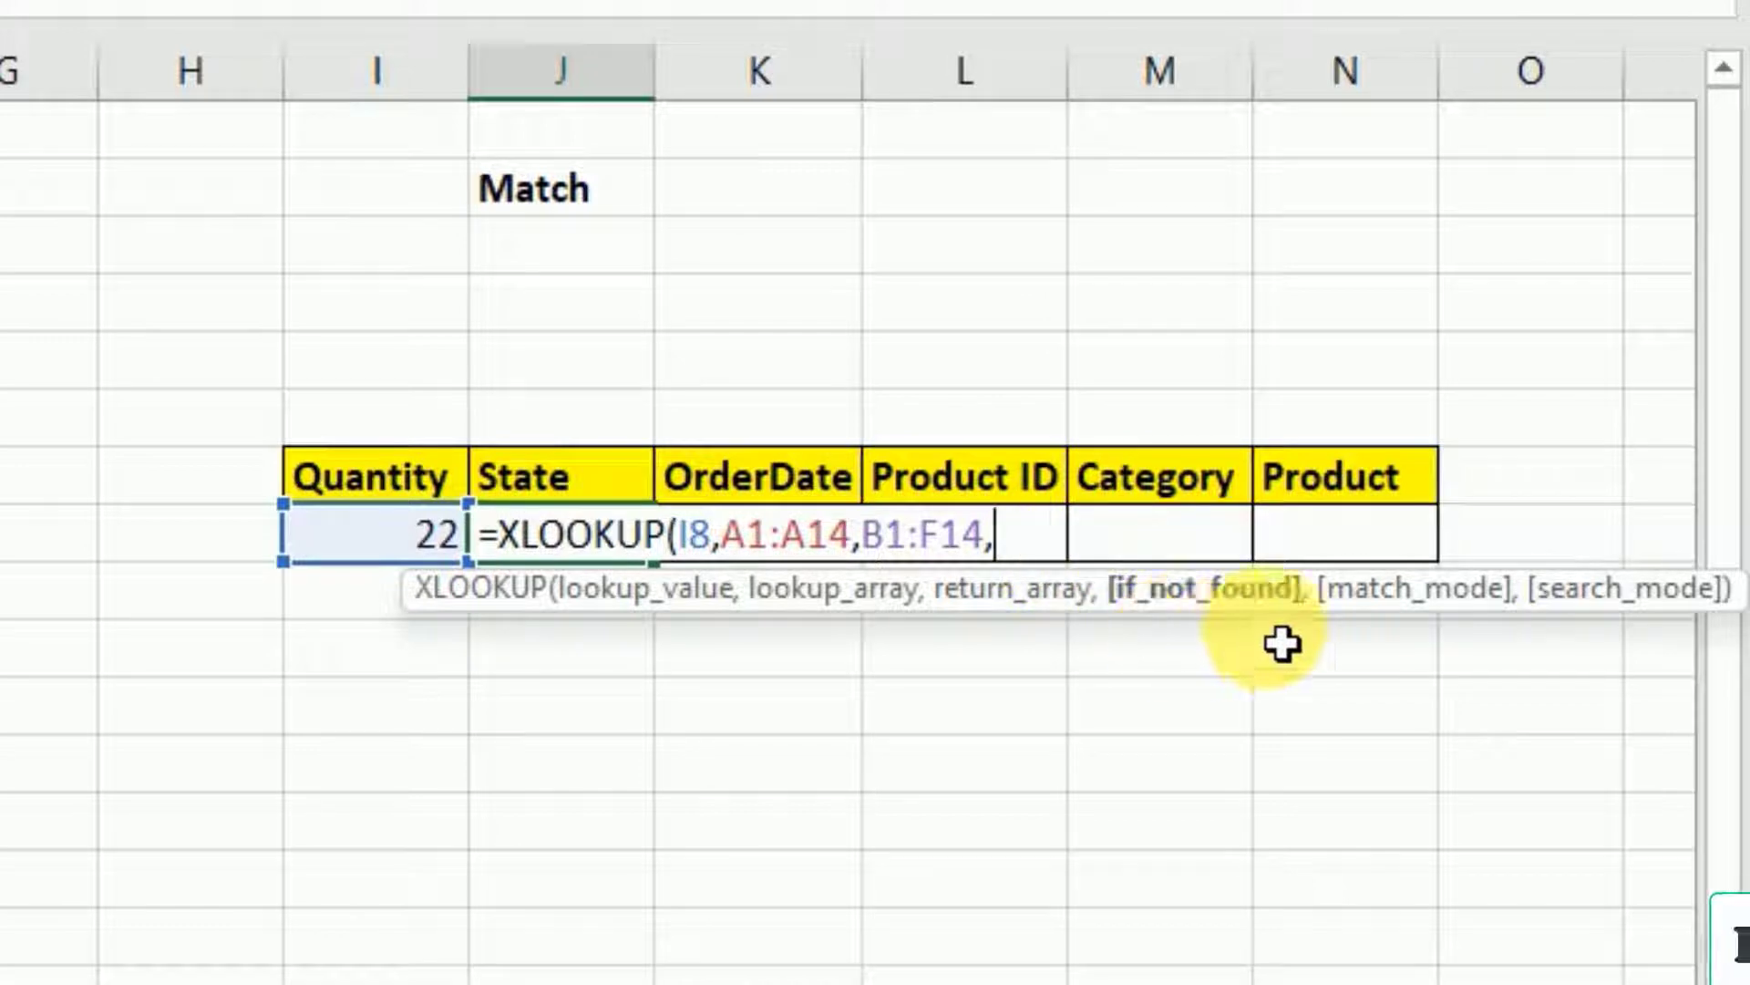
type(",")
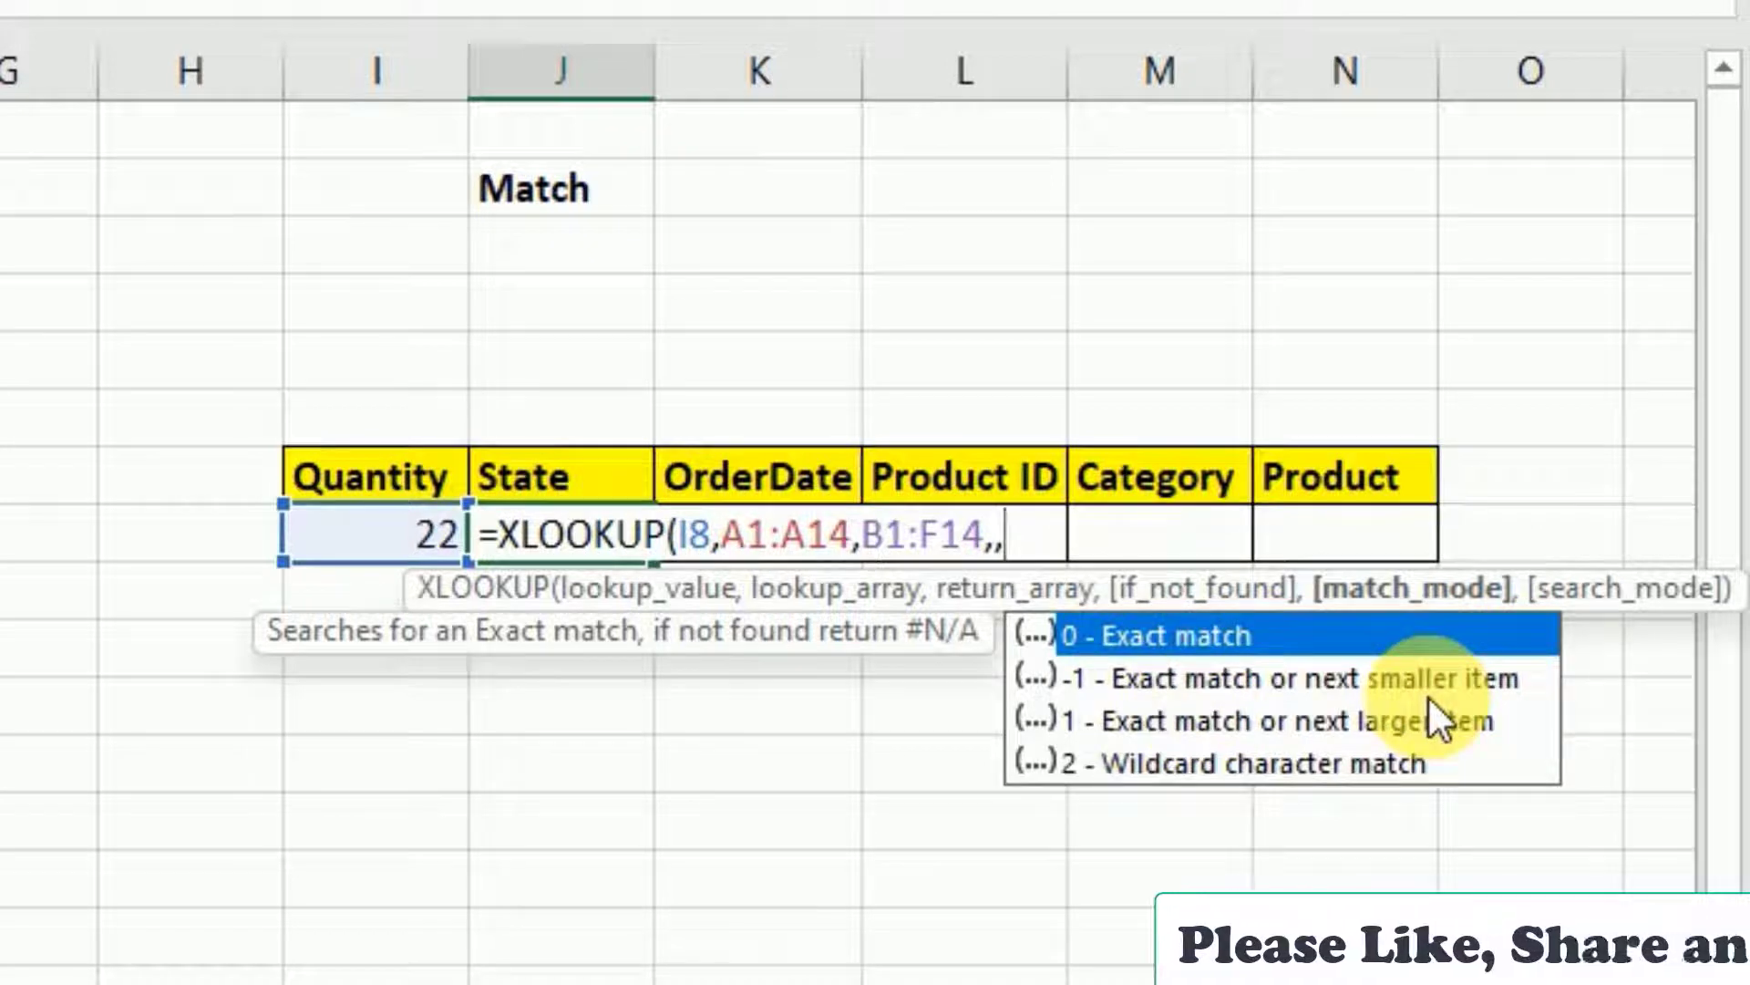
type("-1")
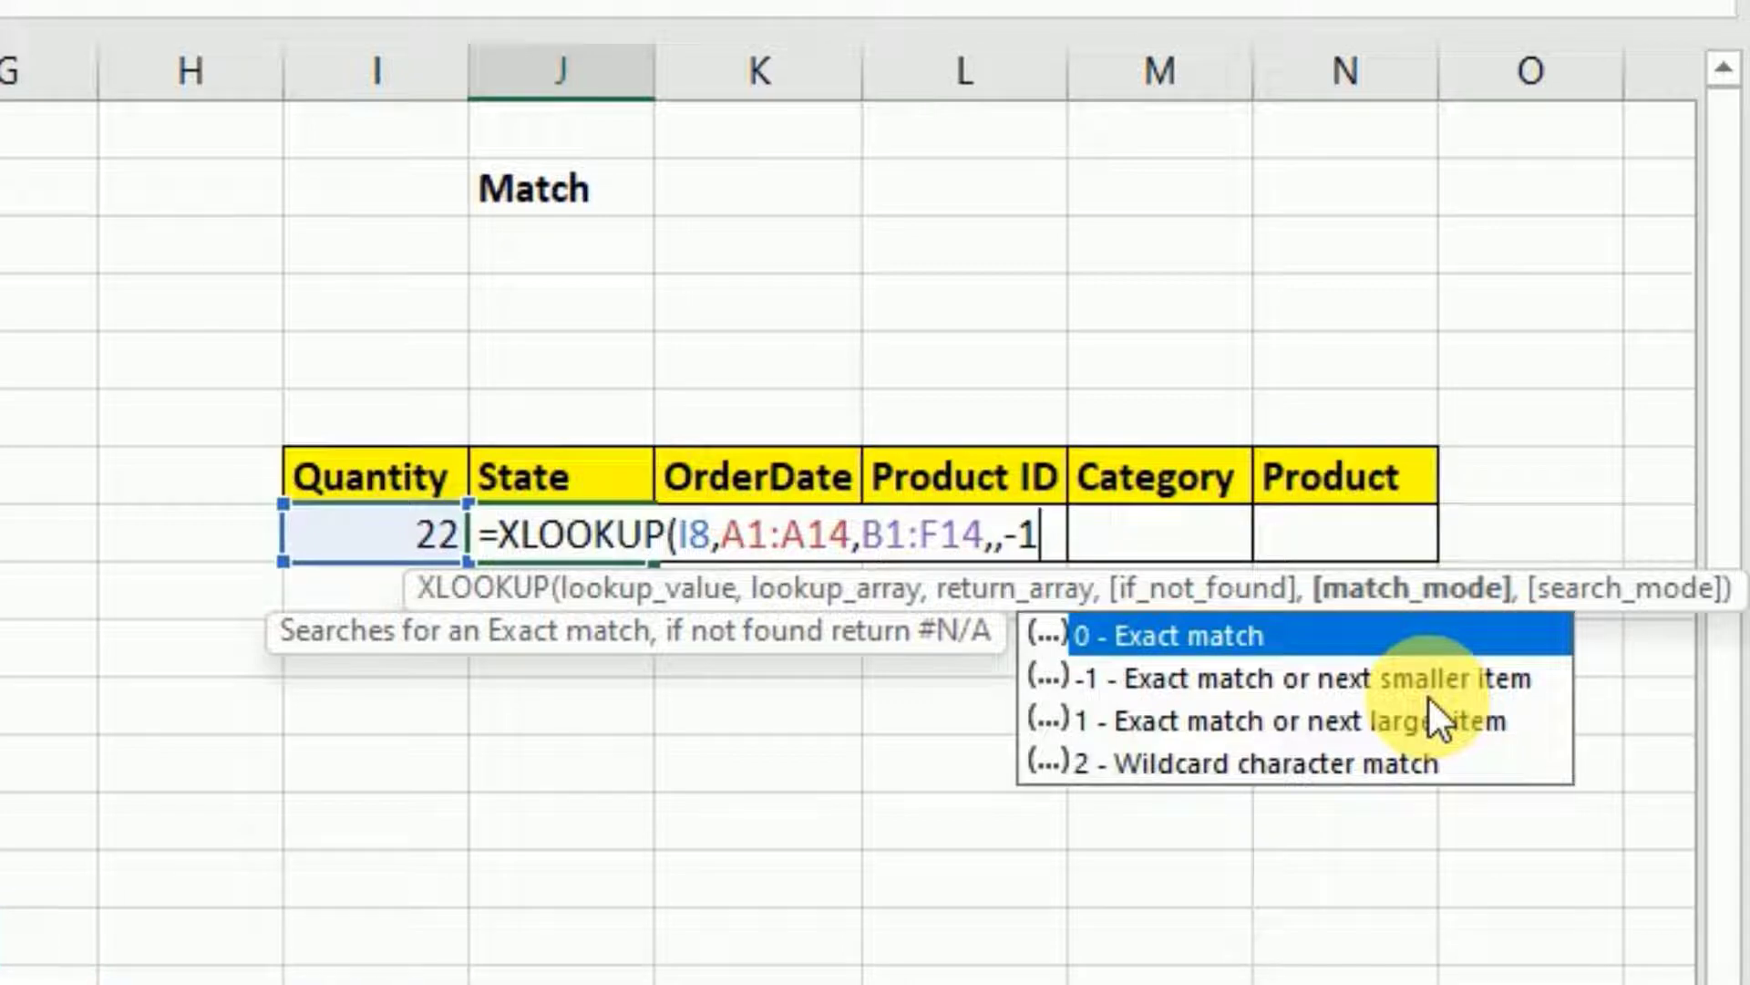
key("Return")
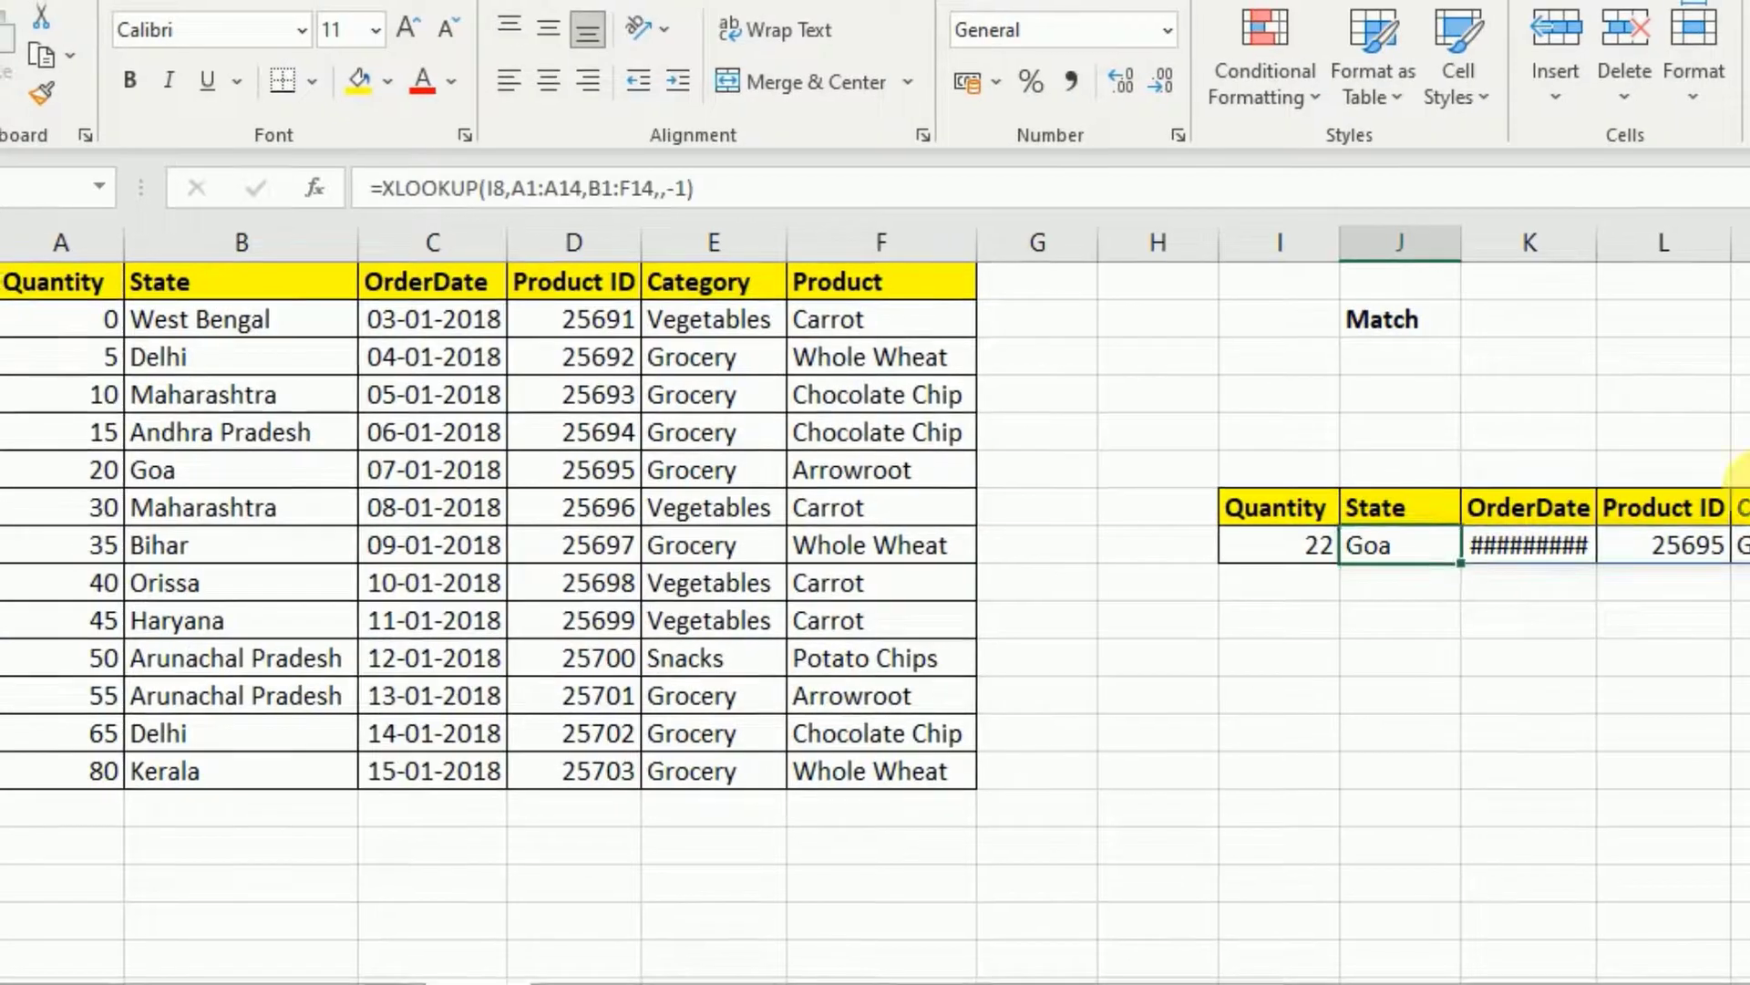
- Auto-fit column K to the returned OrderDate and compare the lookup result in J8 with the quantity 20 row
double_click(1602, 242)
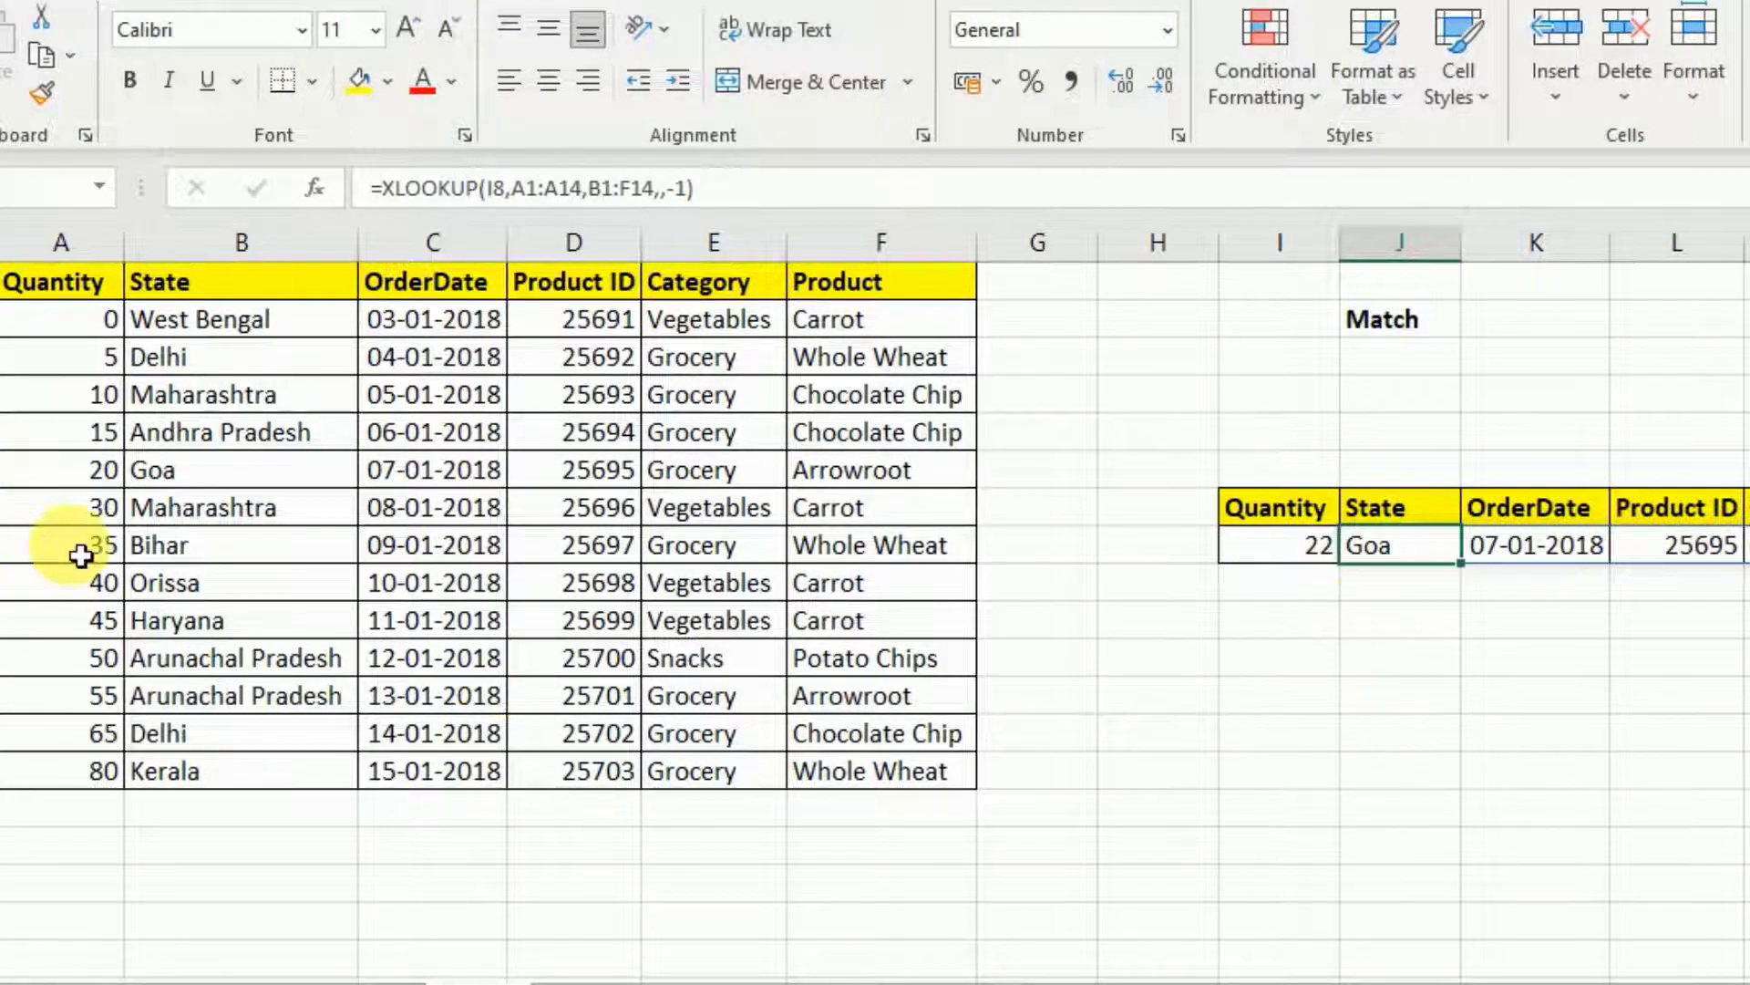
left_click(95, 485)
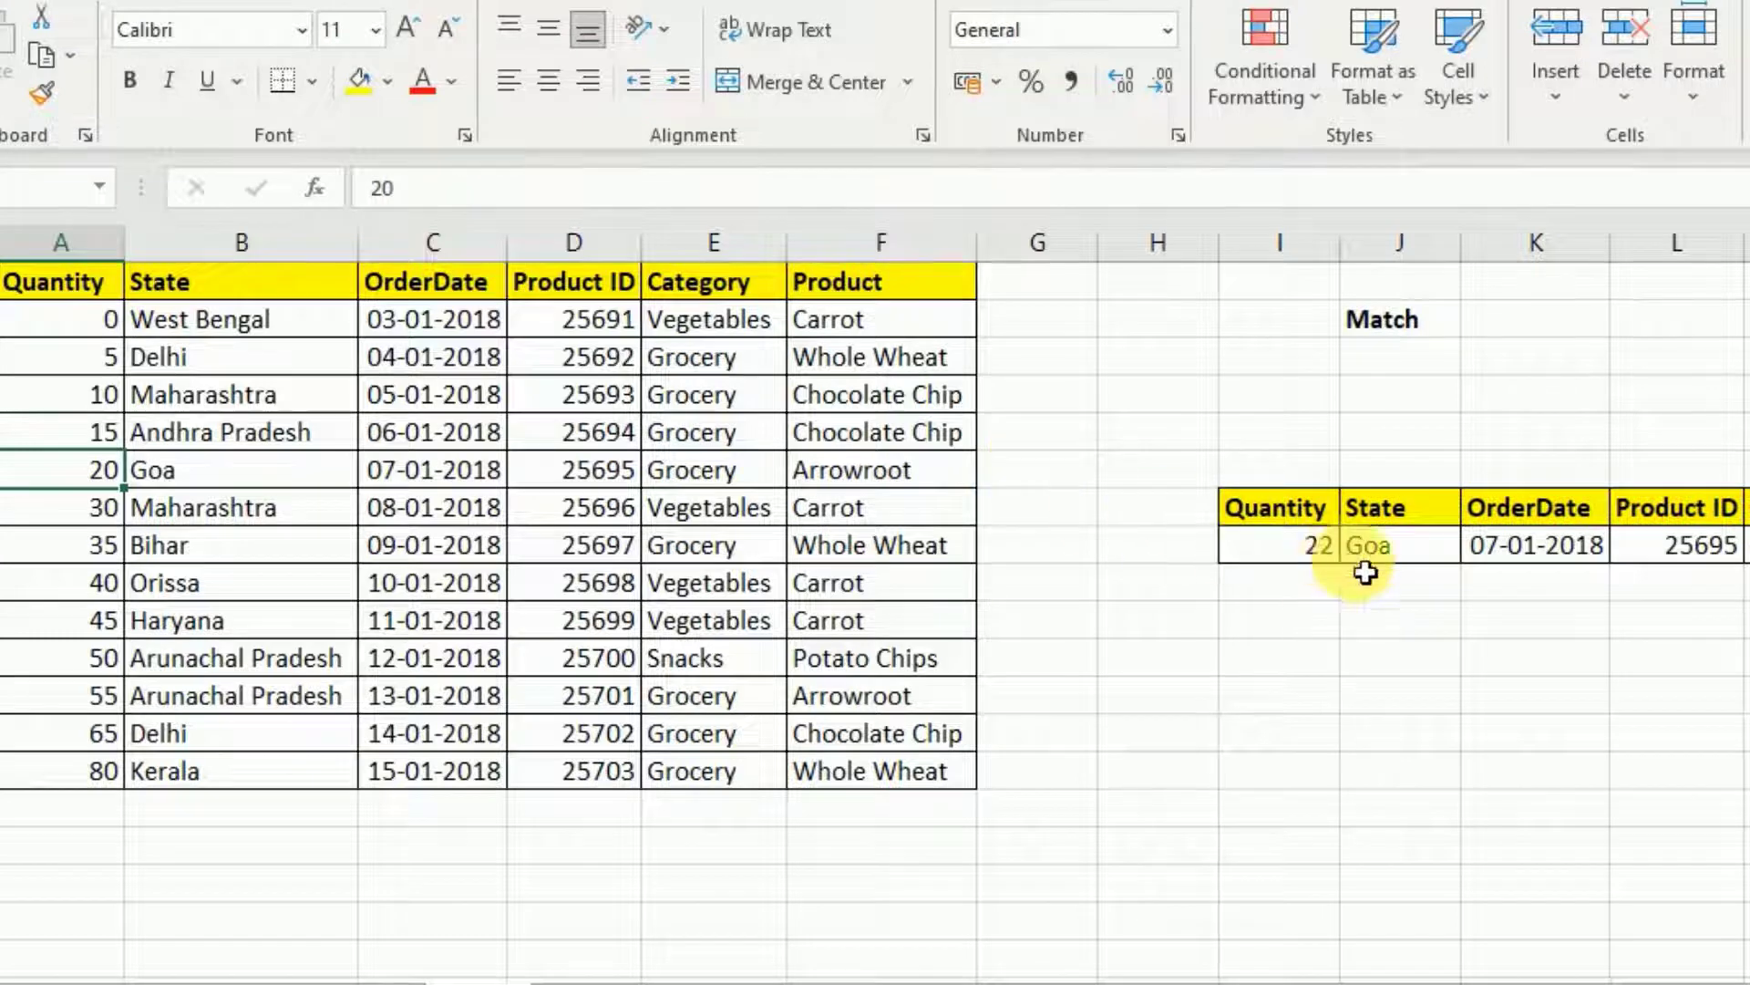
left_click(1399, 554)
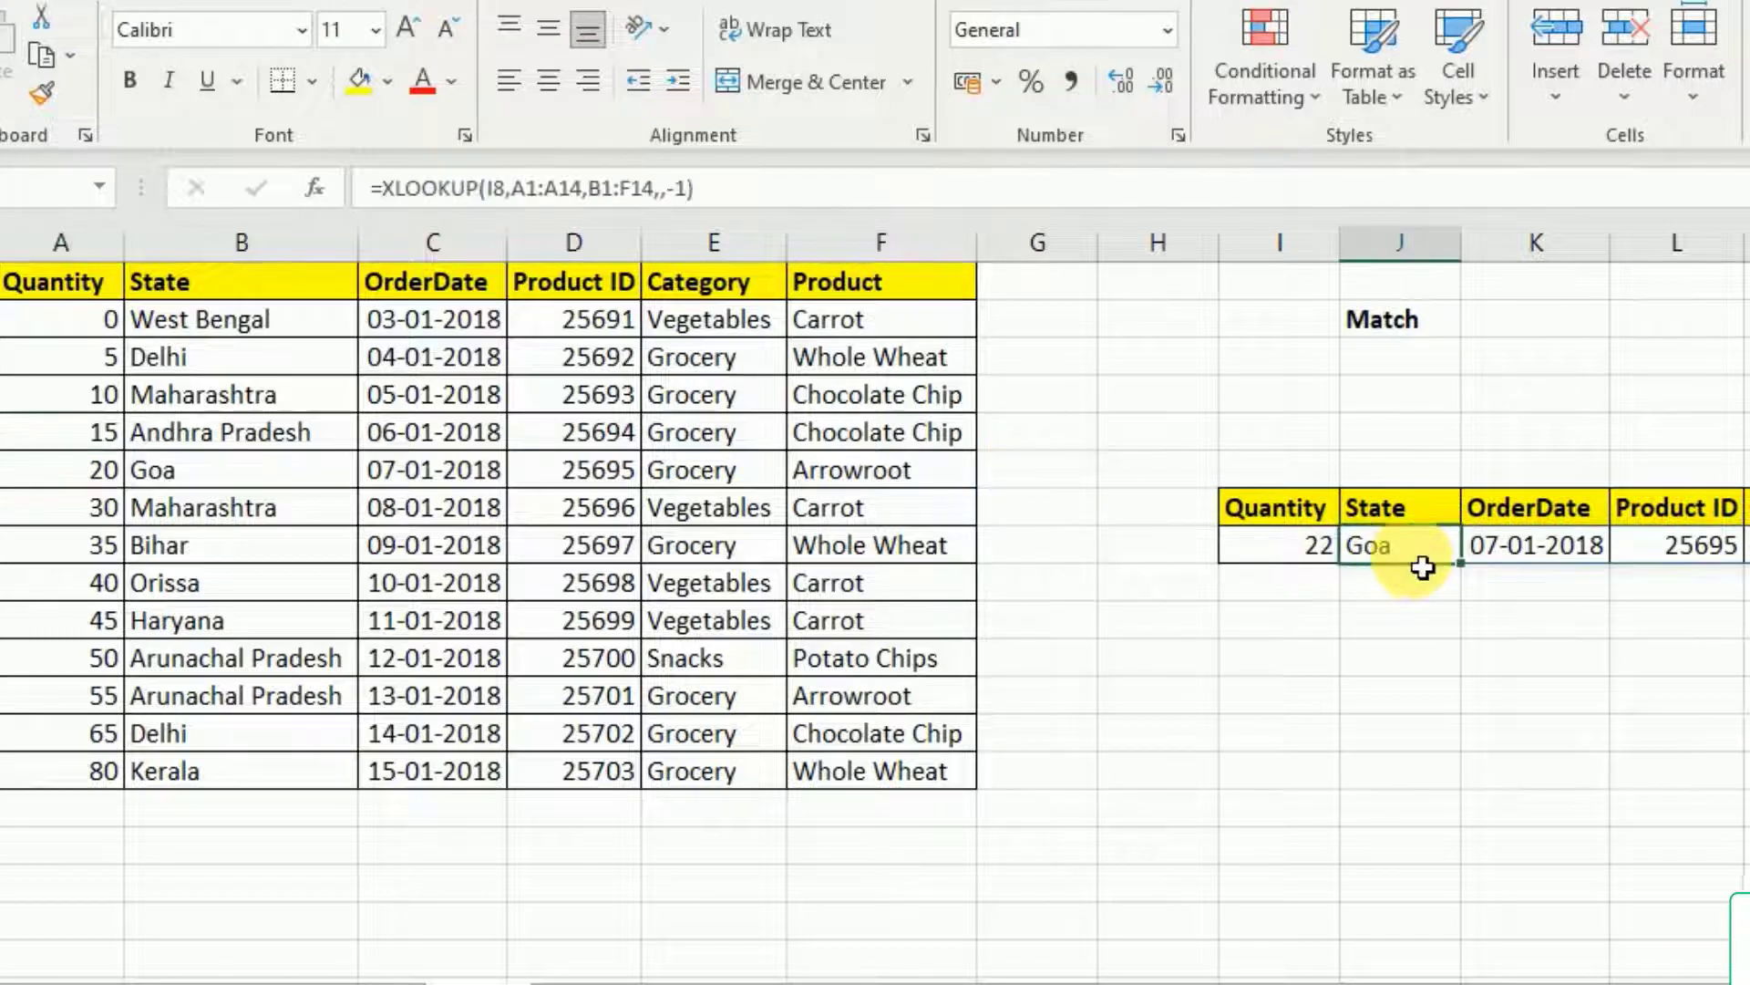
- Change the match mode of the XLOOKUP in J8 to 1 (exact match or next larger item) and check it against the source row
double_click(1423, 567)
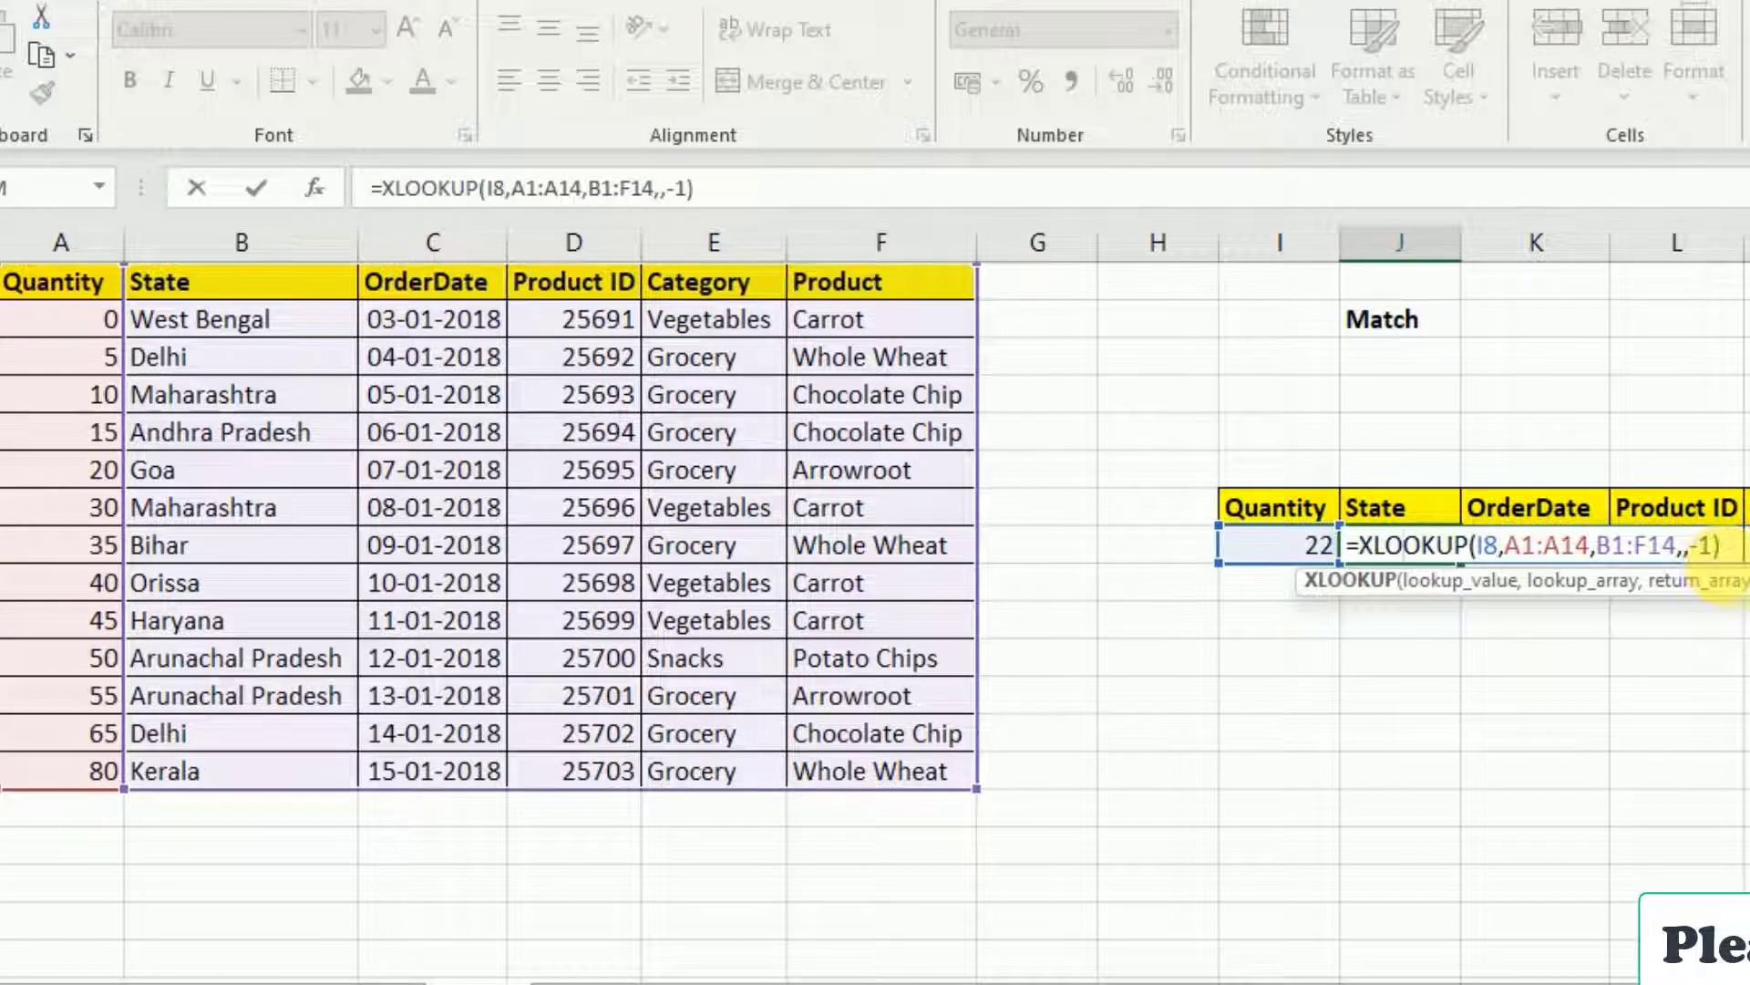
left_click(1701, 545)
key("BackSpace")
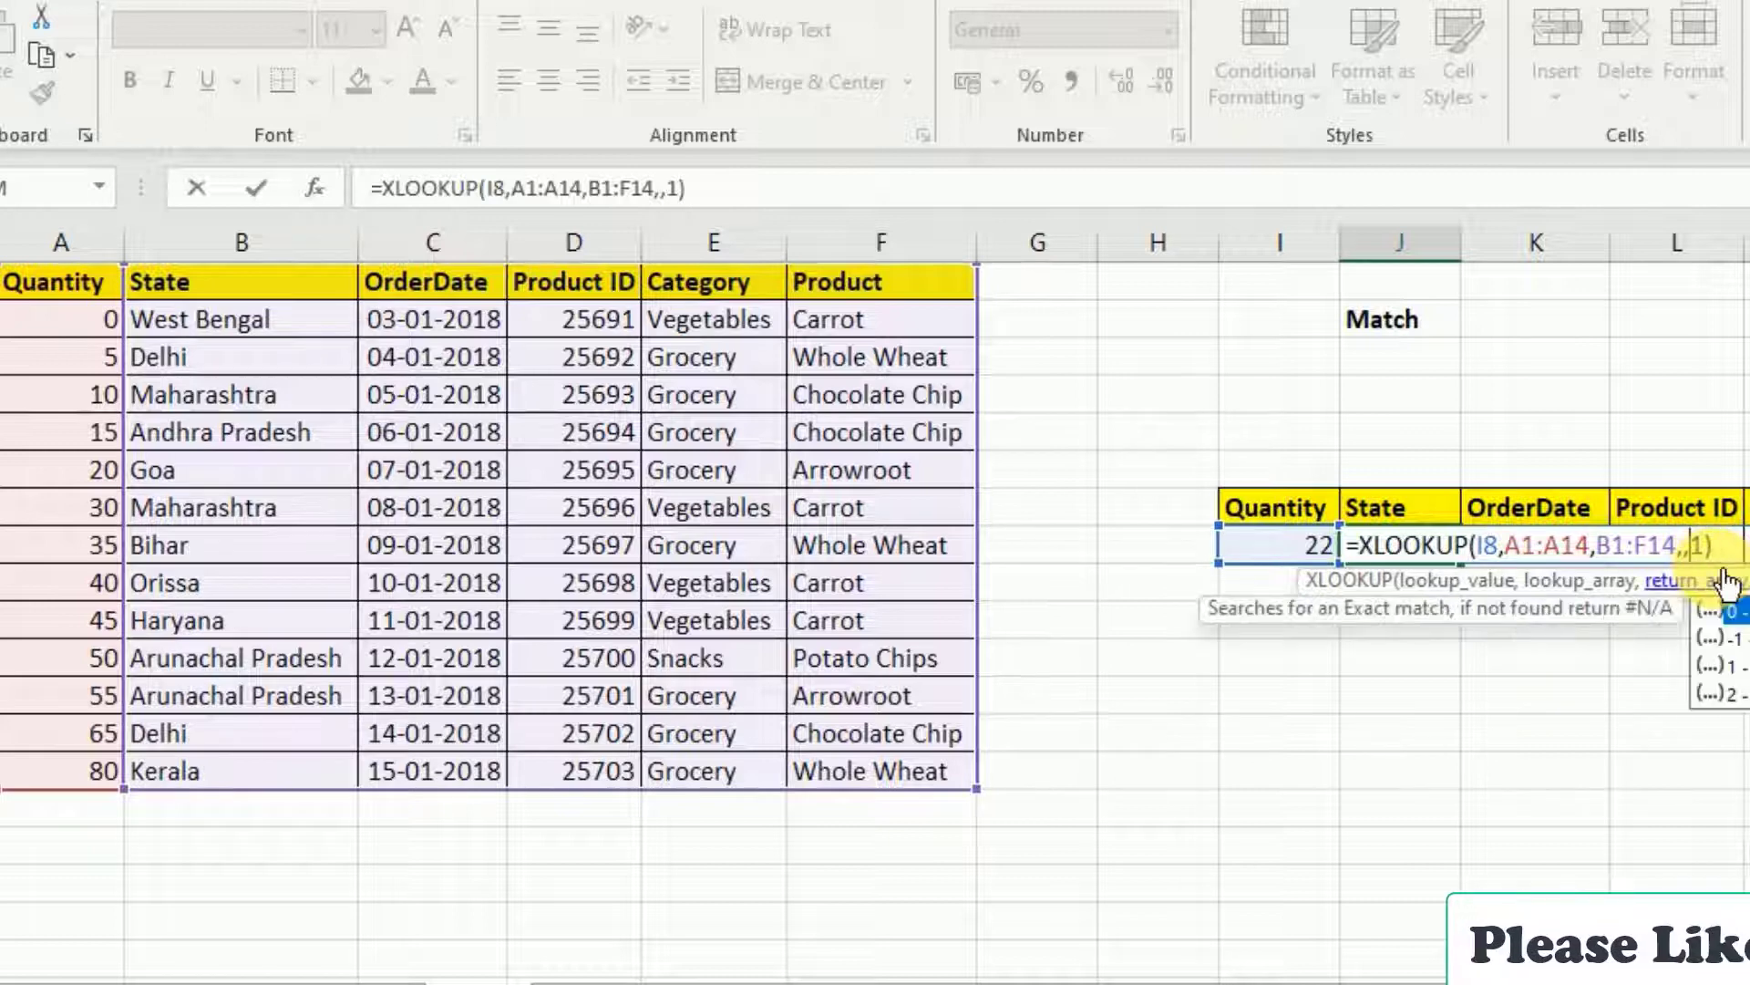
left_click(1723, 549)
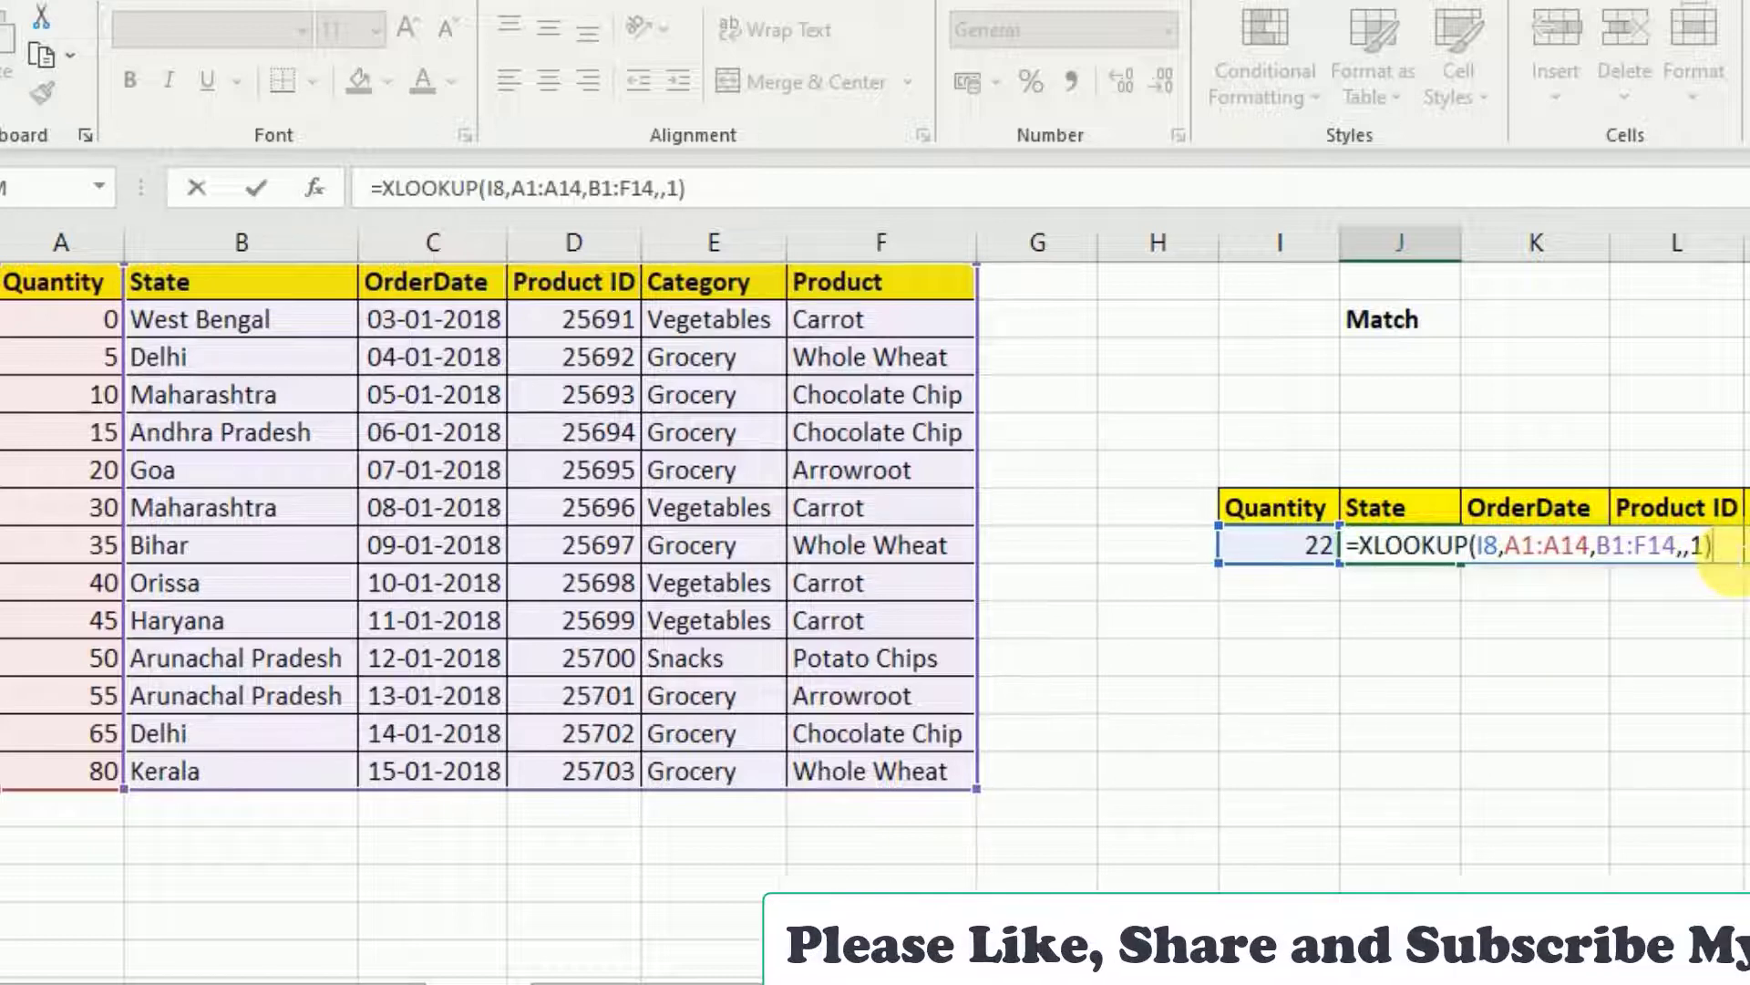
key("Return")
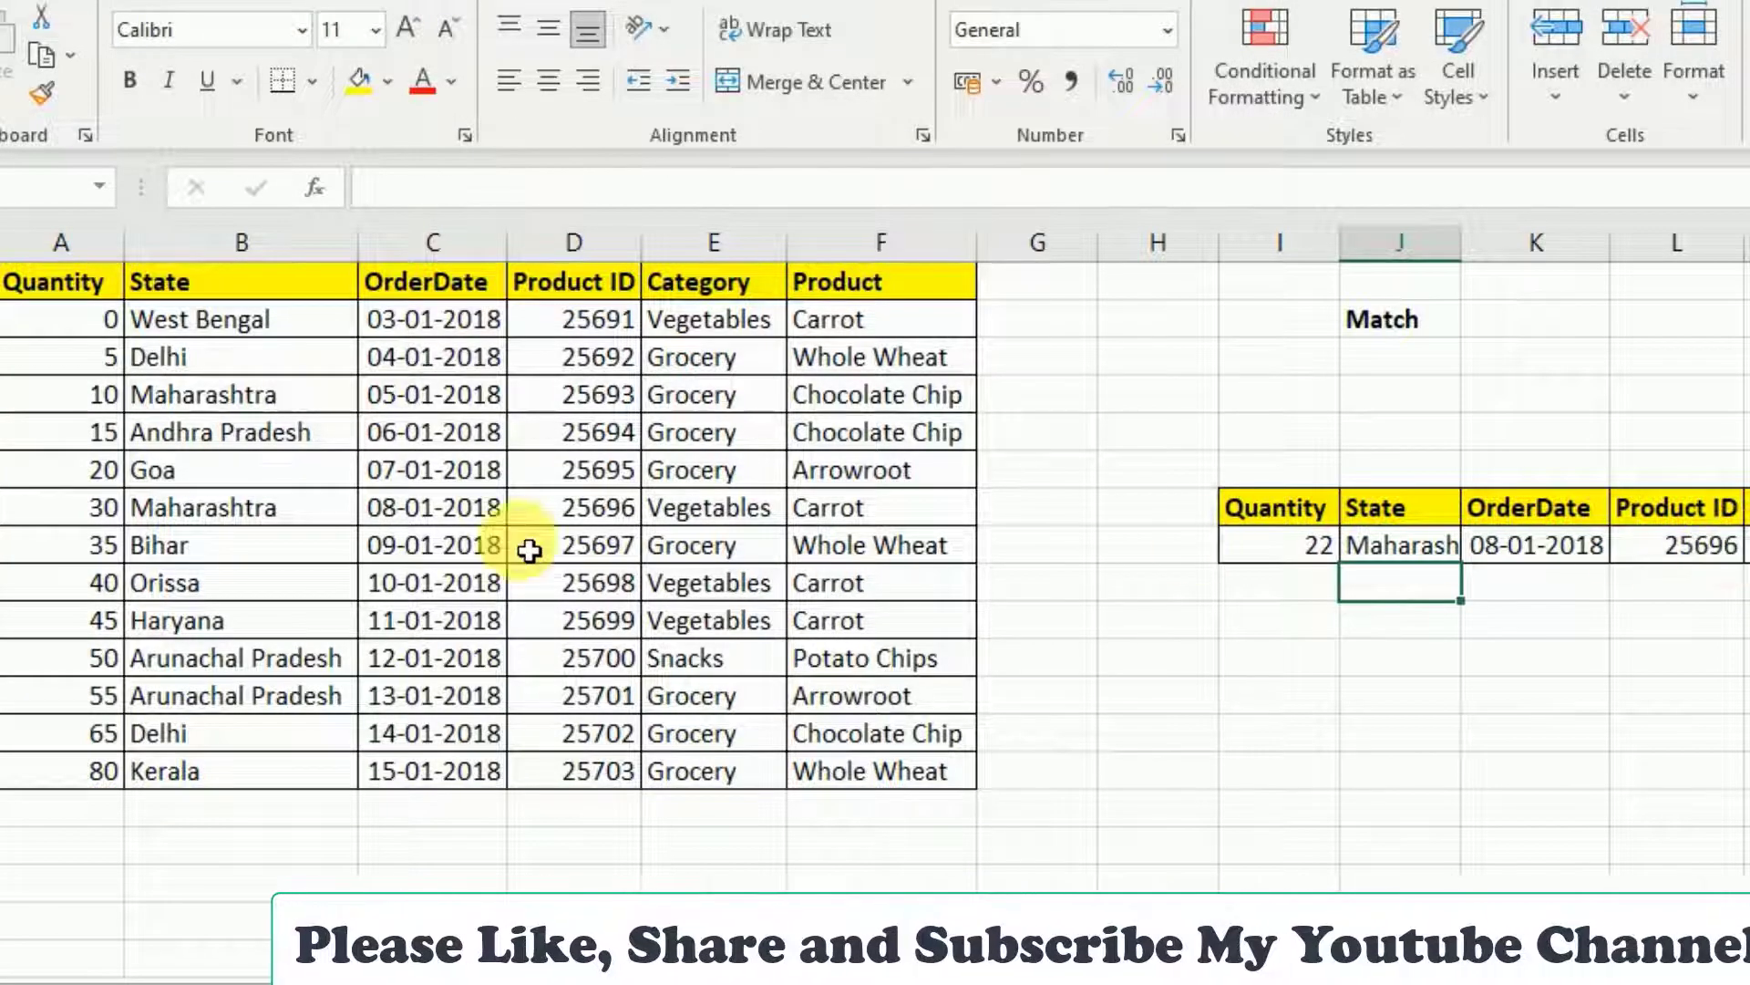
left_click(178, 508)
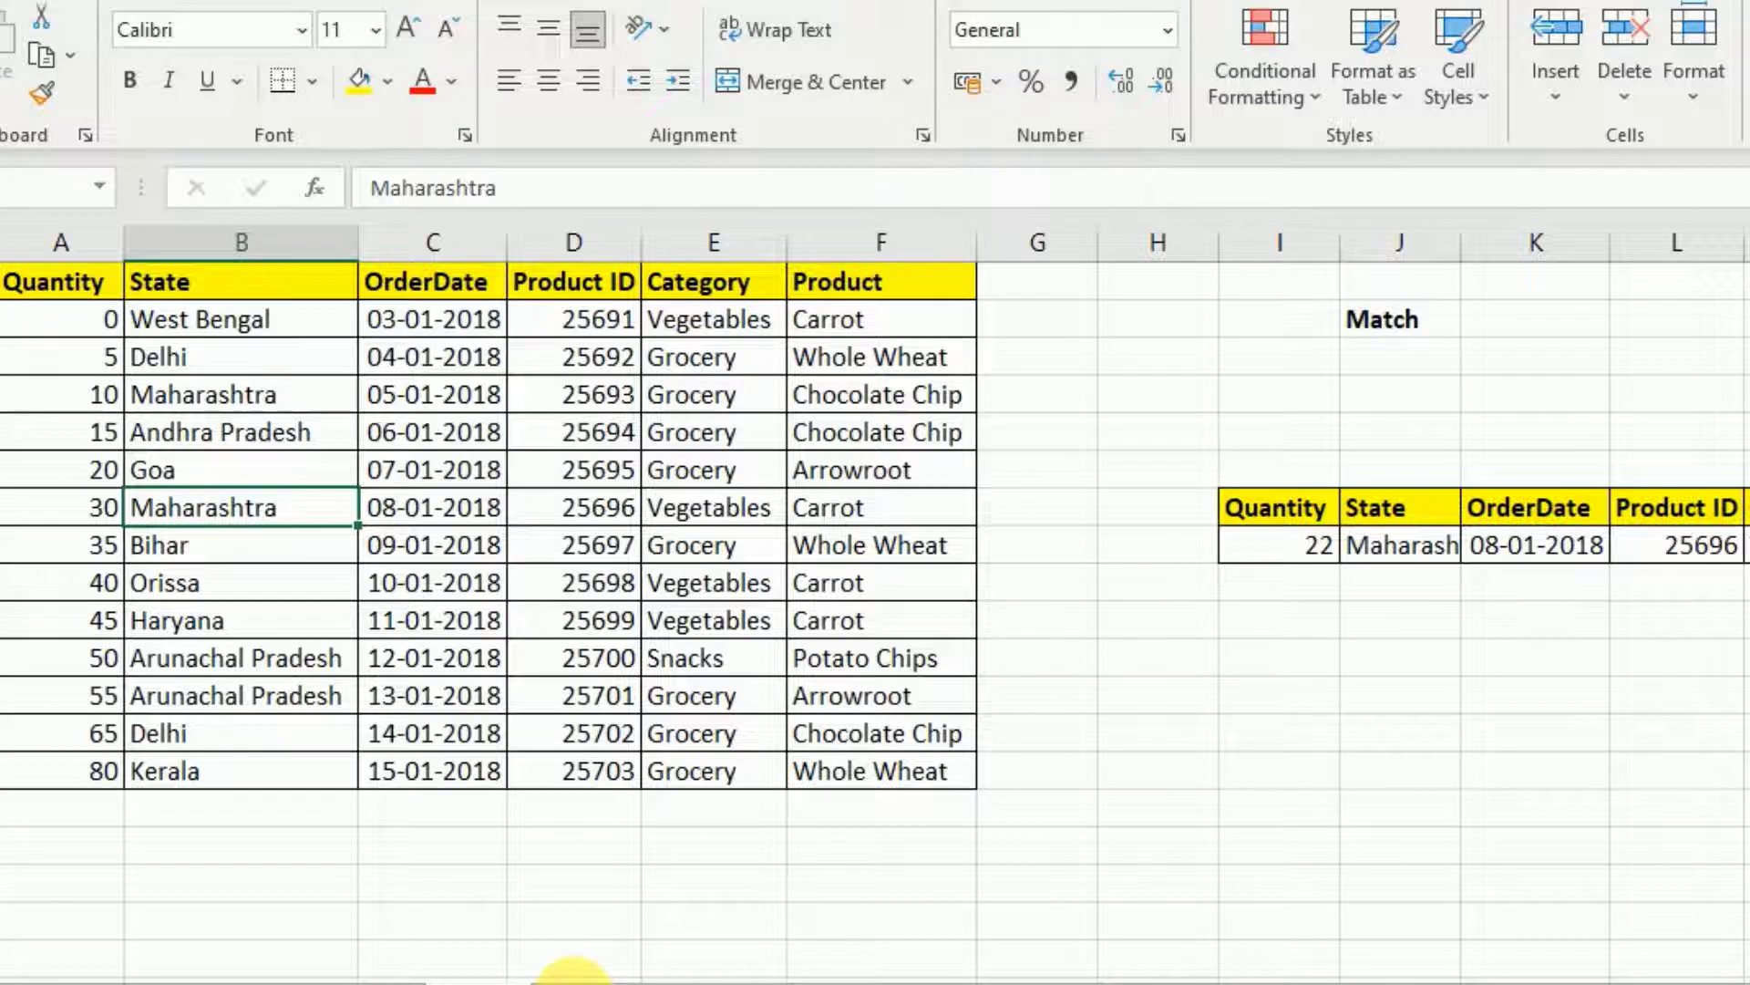
- On Sheet6, fill every OrderDate cell in column A that matches 06-01-2018 (A5, A8, A12 and A14) with yellow
left_click(573, 984)
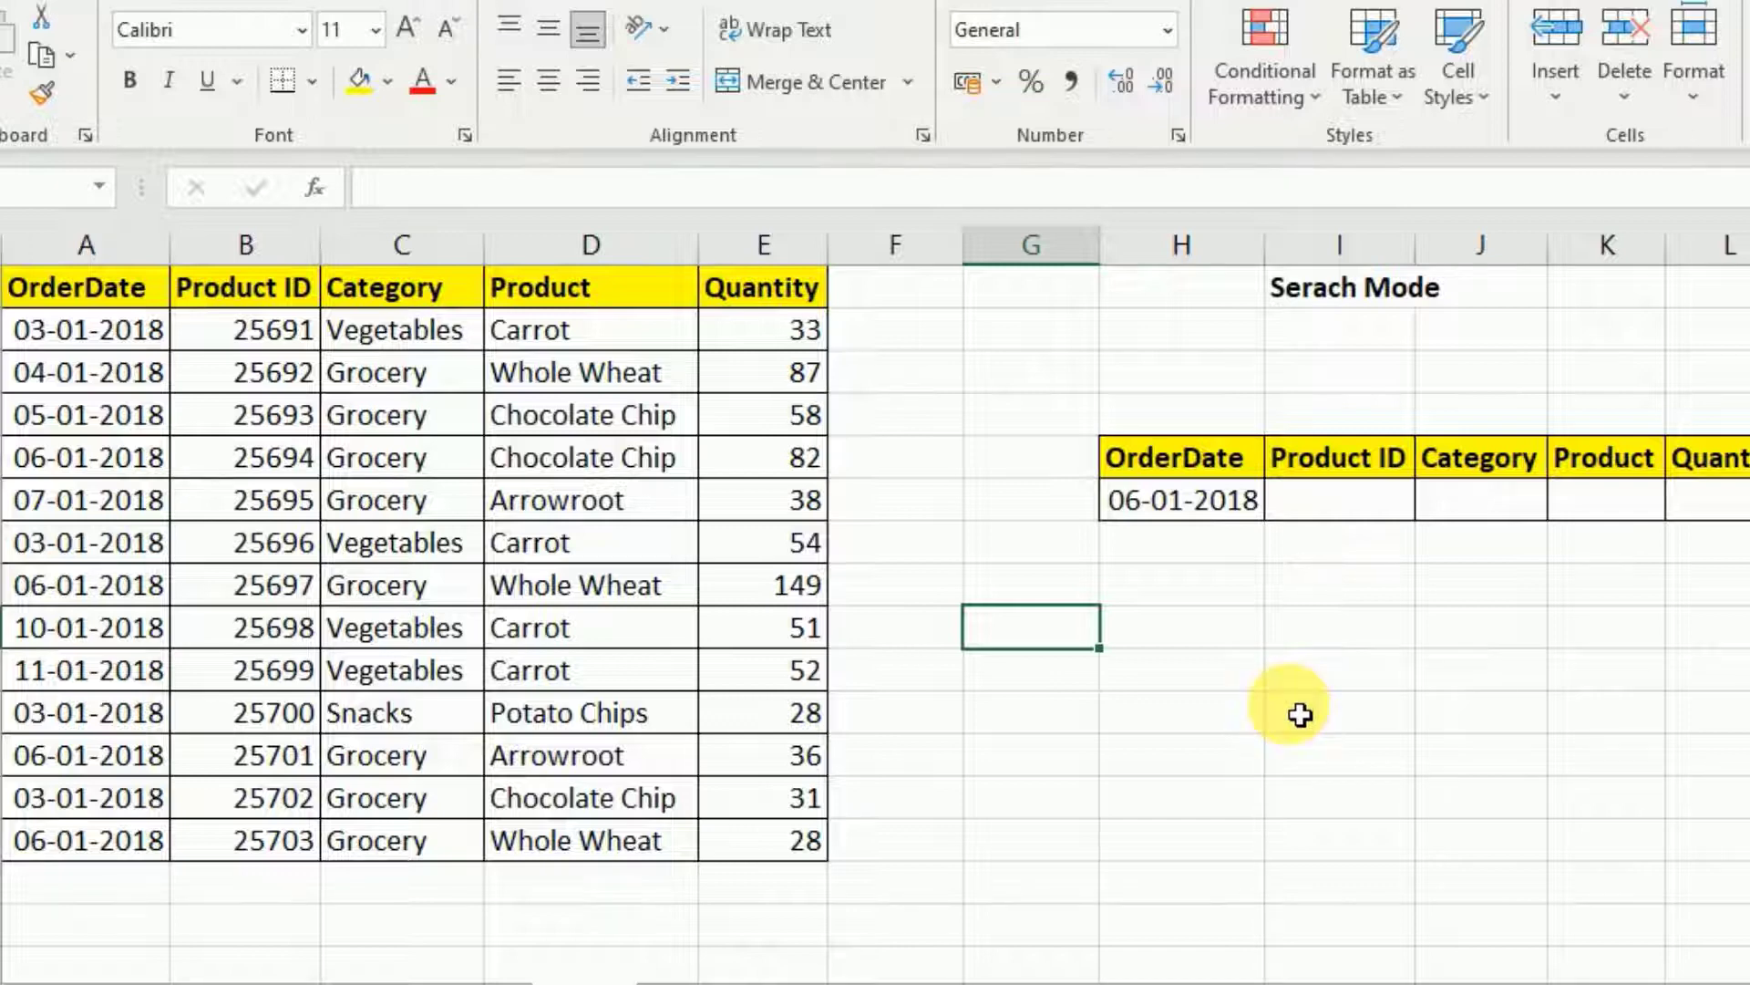
left_click(1177, 517)
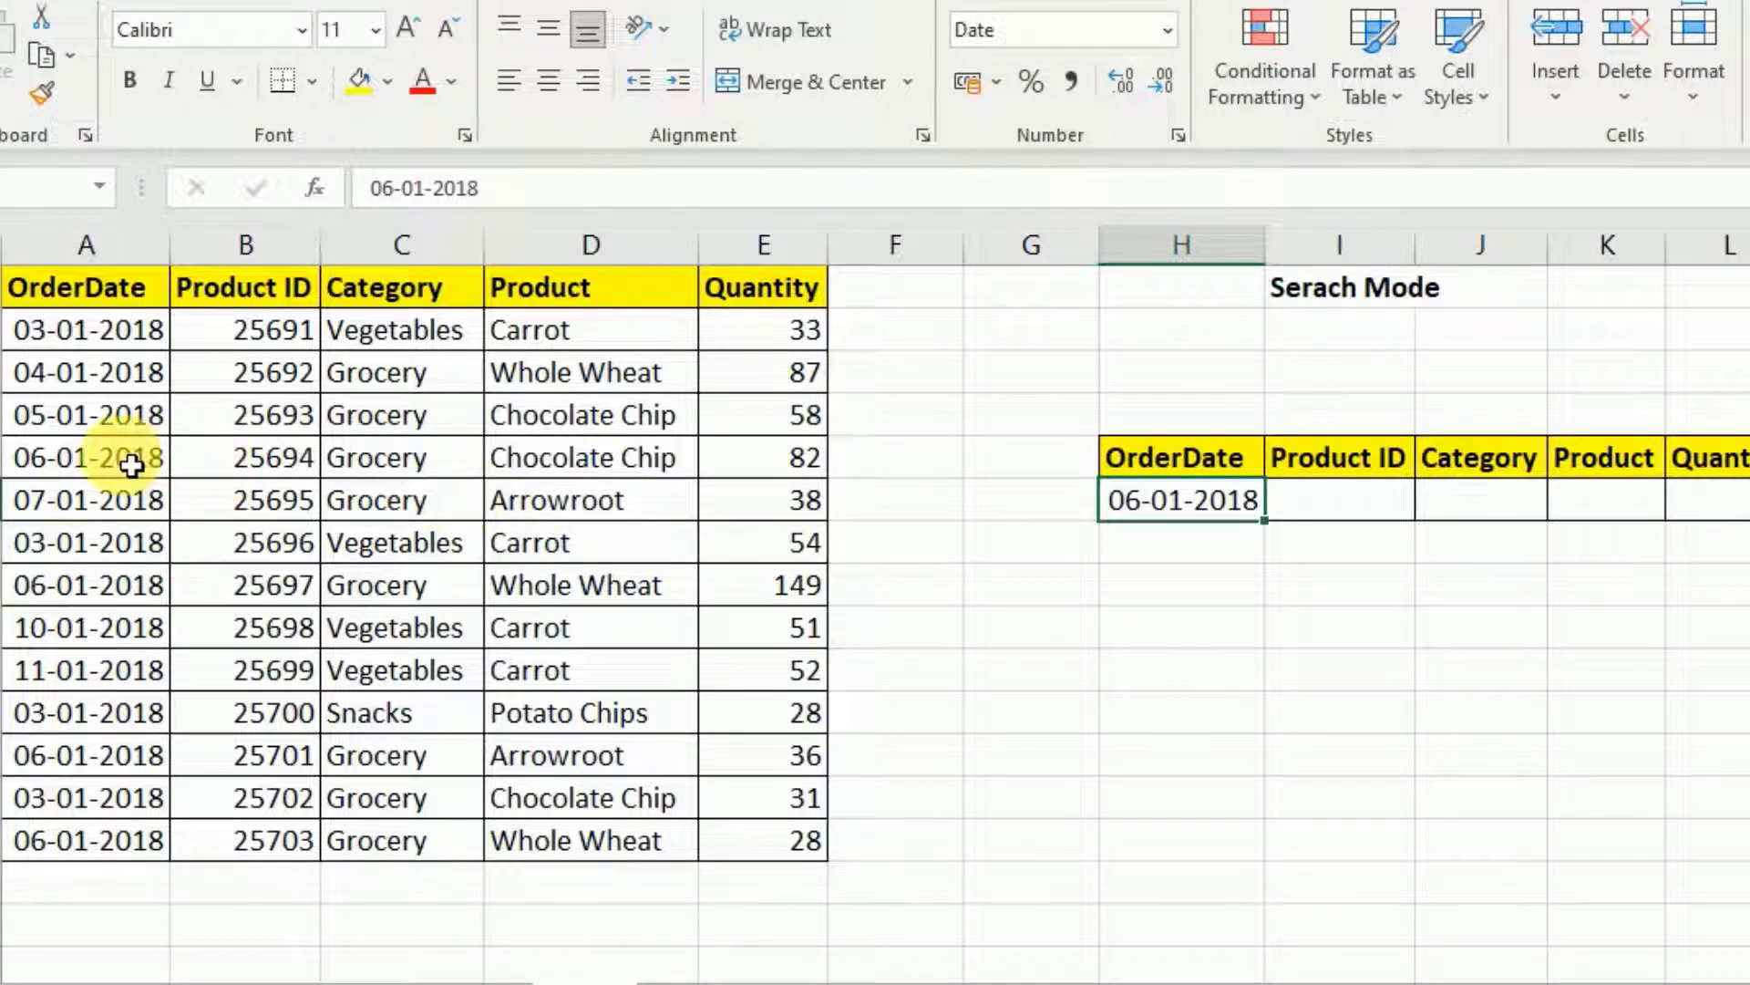
left_click(82, 466)
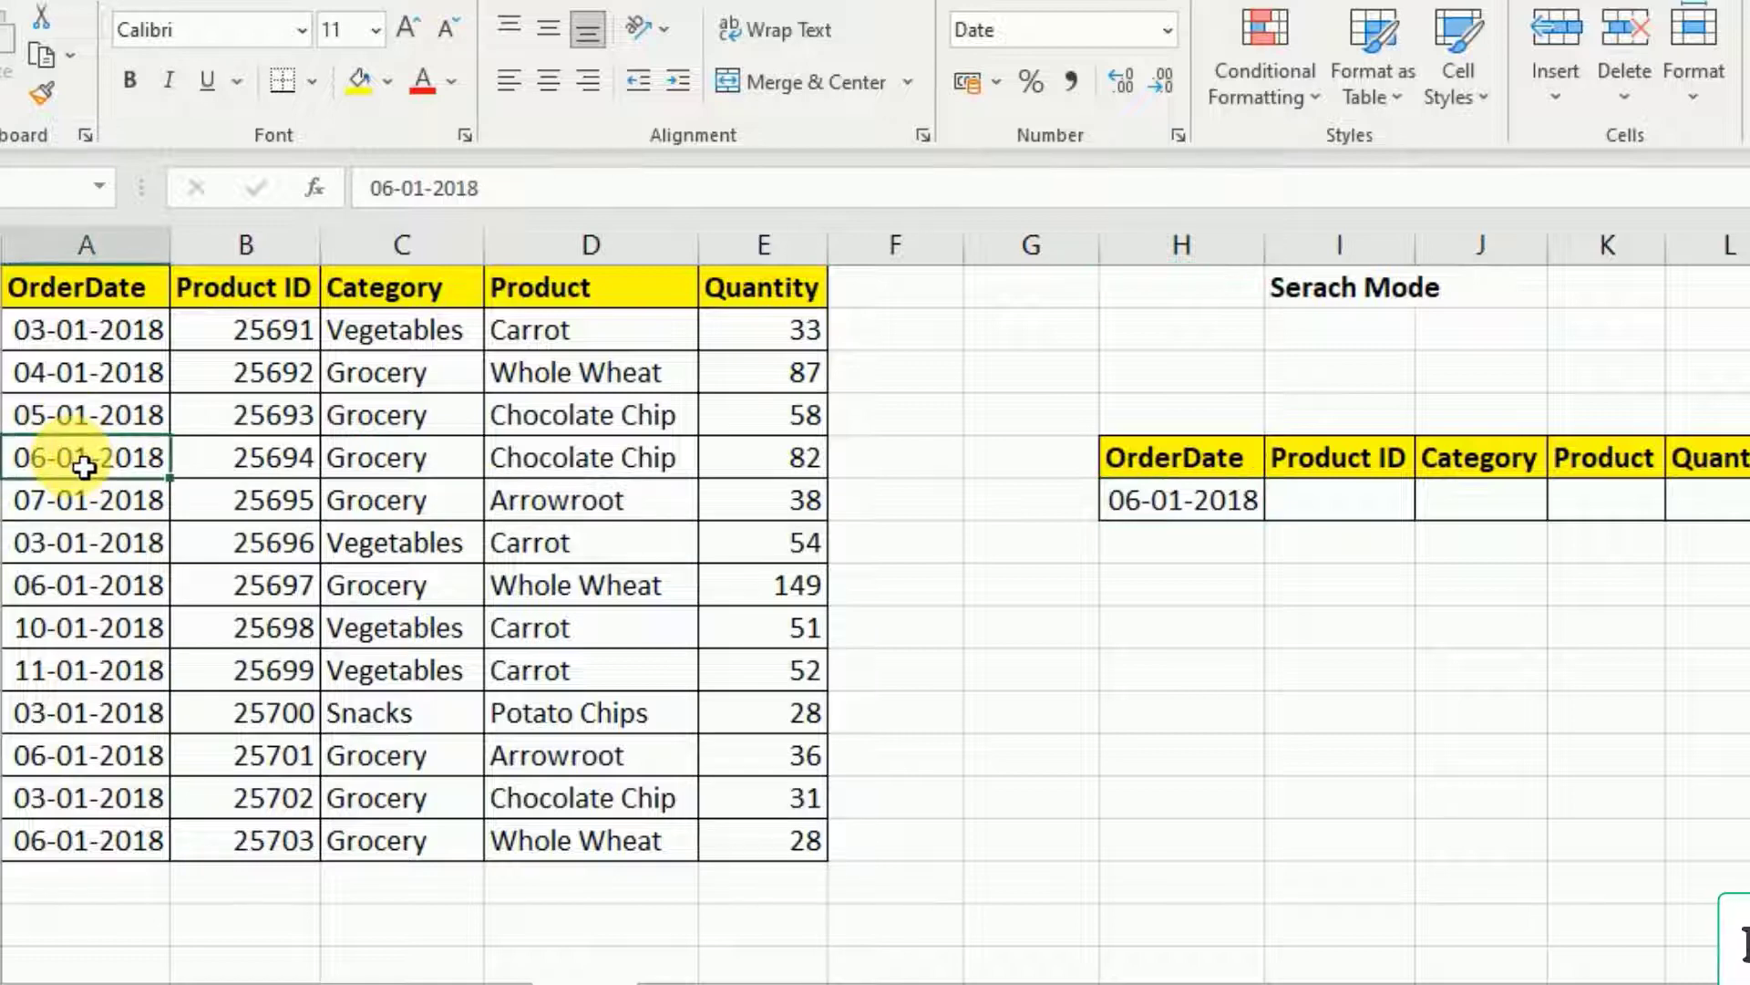
left_click(353, 78)
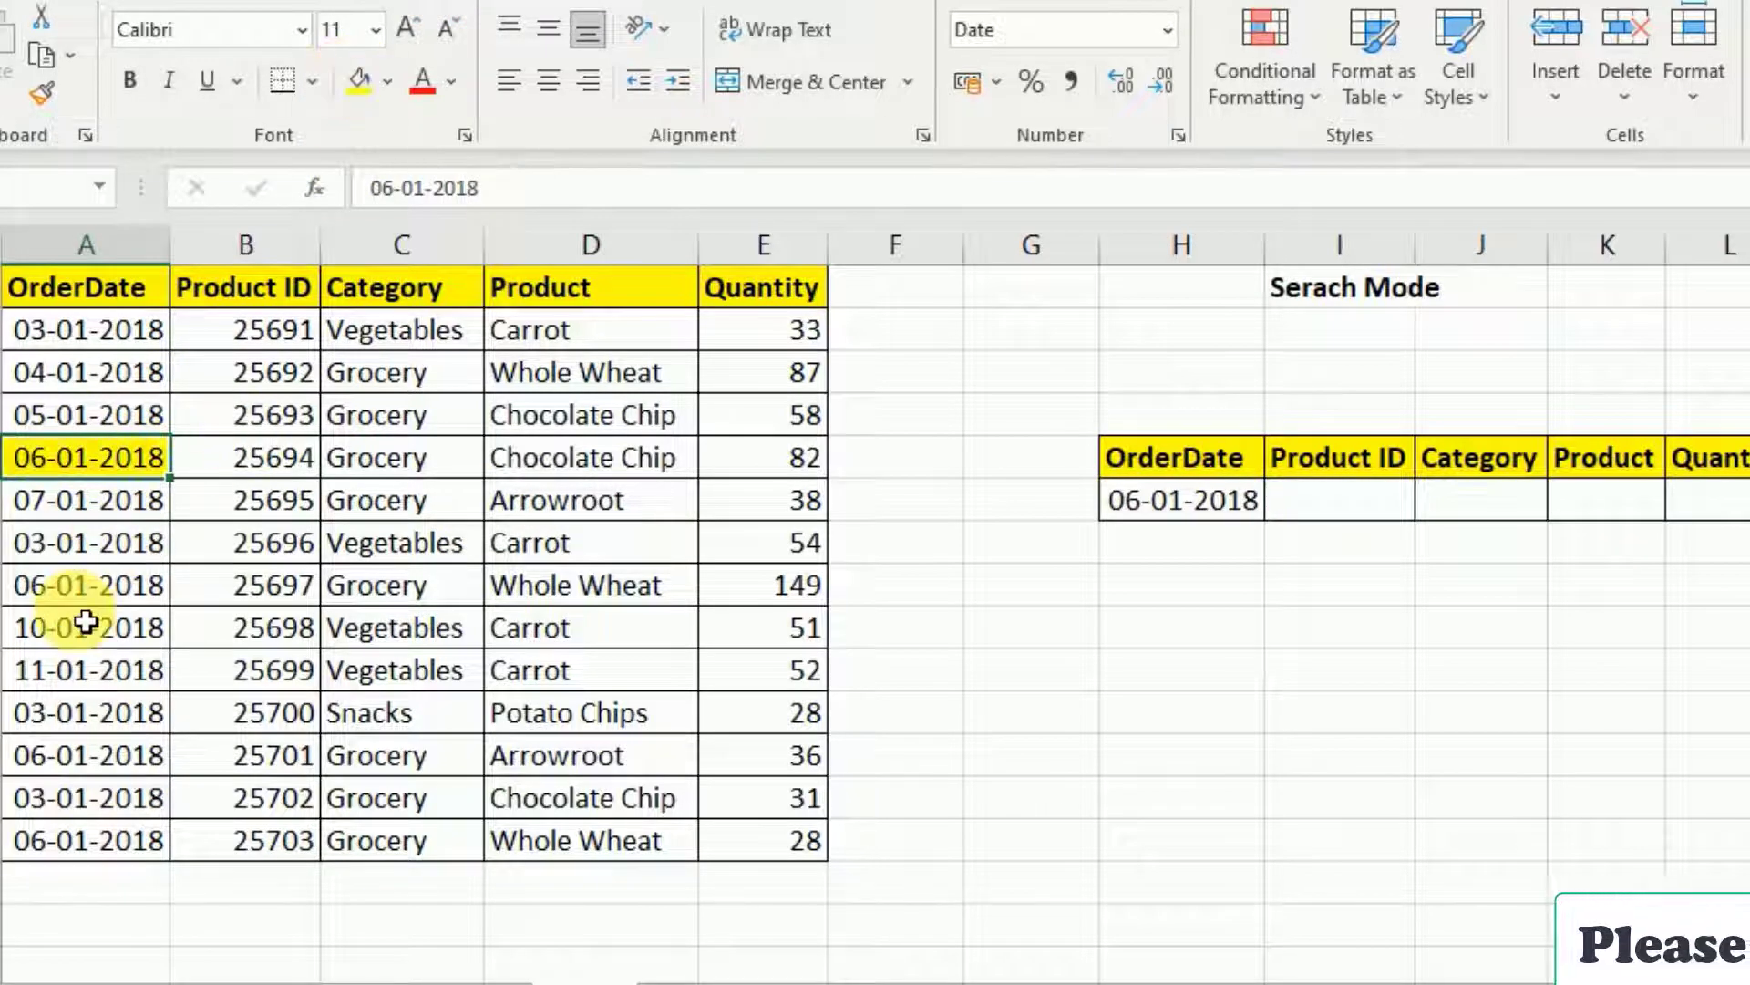
left_click(82, 588)
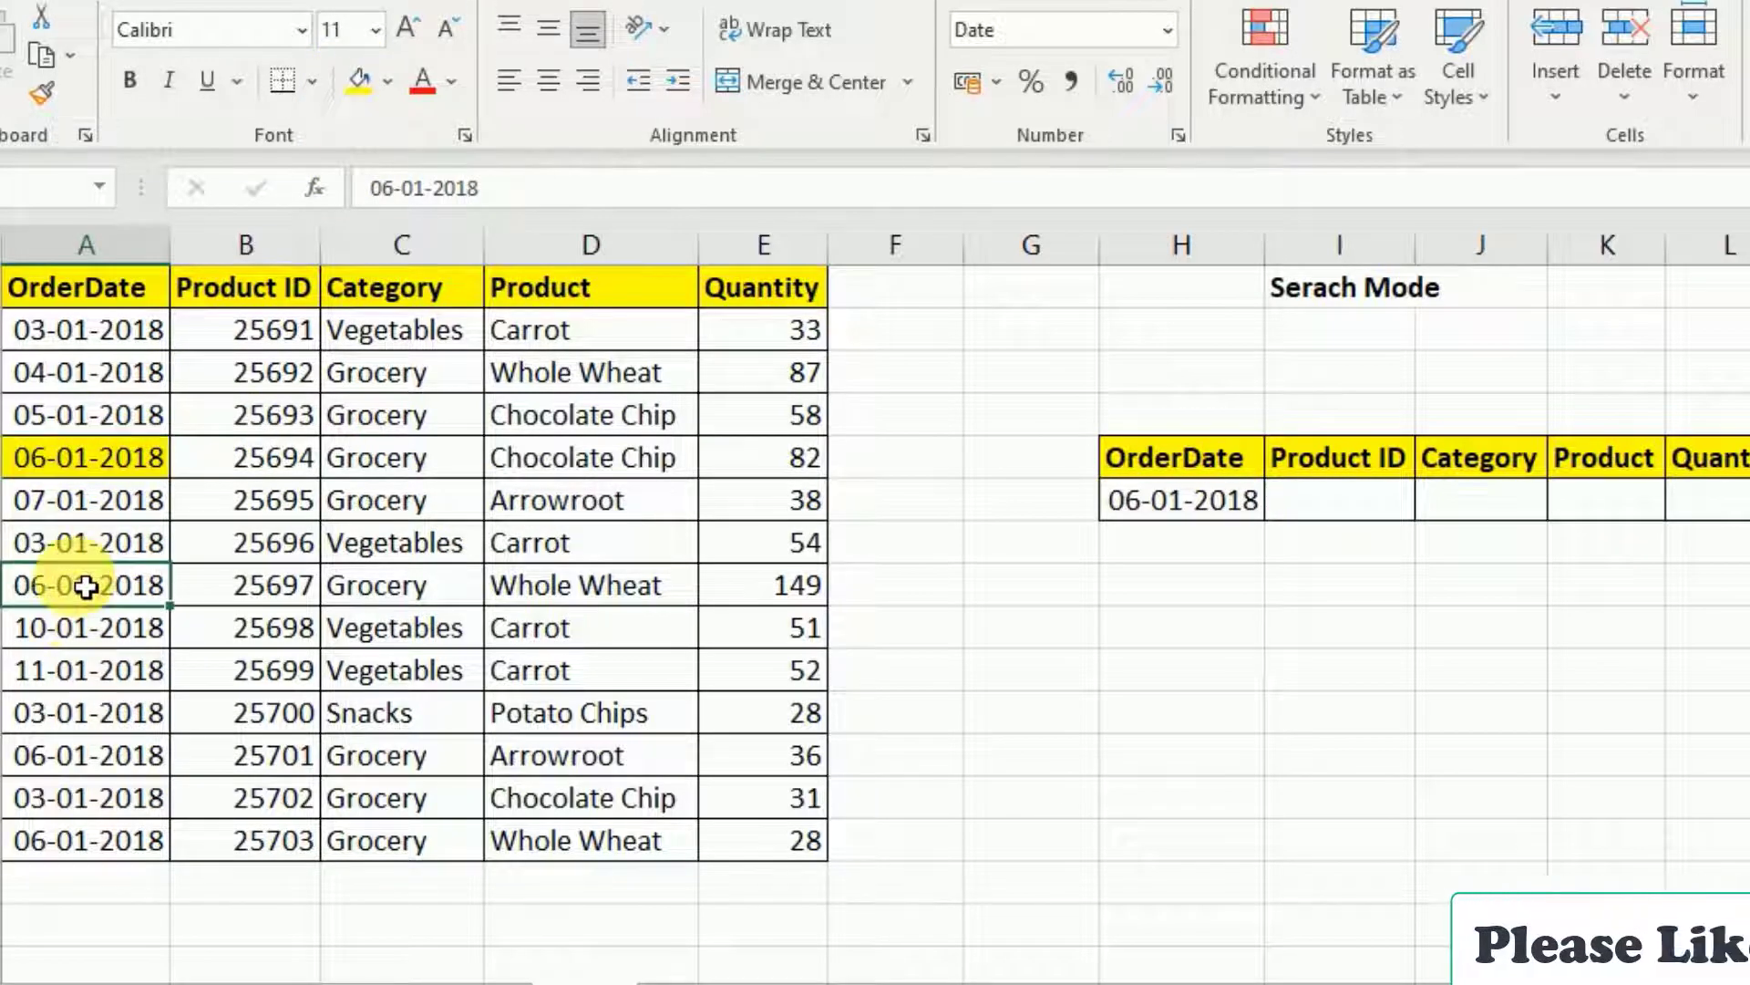
left_click(357, 79)
left_click(117, 755)
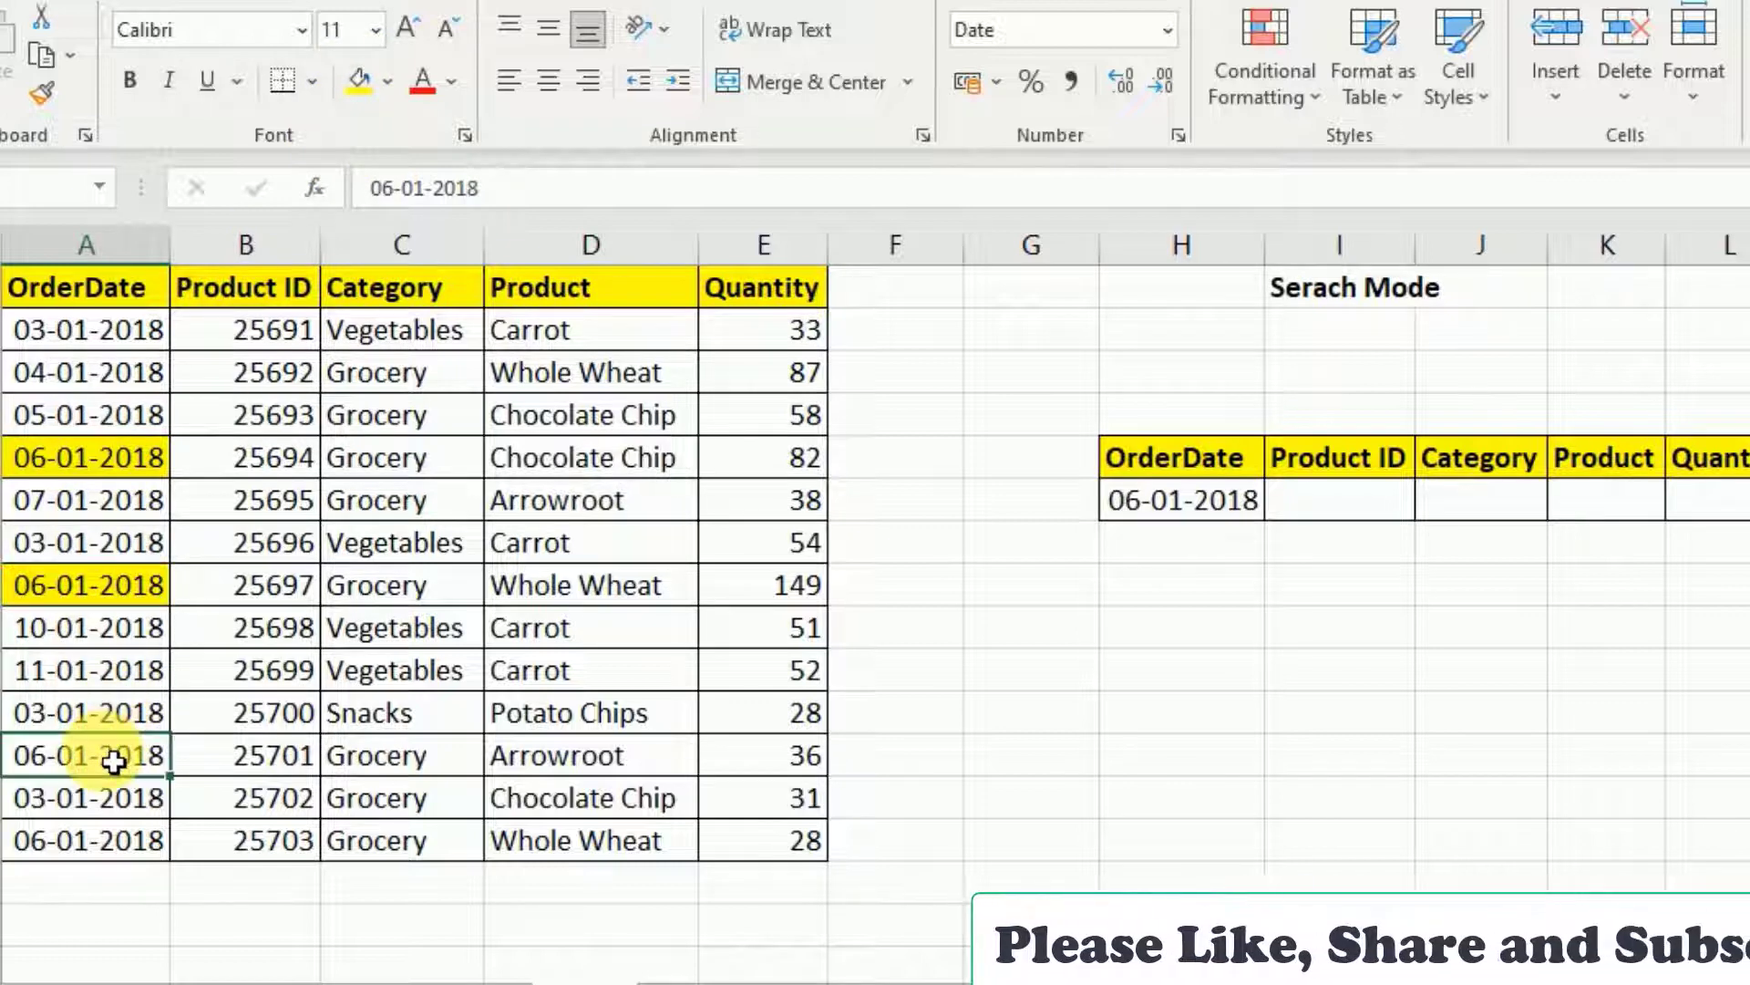
left_click(360, 82)
left_click(118, 850)
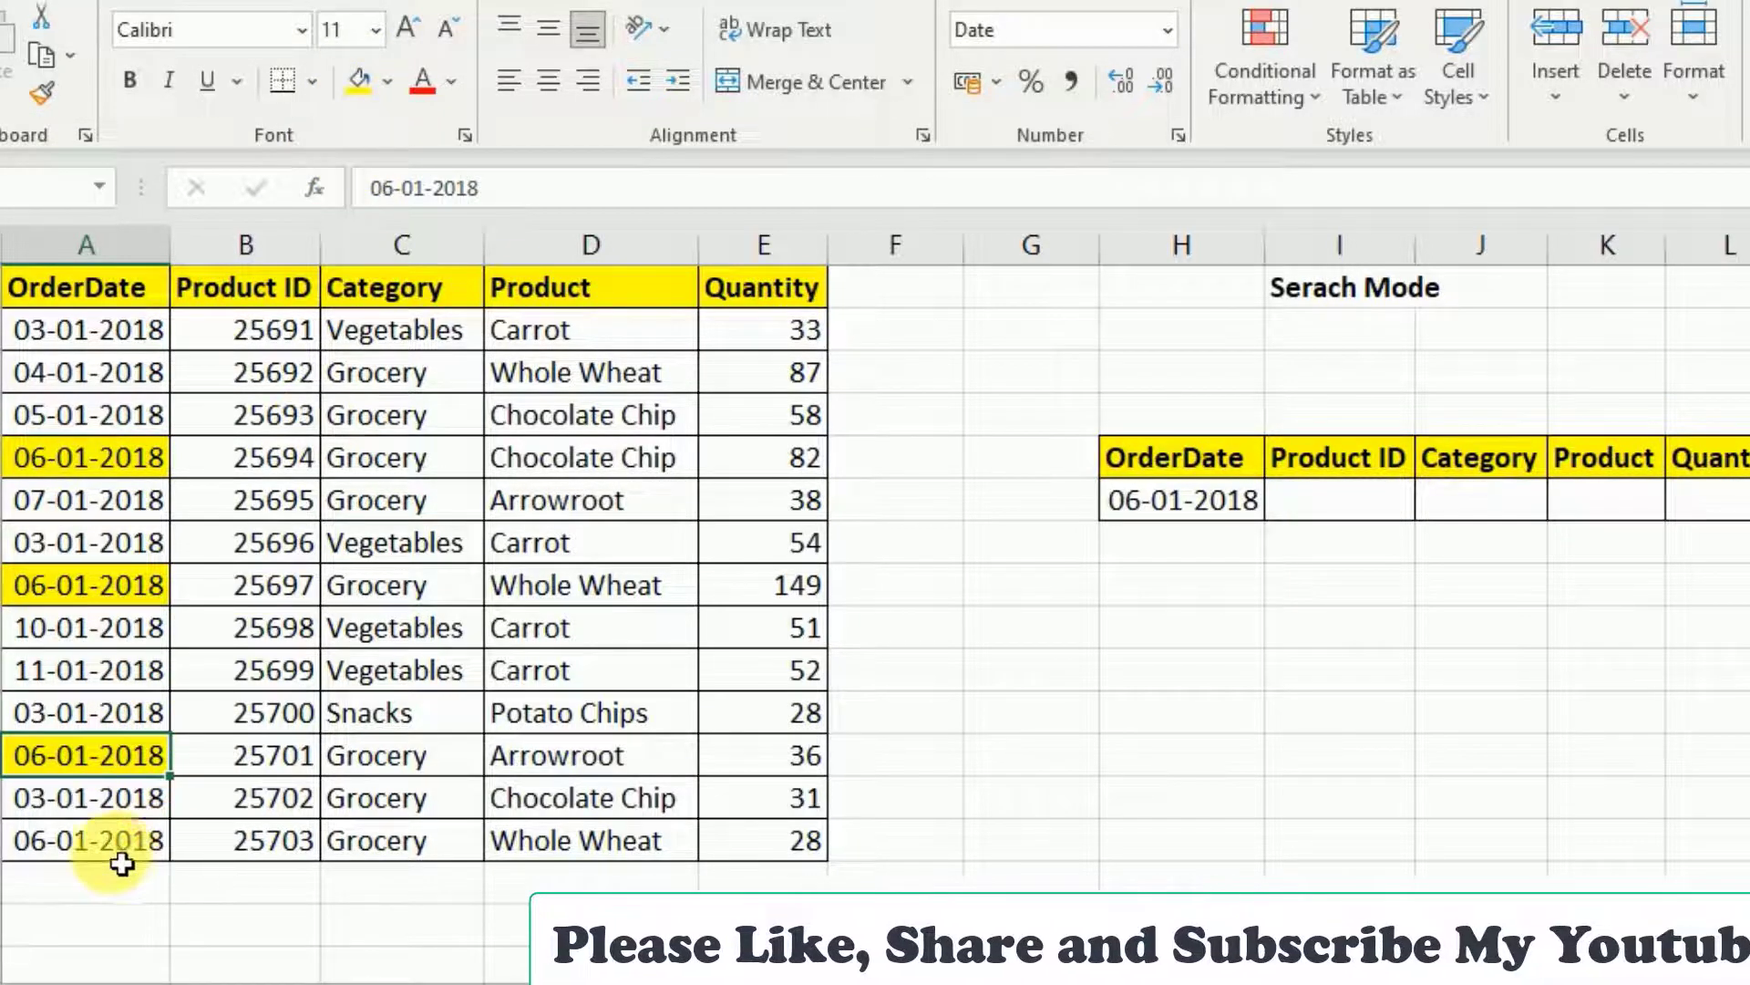
left_click(360, 82)
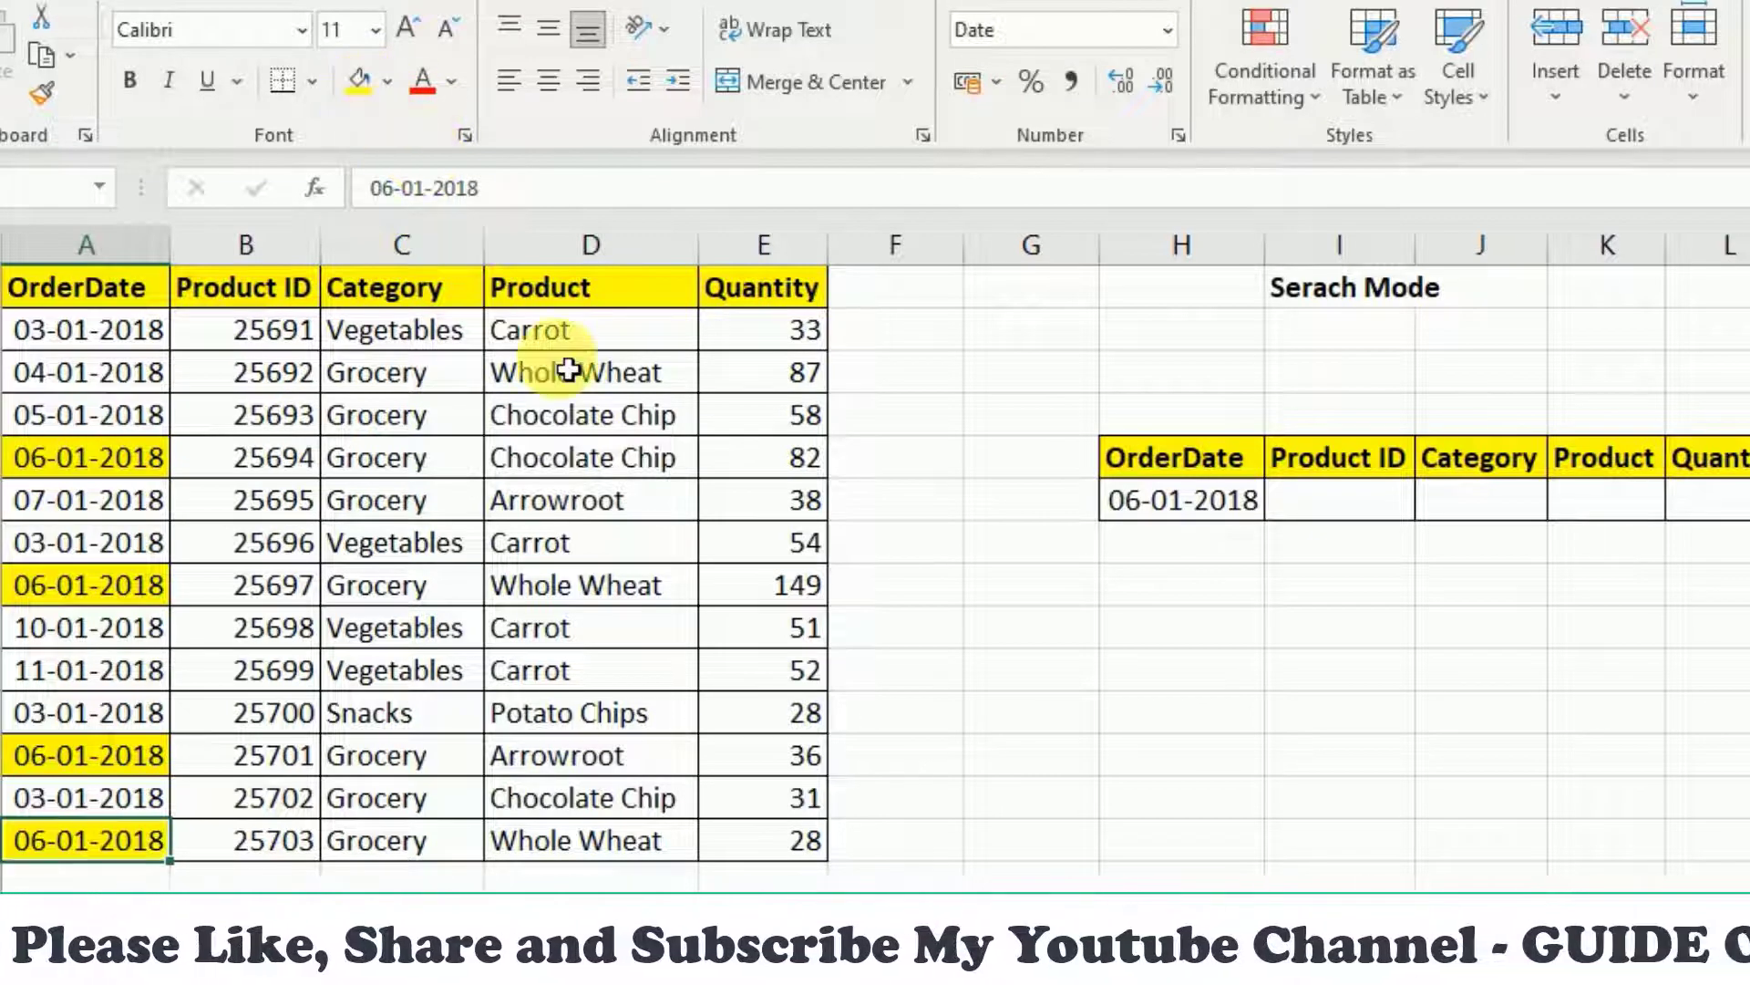
- Begin an XLOOKUP in I6 with H6 as lookup value, A1:A14 as lookup array and B1:E14 as return array
left_click(652, 586)
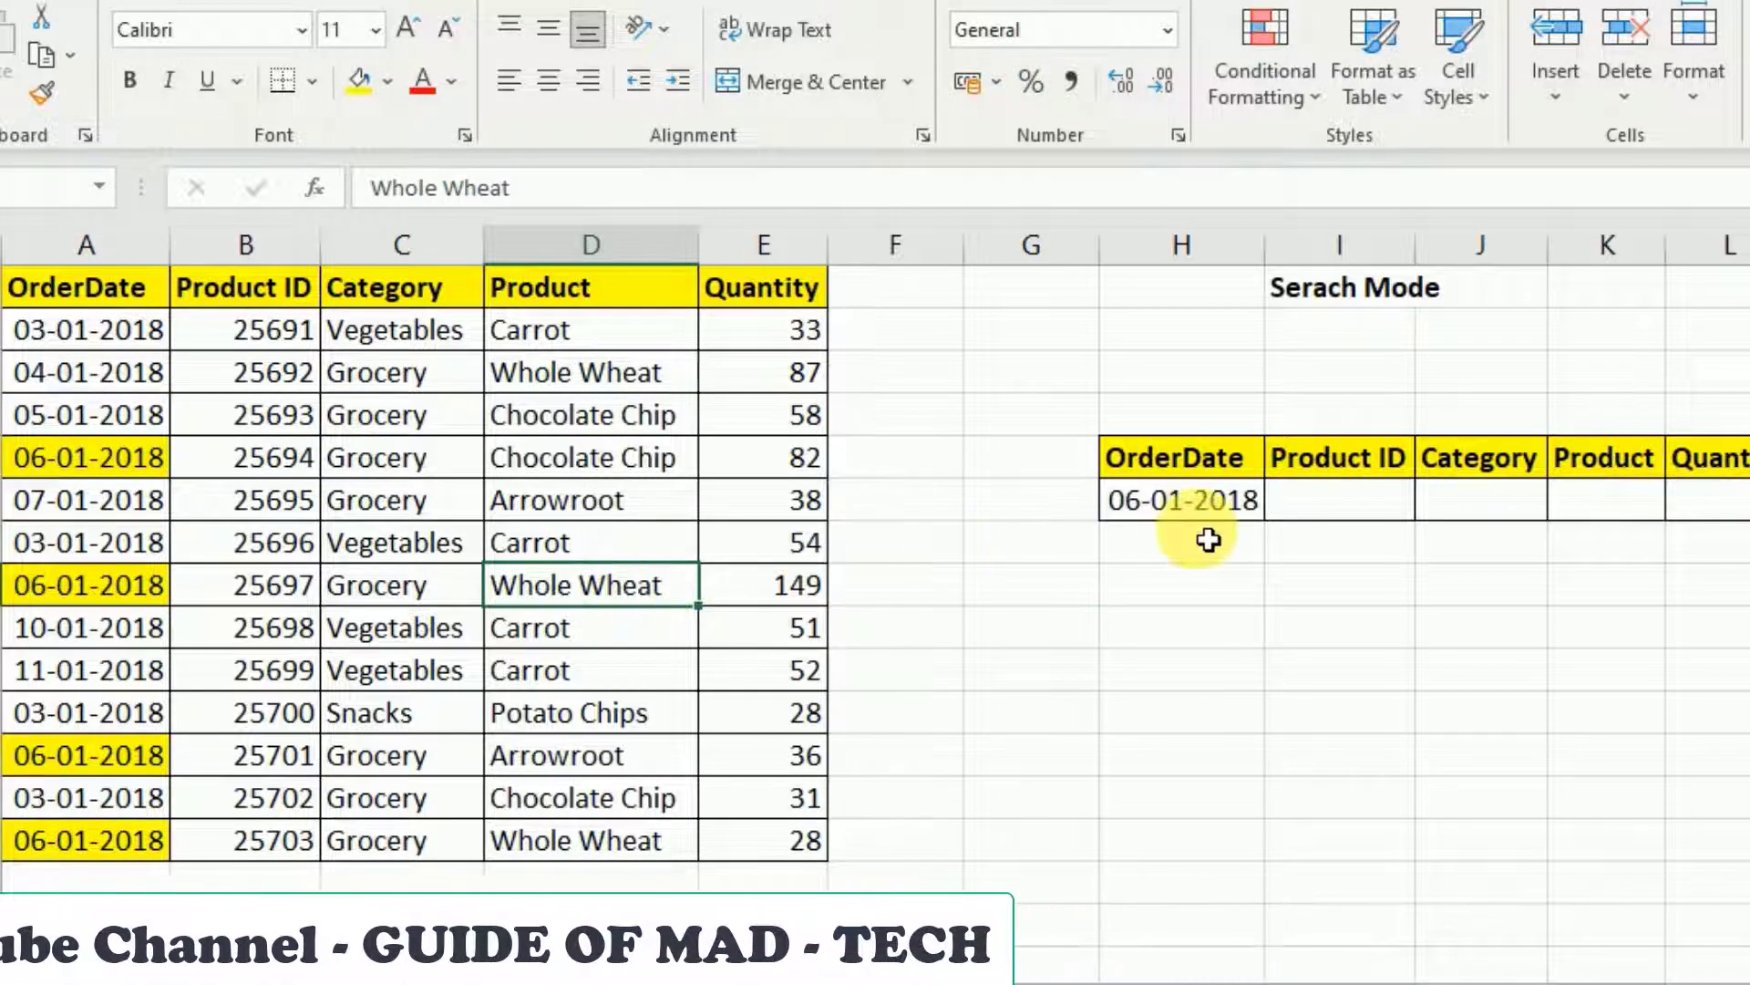
left_click(1366, 519)
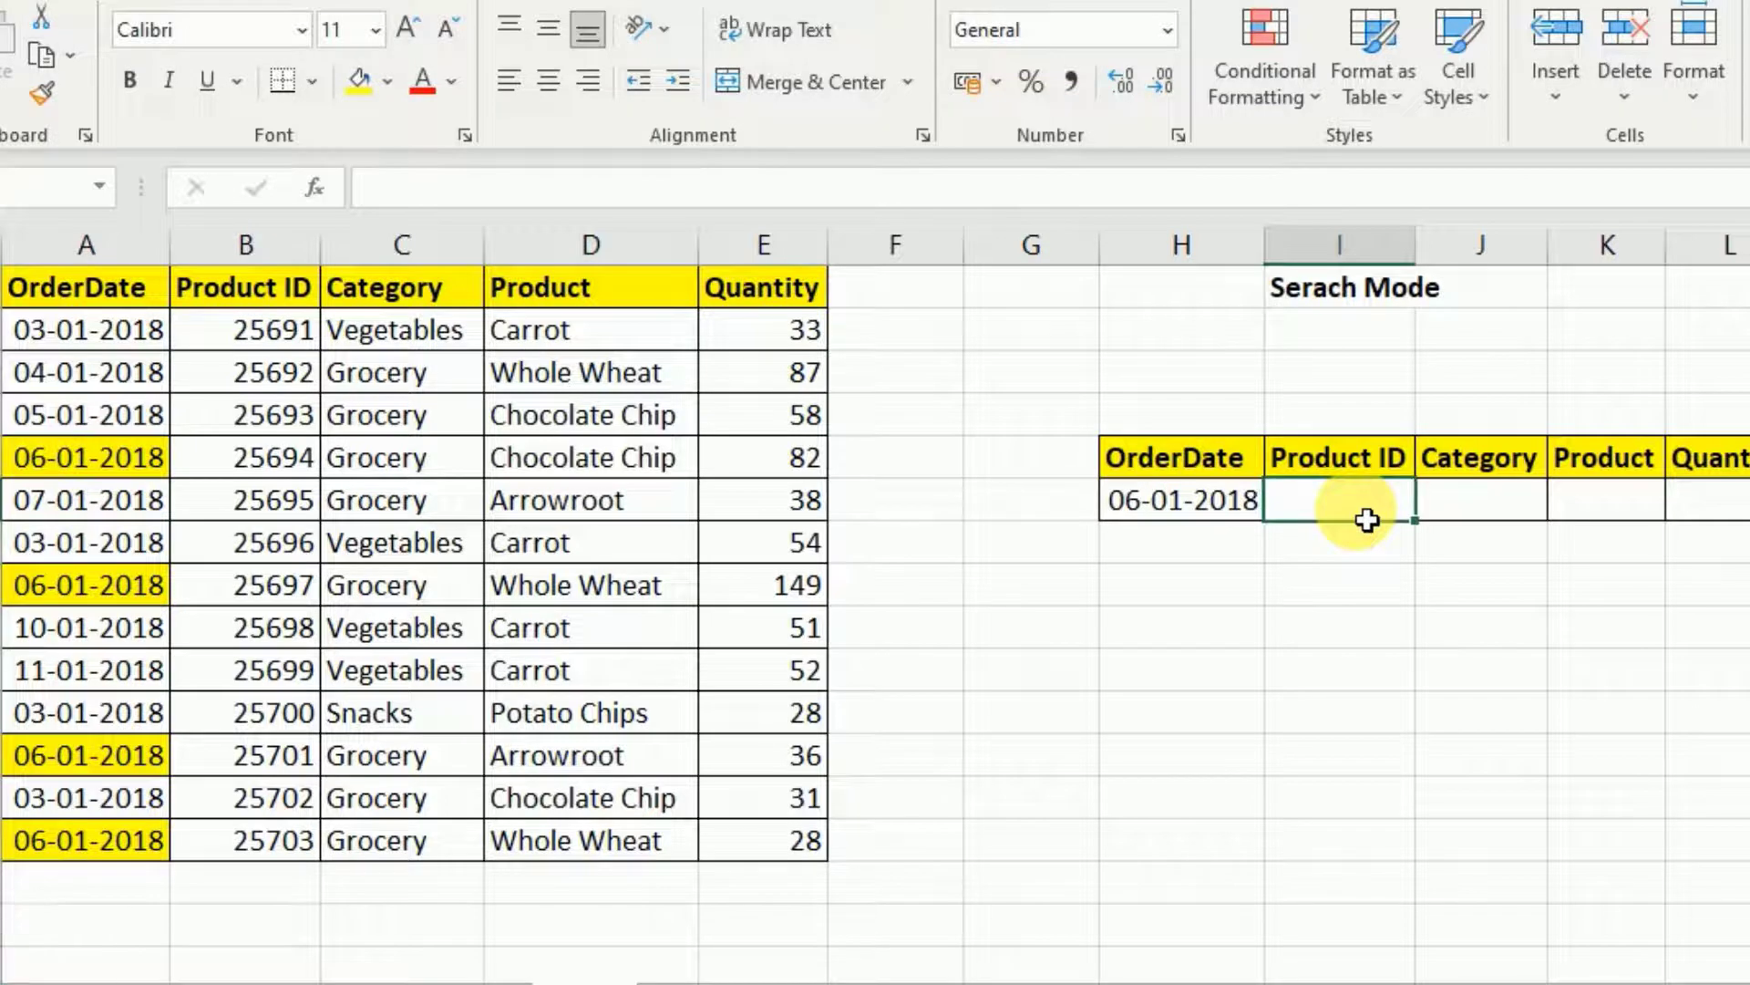
type("=x")
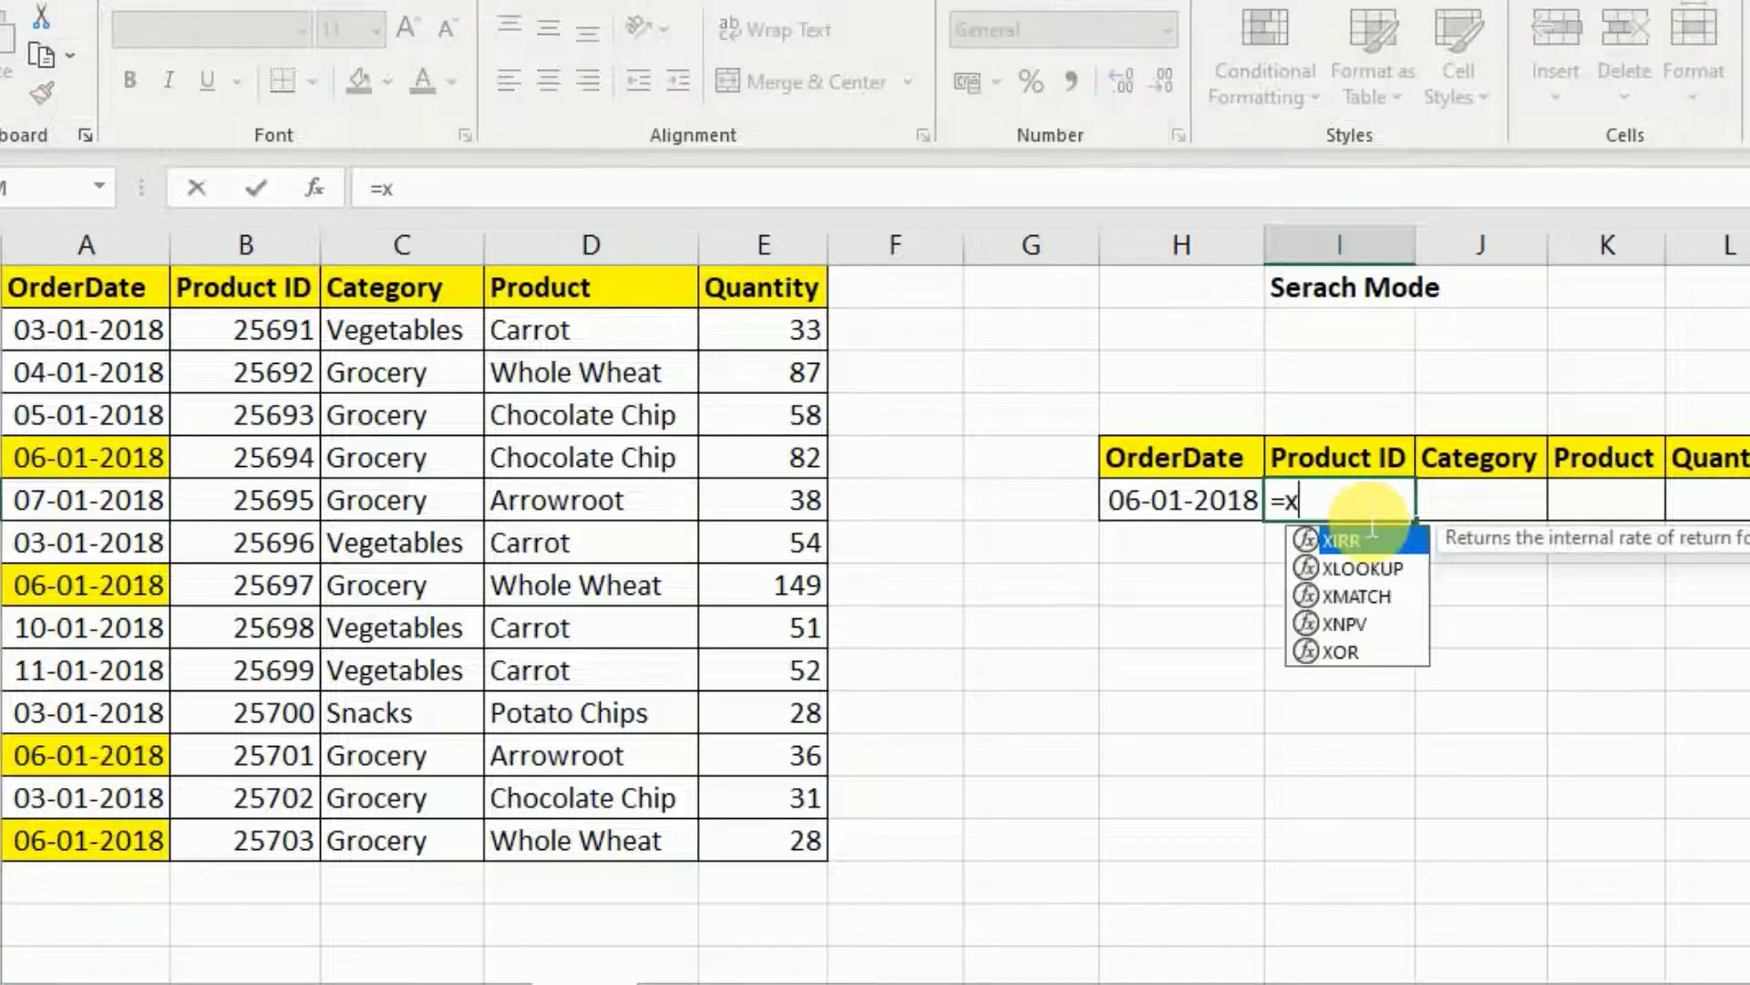
key("Down")
key("Tab")
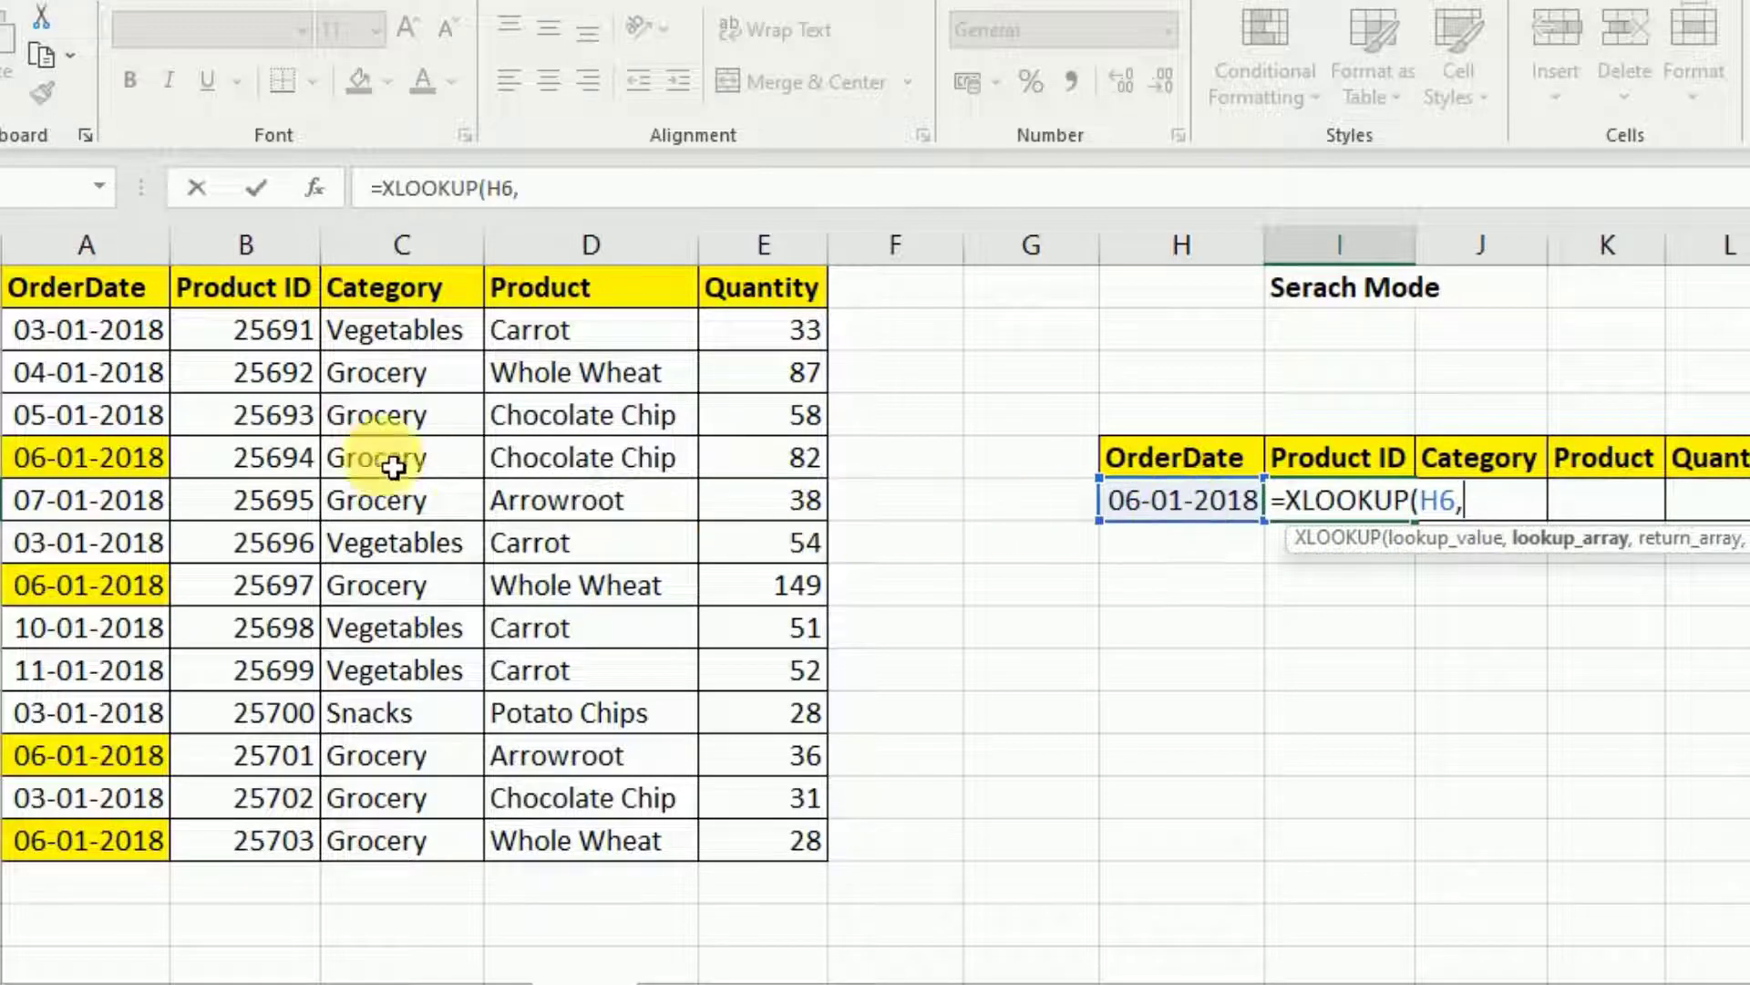
left_click_drag(98, 365, 104, 839)
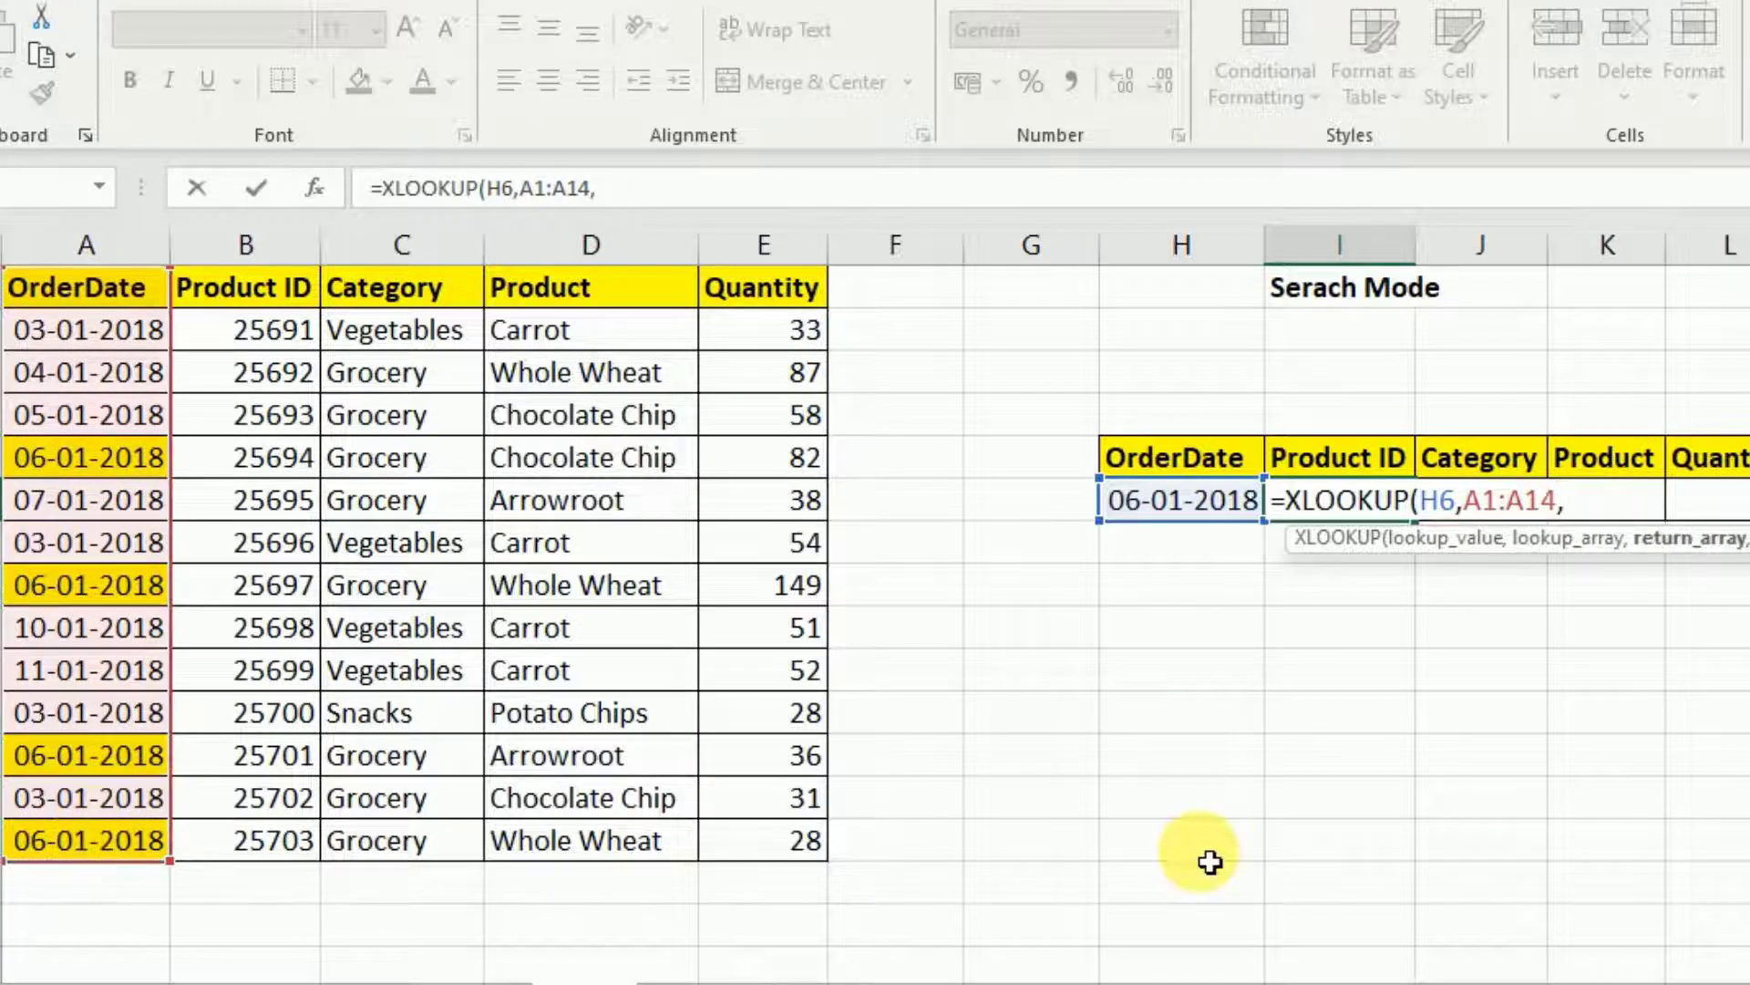
left_click_drag(252, 294, 736, 858)
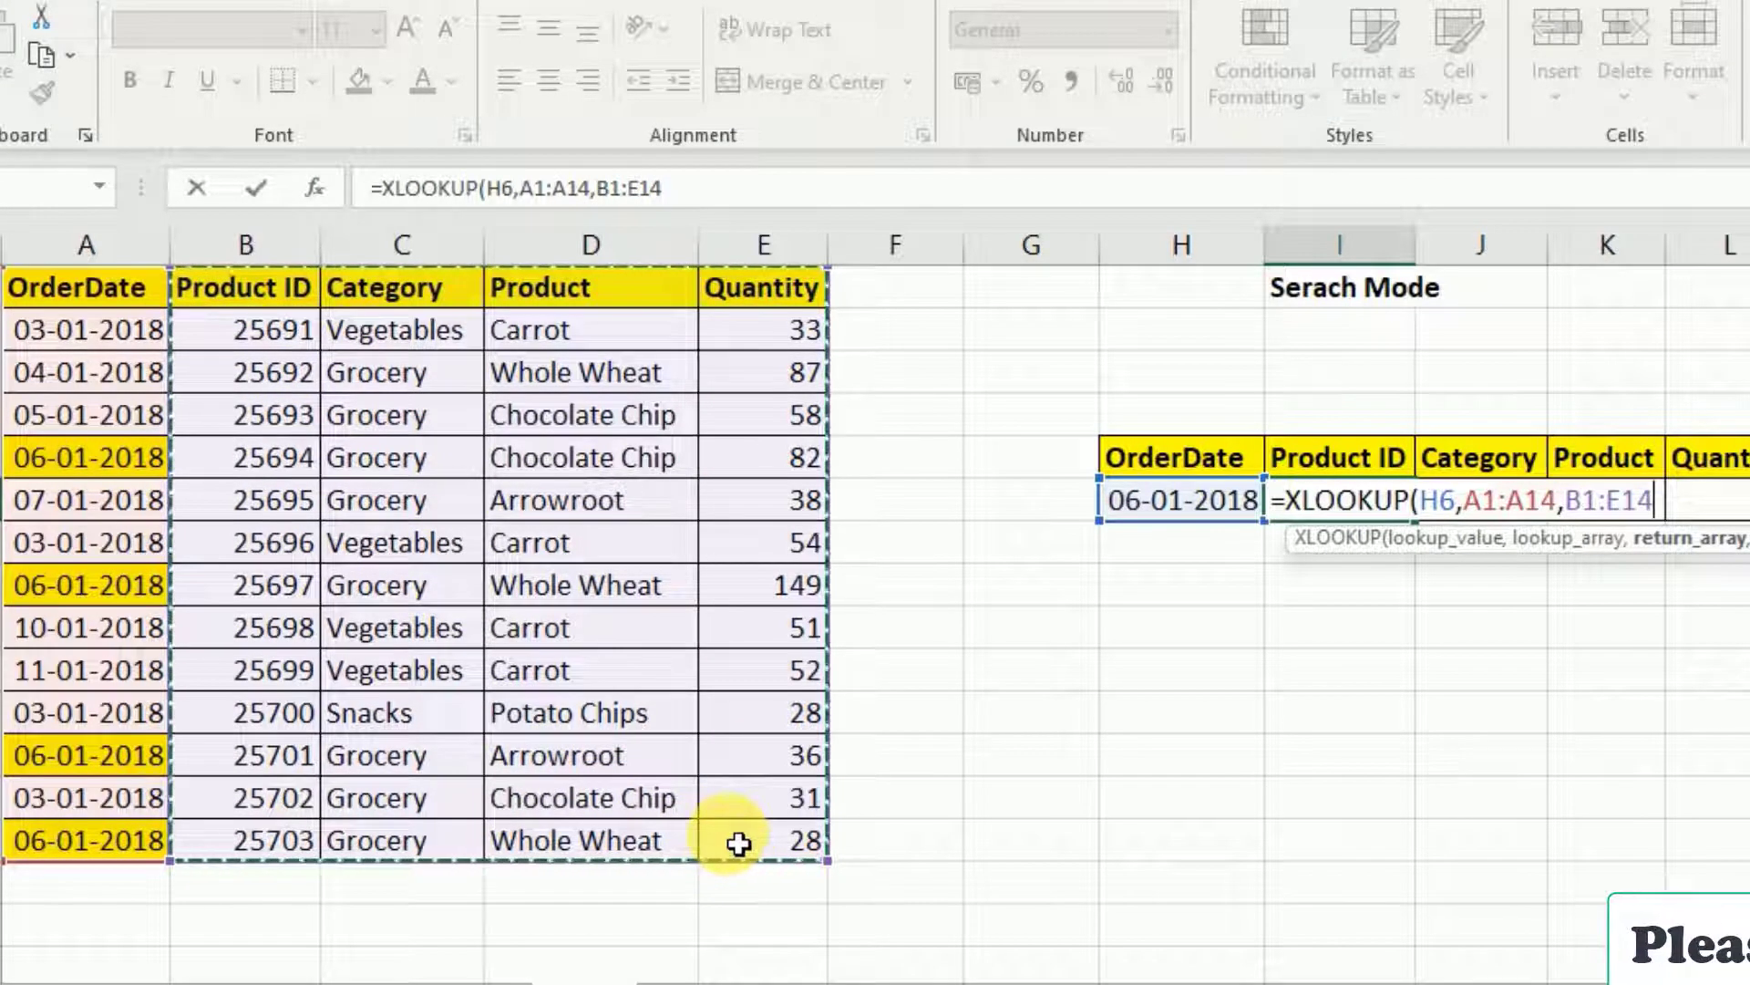
- Finish the I6 formula with search mode -1 (last-to-first), leaving if_not_found and match_mode empty, and compare its result with the highlighted dates
type(",")
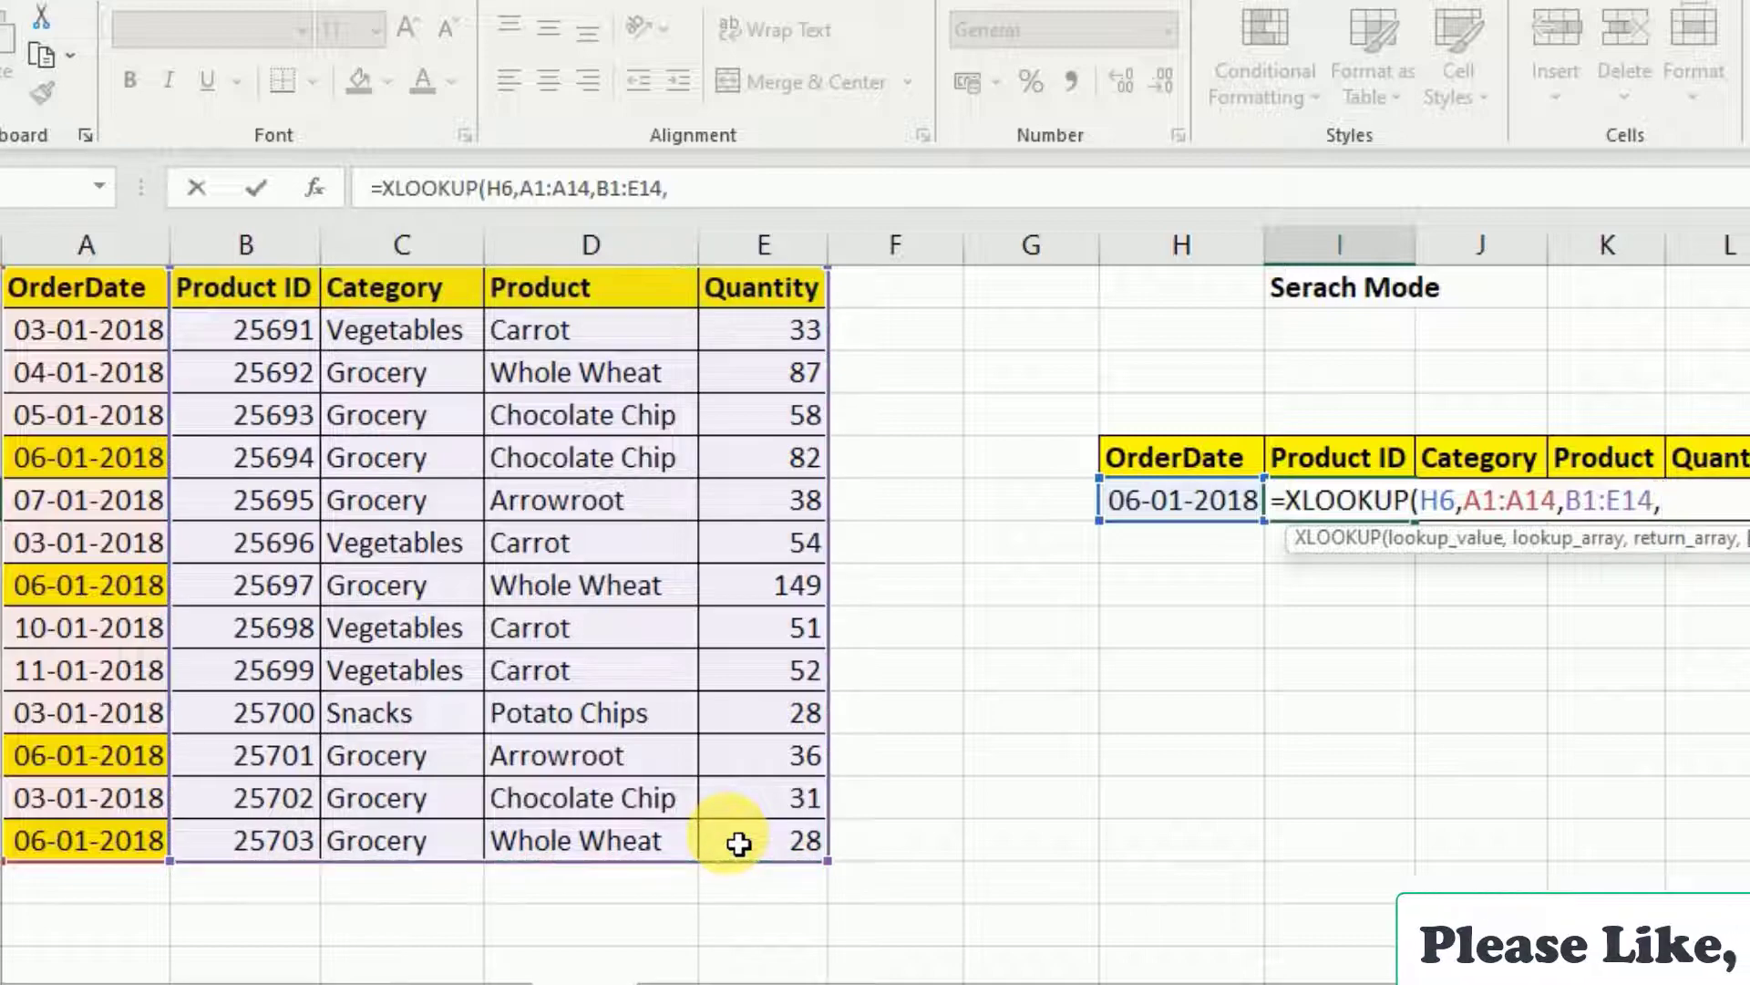
type(",")
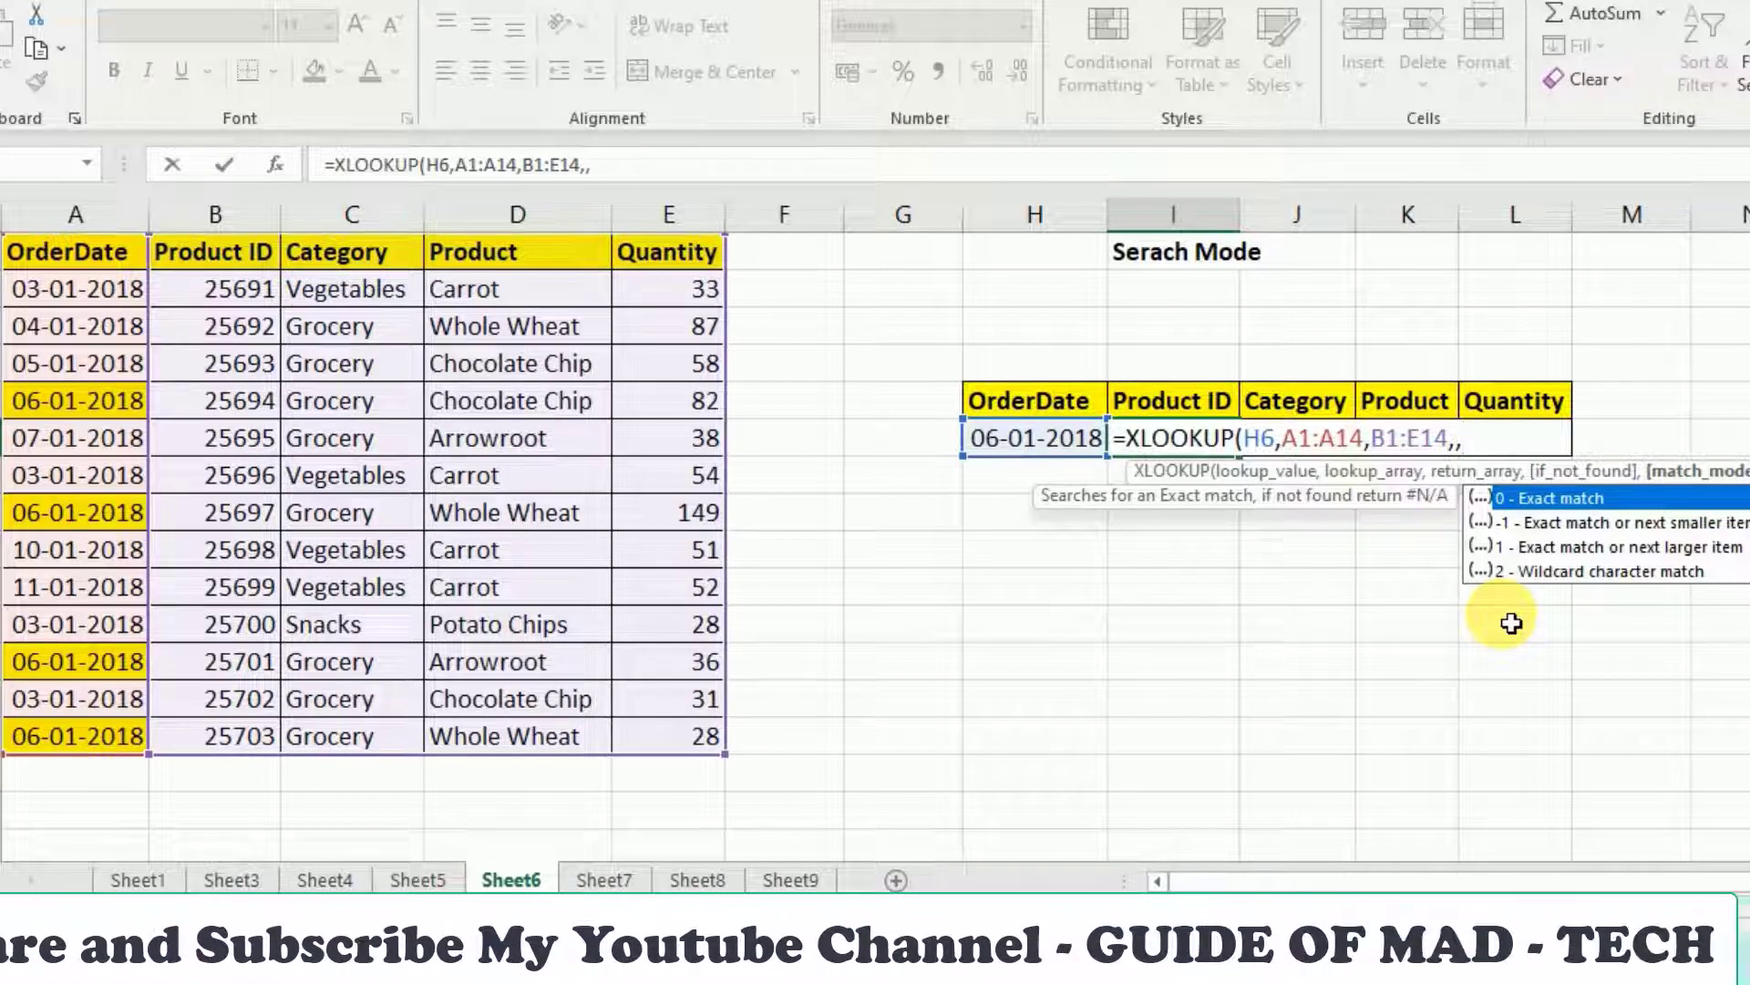
type(",")
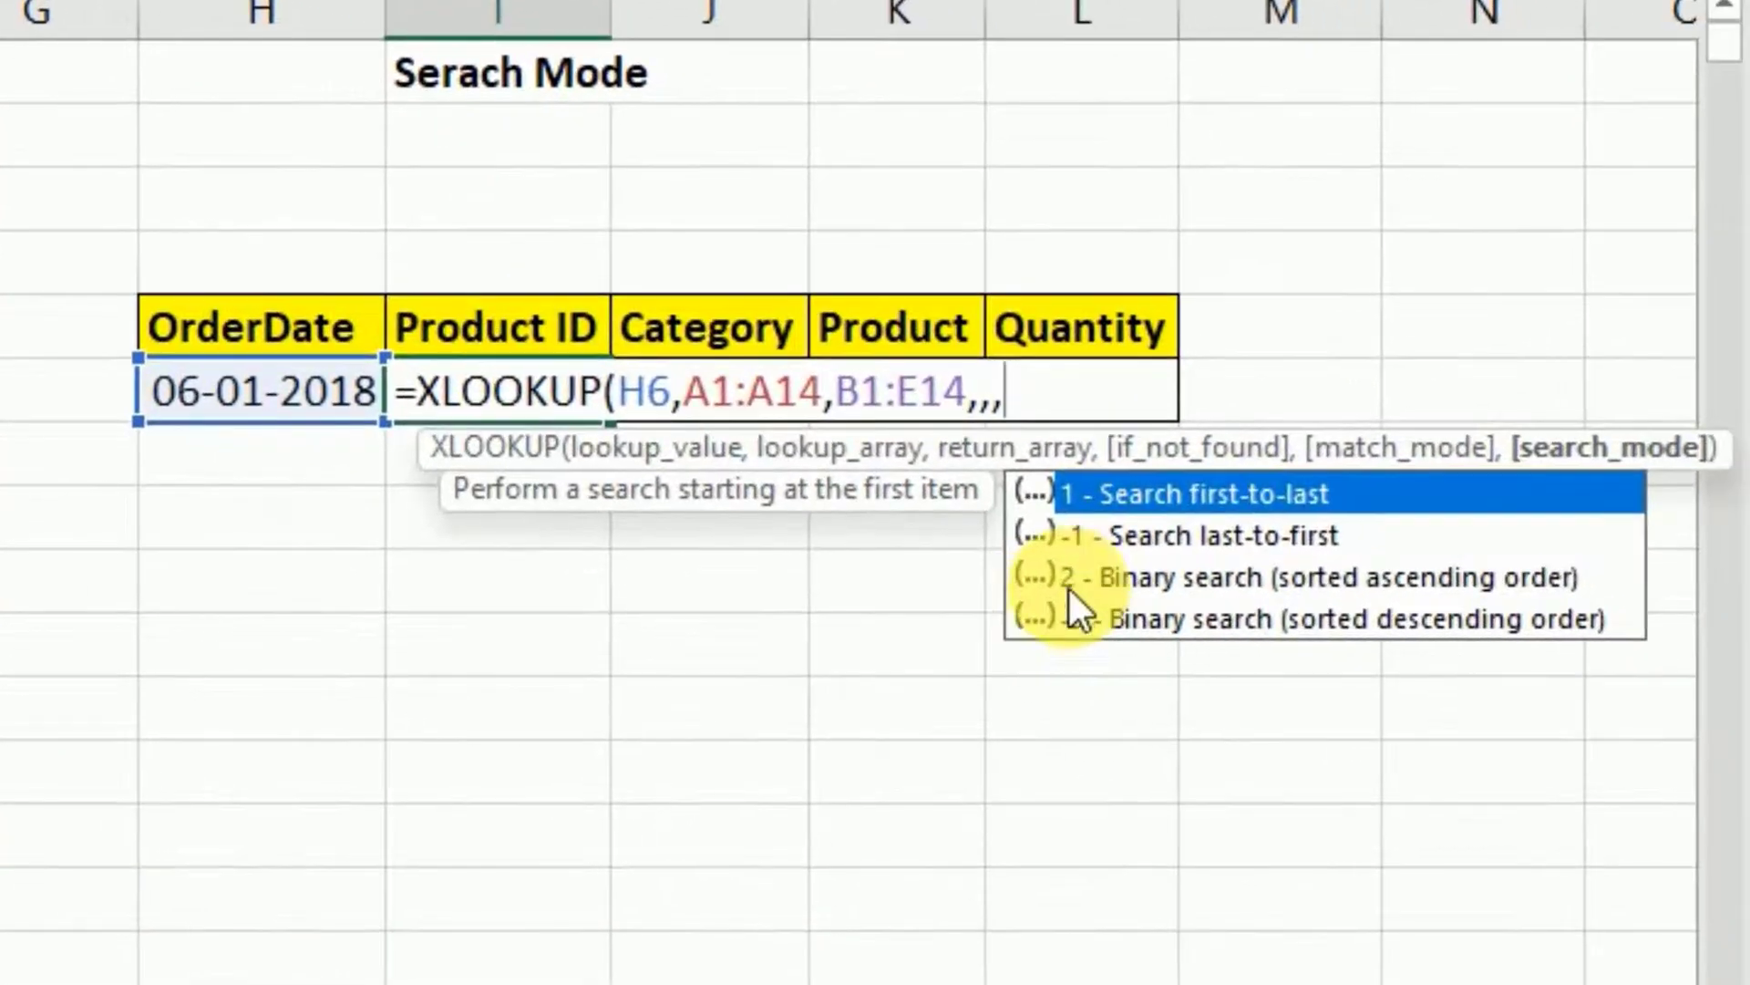
type("-1")
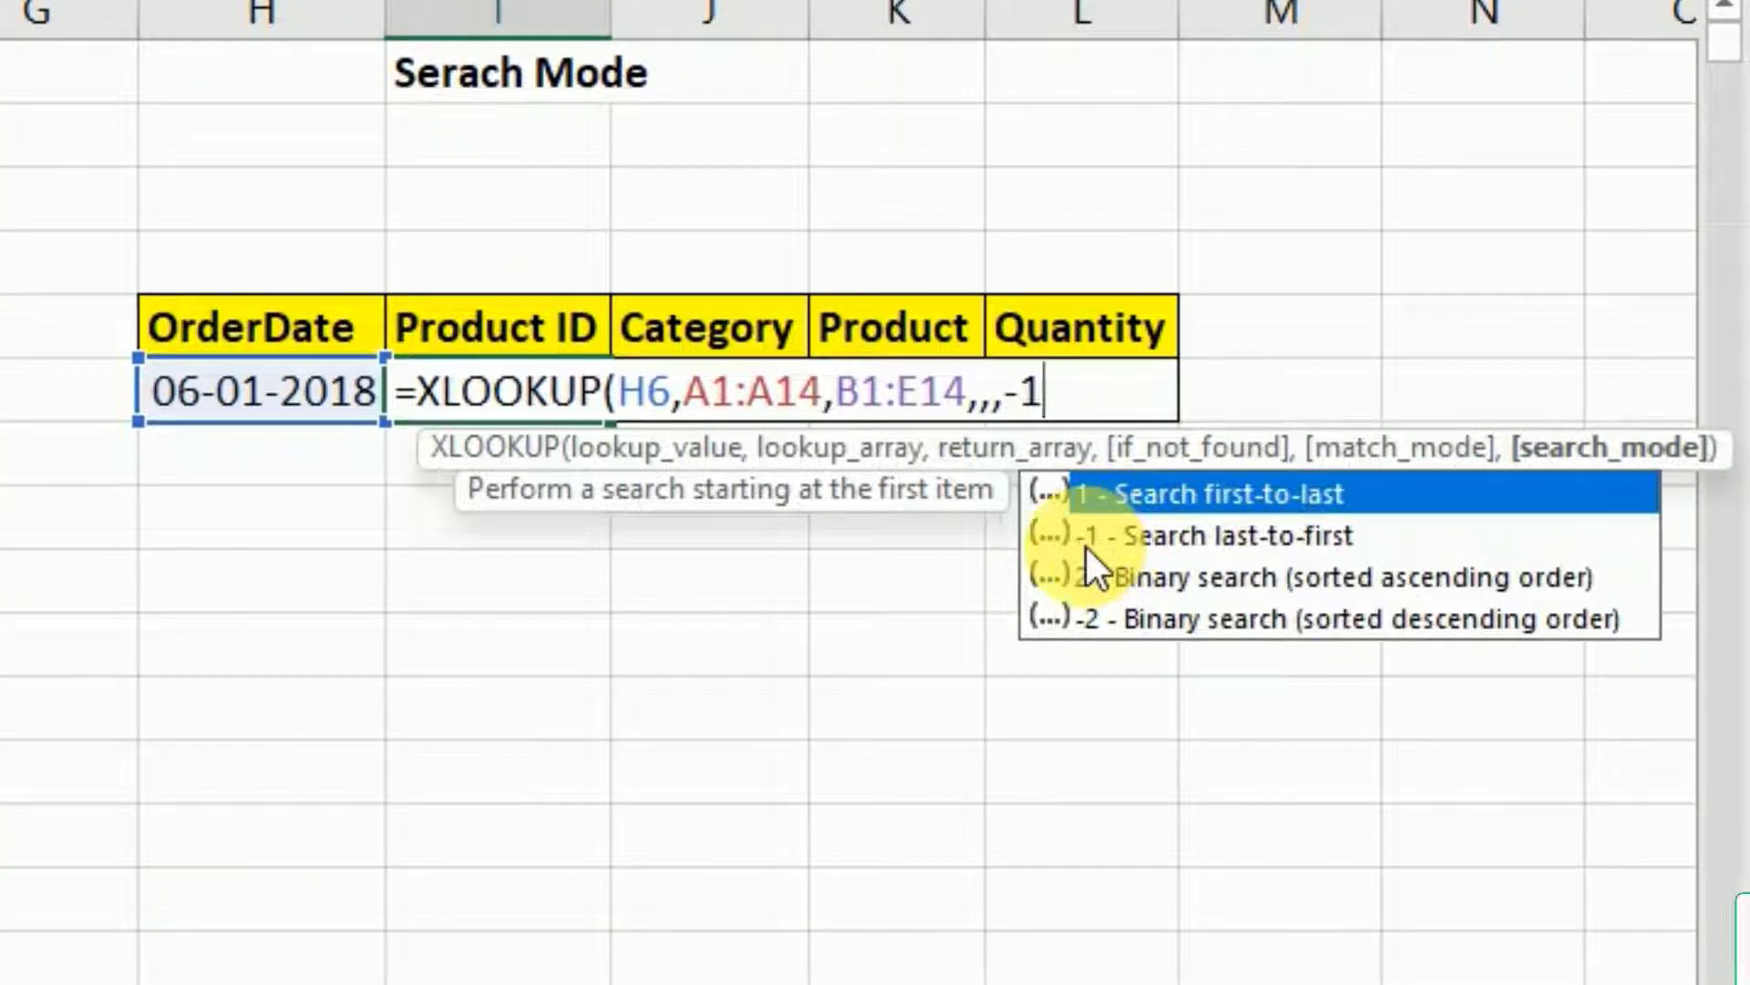
key("Return")
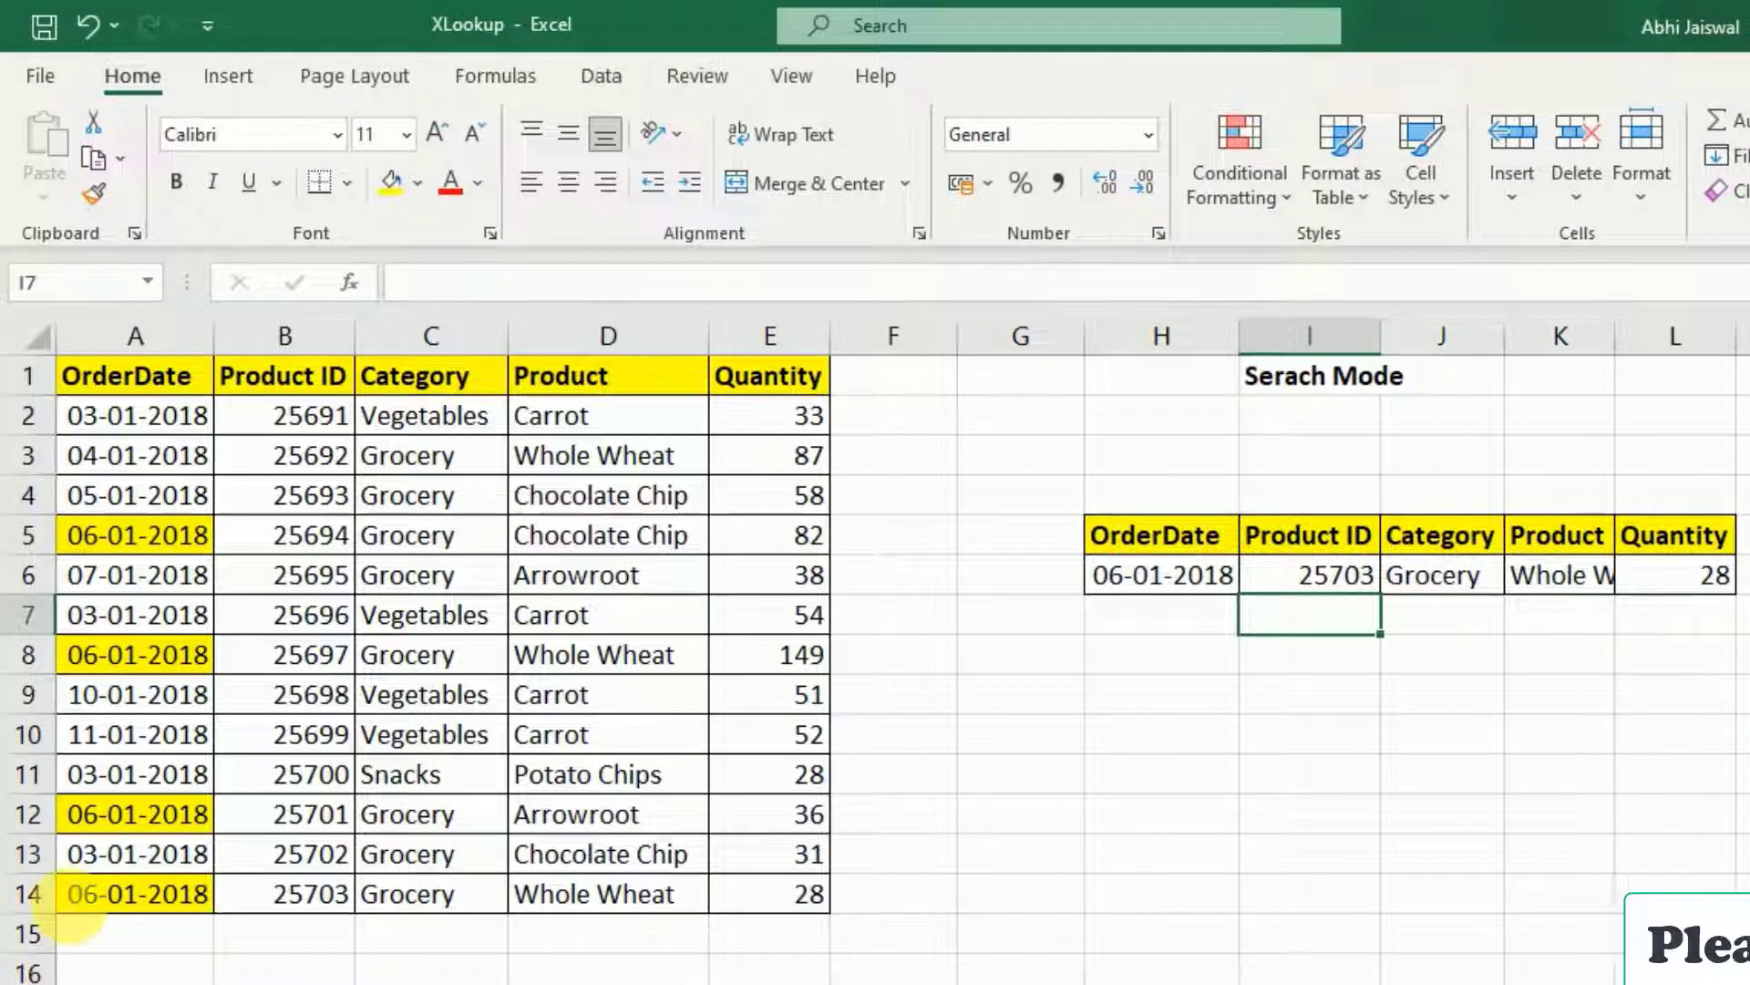
left_click(118, 903)
left_click(1160, 594)
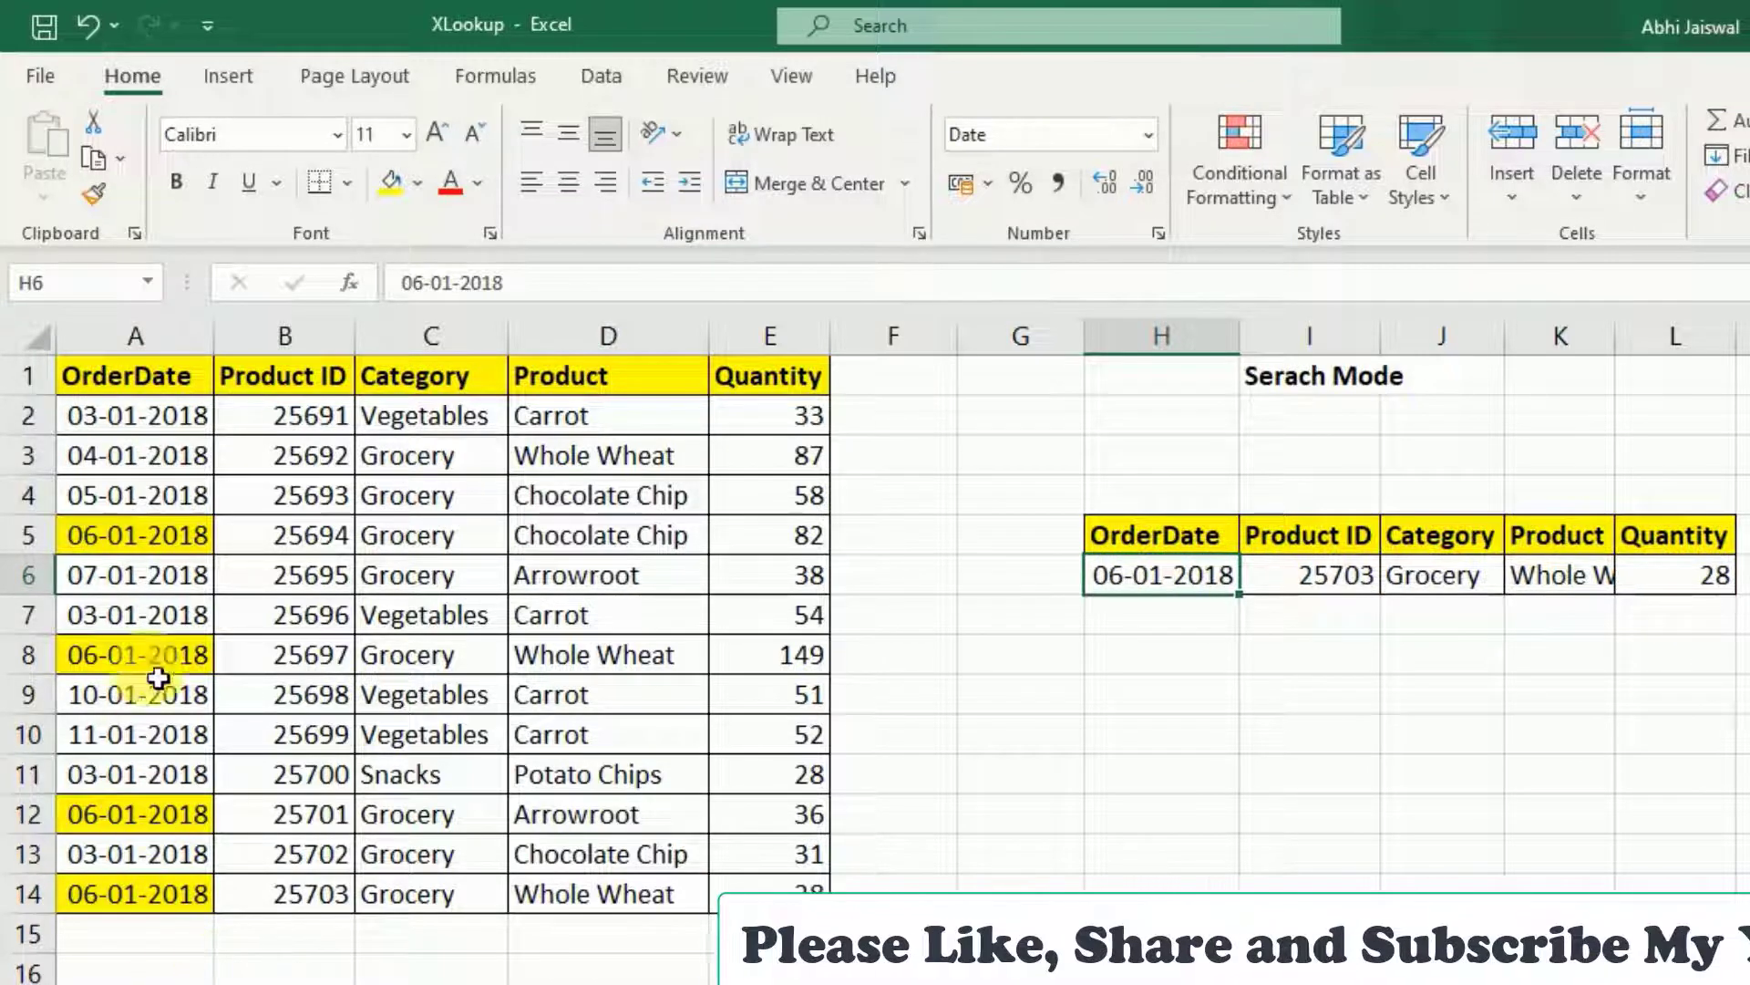
left_click(141, 547)
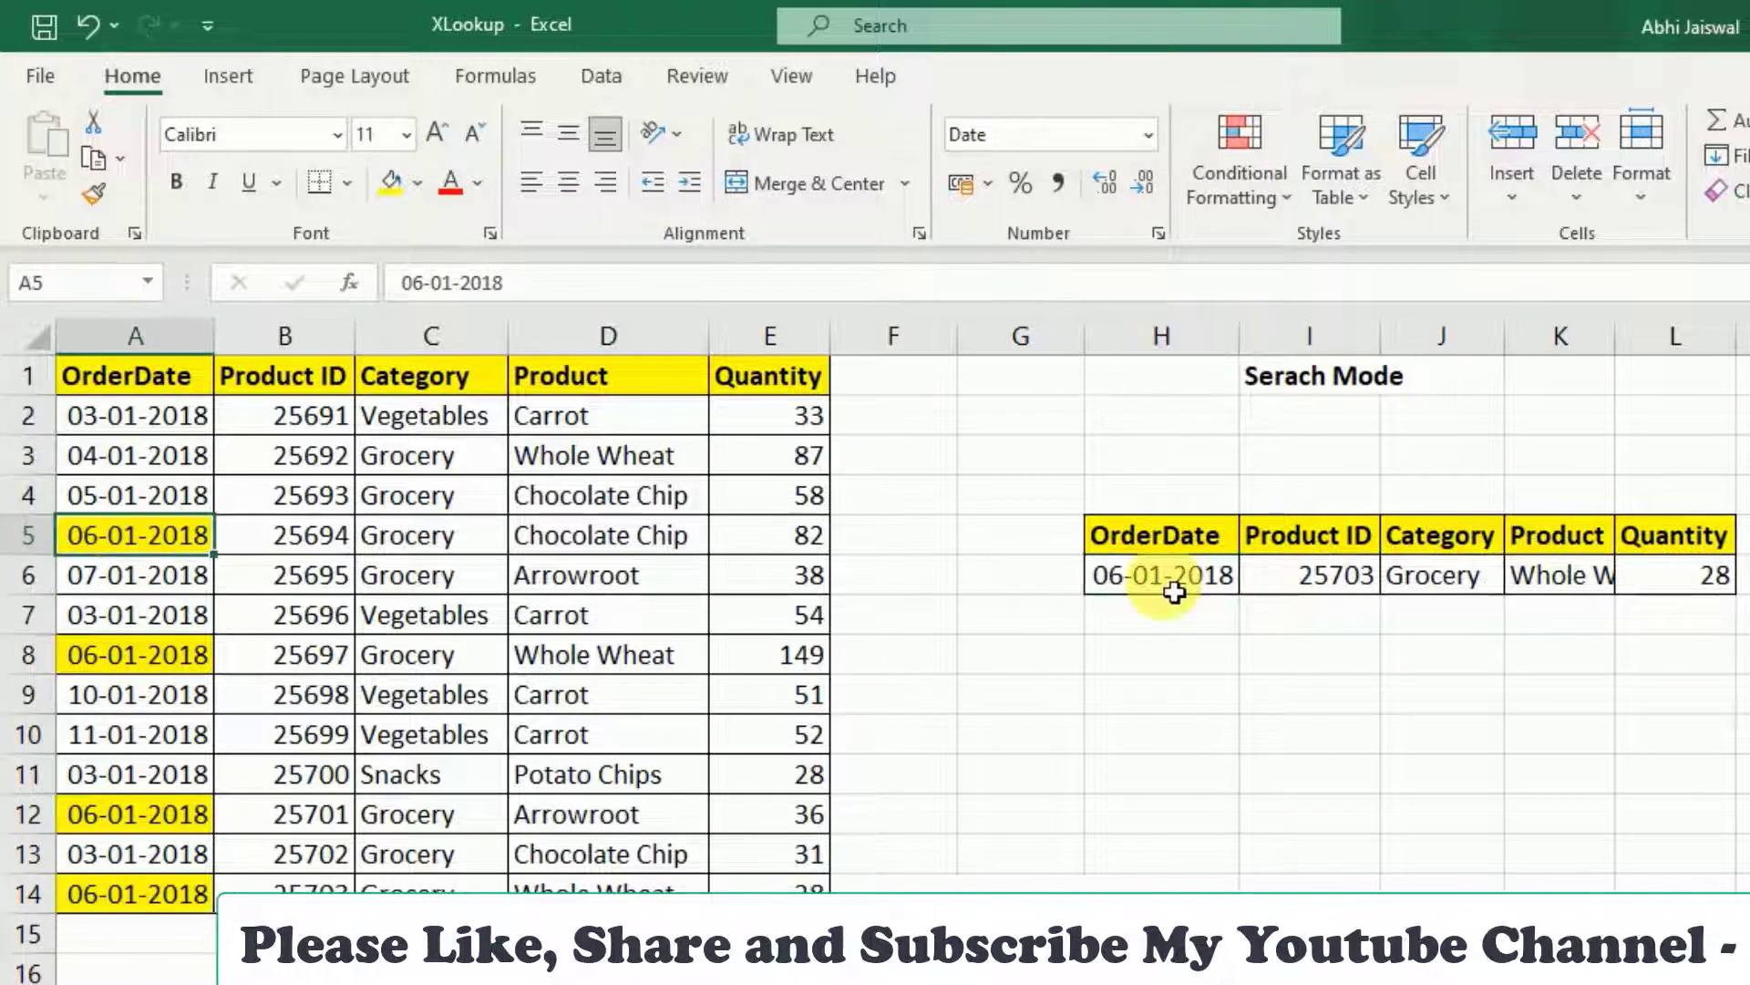
left_click(1303, 591)
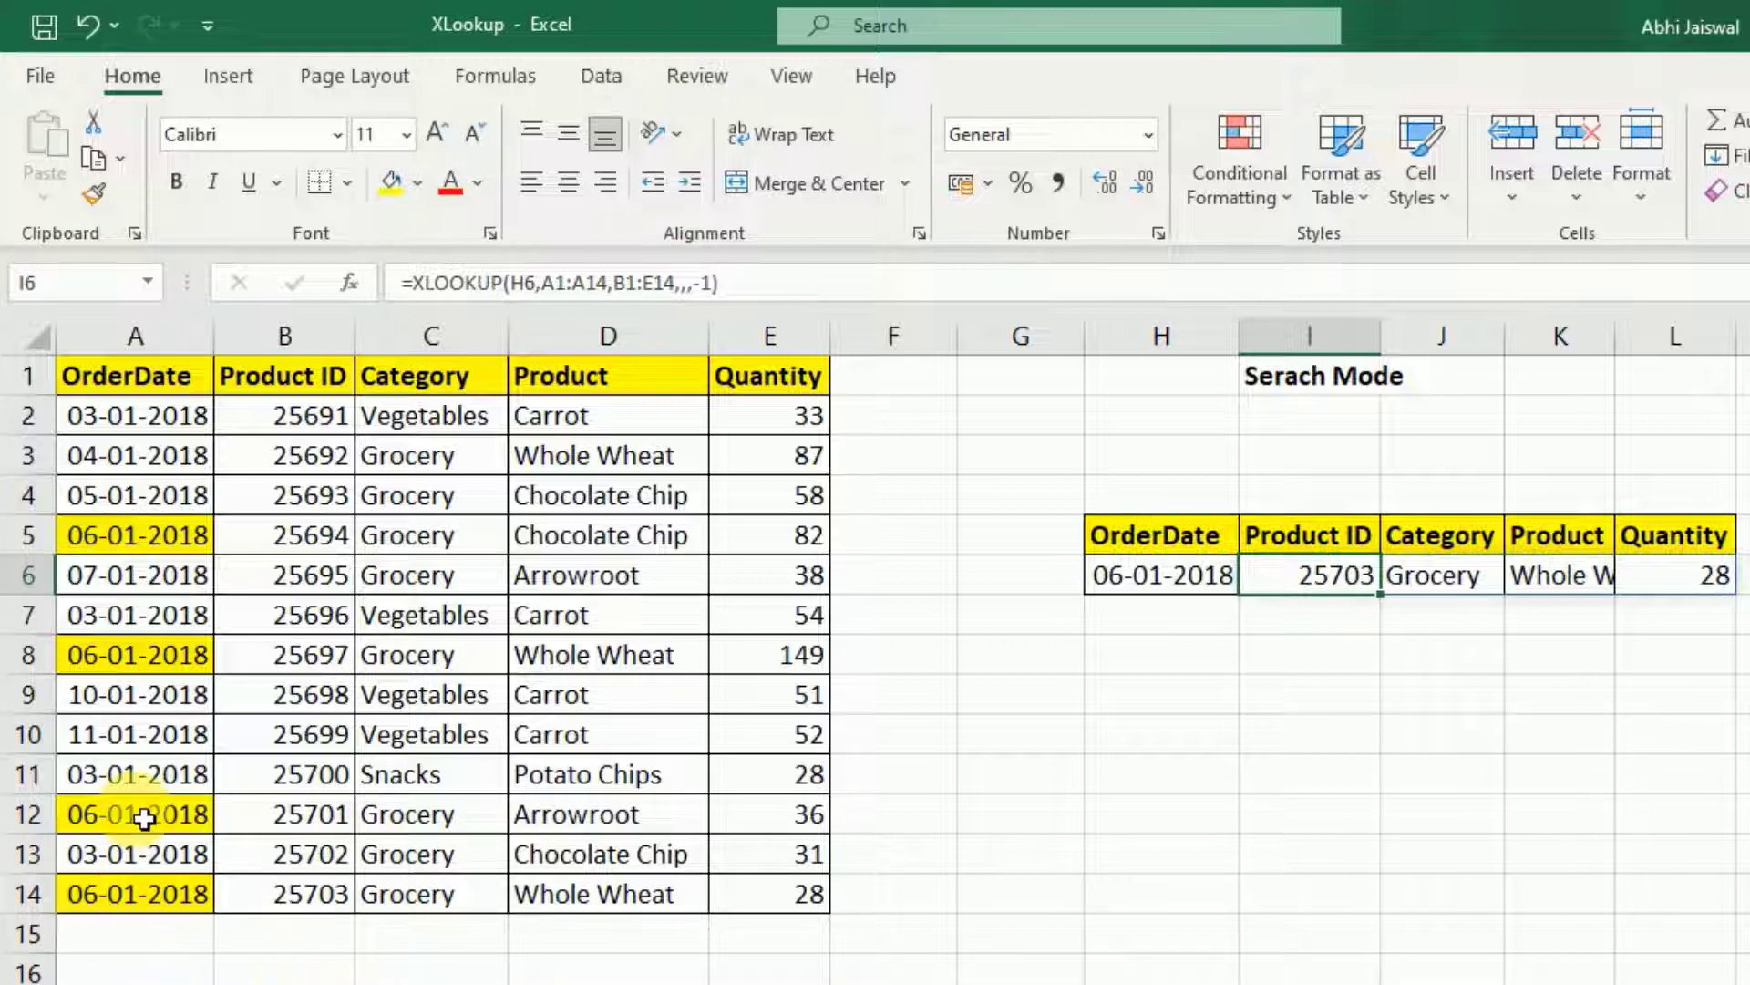
left_click(1156, 581)
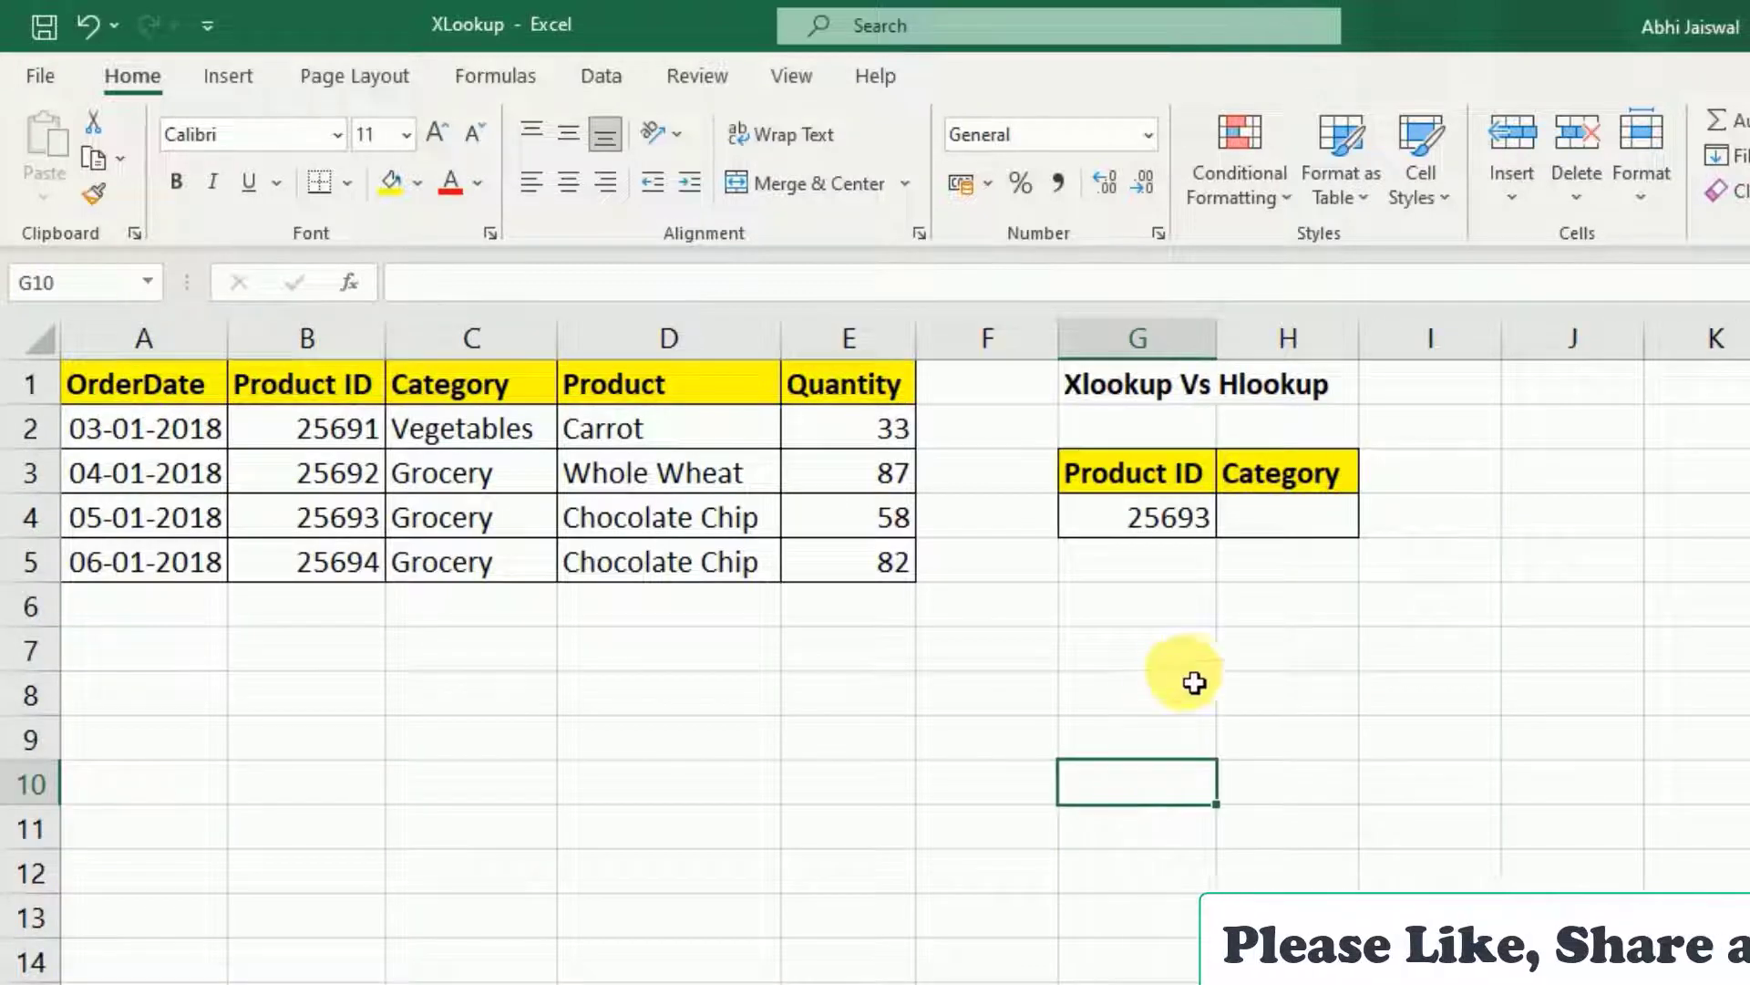
- Enter an XLOOKUP in H4 with H3 as lookup value, A1:E1 as lookup array and A4:E4 as return array
left_click(1200, 665)
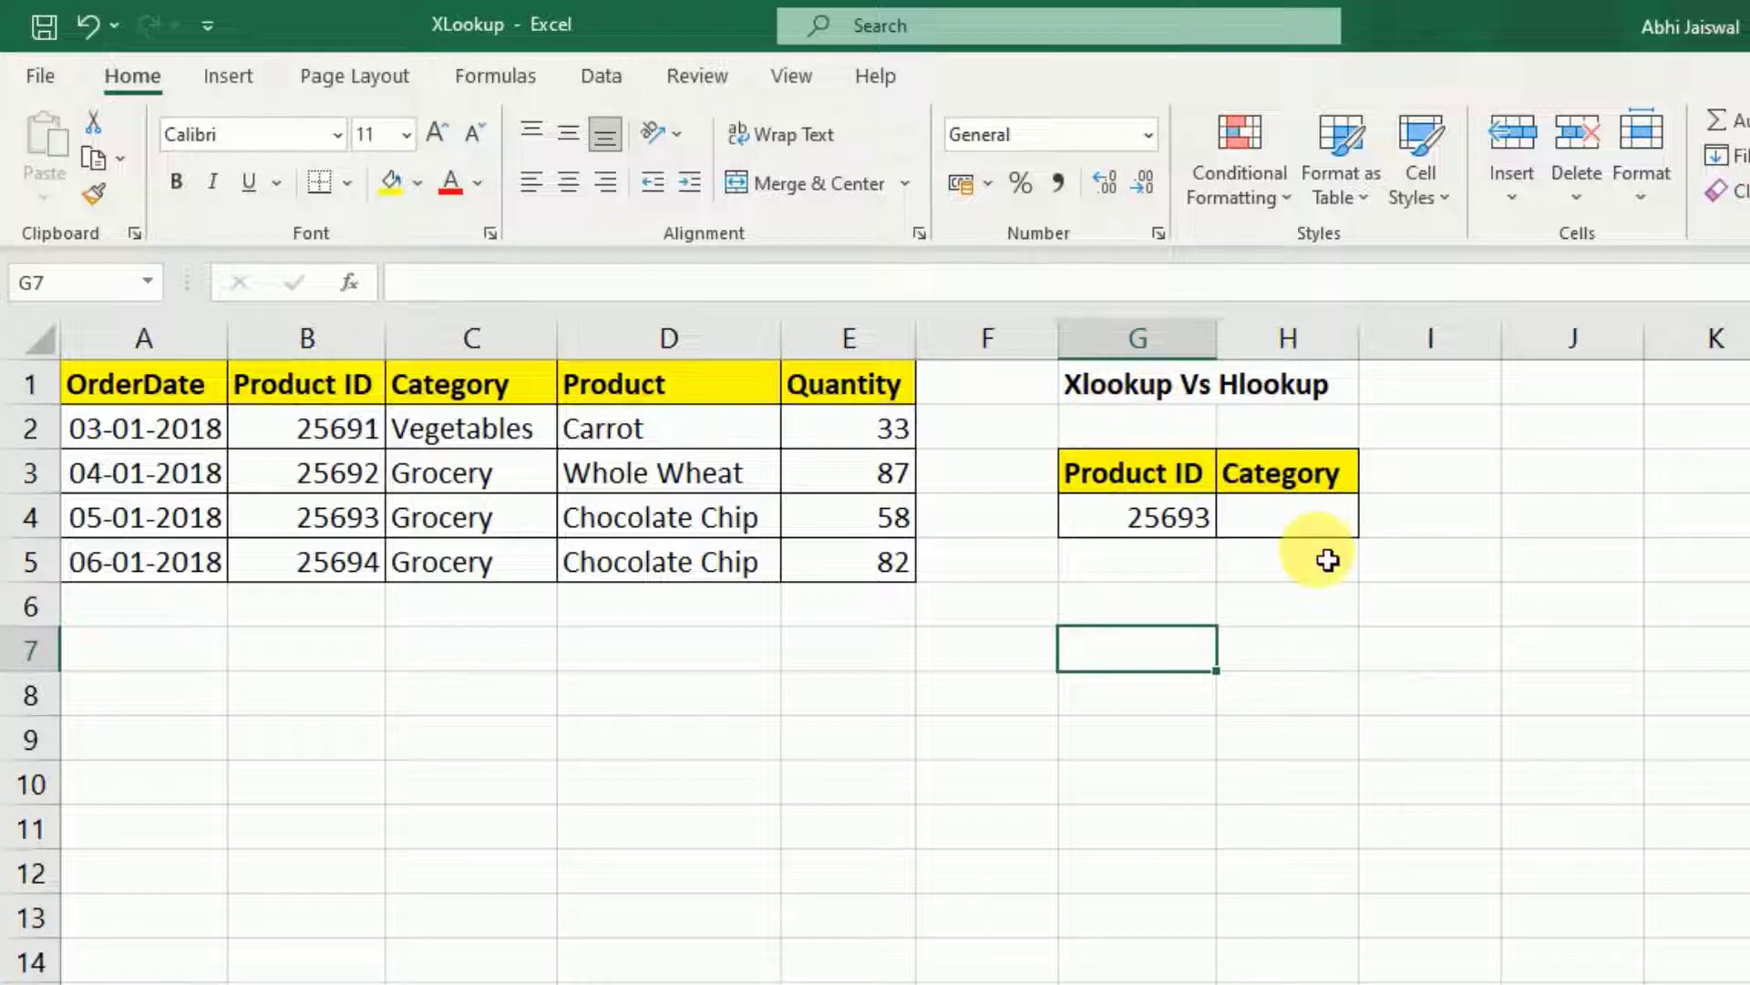
left_click(1307, 526)
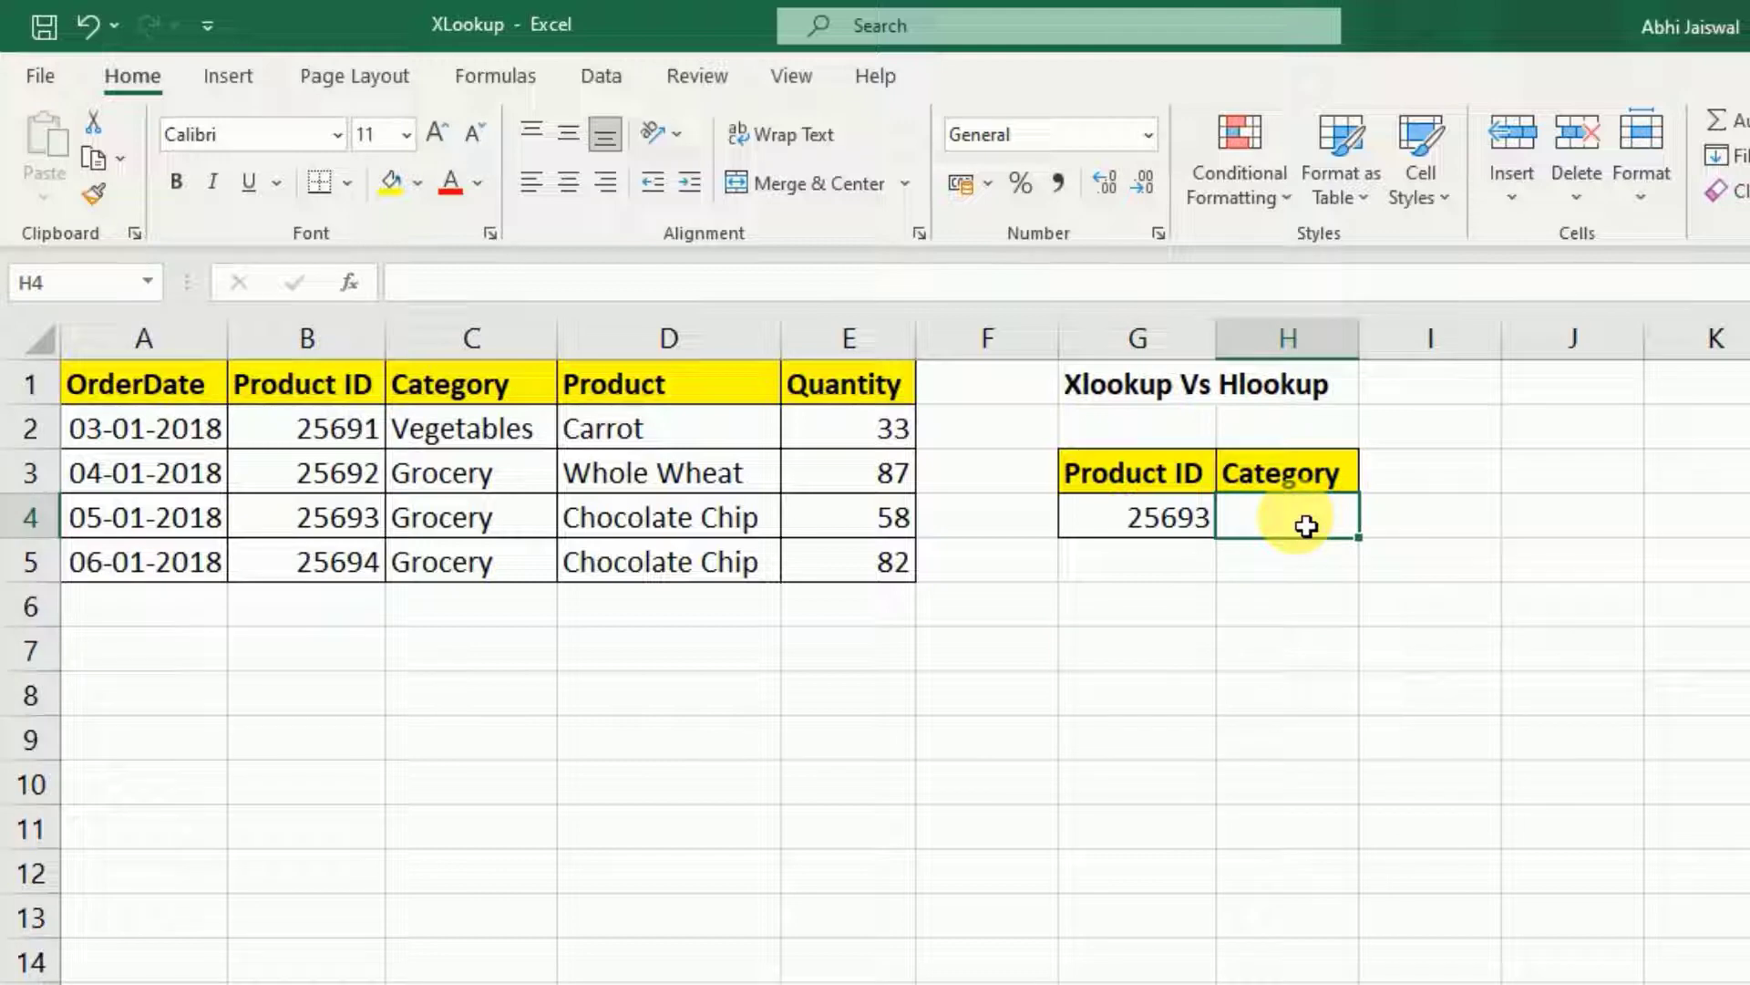
type("=xl")
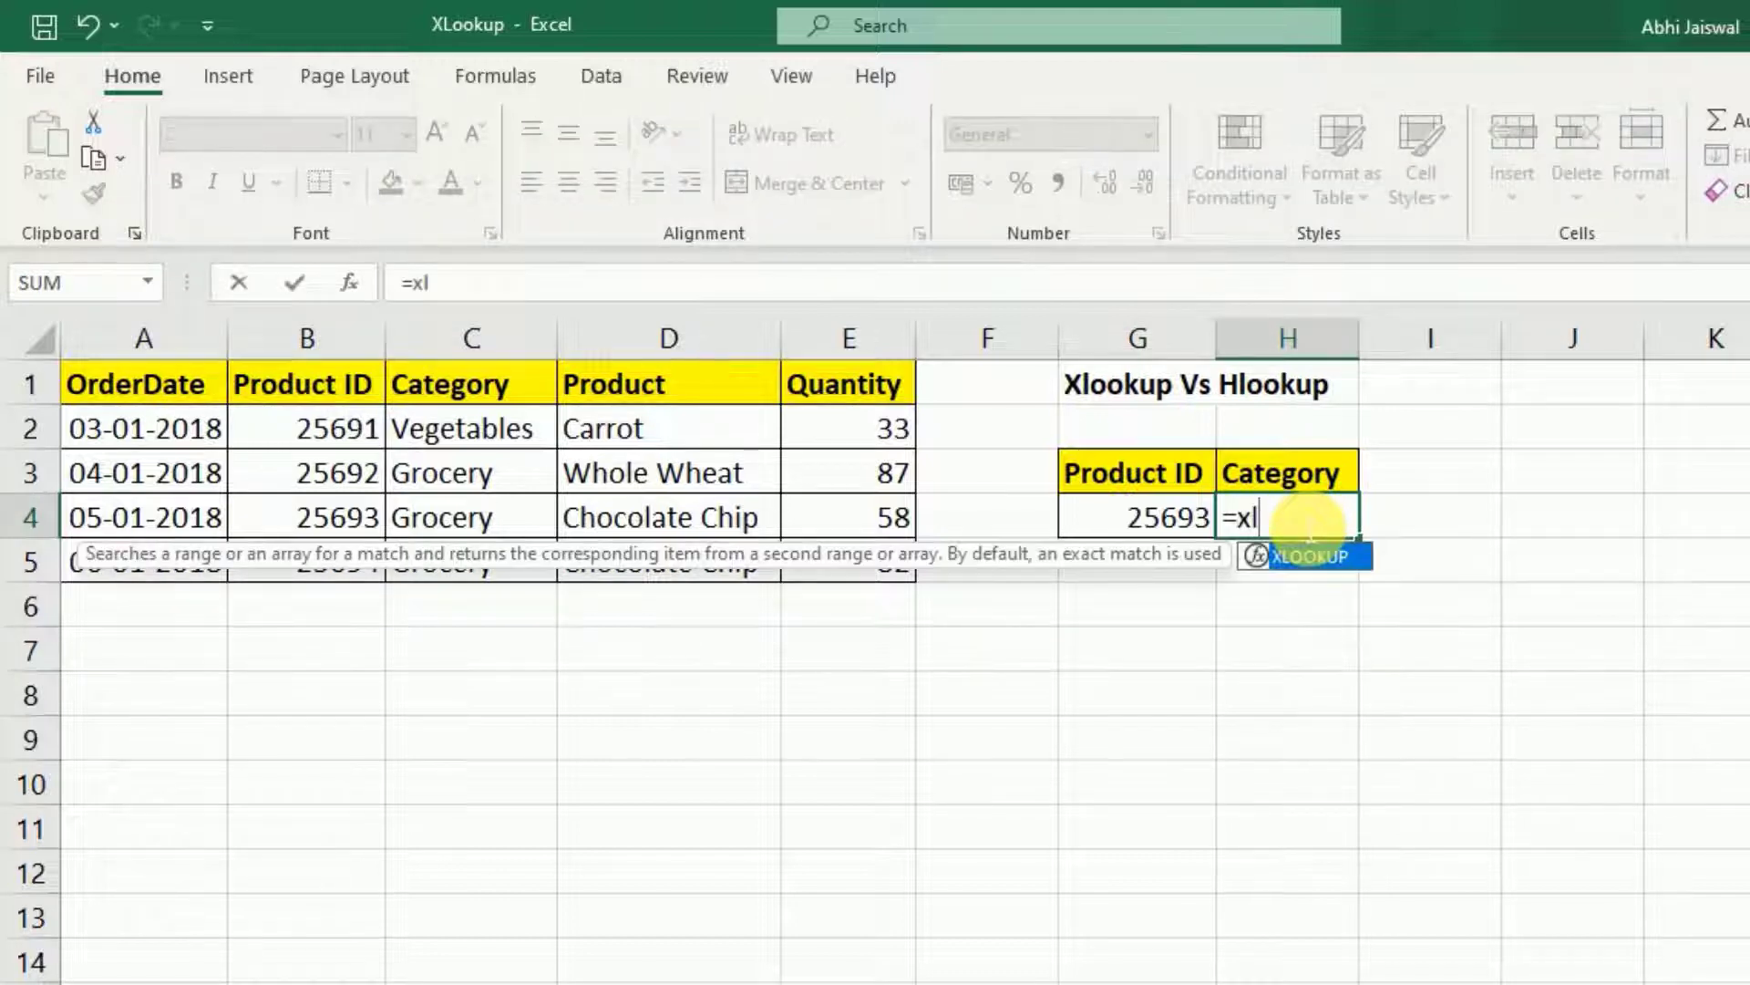
key("Tab")
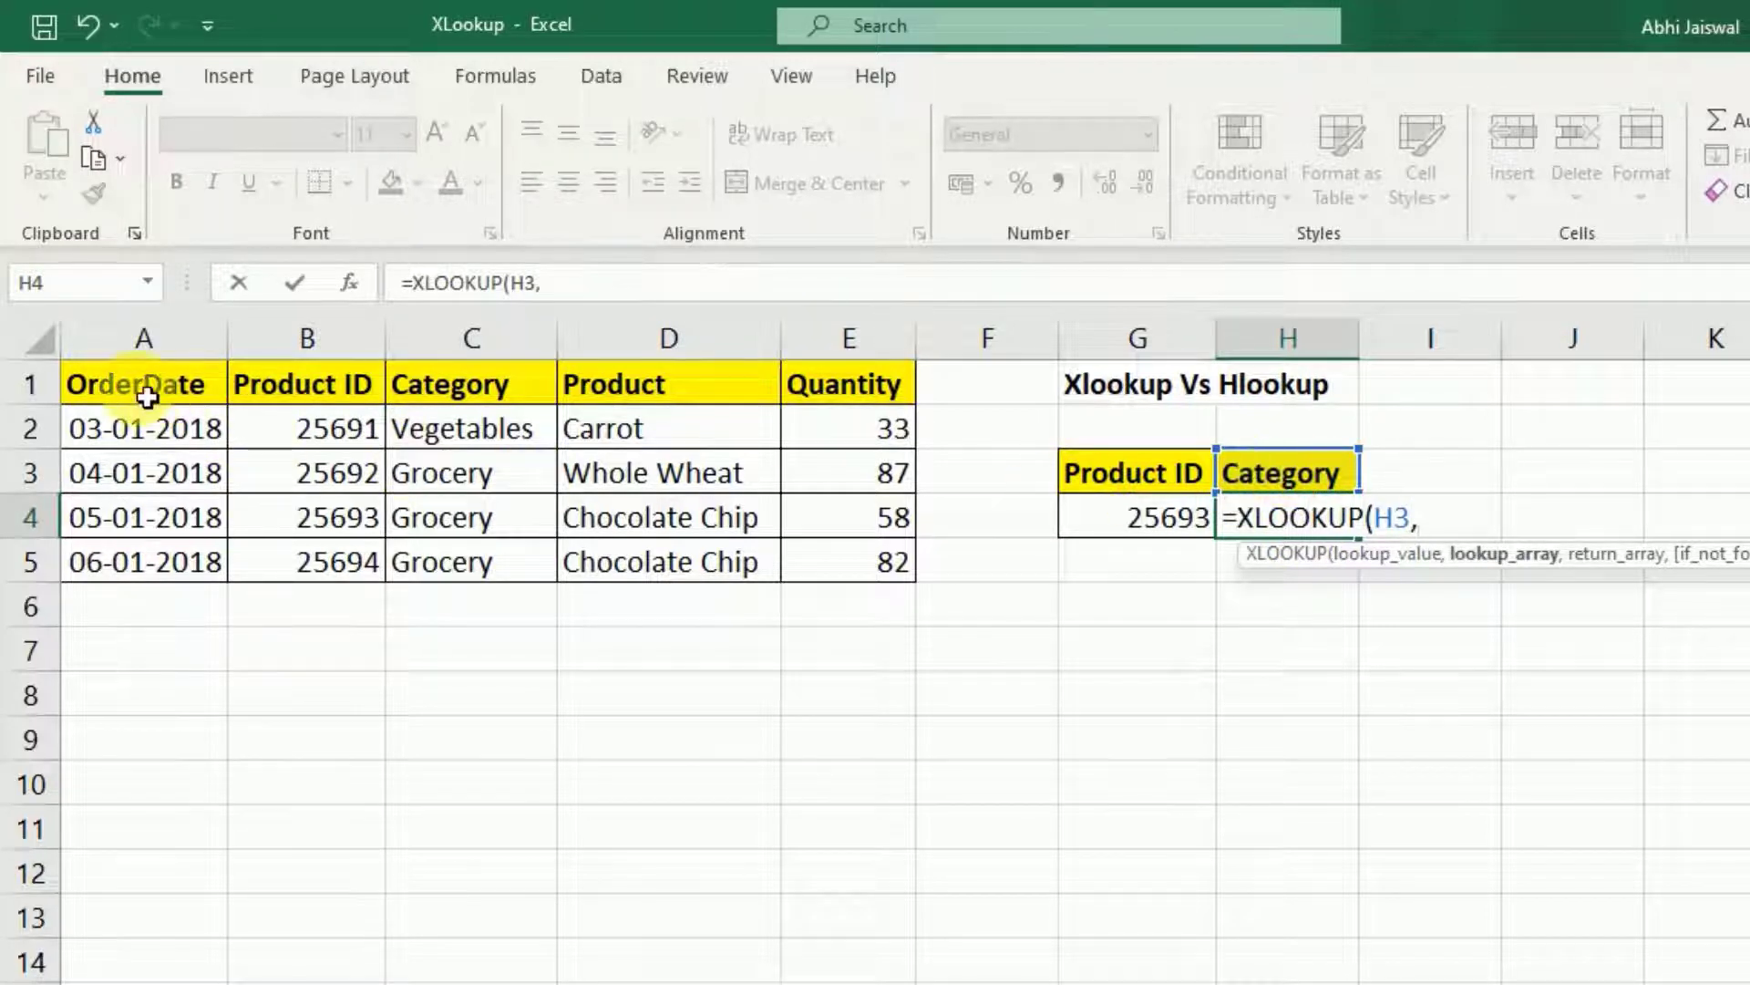
left_click_drag(146, 394, 818, 388)
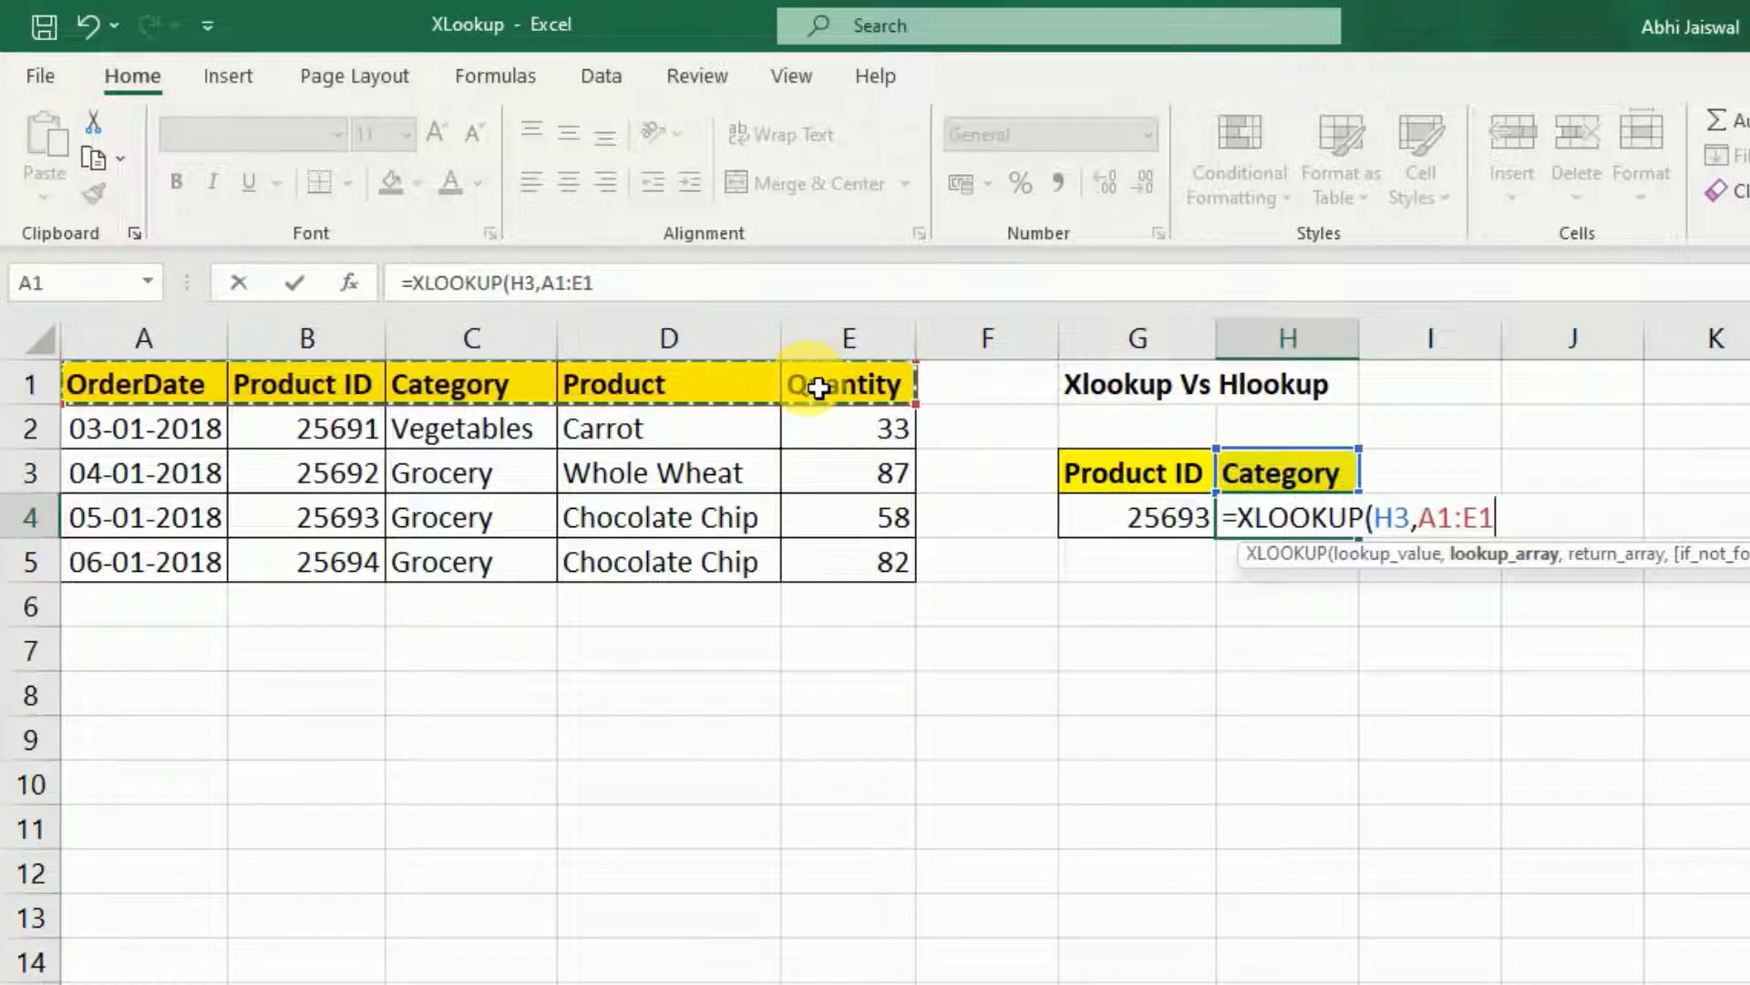
type(",")
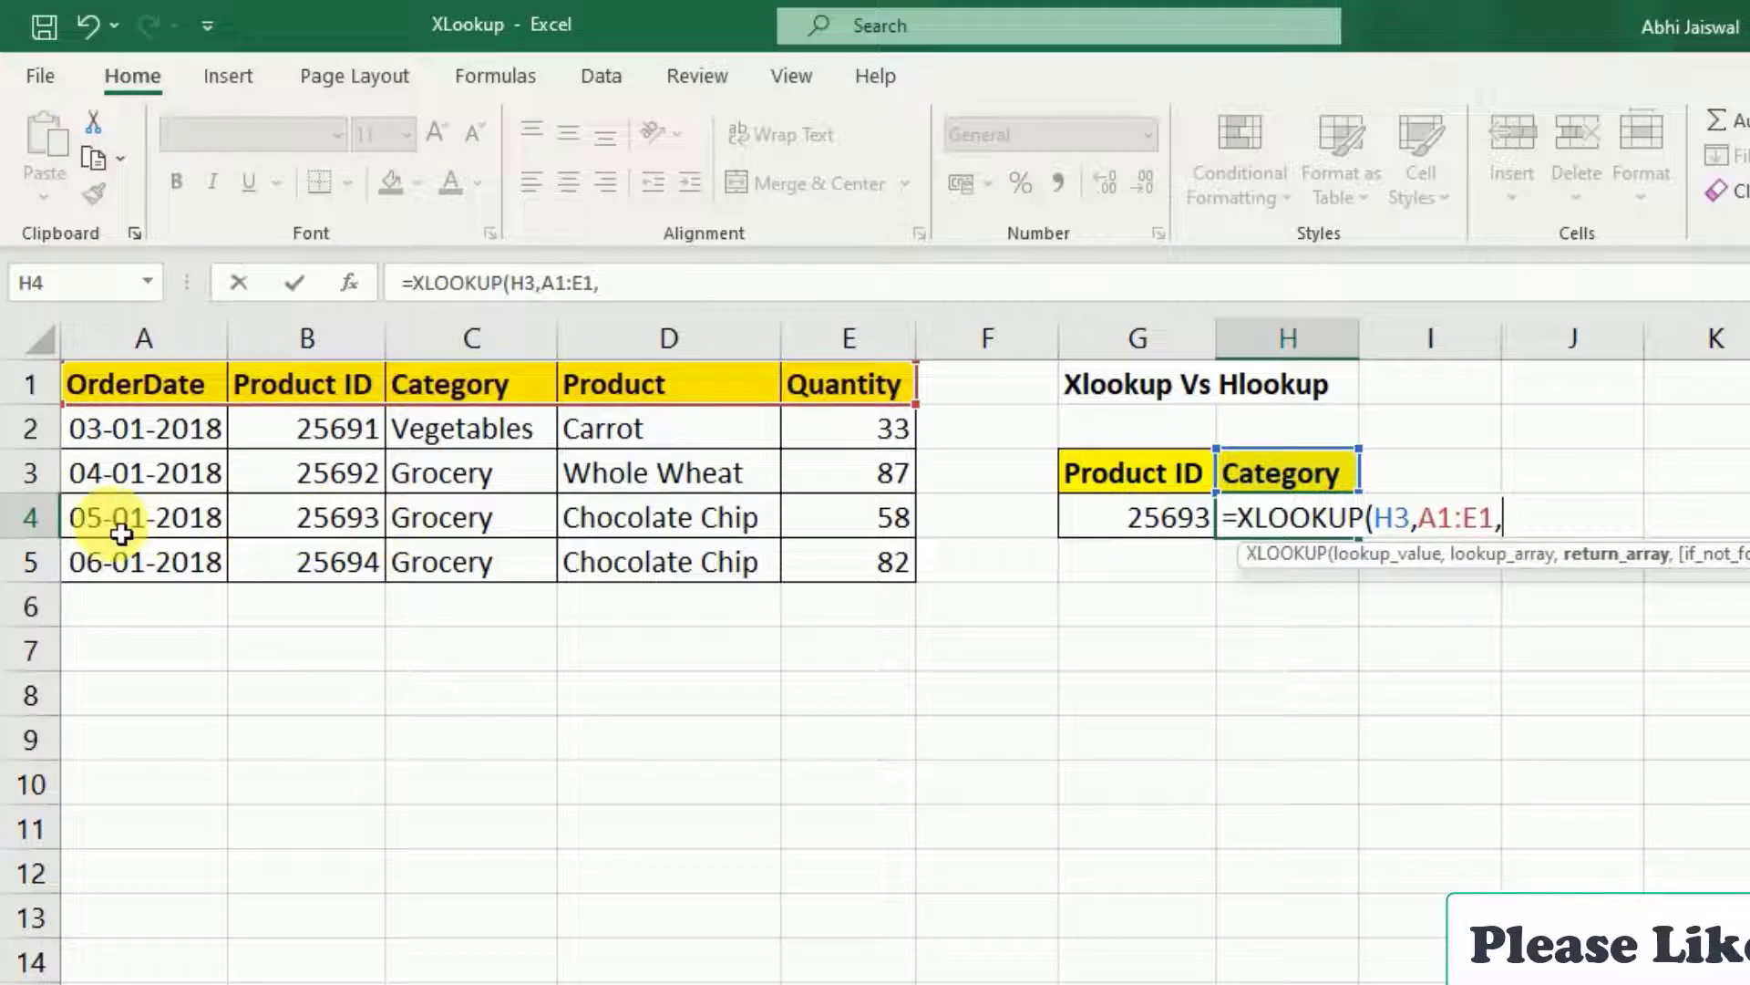
left_click_drag(121, 533, 874, 527)
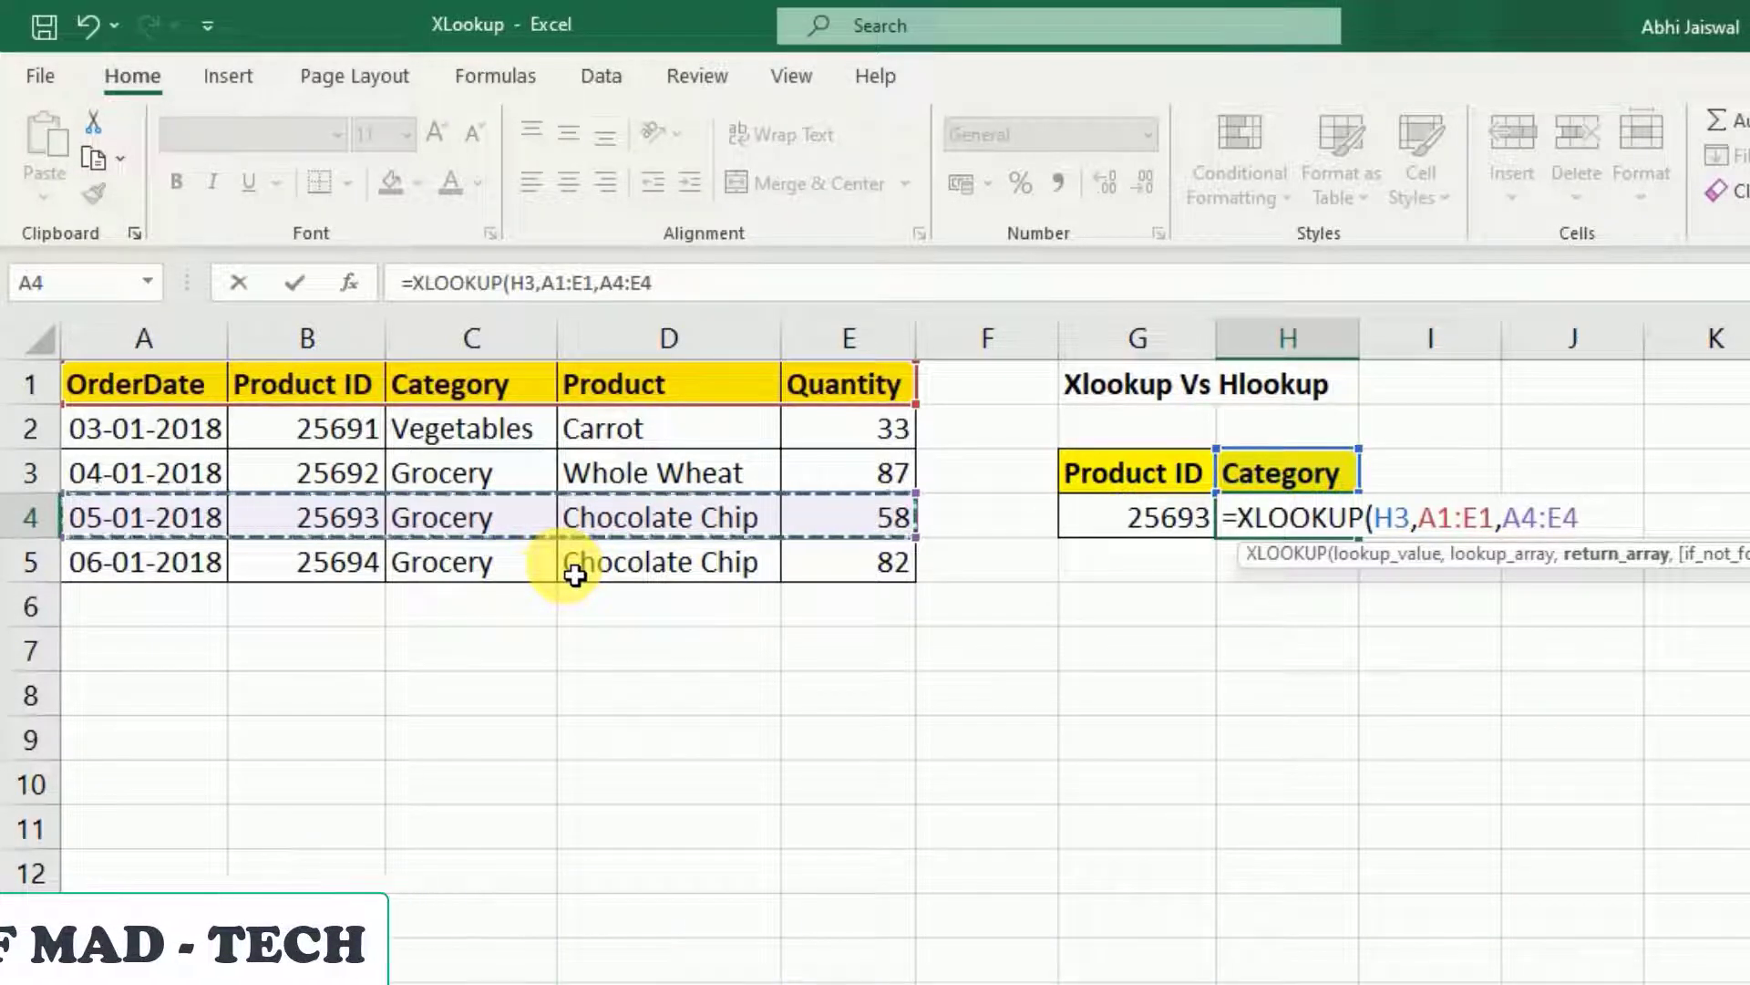
key("Return")
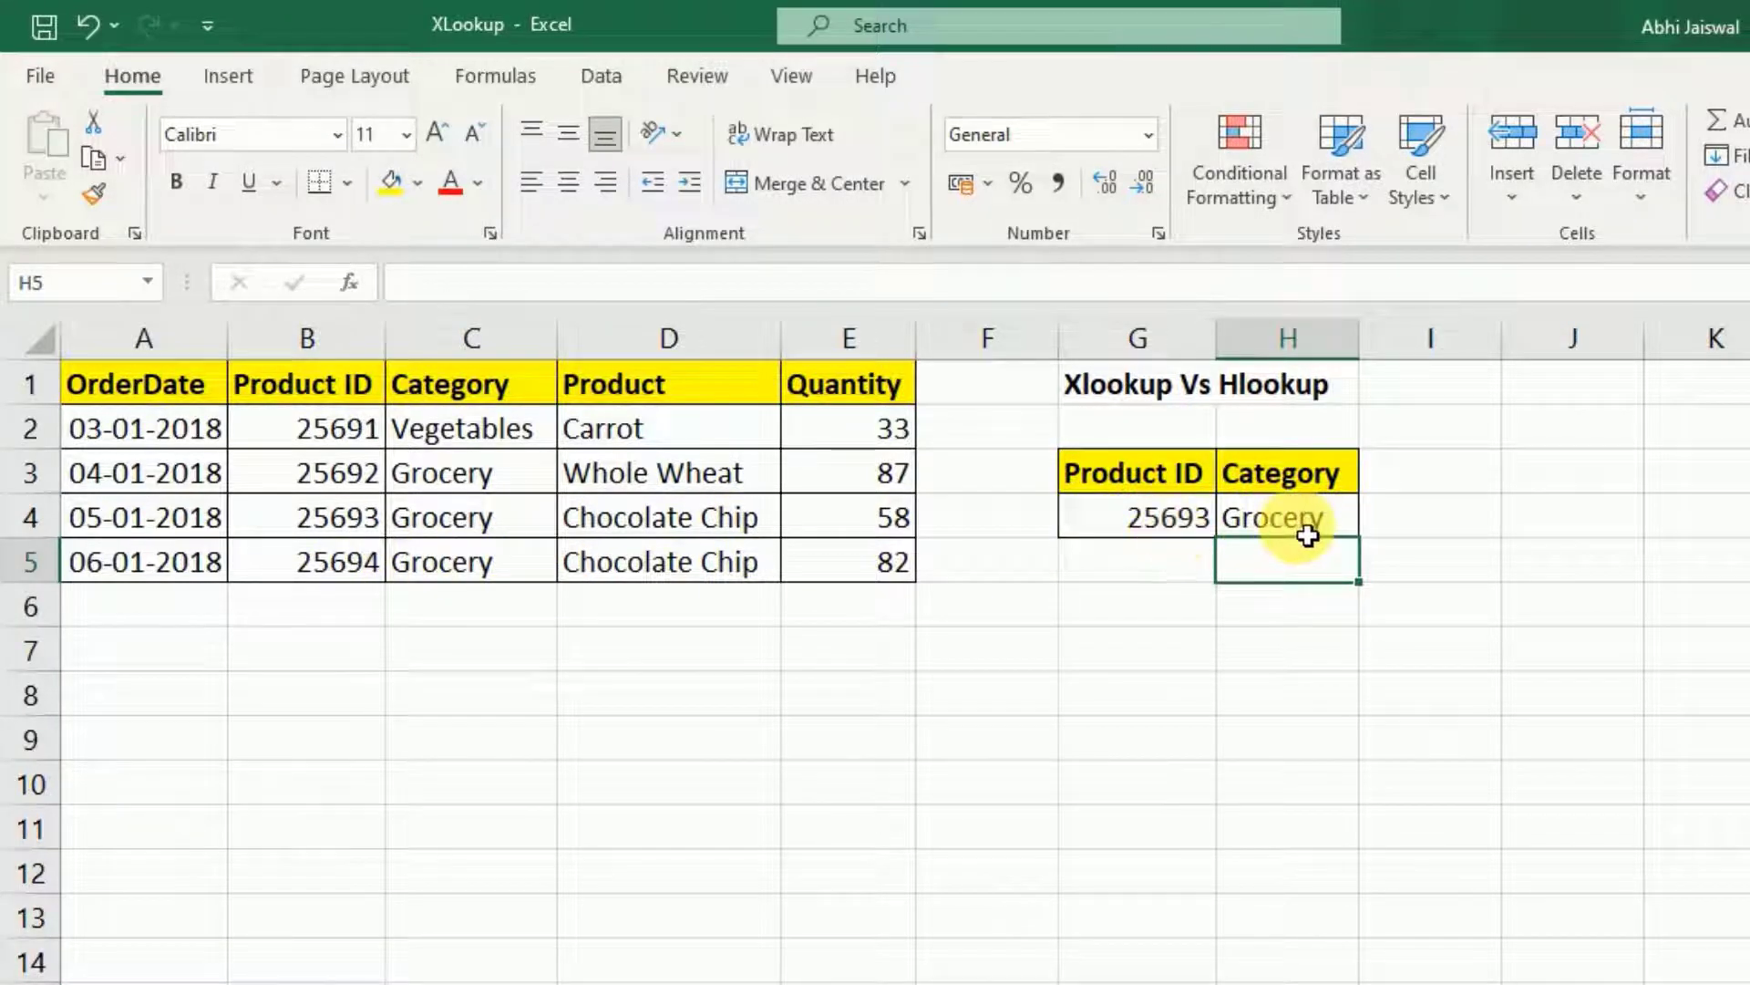
- Replace the lookup header in H3 with the Product header copied from D1
left_click(1185, 524)
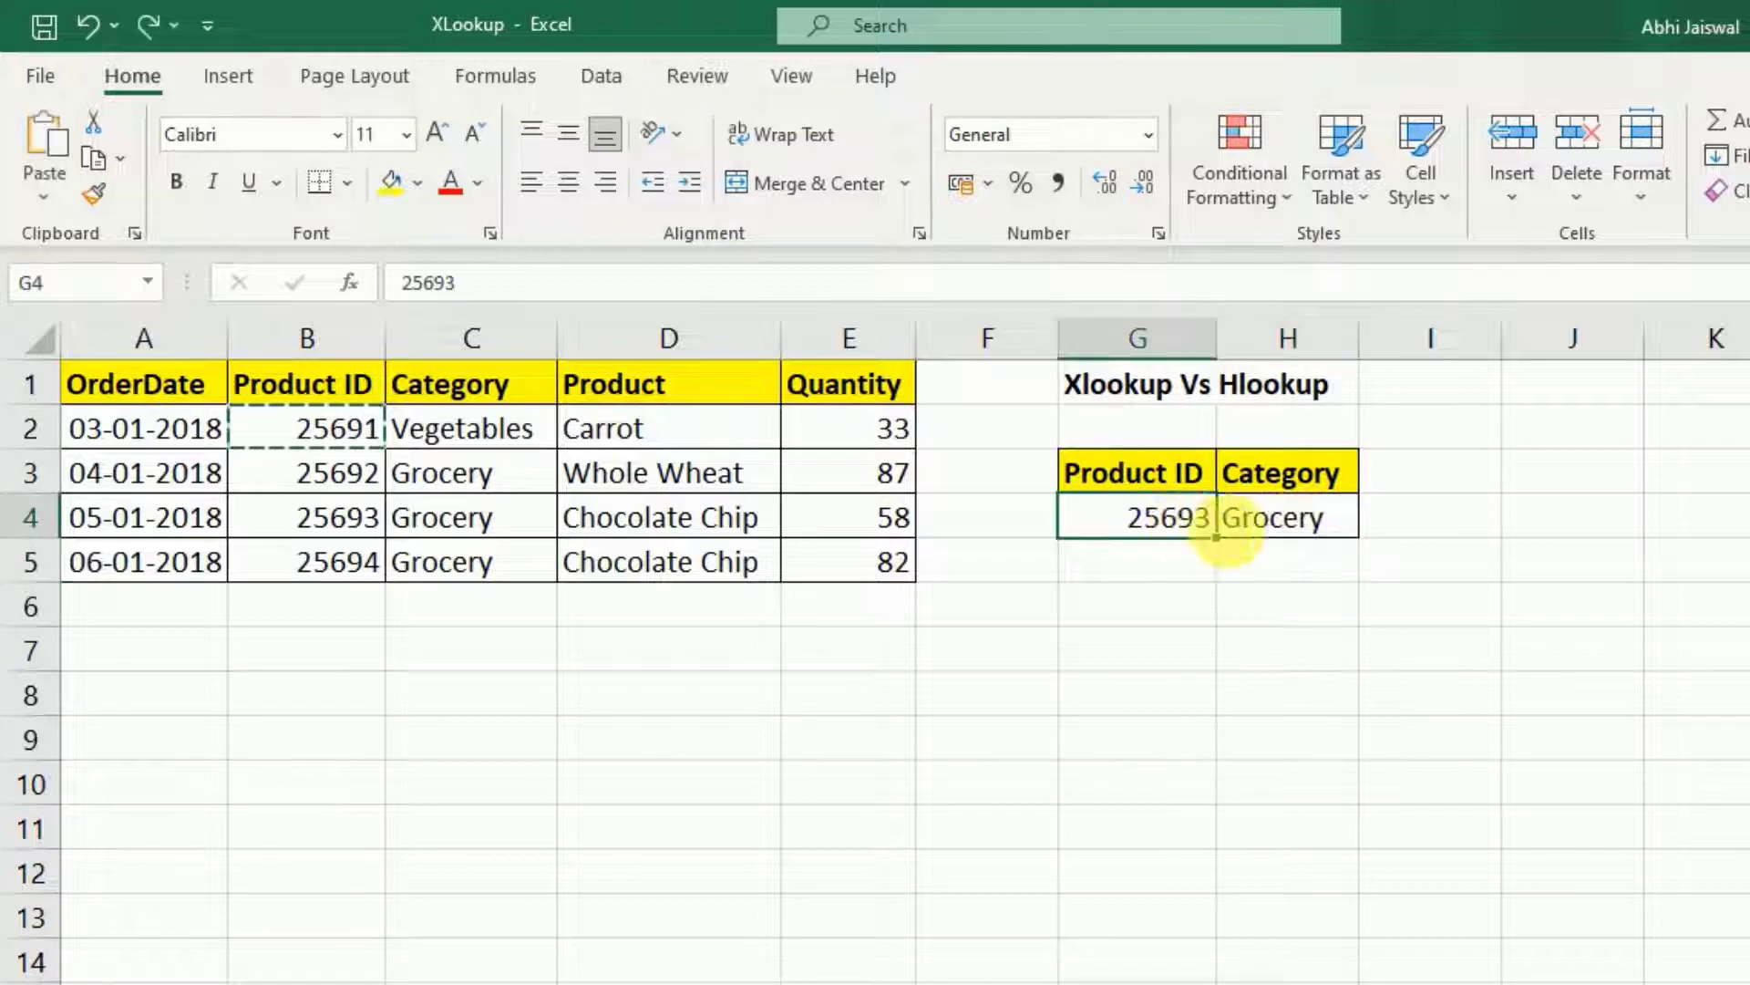
left_click(1288, 481)
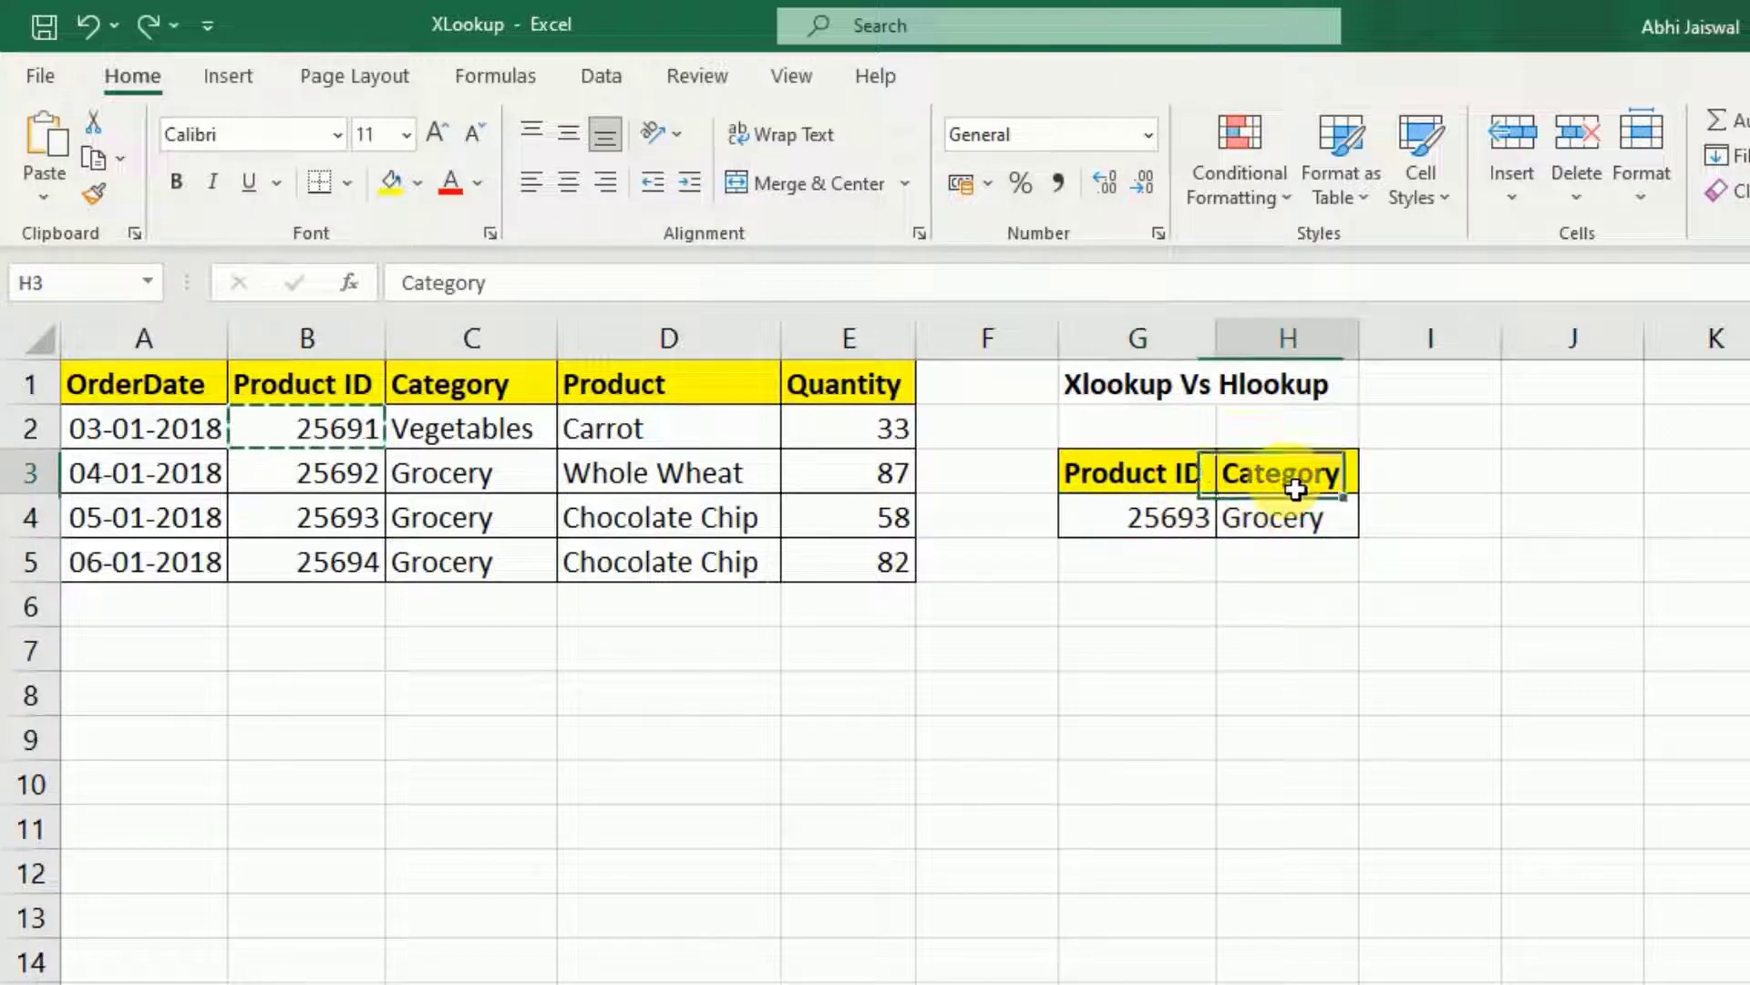
left_click(629, 390)
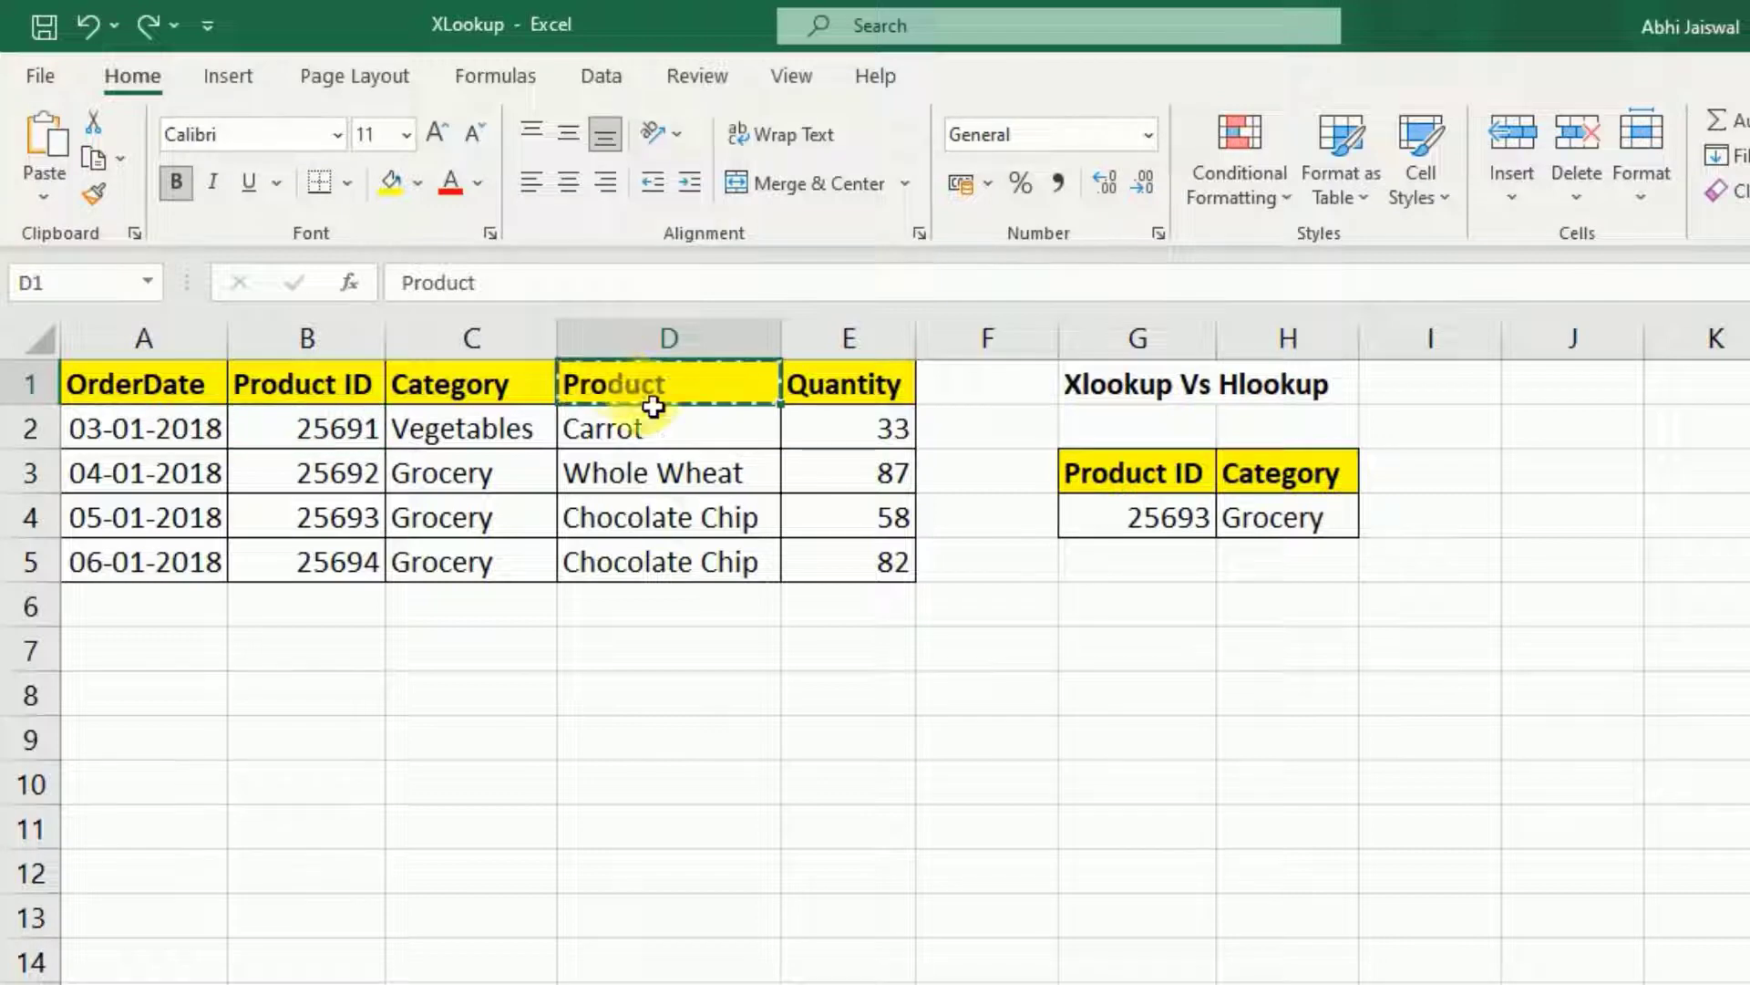
left_click(1293, 481)
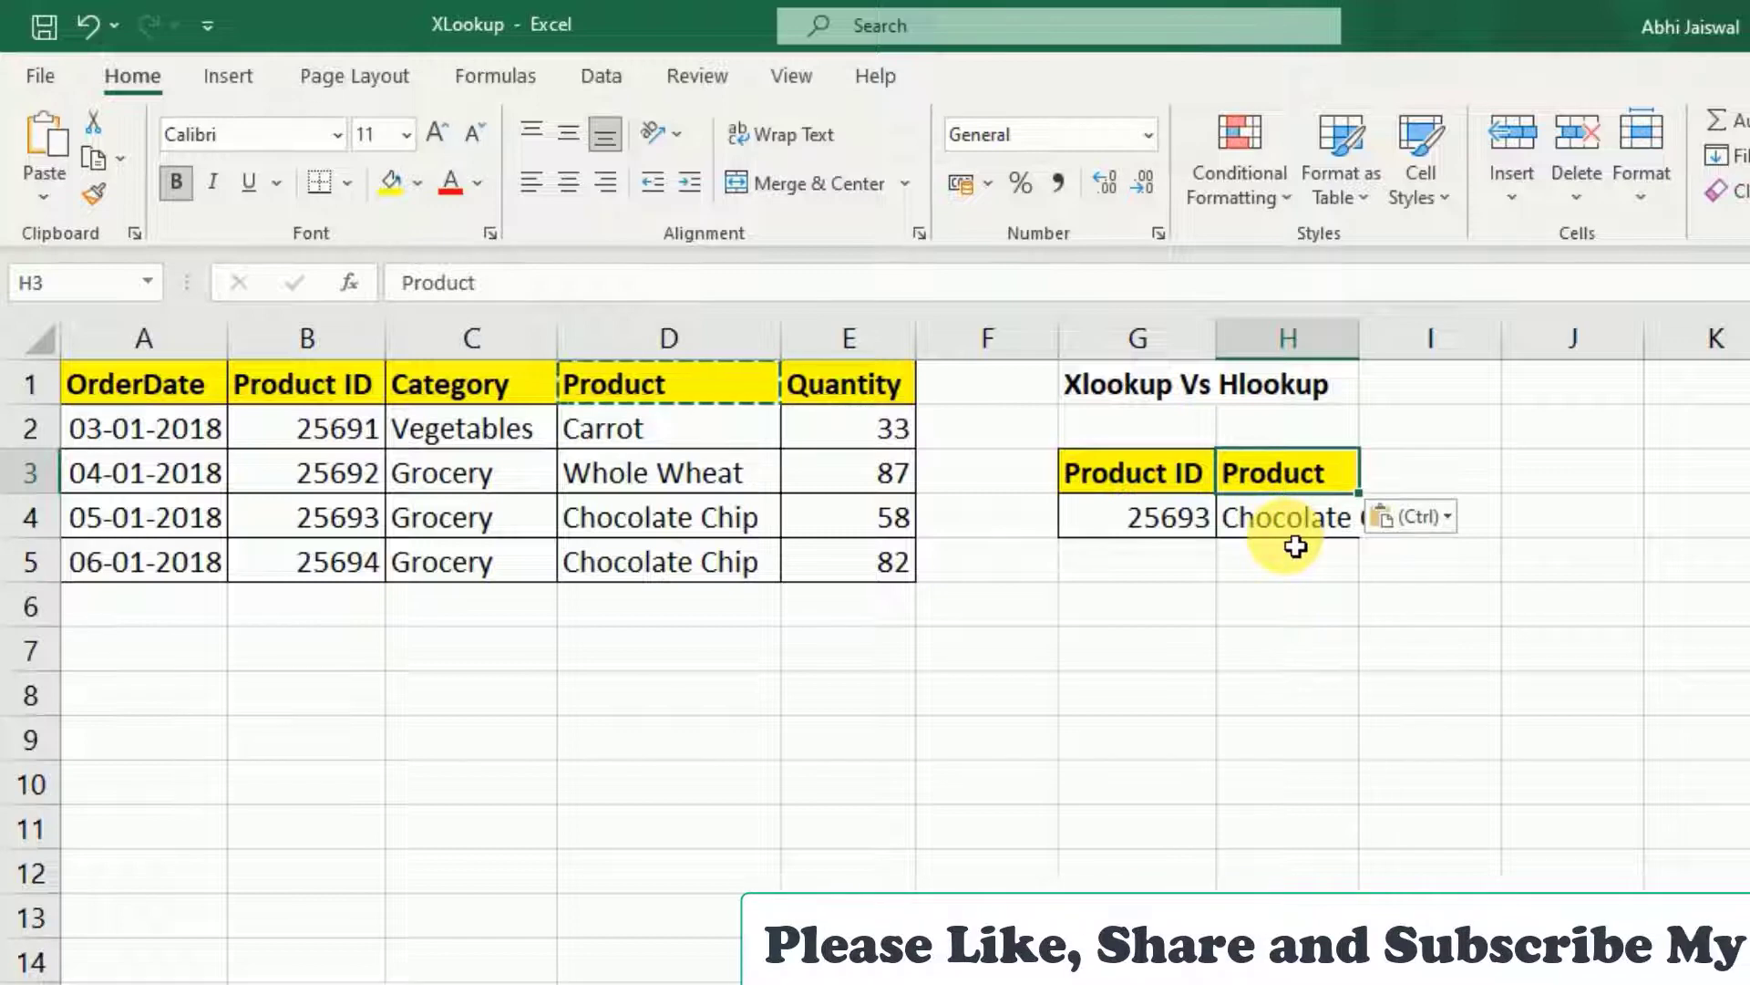
left_click(1298, 655)
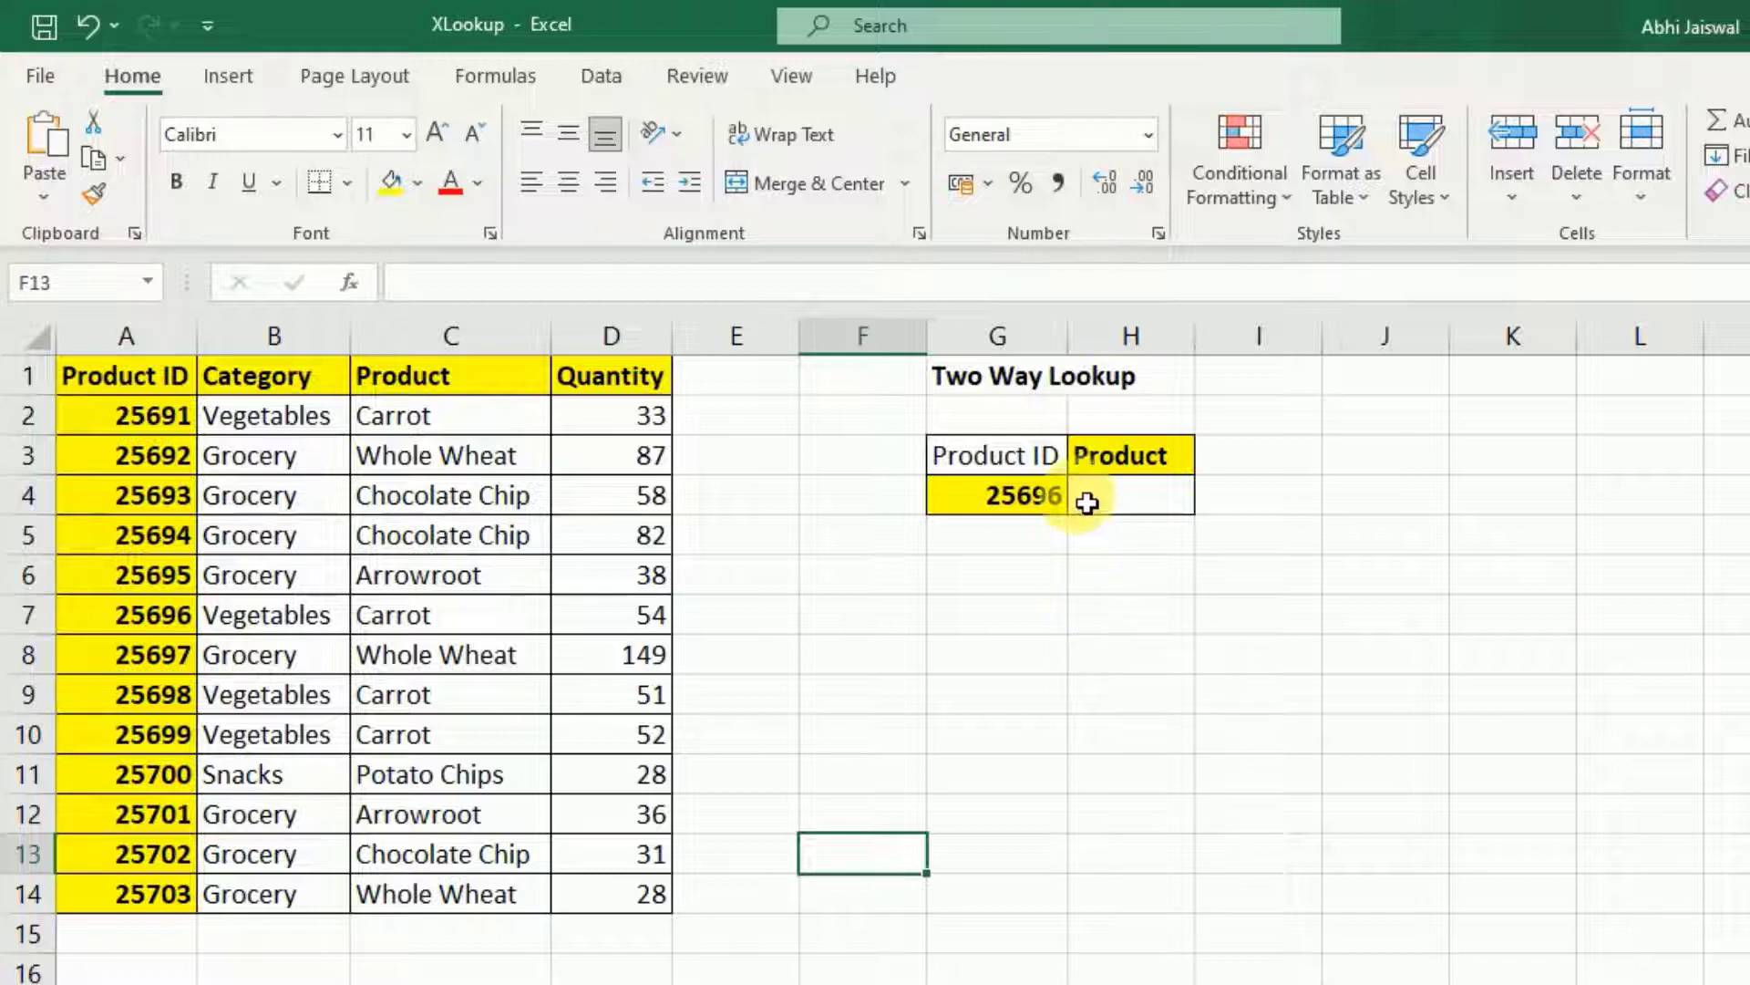
- On the Two Way Lookup sheet, begin an XLOOKUP in H4 with G4 as lookup value
left_click(1128, 512)
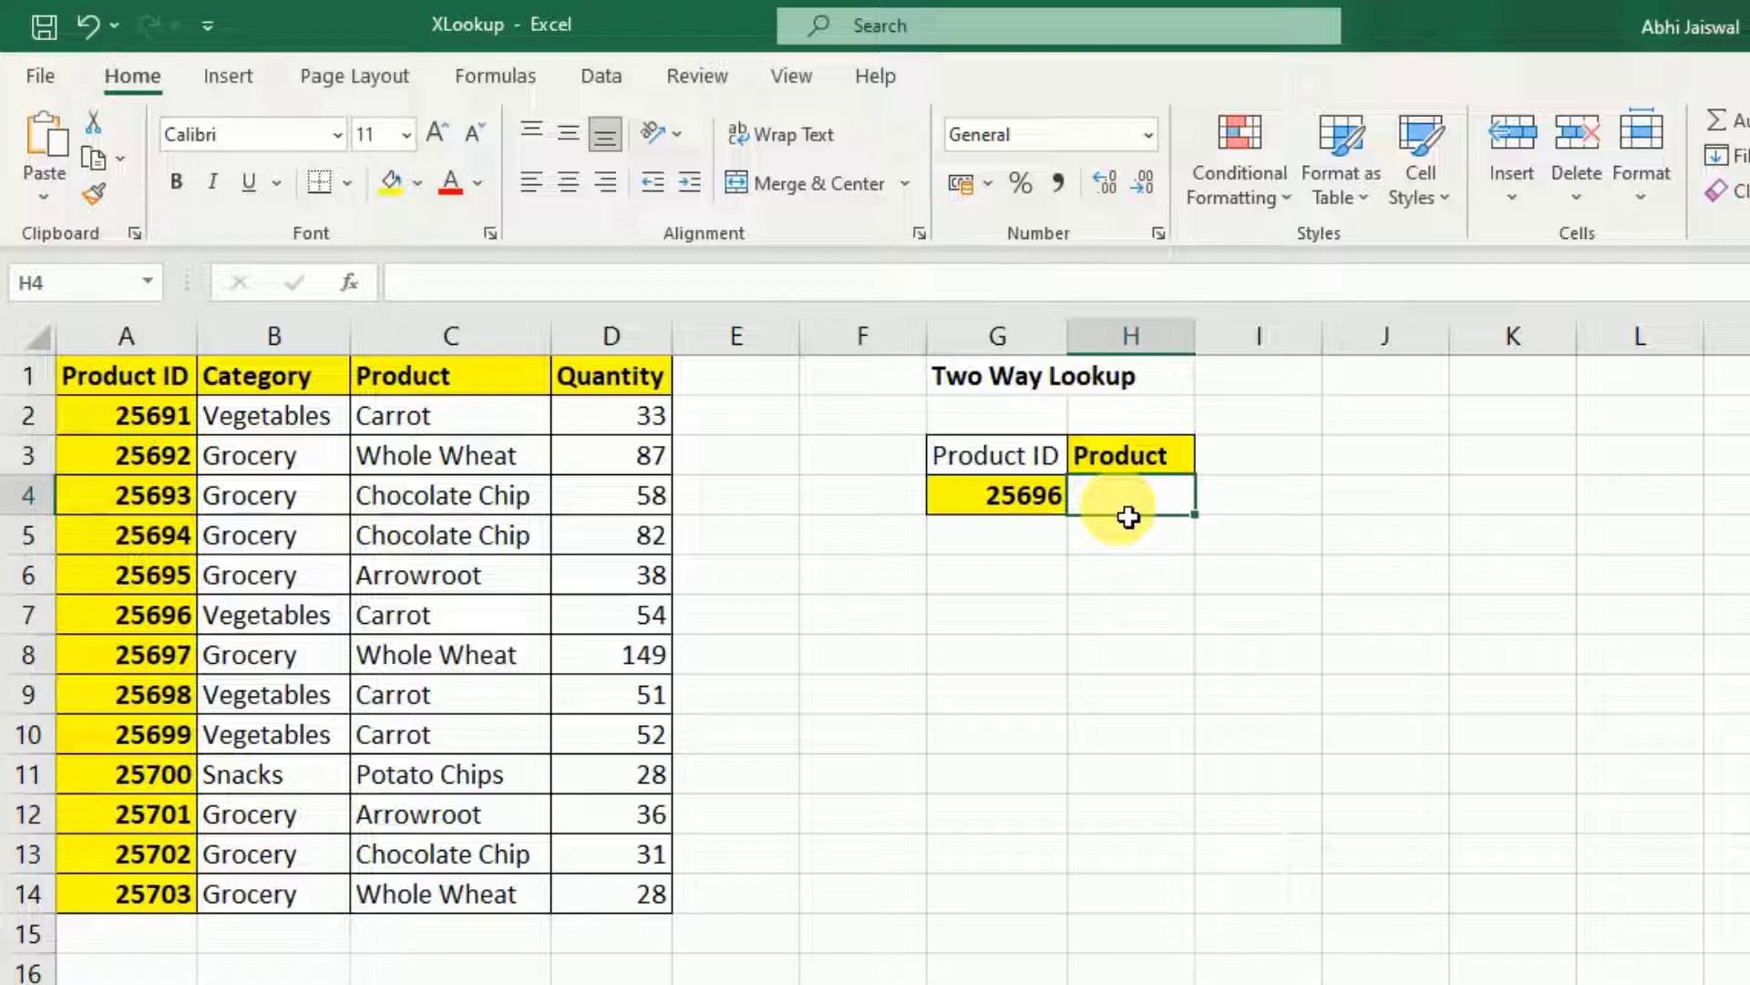
key("ctrl+z")
key("Delete")
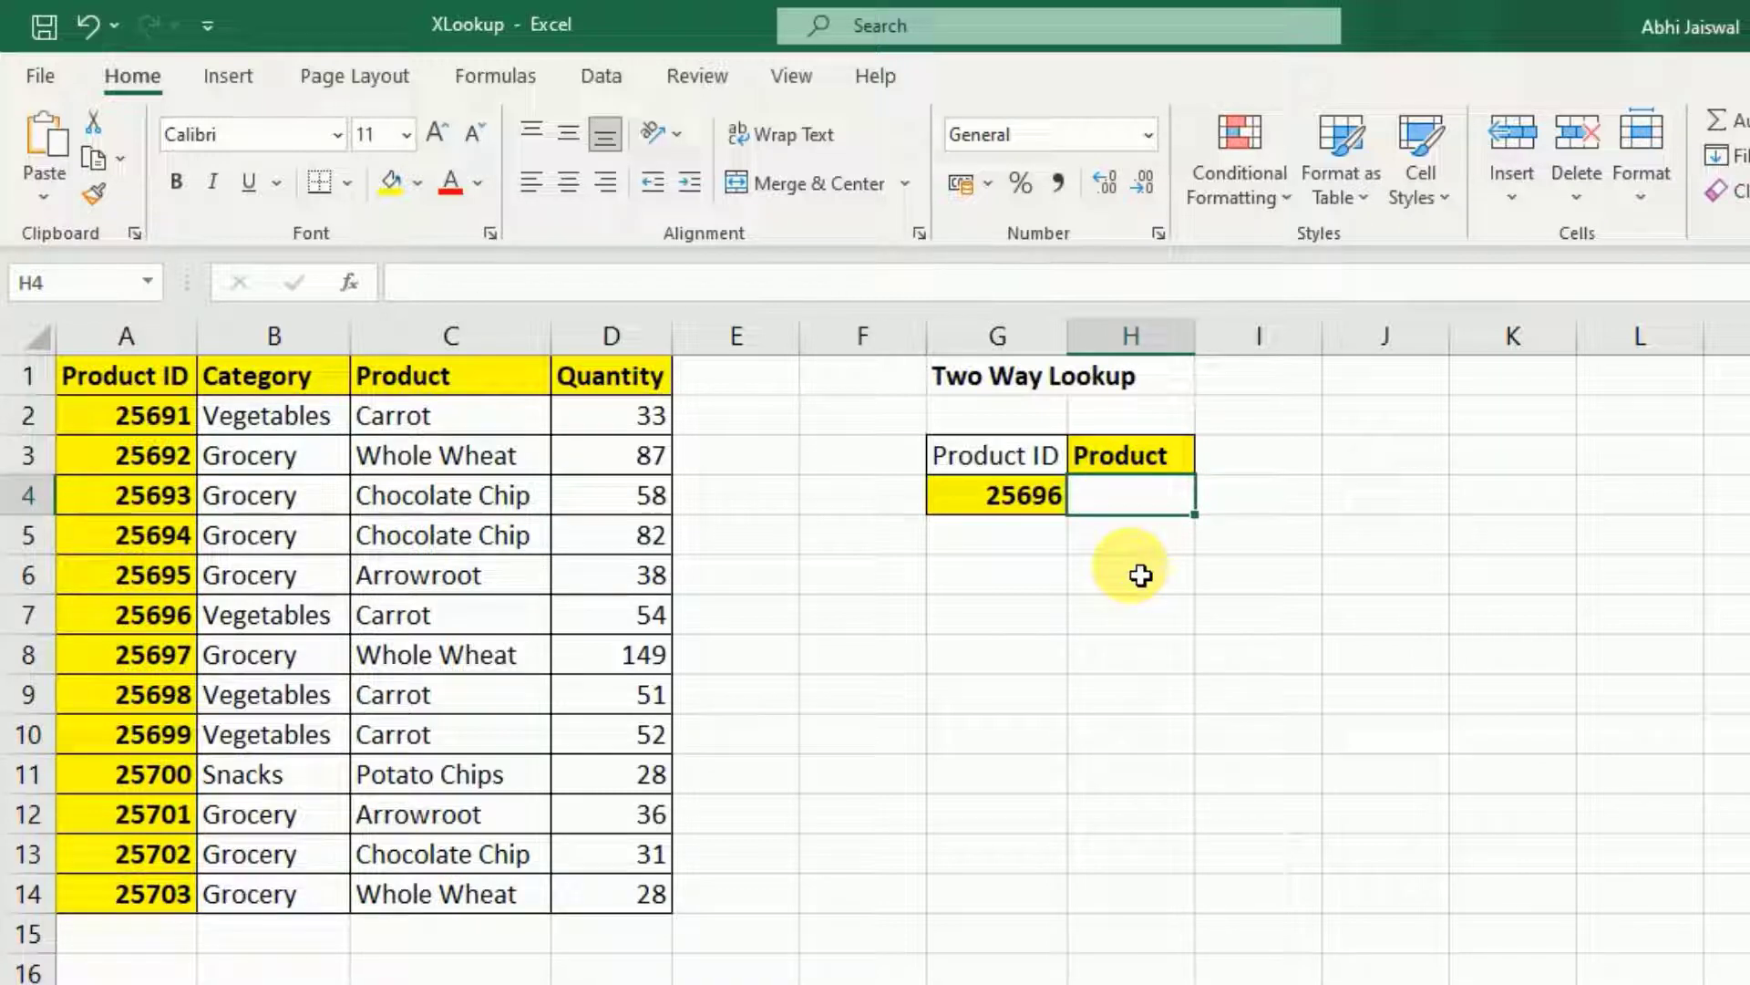
type("=vl")
key("BackSpace")
key("BackSpace")
type("x")
key("Down")
key("Tab")
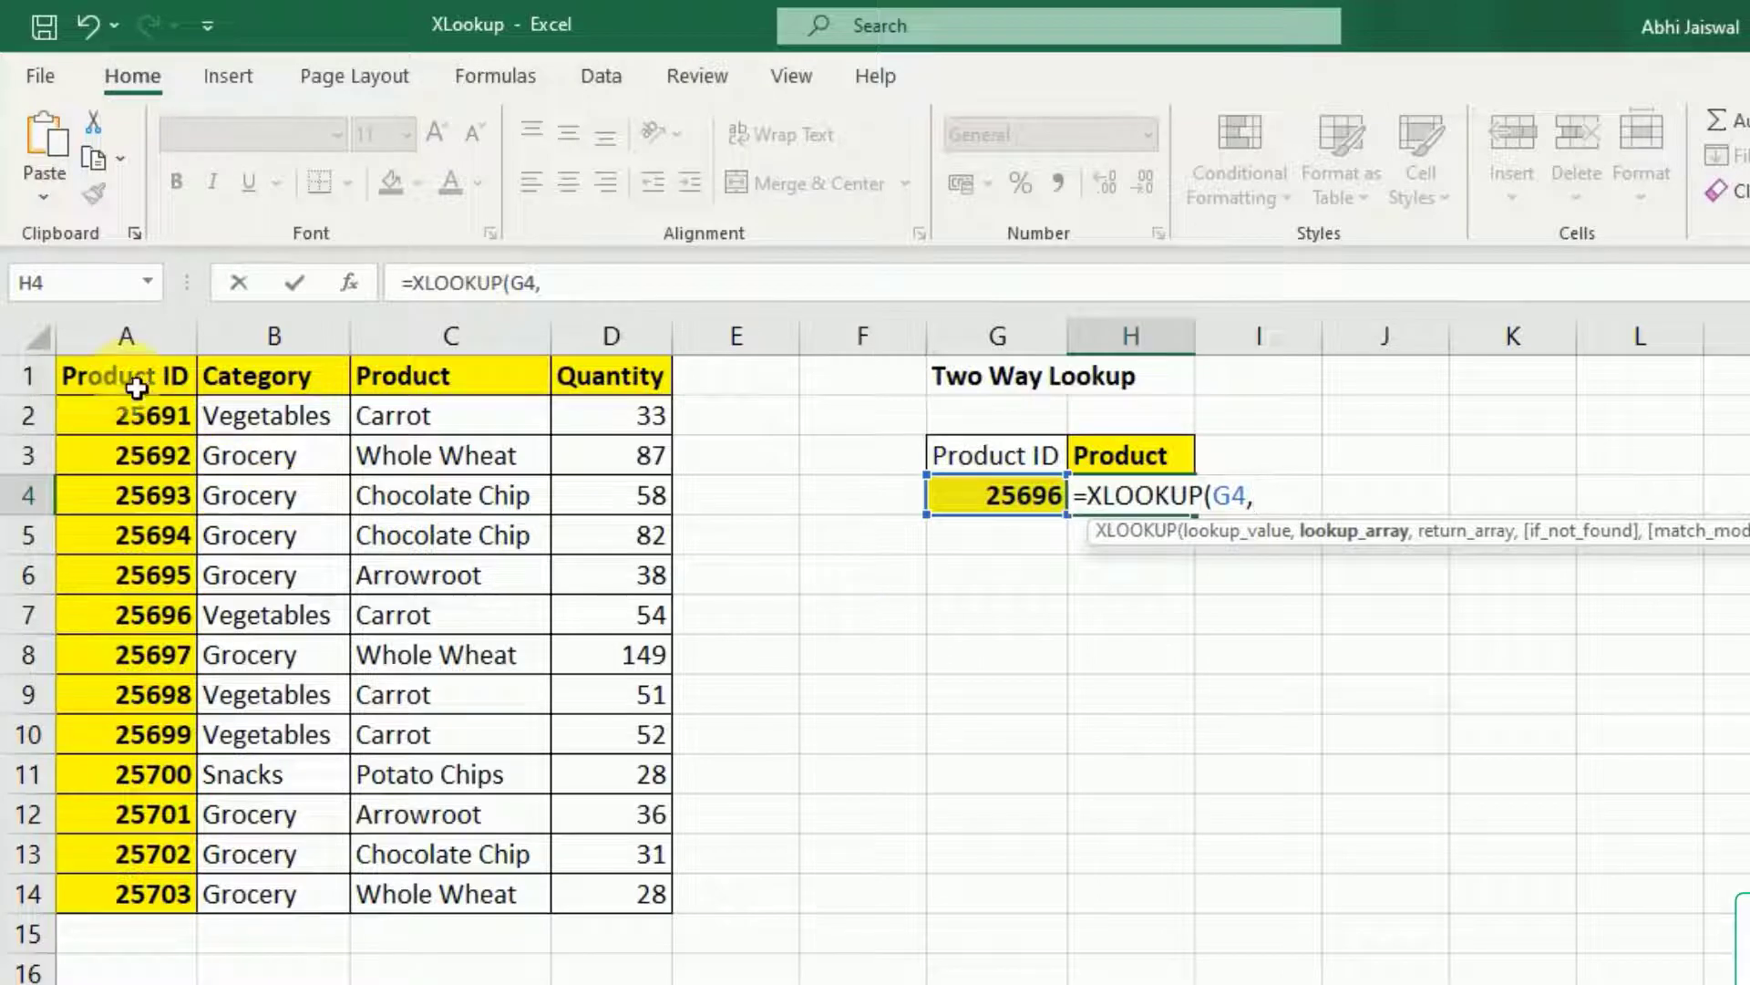
- Complete the H4 formula with A1:A14 as lookup array and B1:D14 as return array
left_click_drag(135, 385, 146, 891)
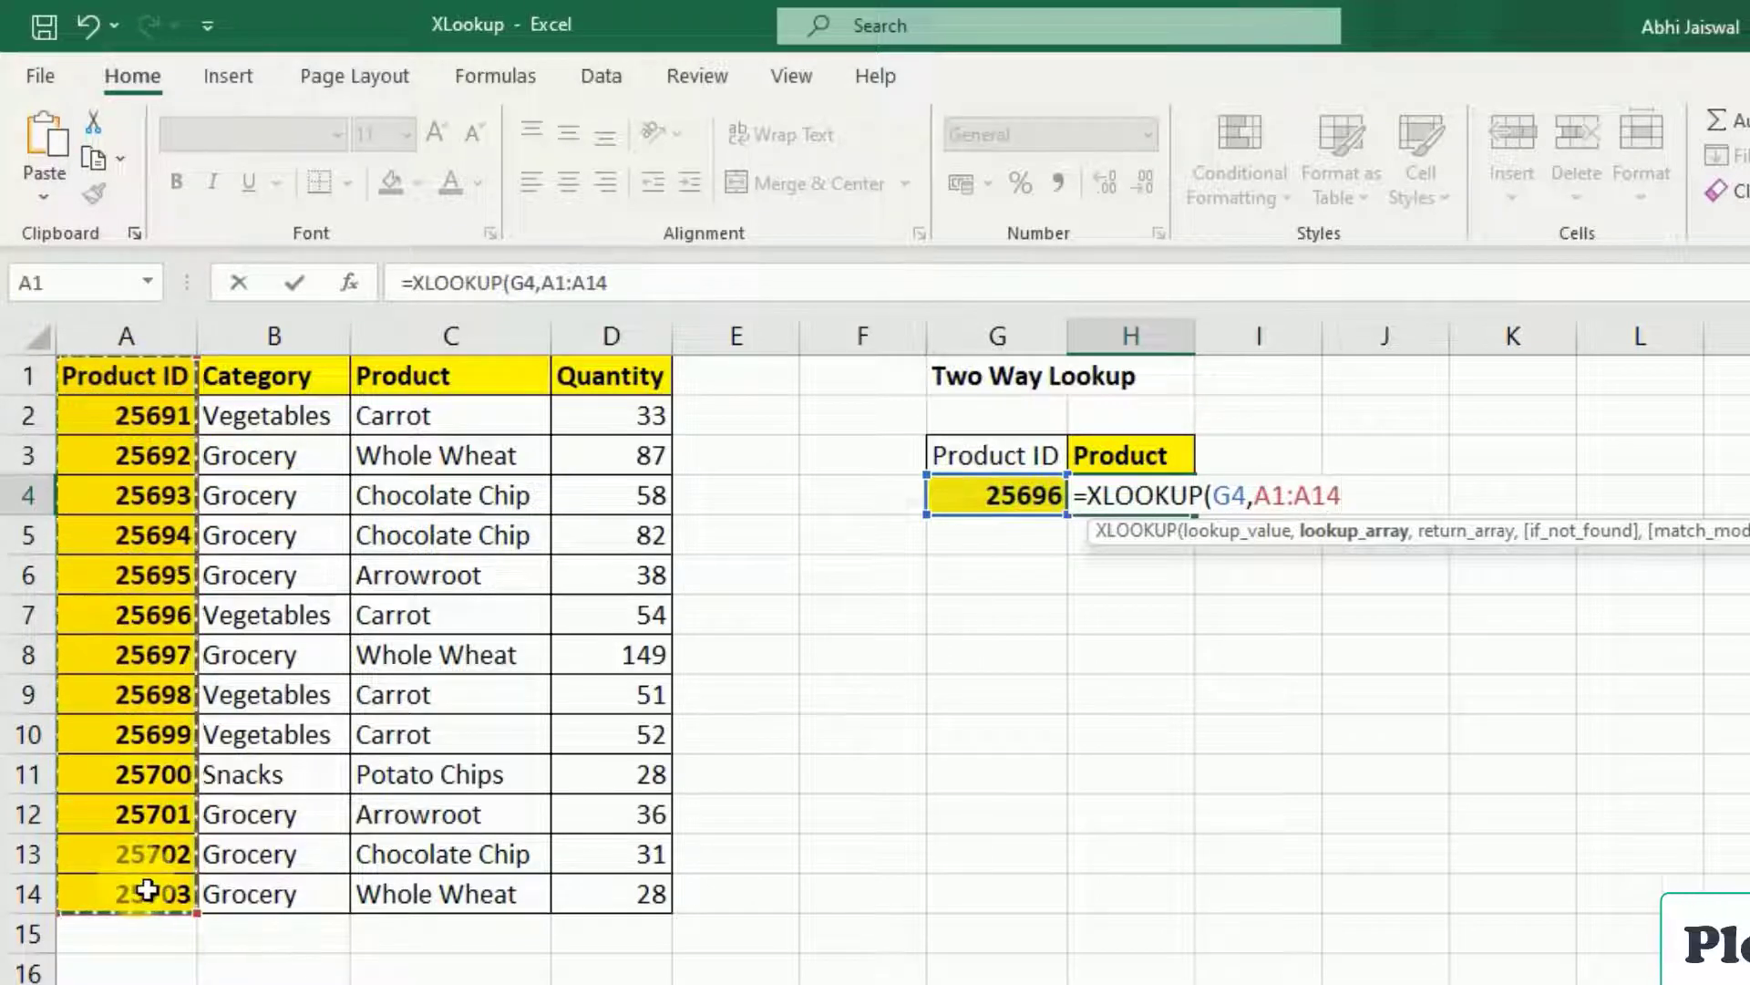
type(",")
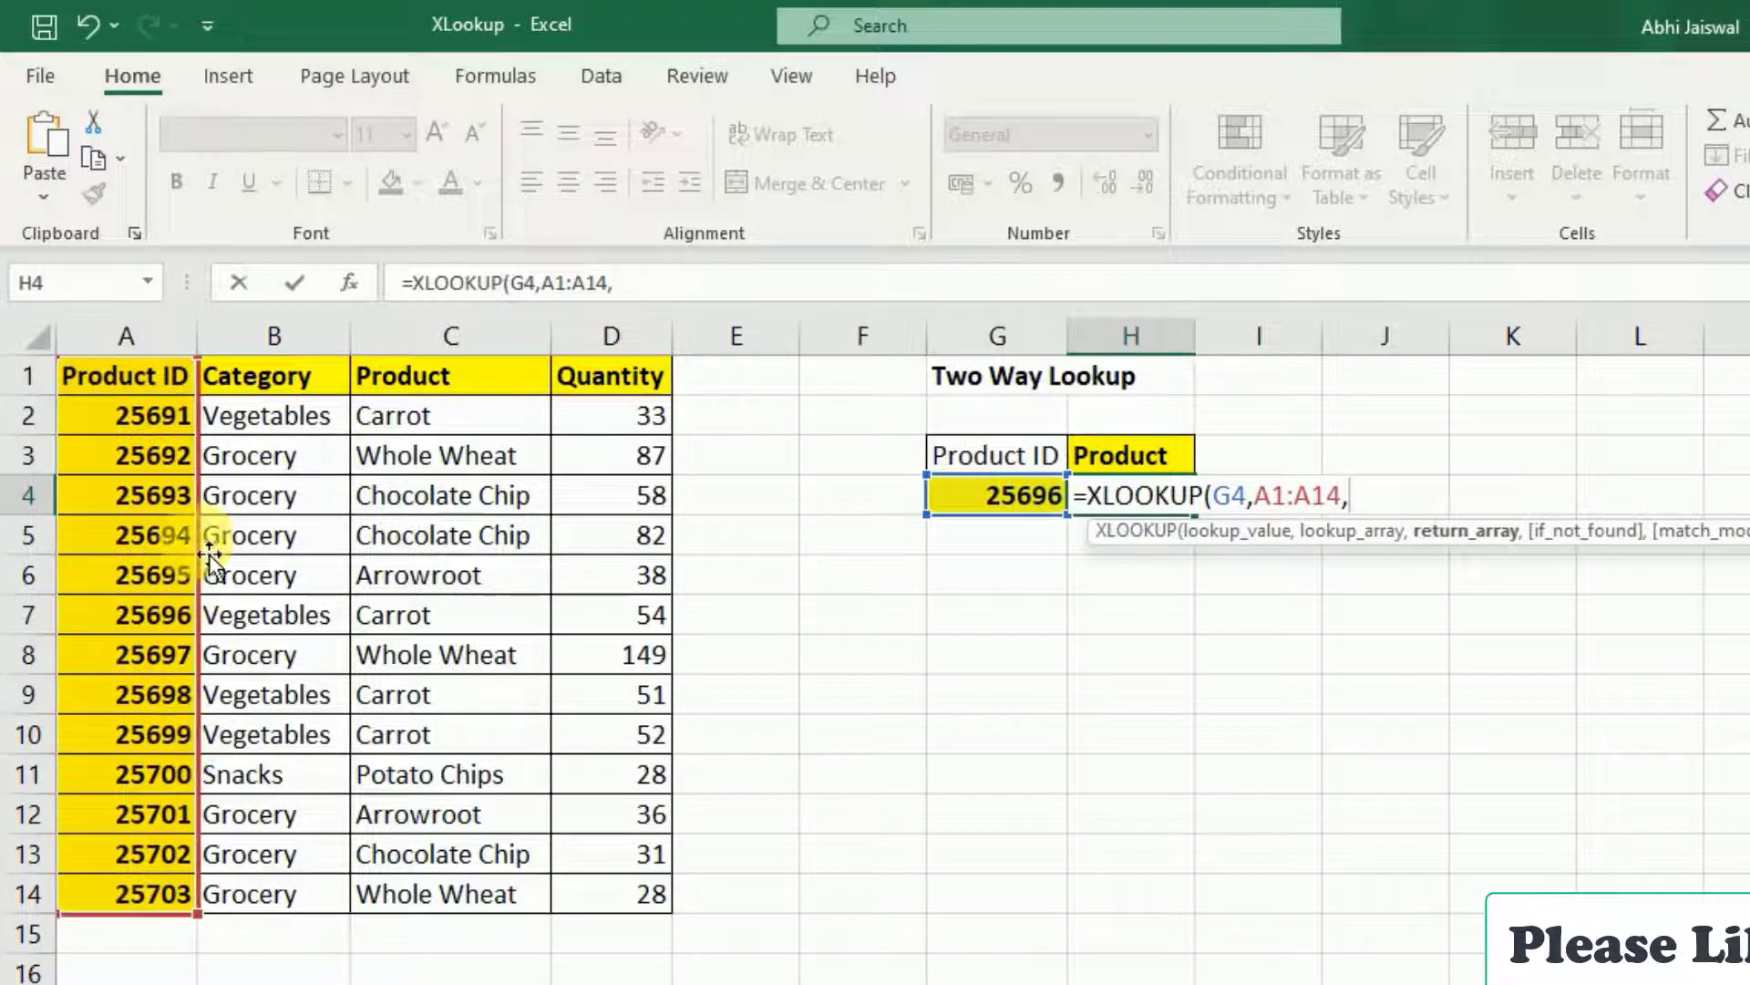
left_click_drag(229, 335, 654, 406)
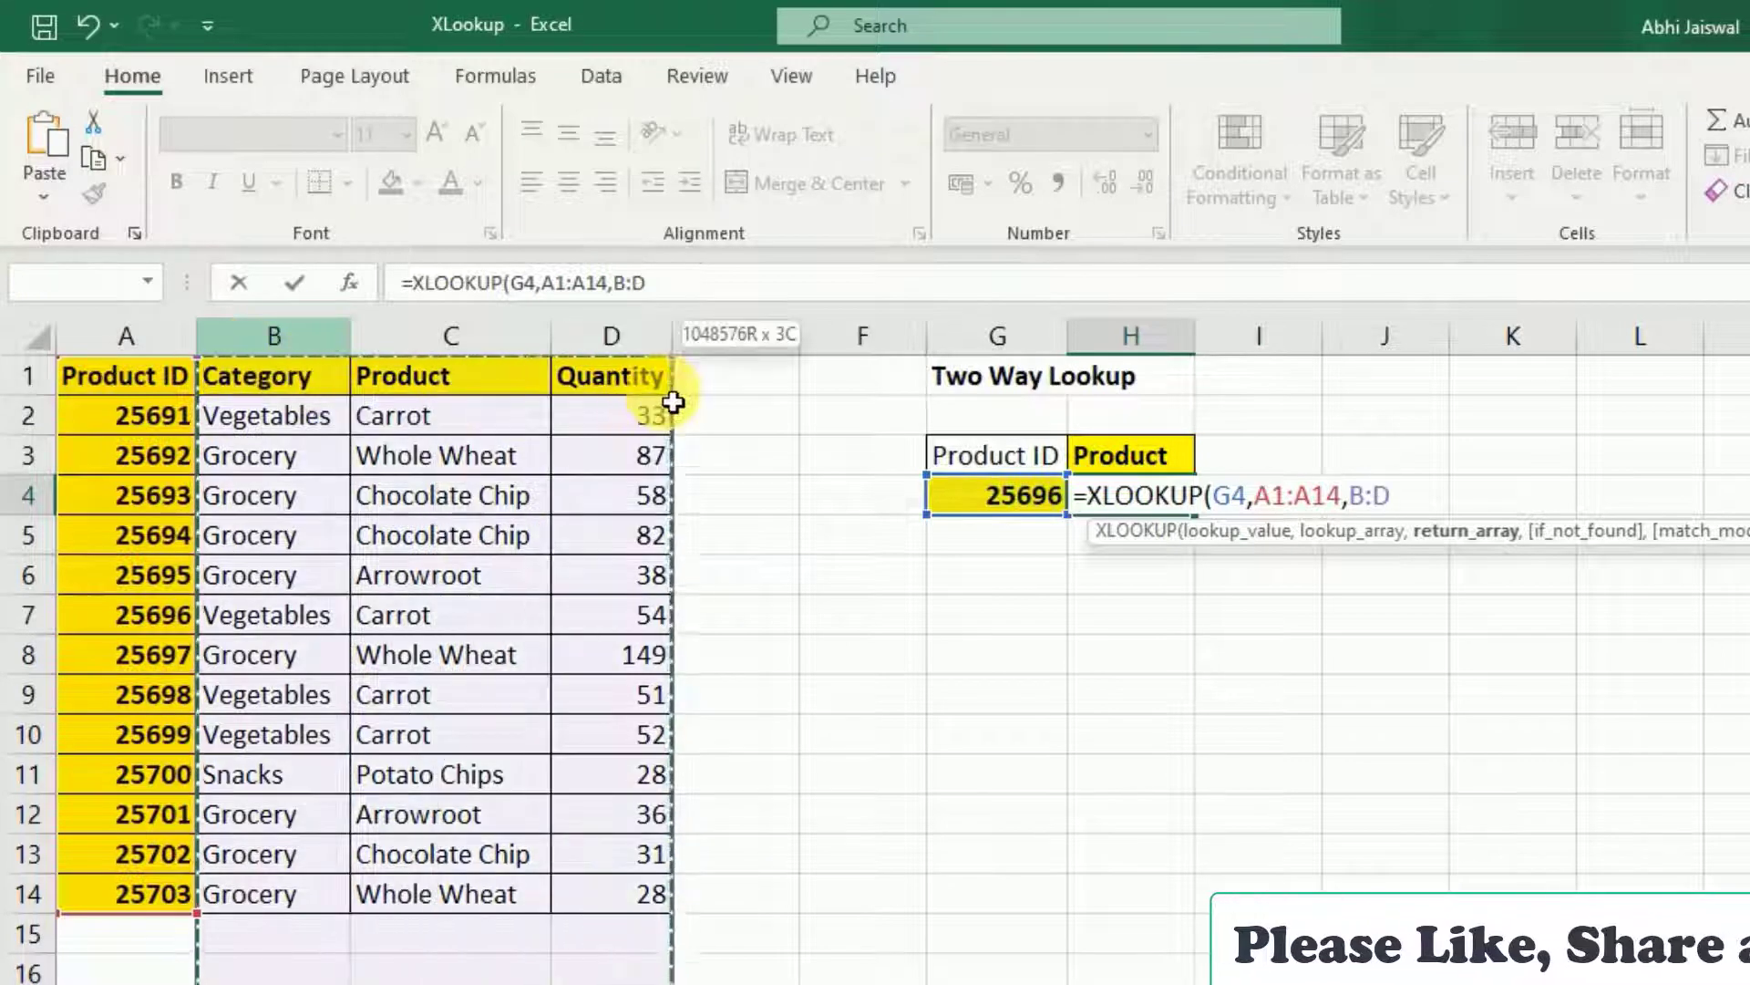
left_click(286, 386)
left_click_drag(286, 387, 659, 892)
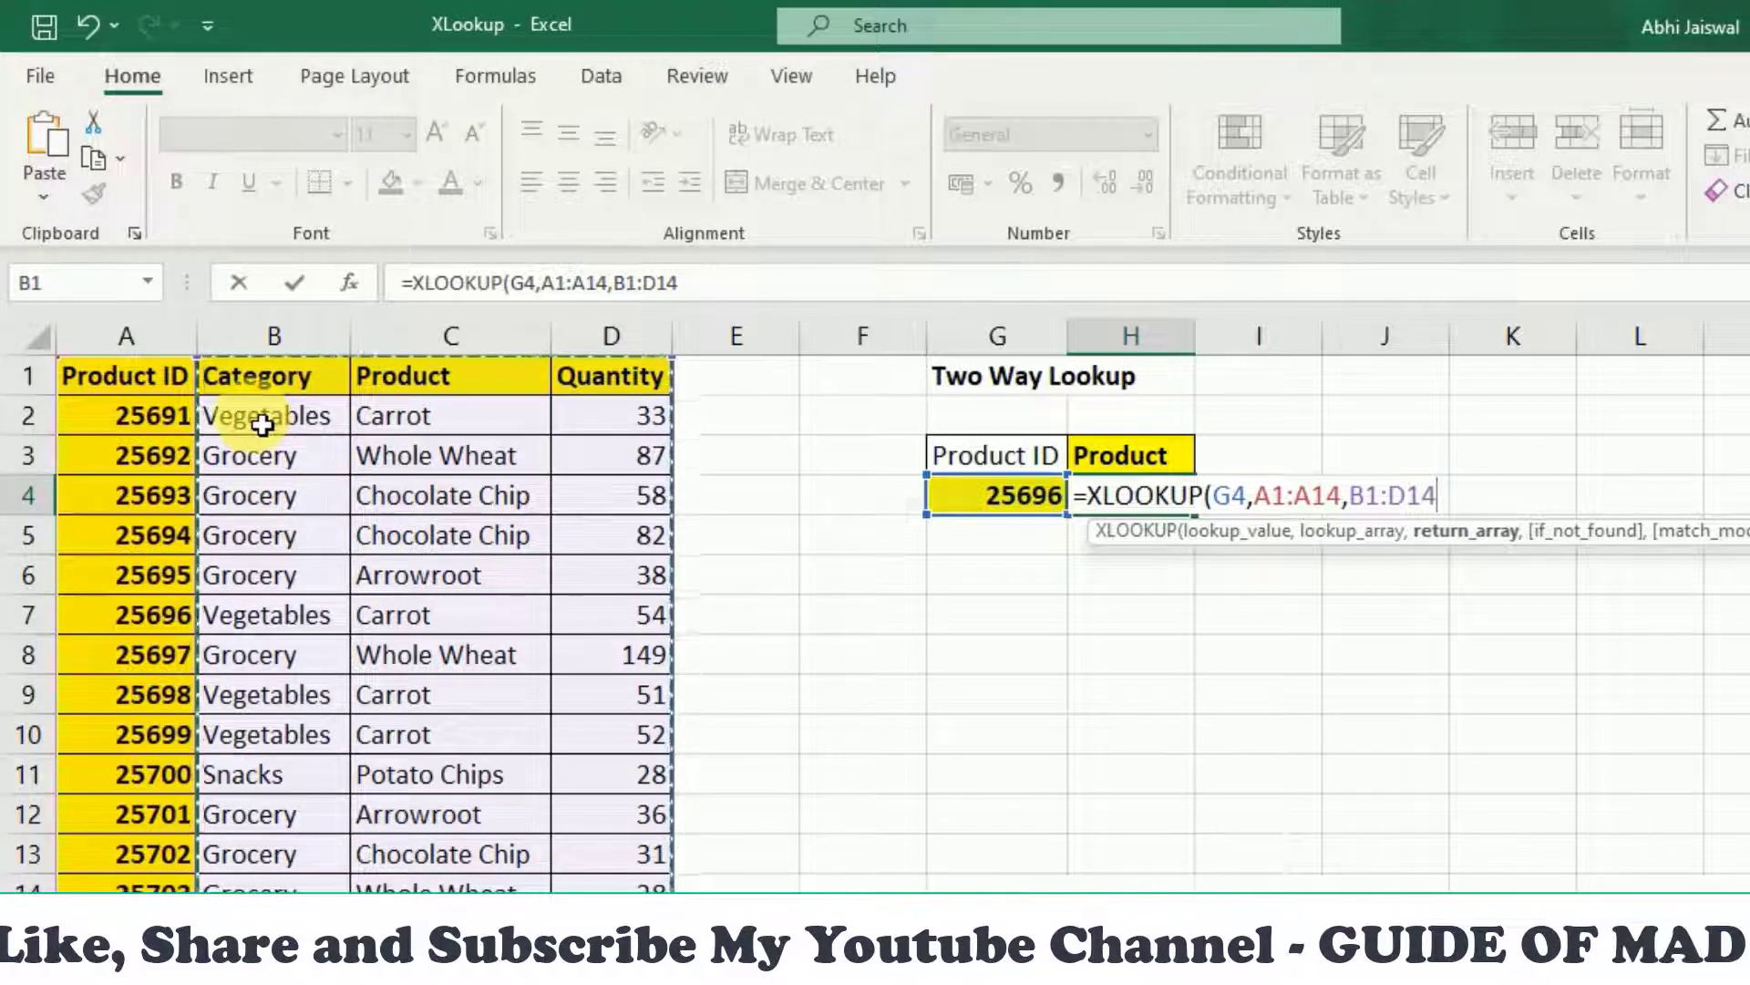
key("Return")
key("Up")
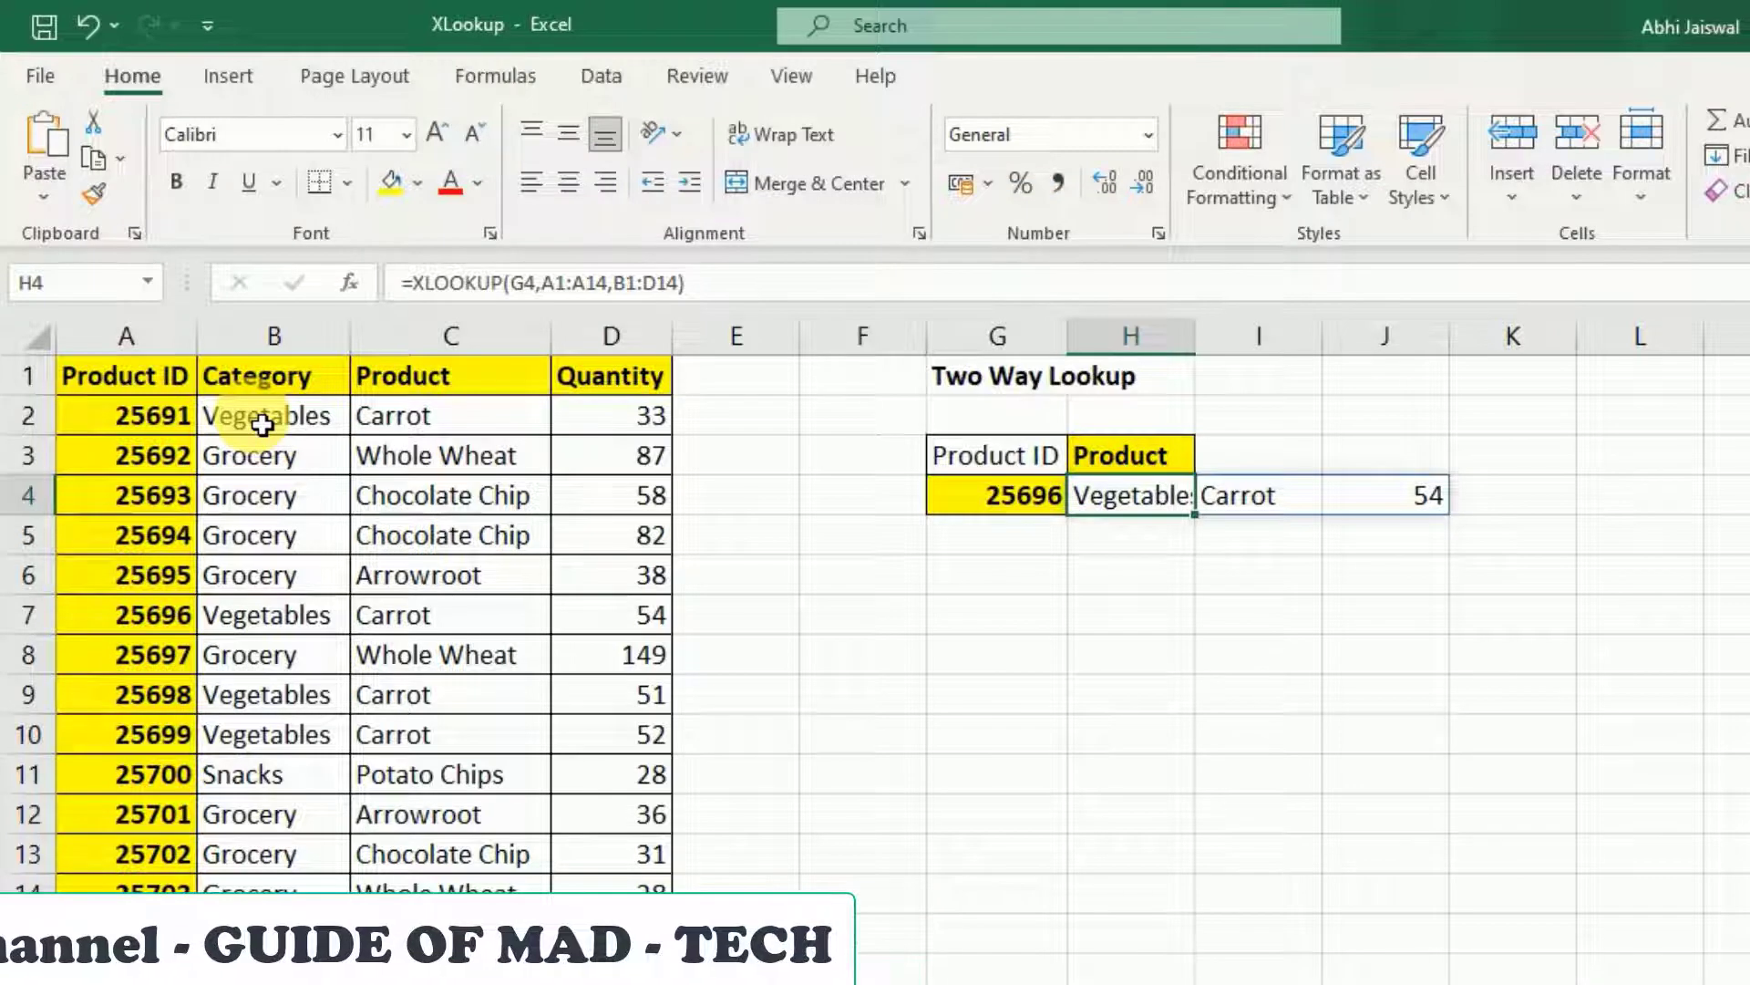
- Copy the XLOOKUP(G4,A1:A14,B1:D14) text from H4 without its equals sign and leave the cell unedited
key("F2")
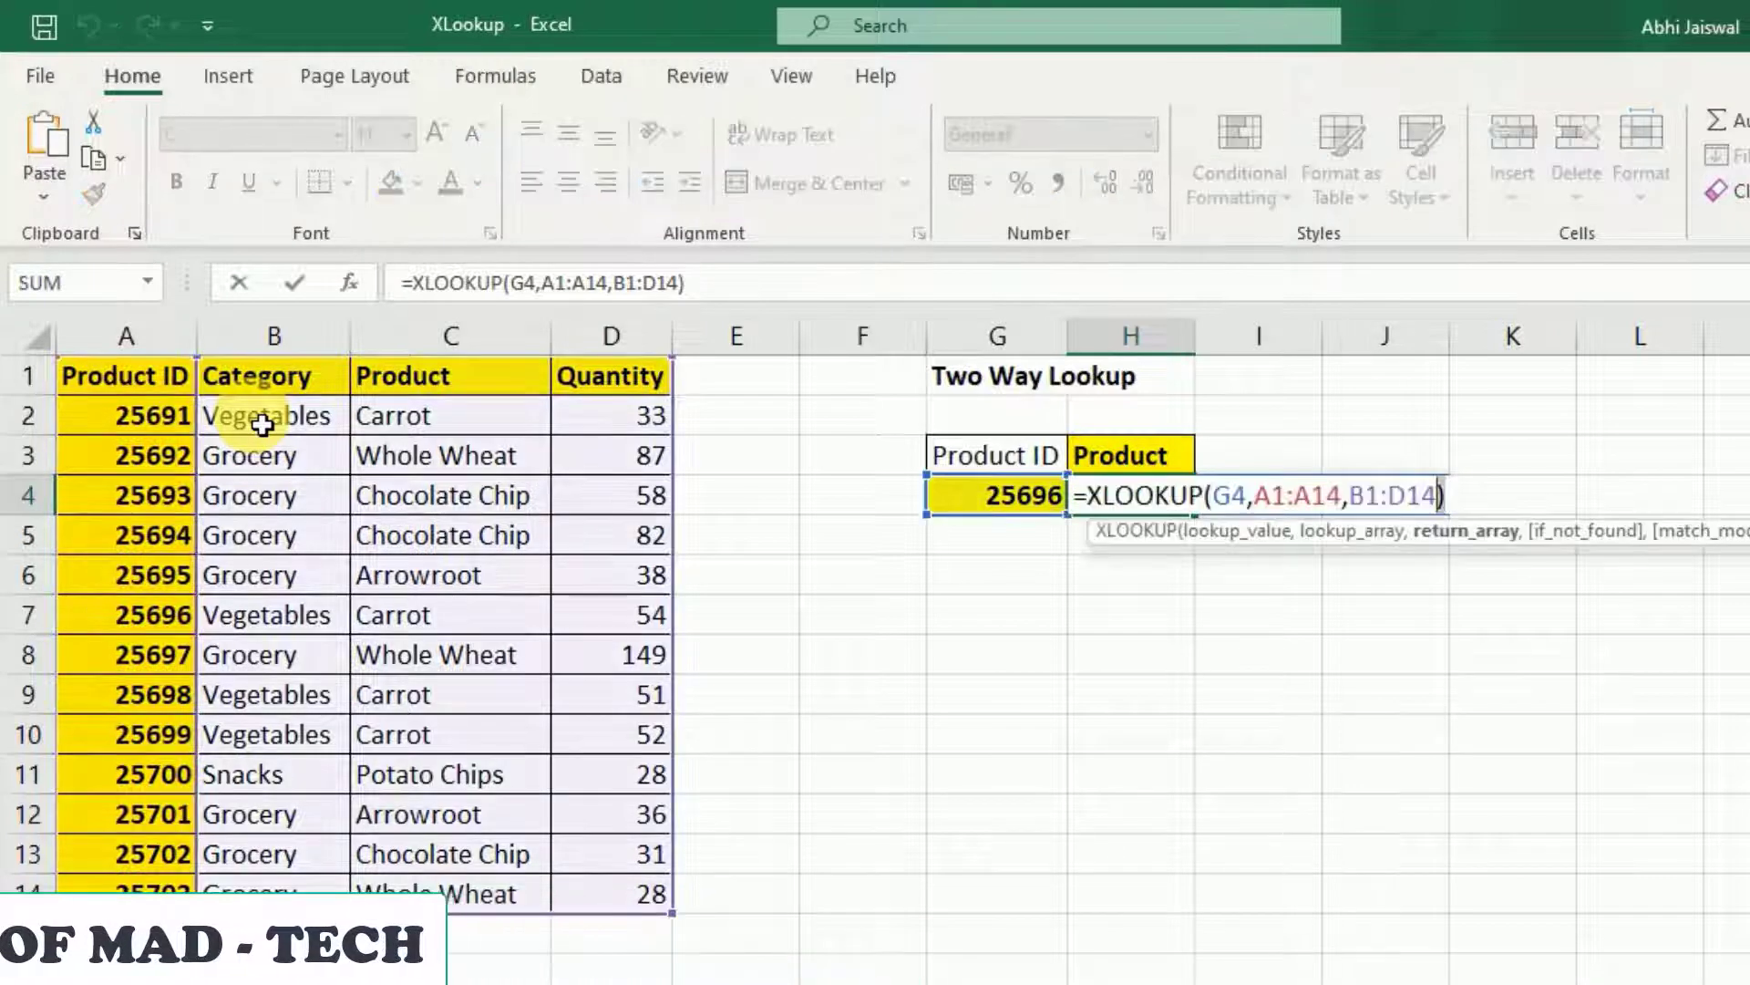
key("shift+Left")
key("shift+Left")
key("shift+Left")
key("shift+Left")
key("shift+Left")
key("shift+Left")
key("shift+Left")
key("shift+Left")
key("shift+Left")
key("shift+Left")
key("shift+Left")
key("shift+Left")
key("shift+Left")
key("shift+Left")
key("shift+Left")
key("shift+Left")
key("shift+Left")
key("shift+Left")
key("shift+Left")
key("shift+Left")
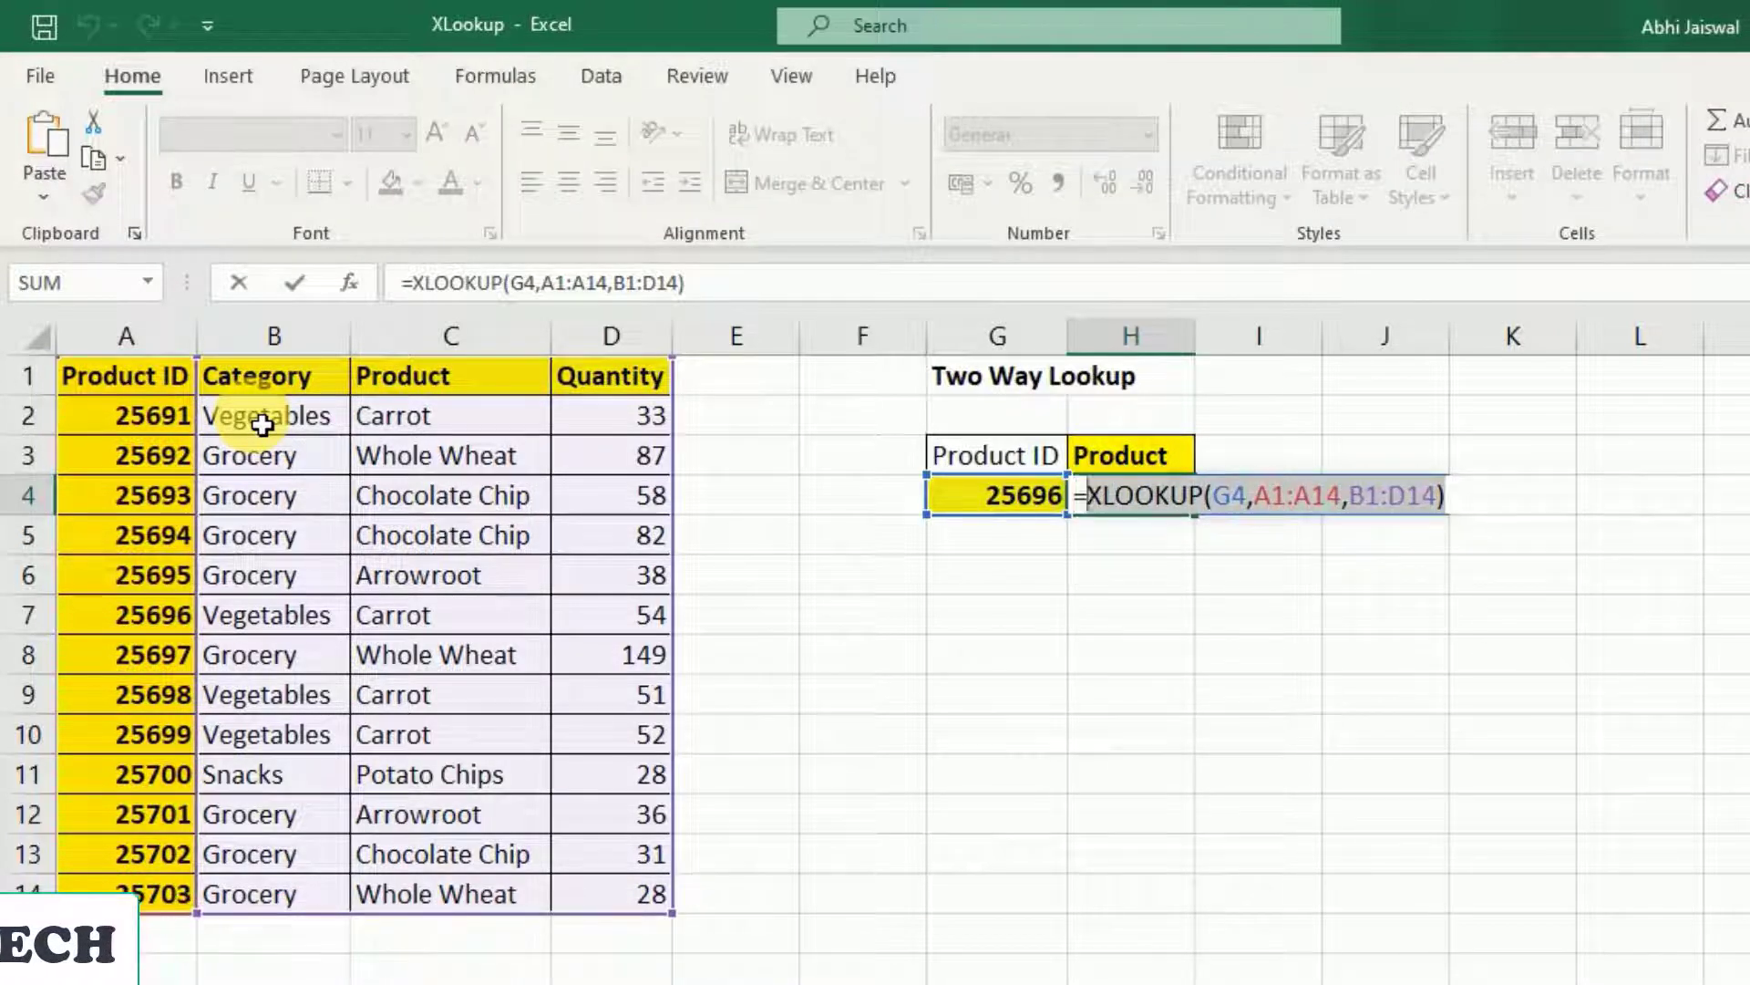
key("Escape")
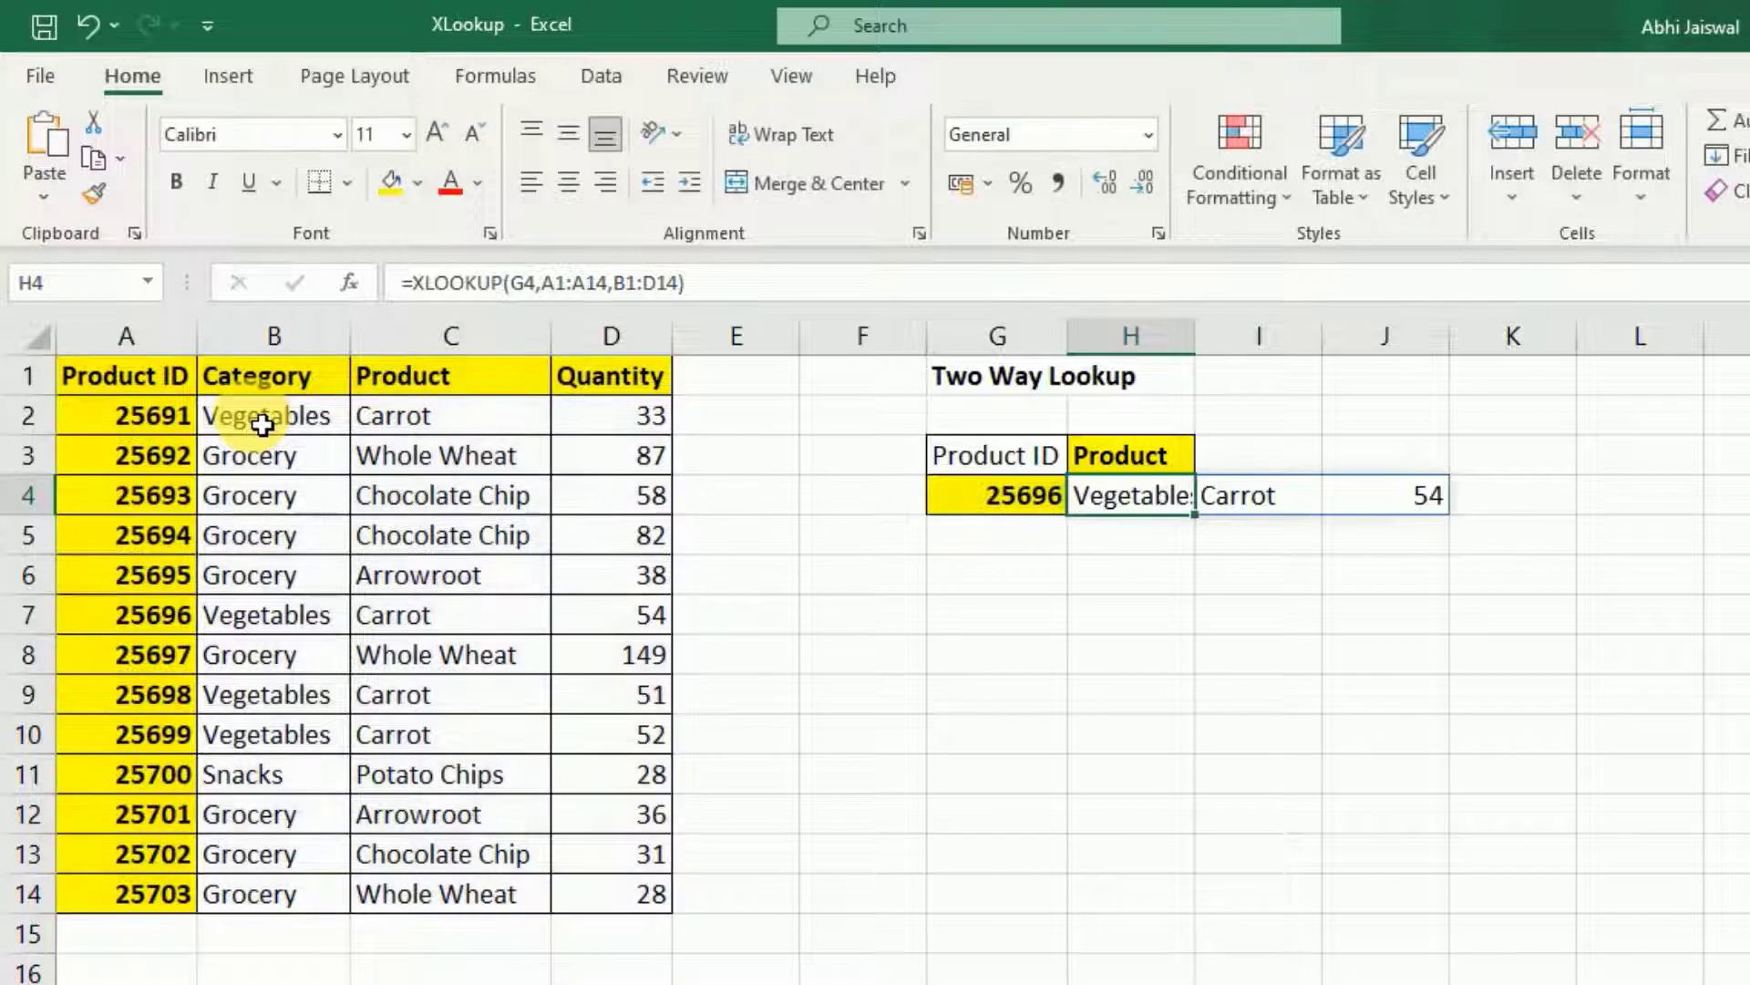
- Clear H4 and begin a new XLOOKUP there with H3 as lookup value and B1:D1 as lookup array
key("Delete")
type("=")
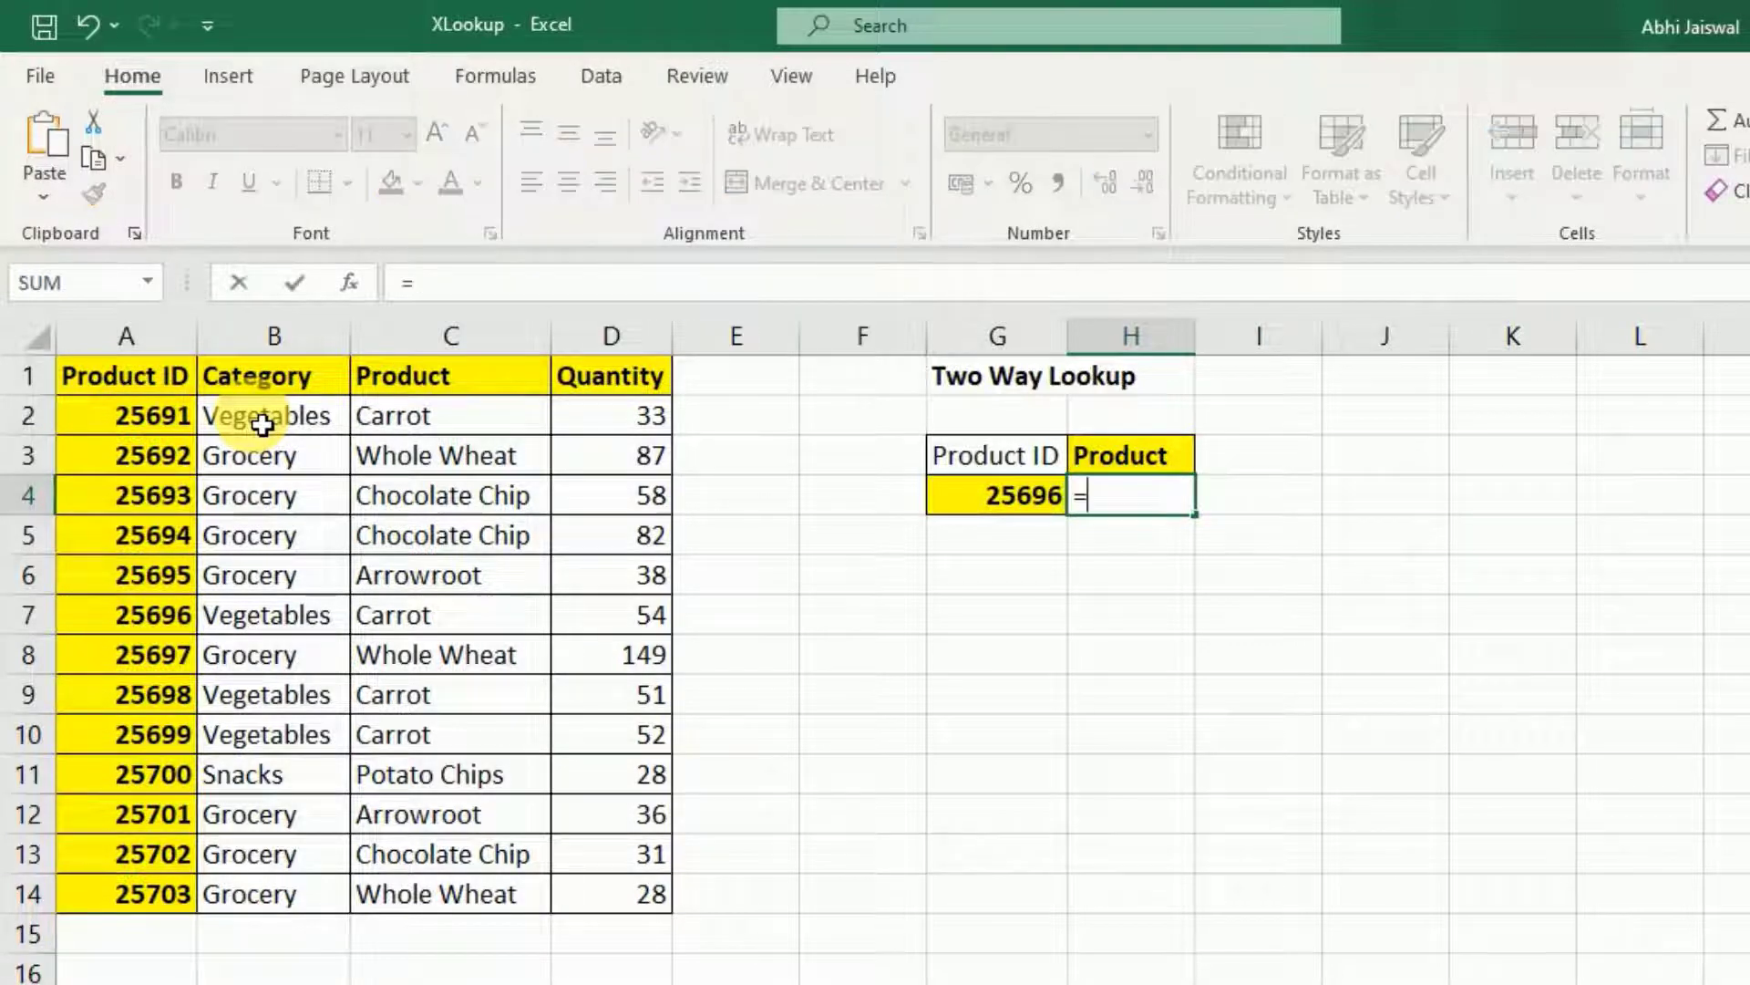
type("vl")
key("BackSpace")
key("BackSpace")
type("x")
key("Down")
key("Tab")
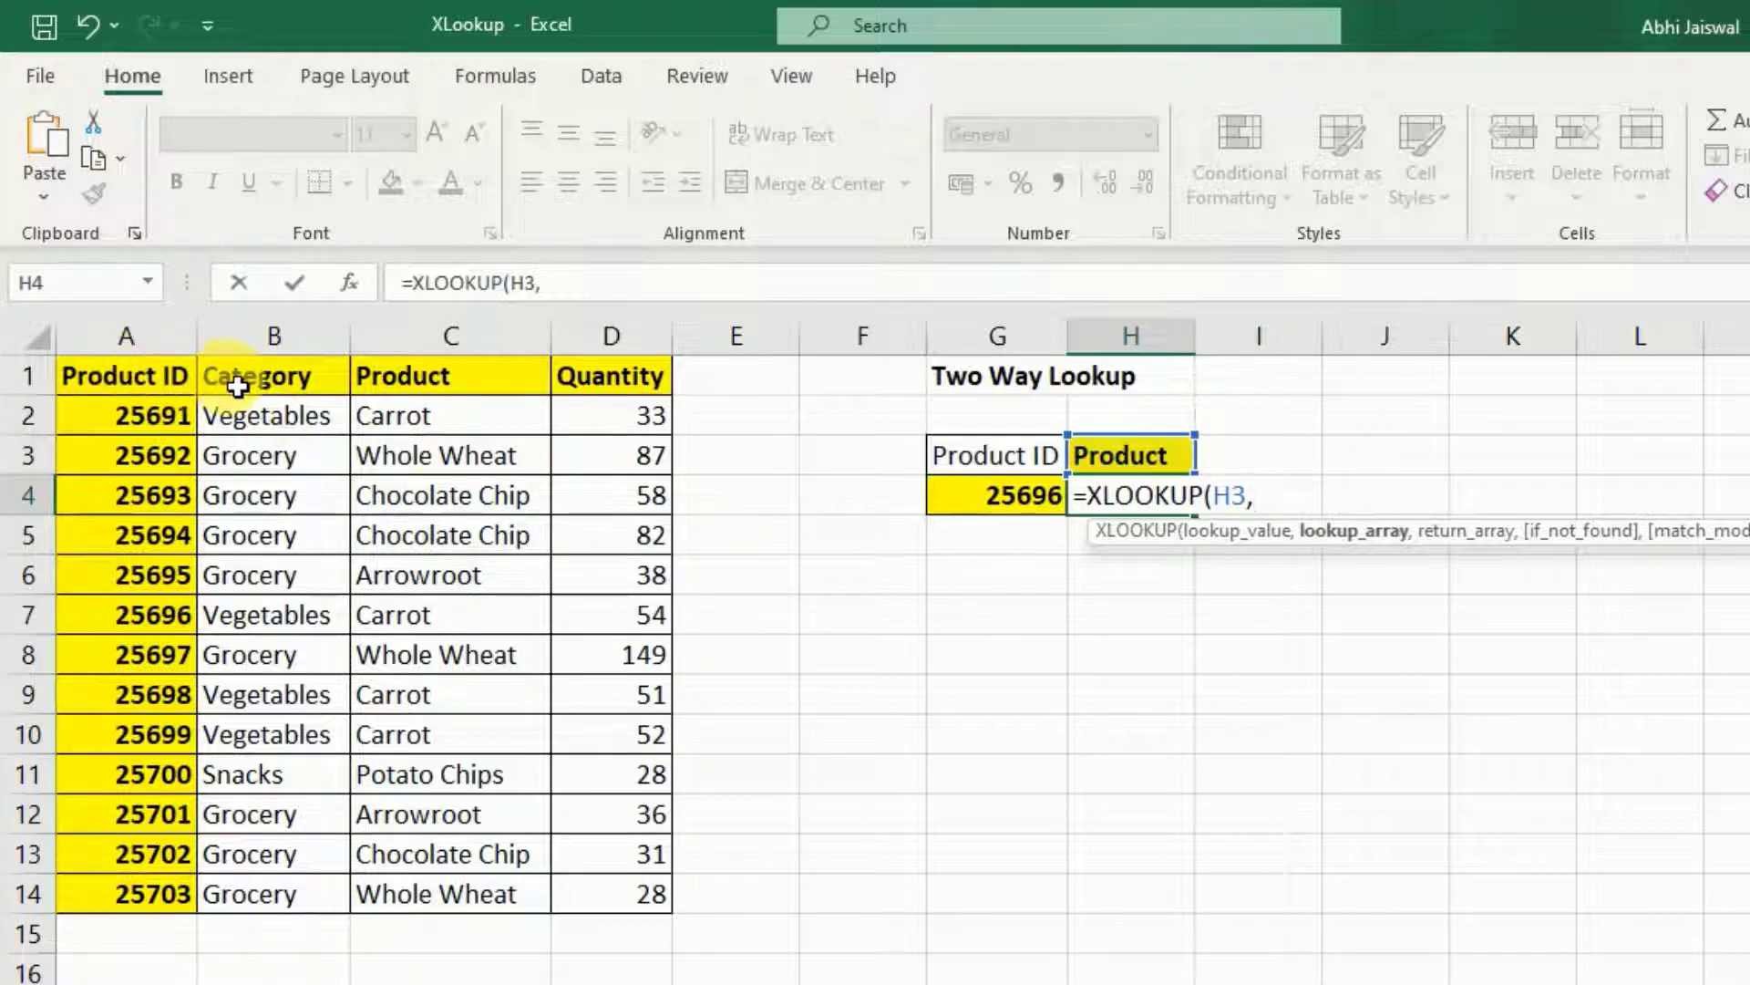
left_click_drag(280, 385, 648, 383)
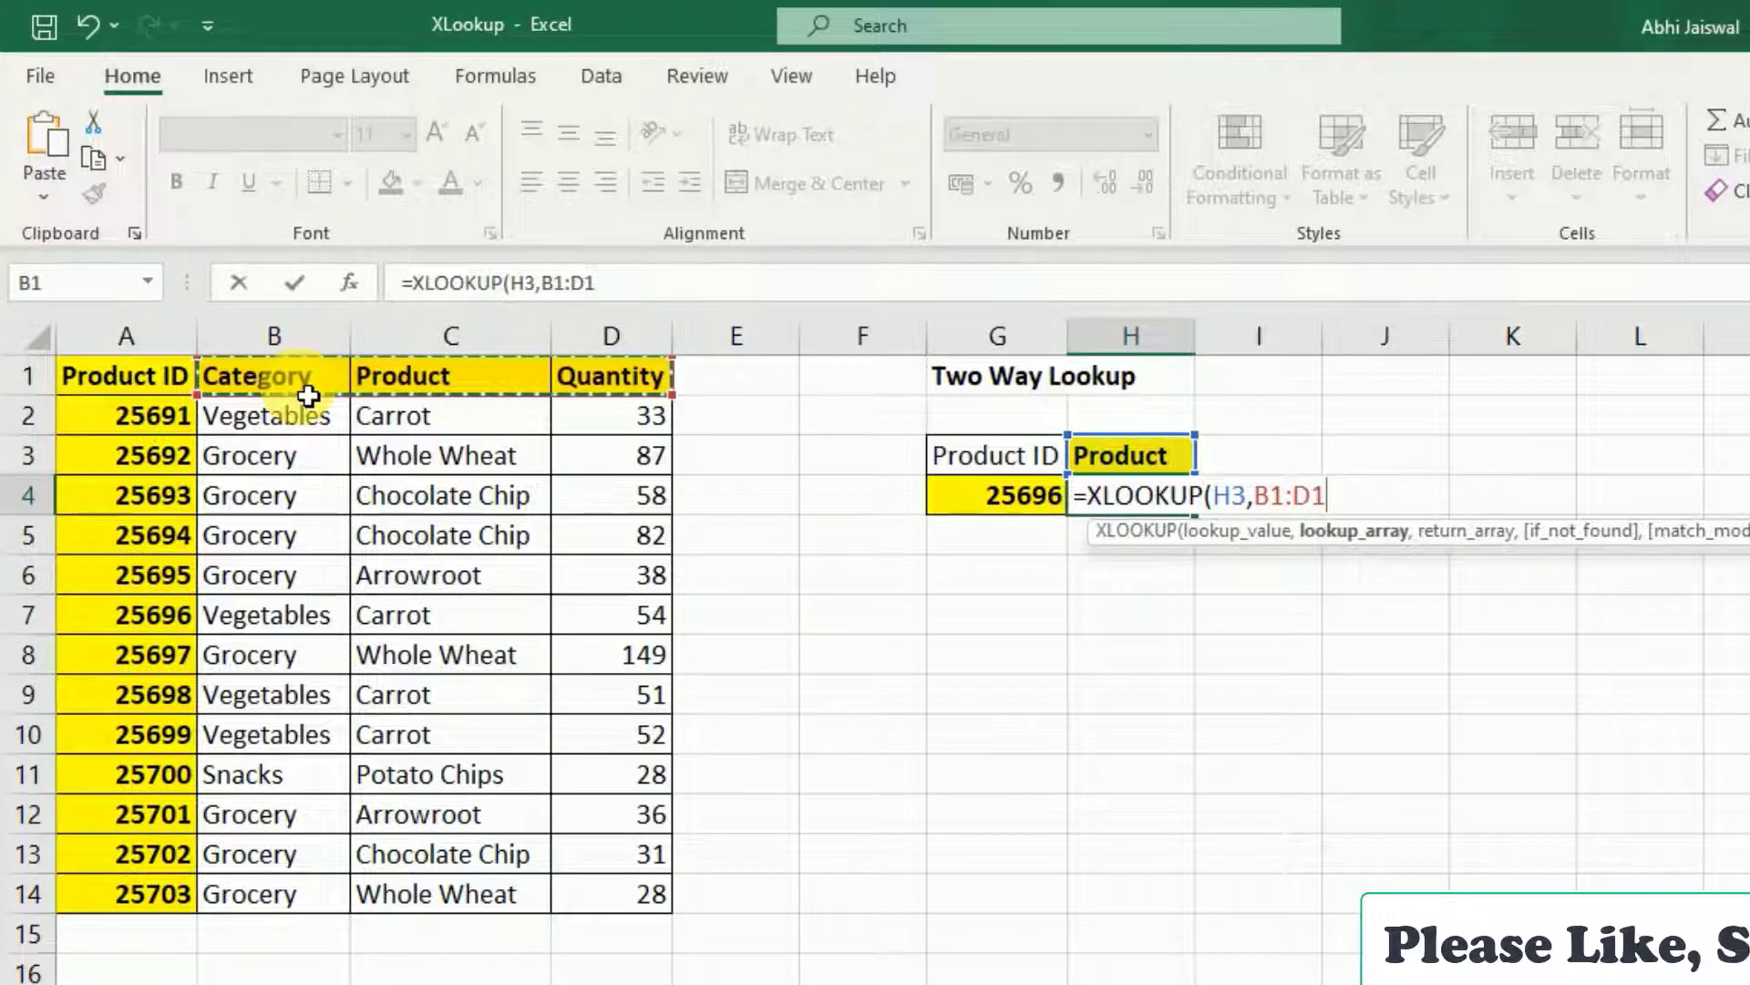
type(",")
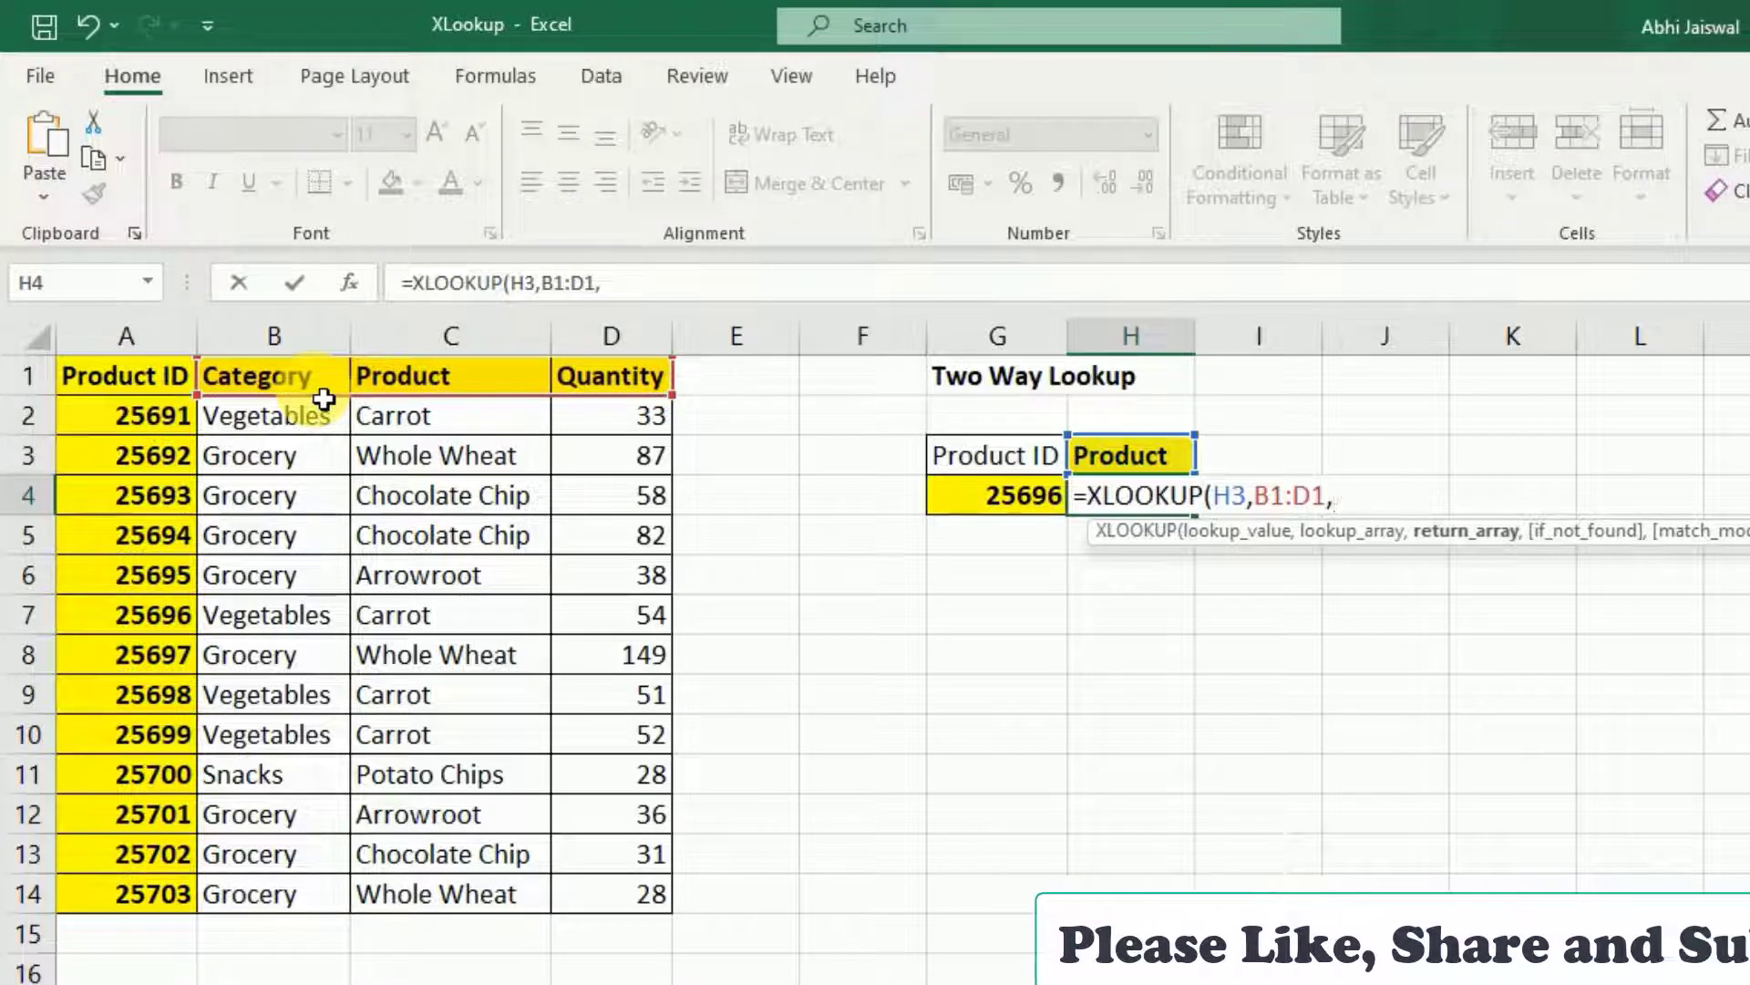
- Nest the copied XLOOKUP(G4,A1:A14,B1:D14) as the return array and complete the two-way formula in H4
type("XLOOKUP(G4,A1:A14,B1:D14)")
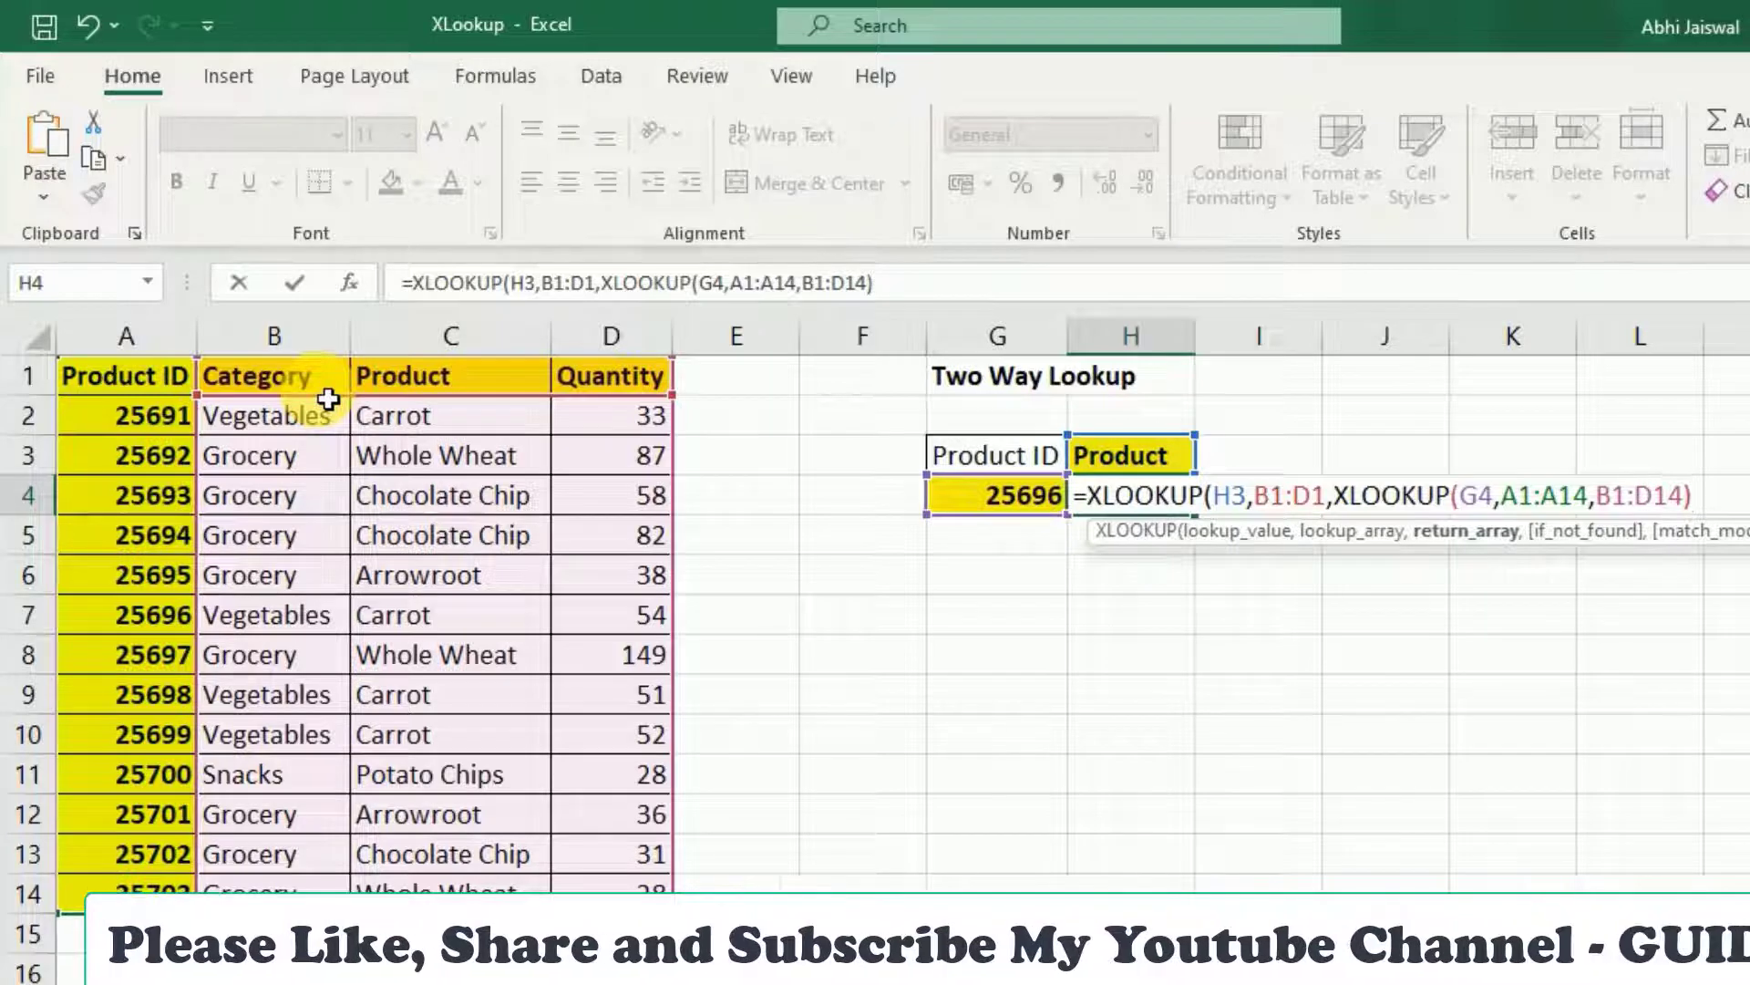
type(")")
key("Return")
key("Up")
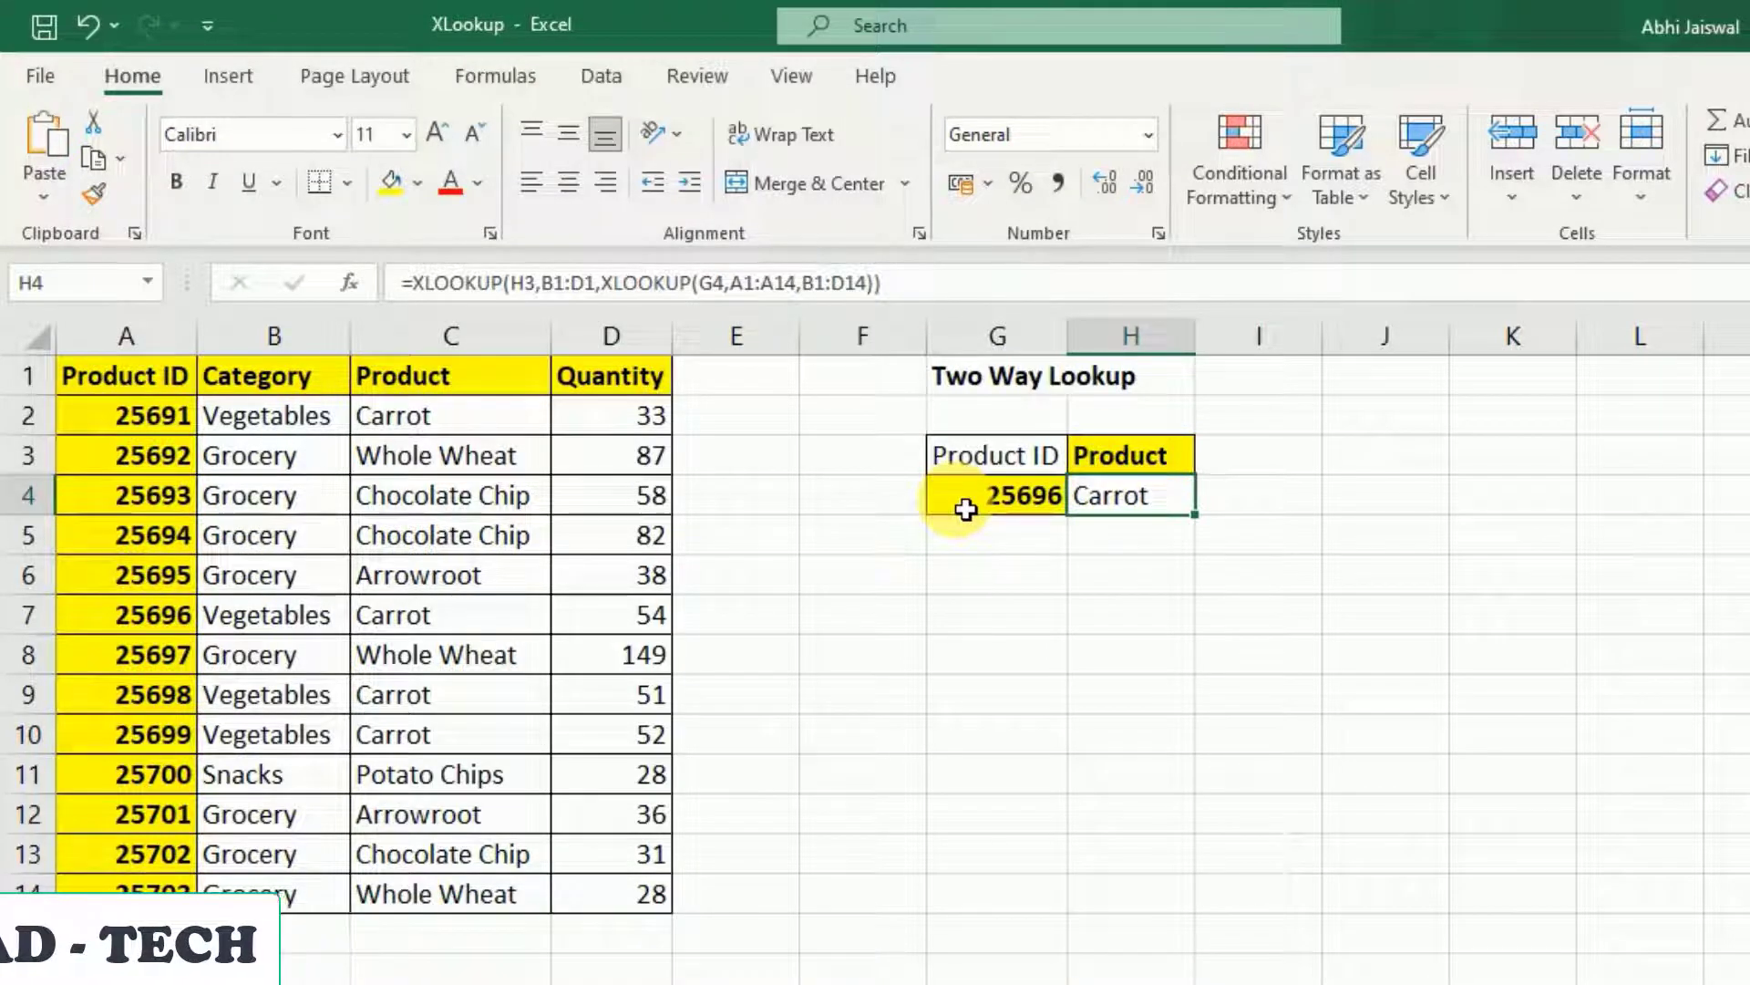
- Set the Product ID in G4 to 25698 and compare the returned product with the source table
left_click(1028, 515)
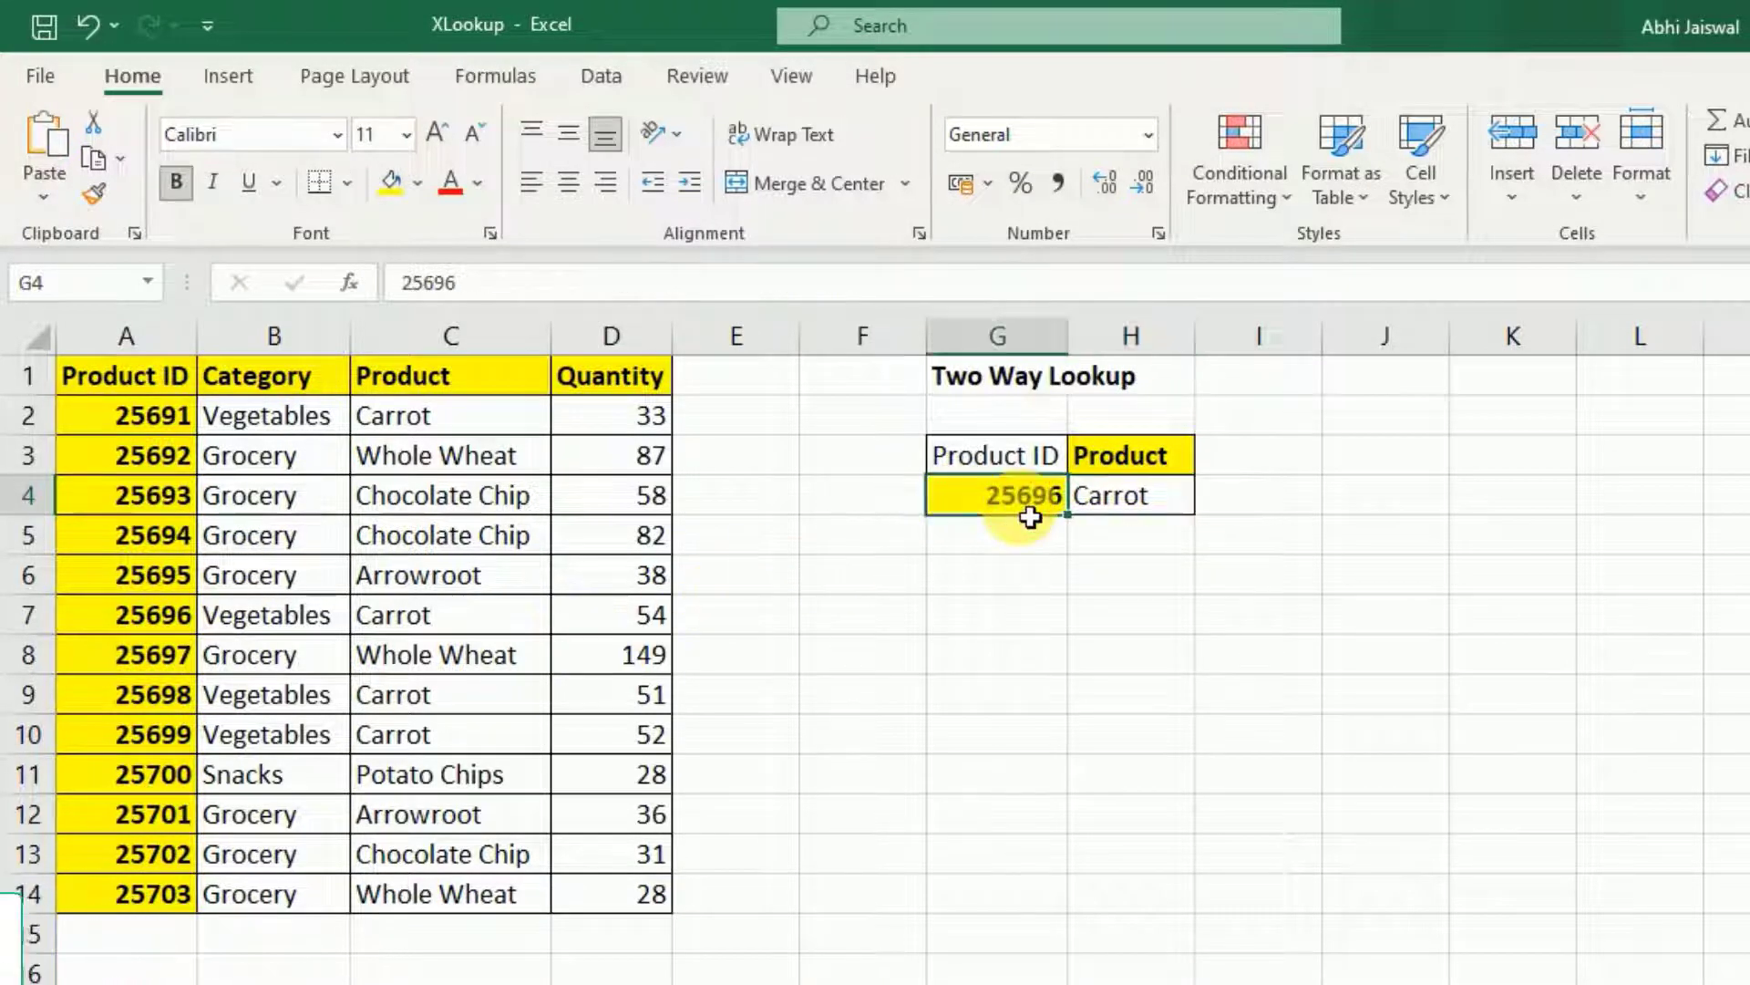
type("25")
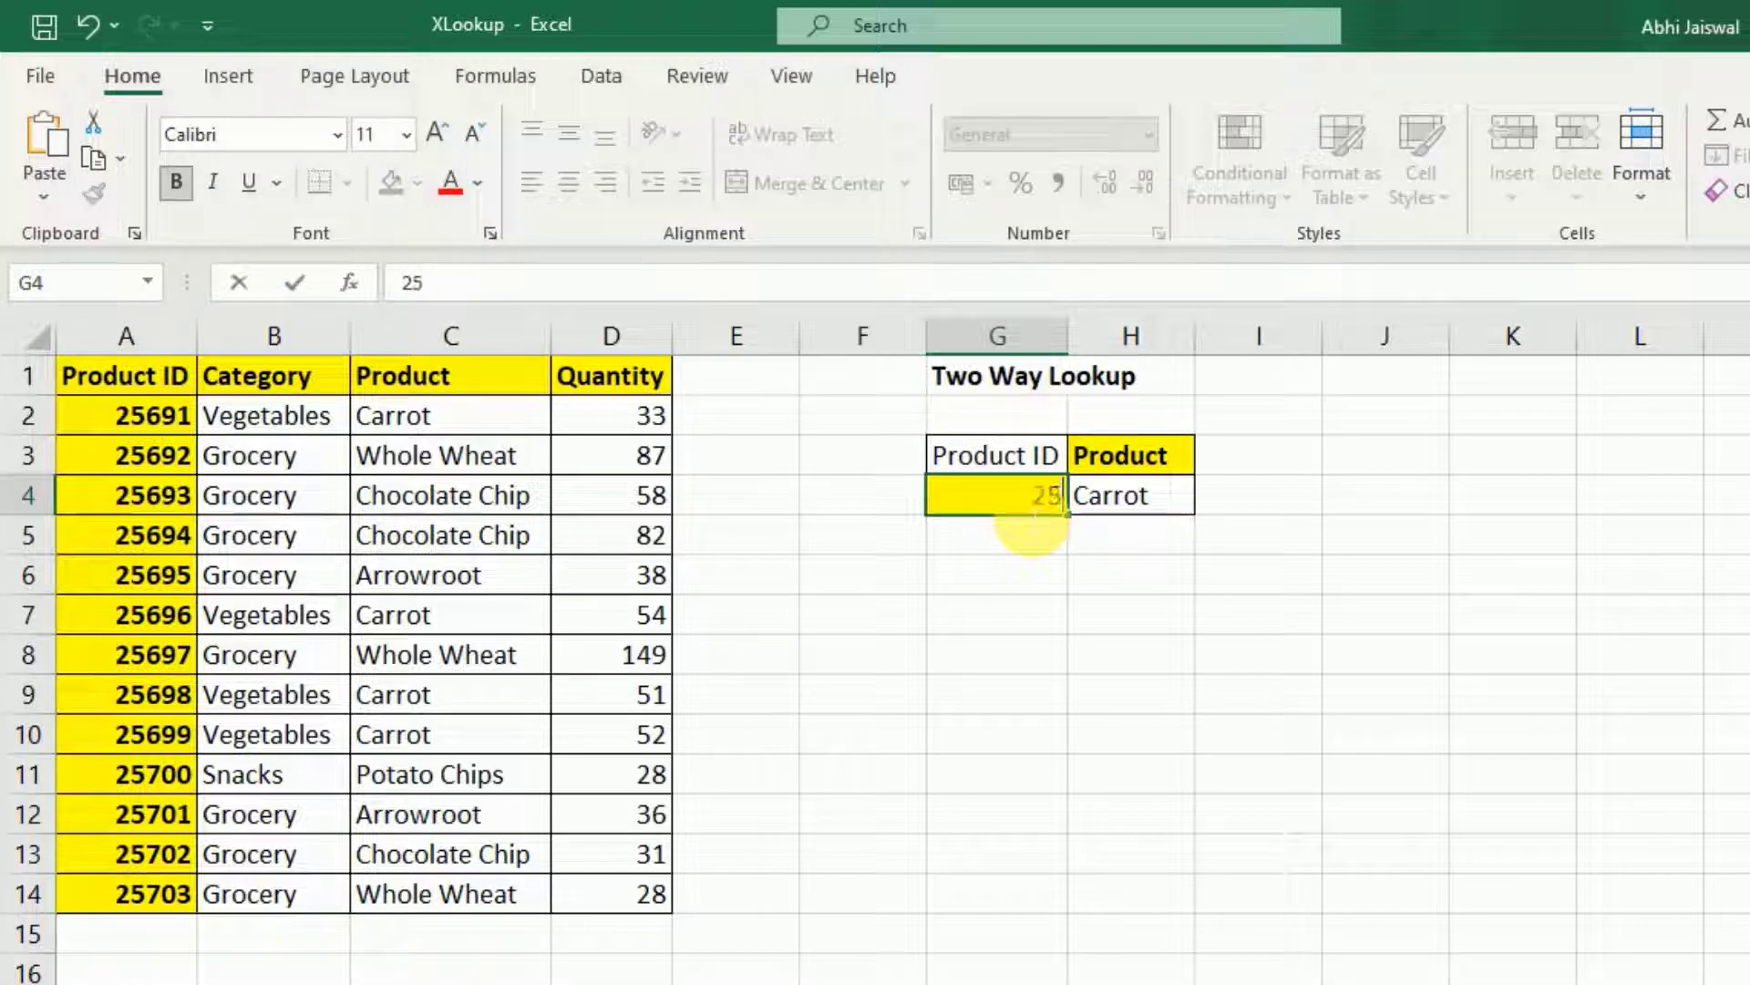
key("Return")
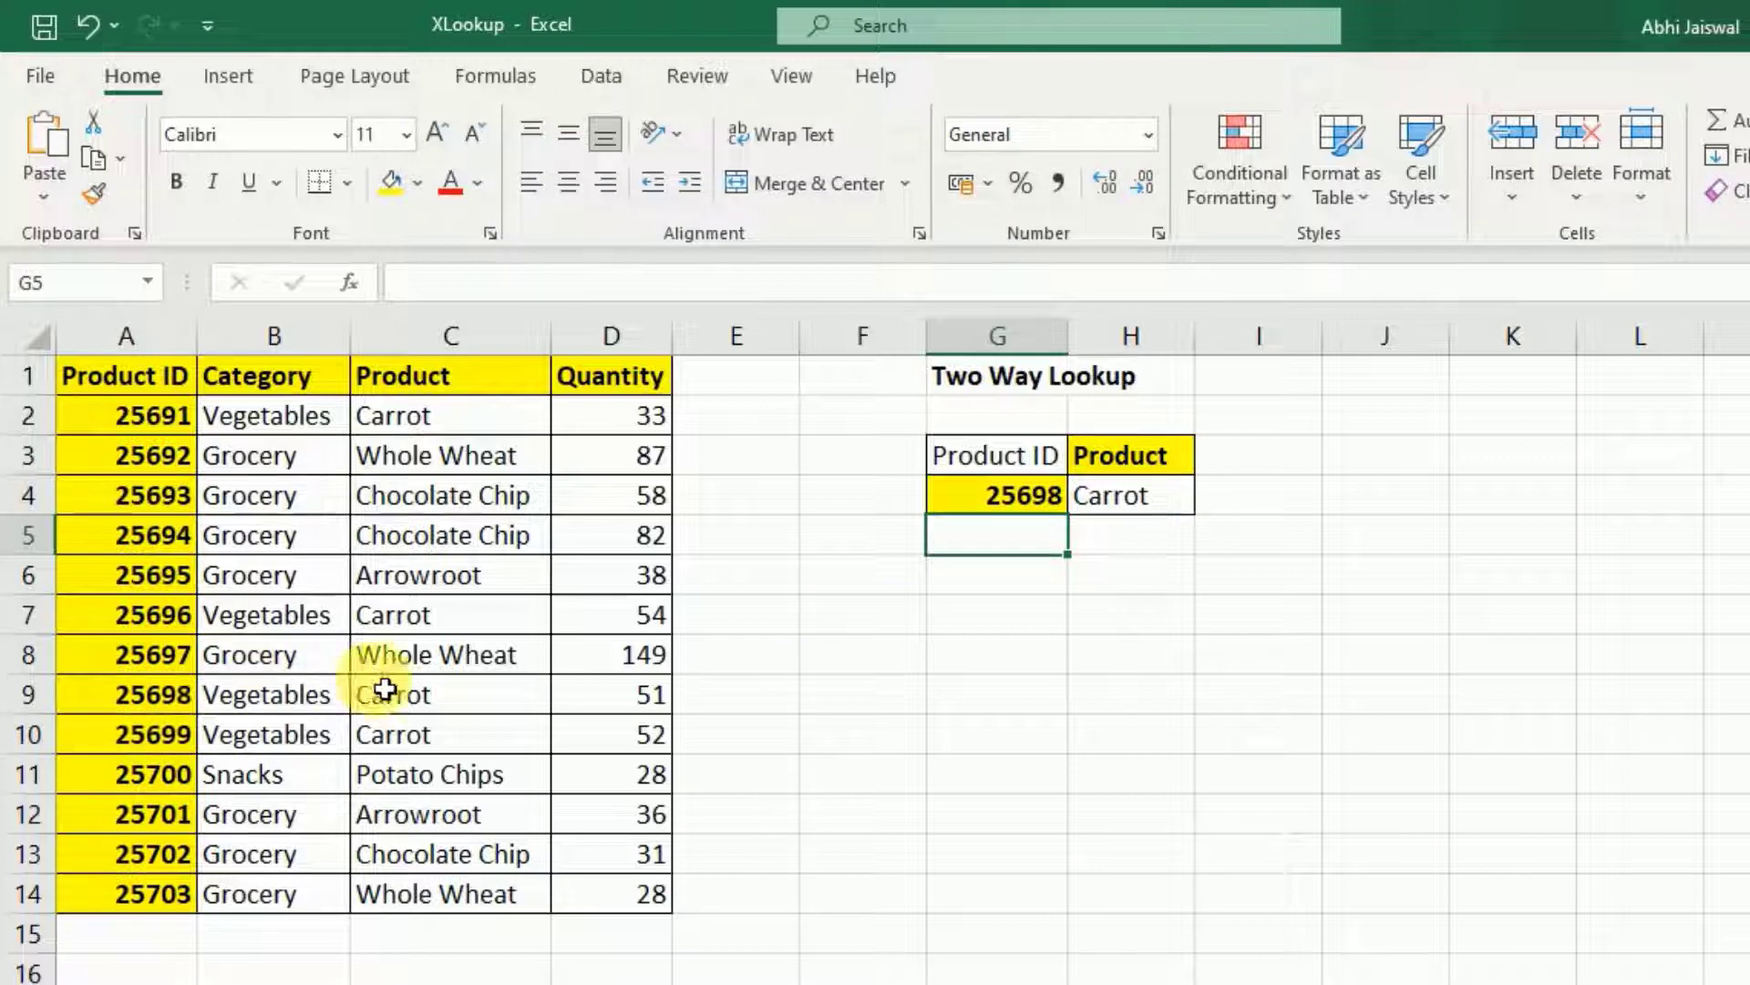
left_click(136, 655)
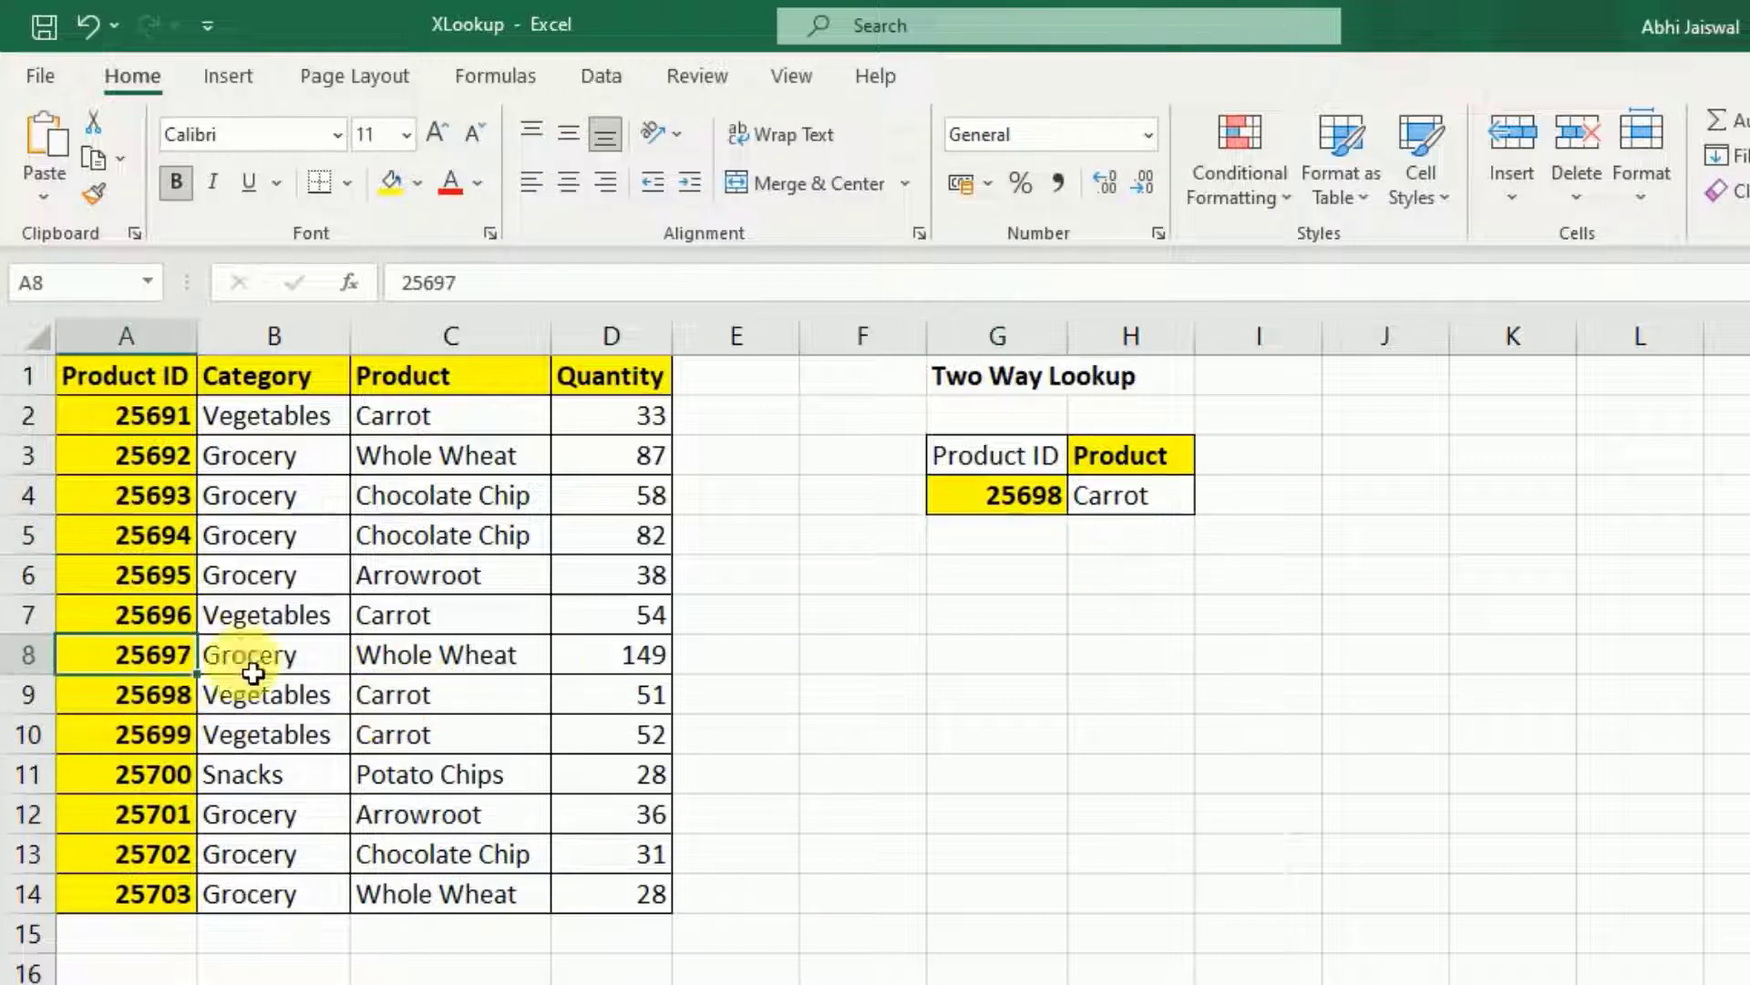
left_click(1006, 508)
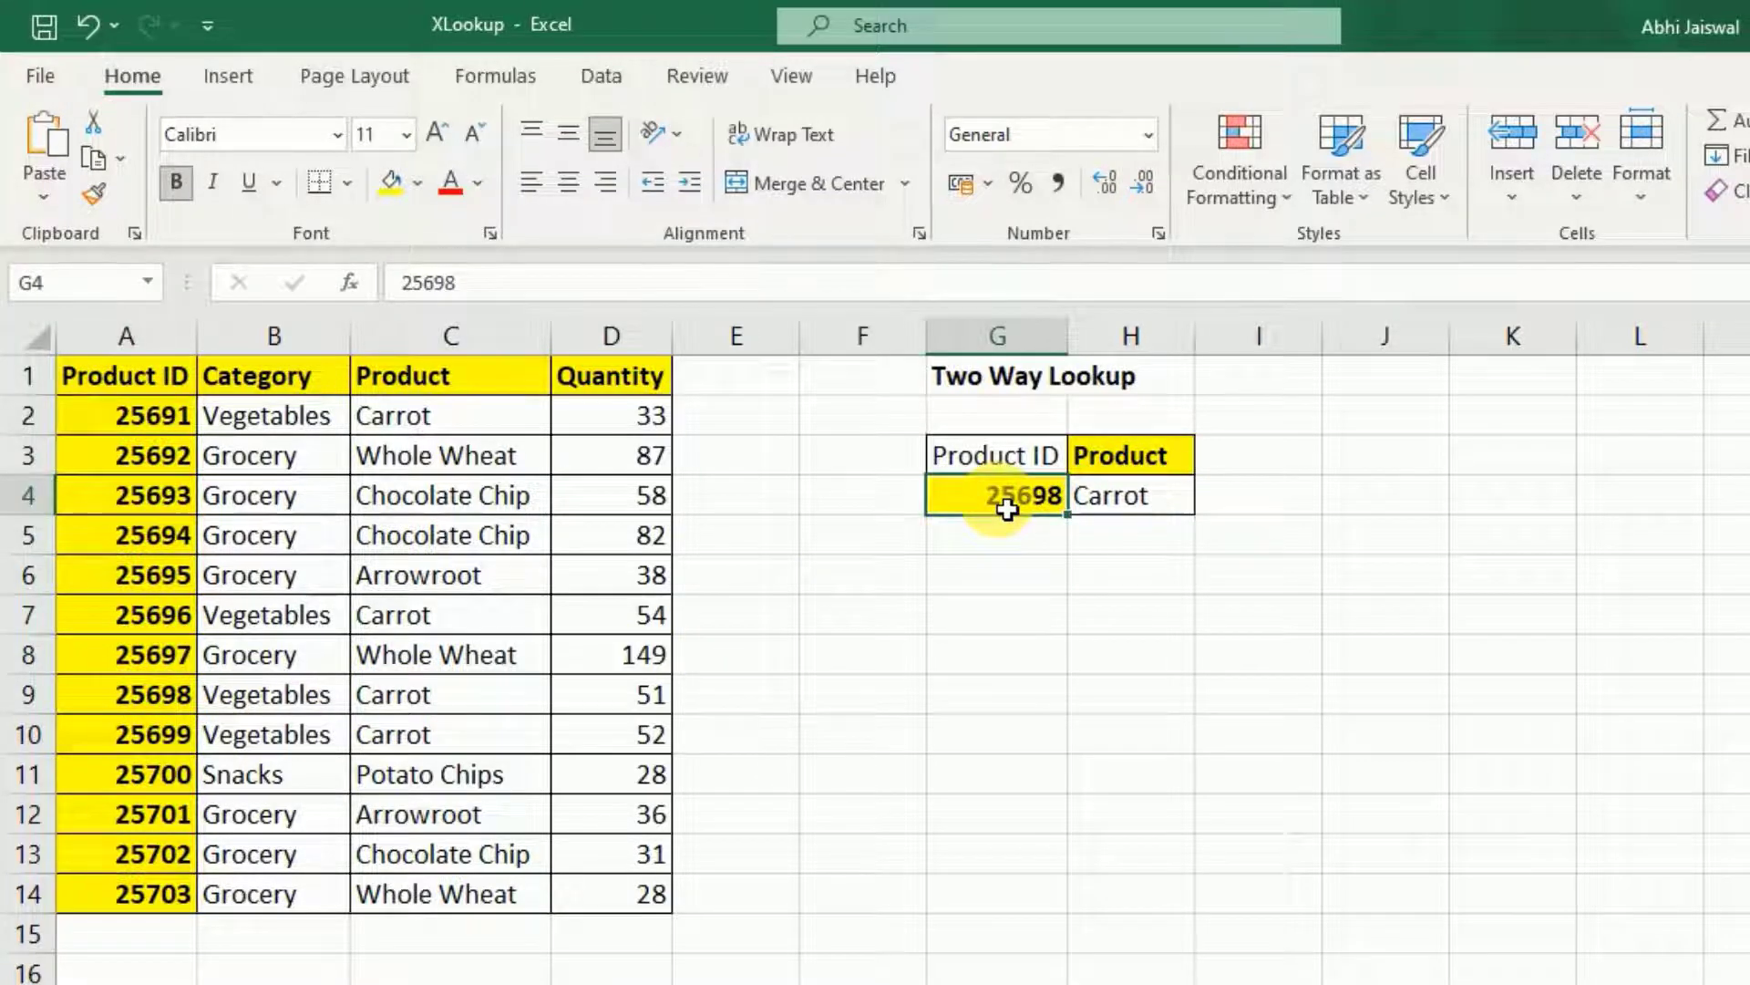
- Set the Product ID in G4 to 25697 and check the returned product against that ID's row in the source table
double_click(1006, 508)
key("Return")
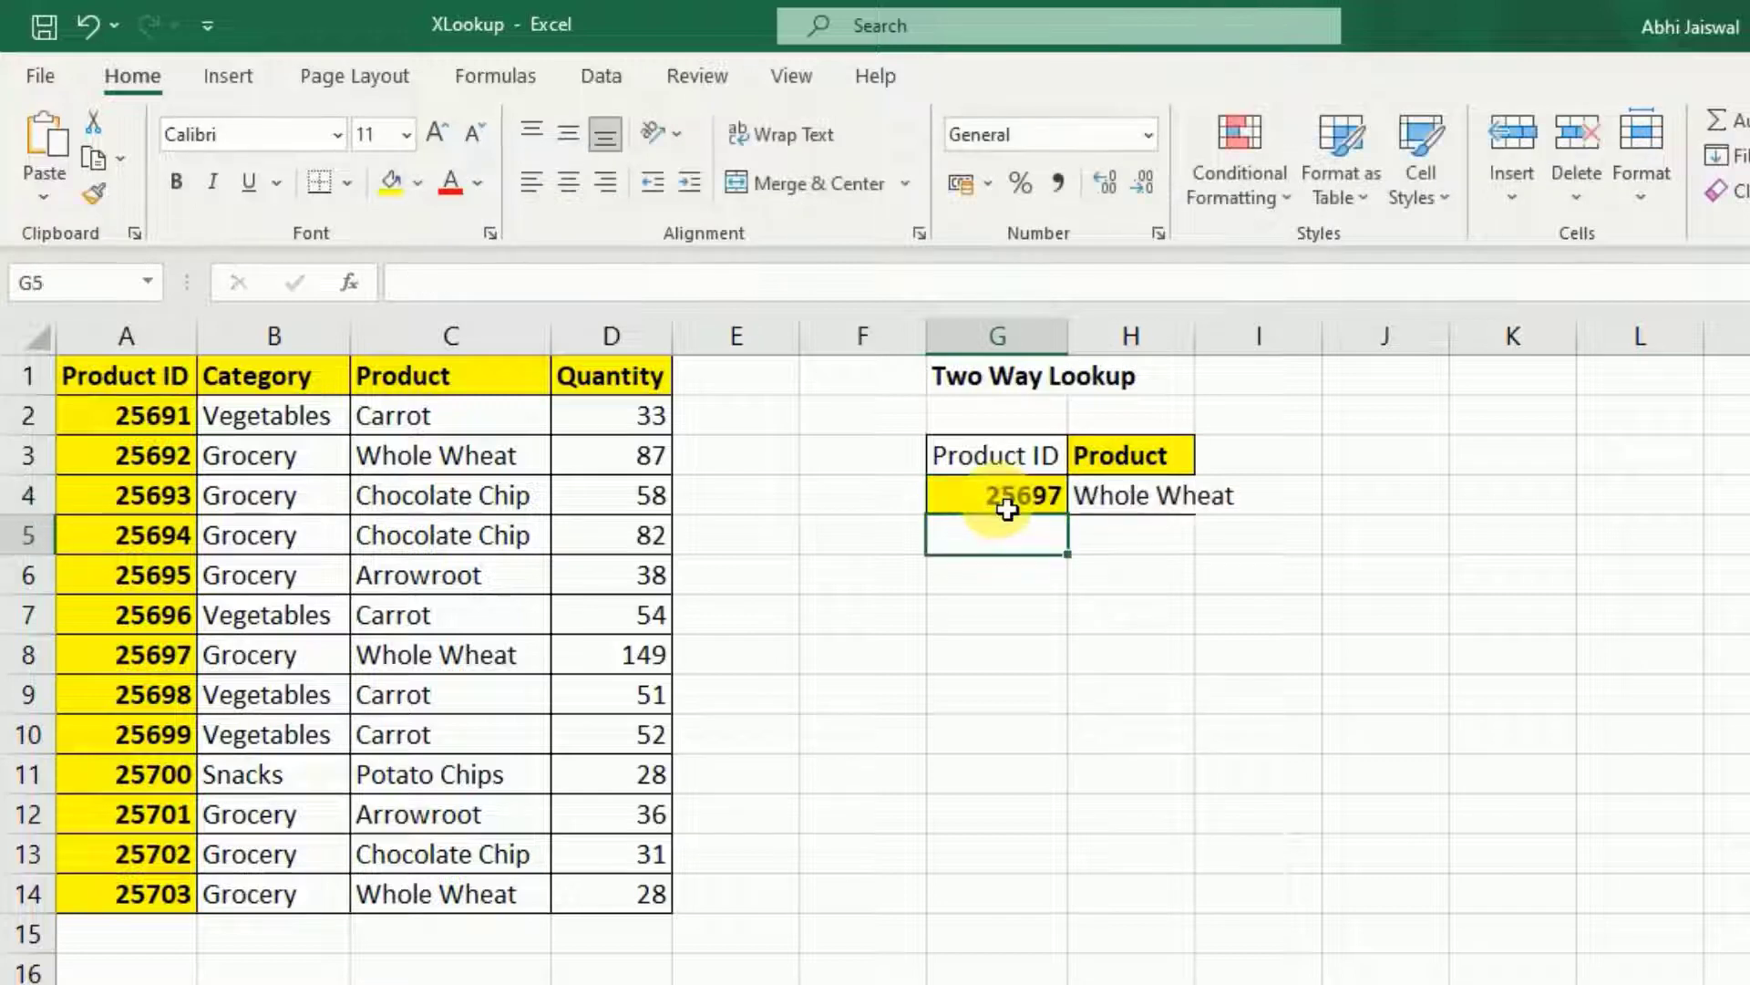
left_click(431, 676)
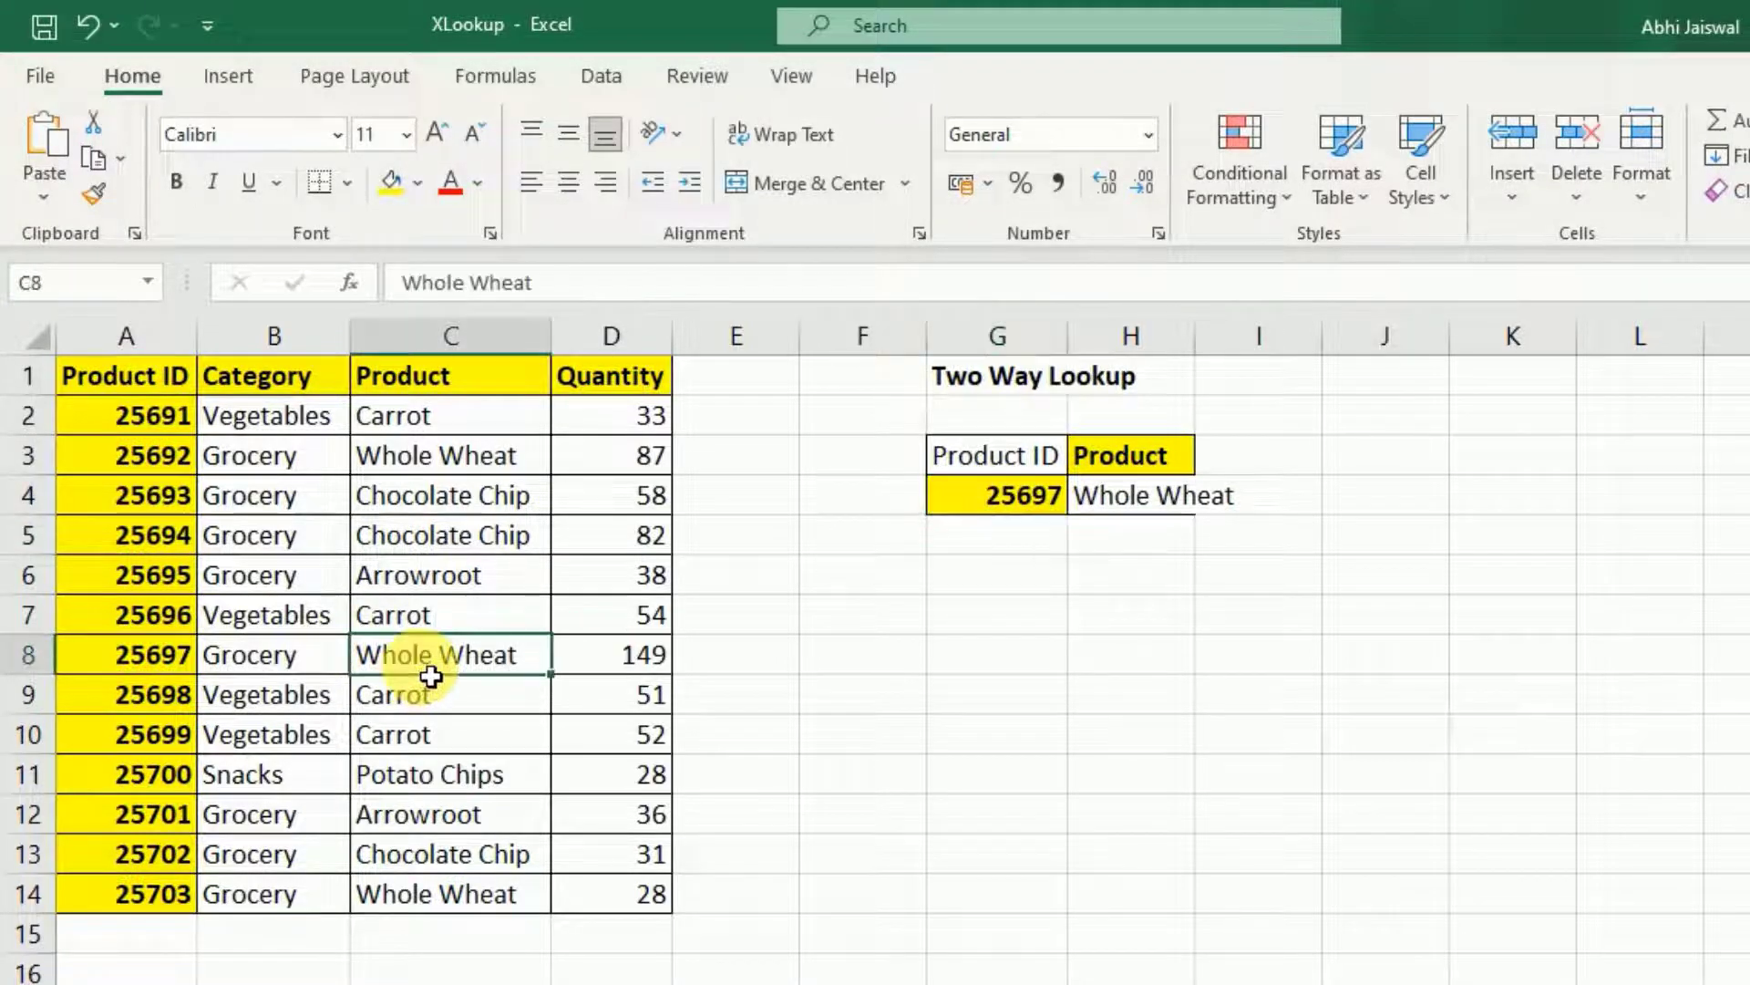
- Replace the header in H3 with the Quantity header copied from D1 and check the lookup result in H4
left_click(1122, 476)
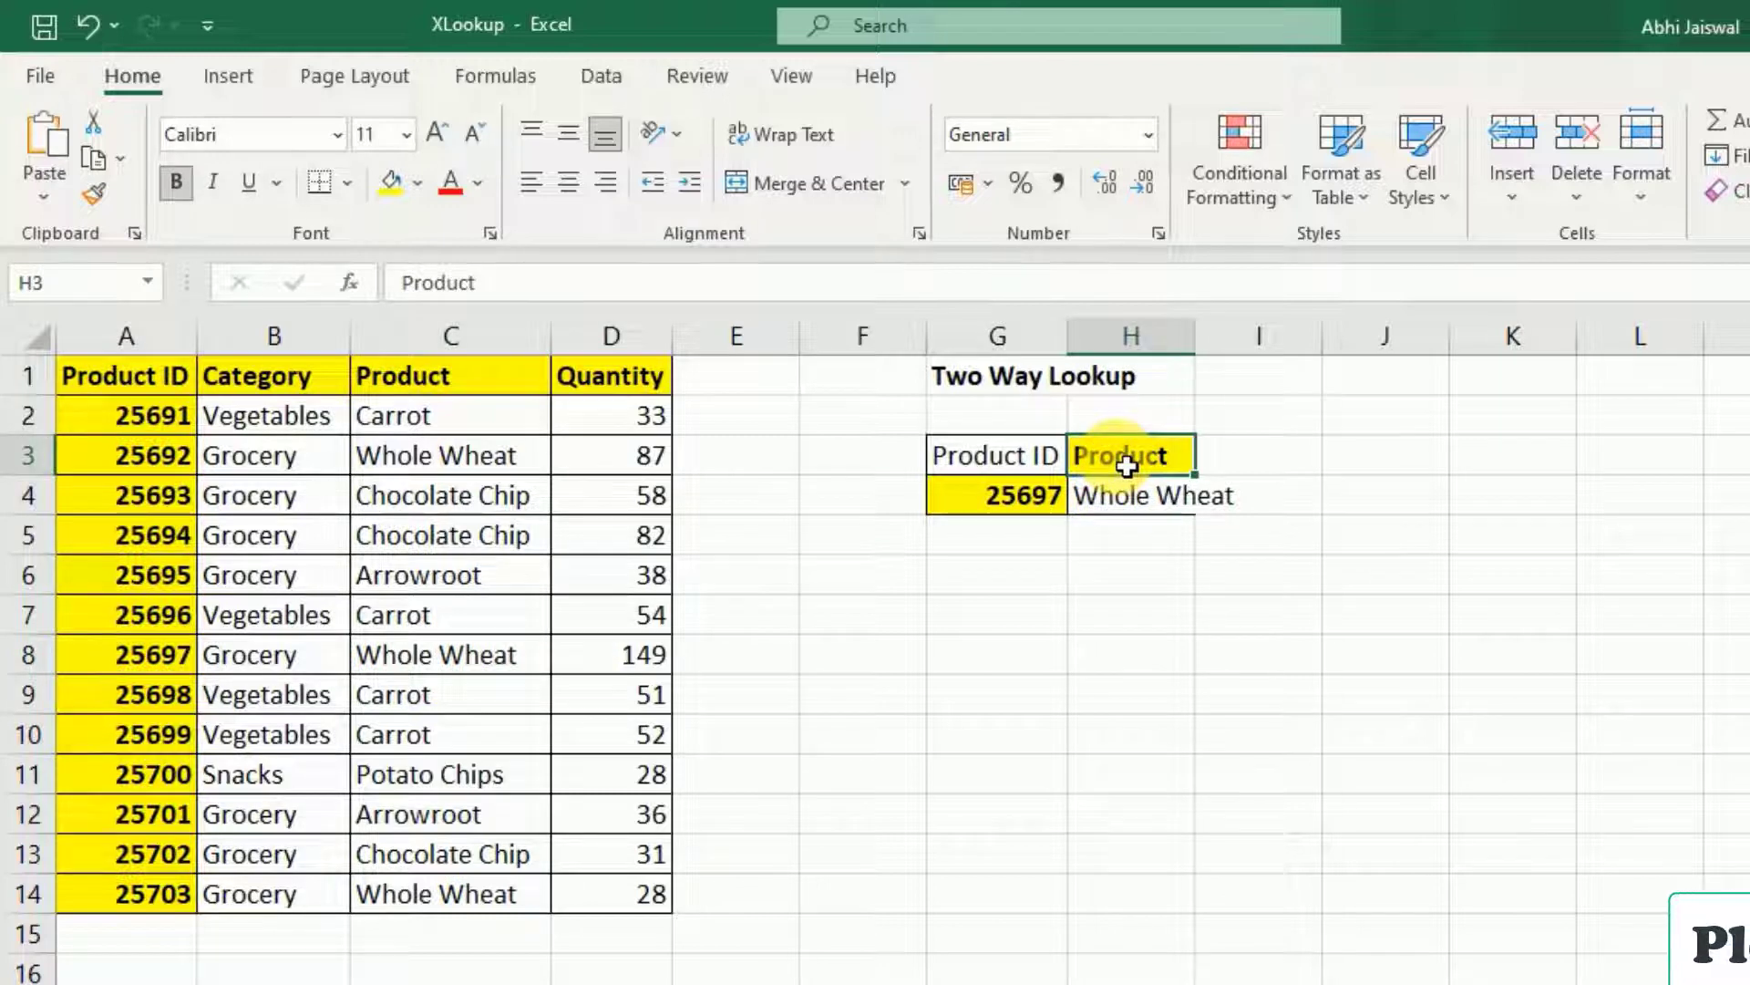
left_click(631, 374)
key("ctrl+c")
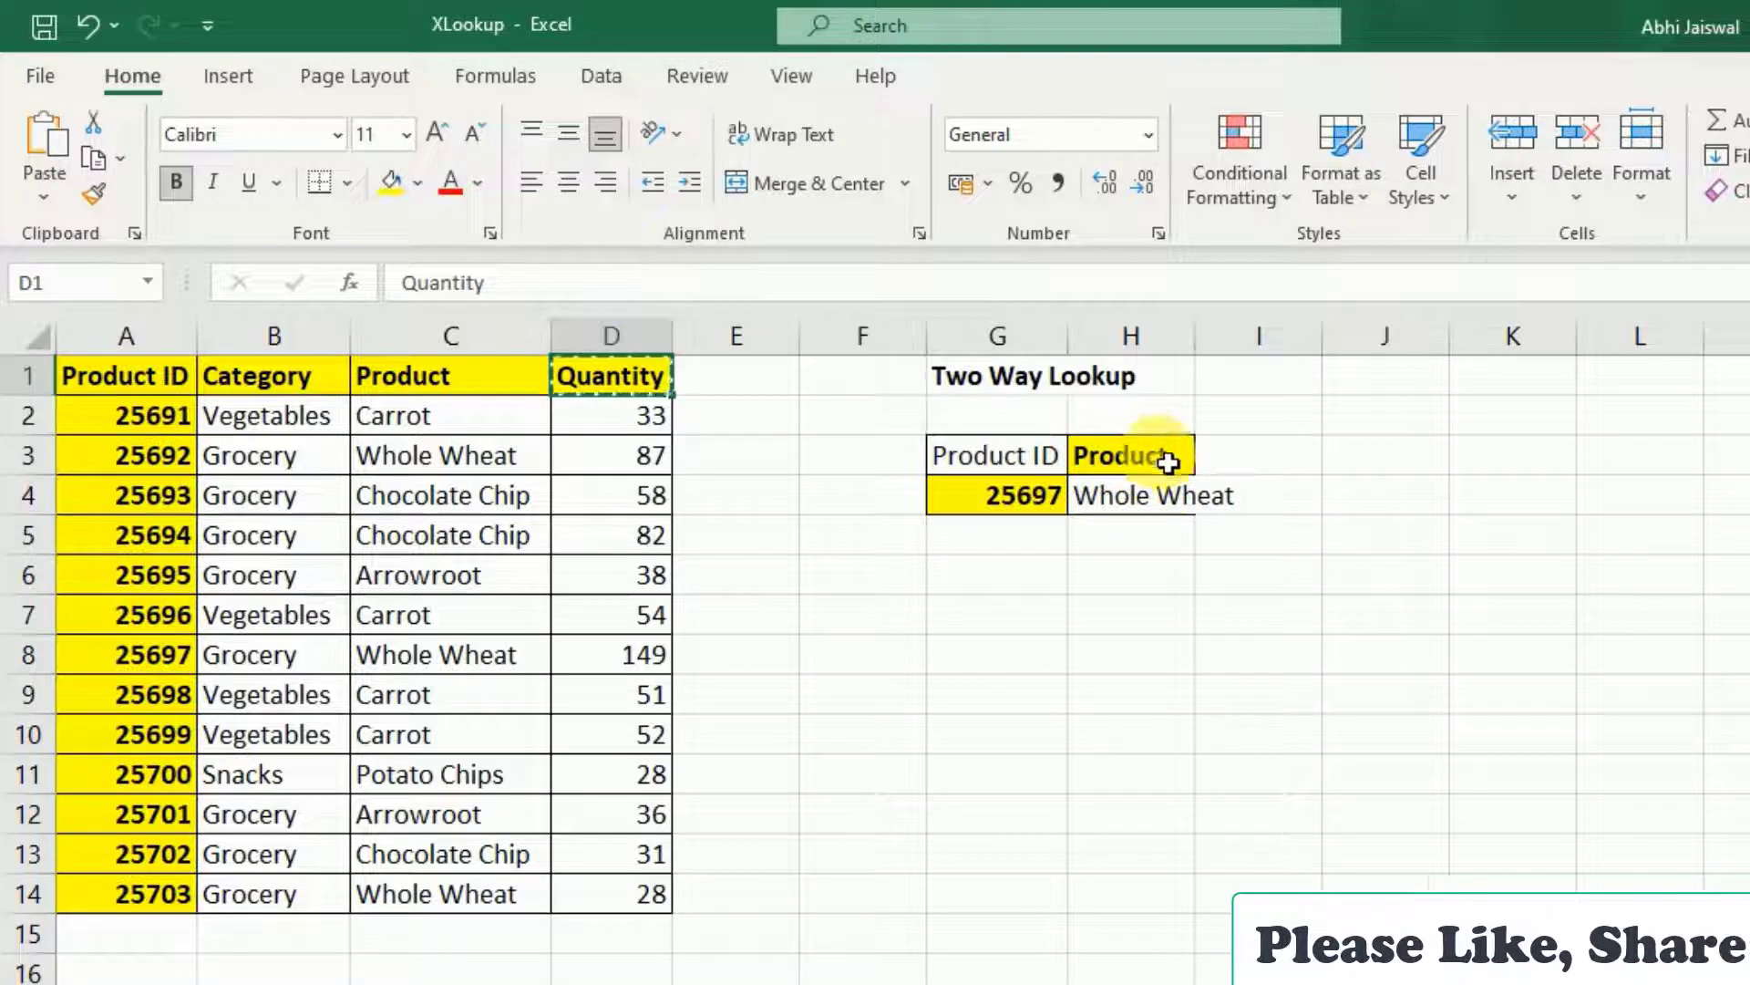
left_click(1167, 458)
key("ctrl+v")
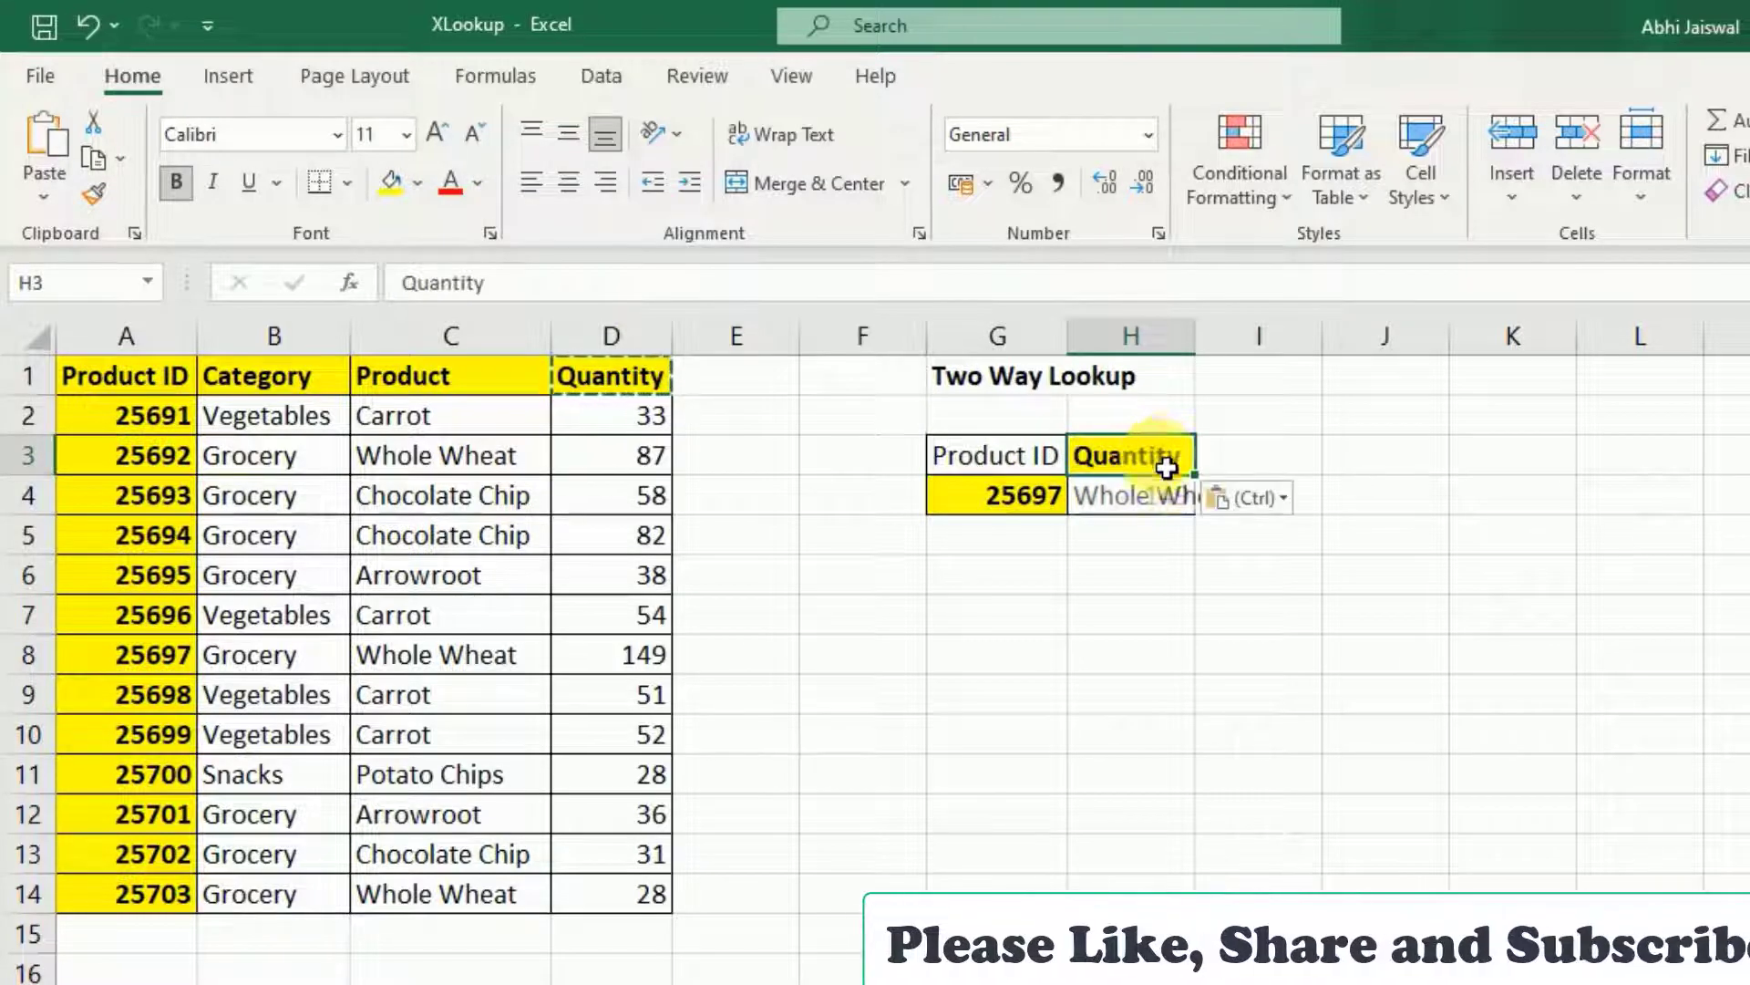
left_click(1113, 506)
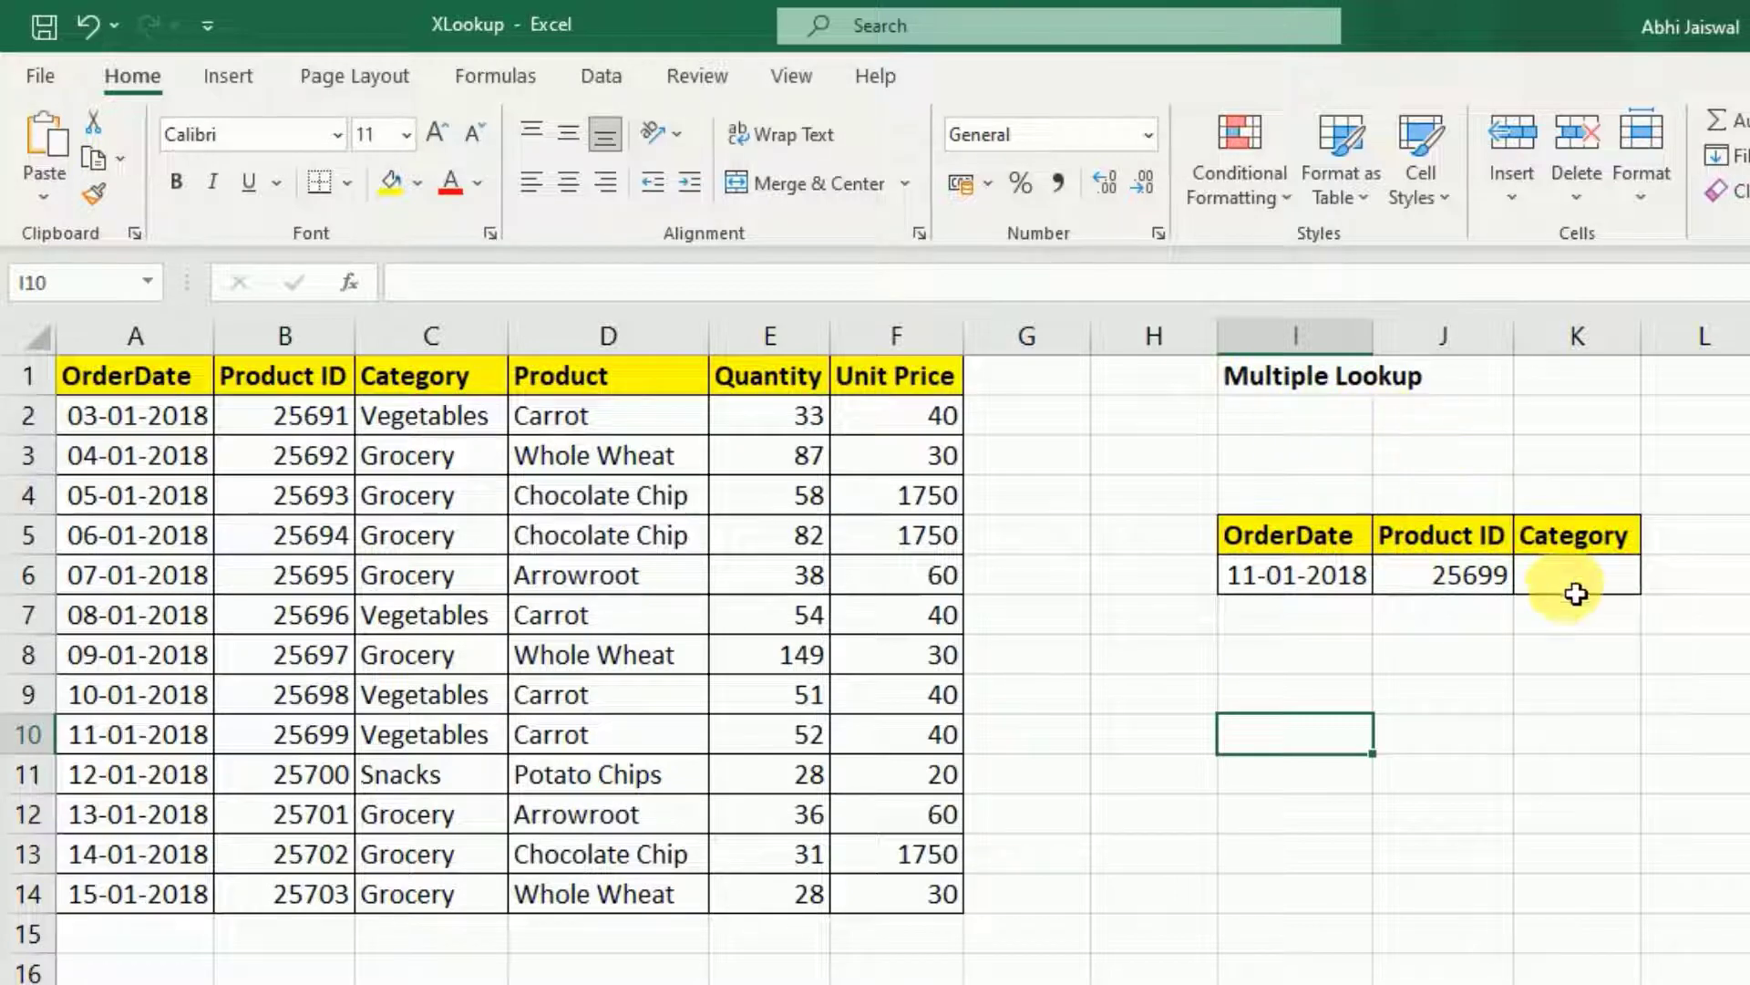
- Begin an XLOOKUP in K6 under Category, joining the order date and product ID as the lookup value I6&J6
left_click(1294, 591)
left_click(1449, 591)
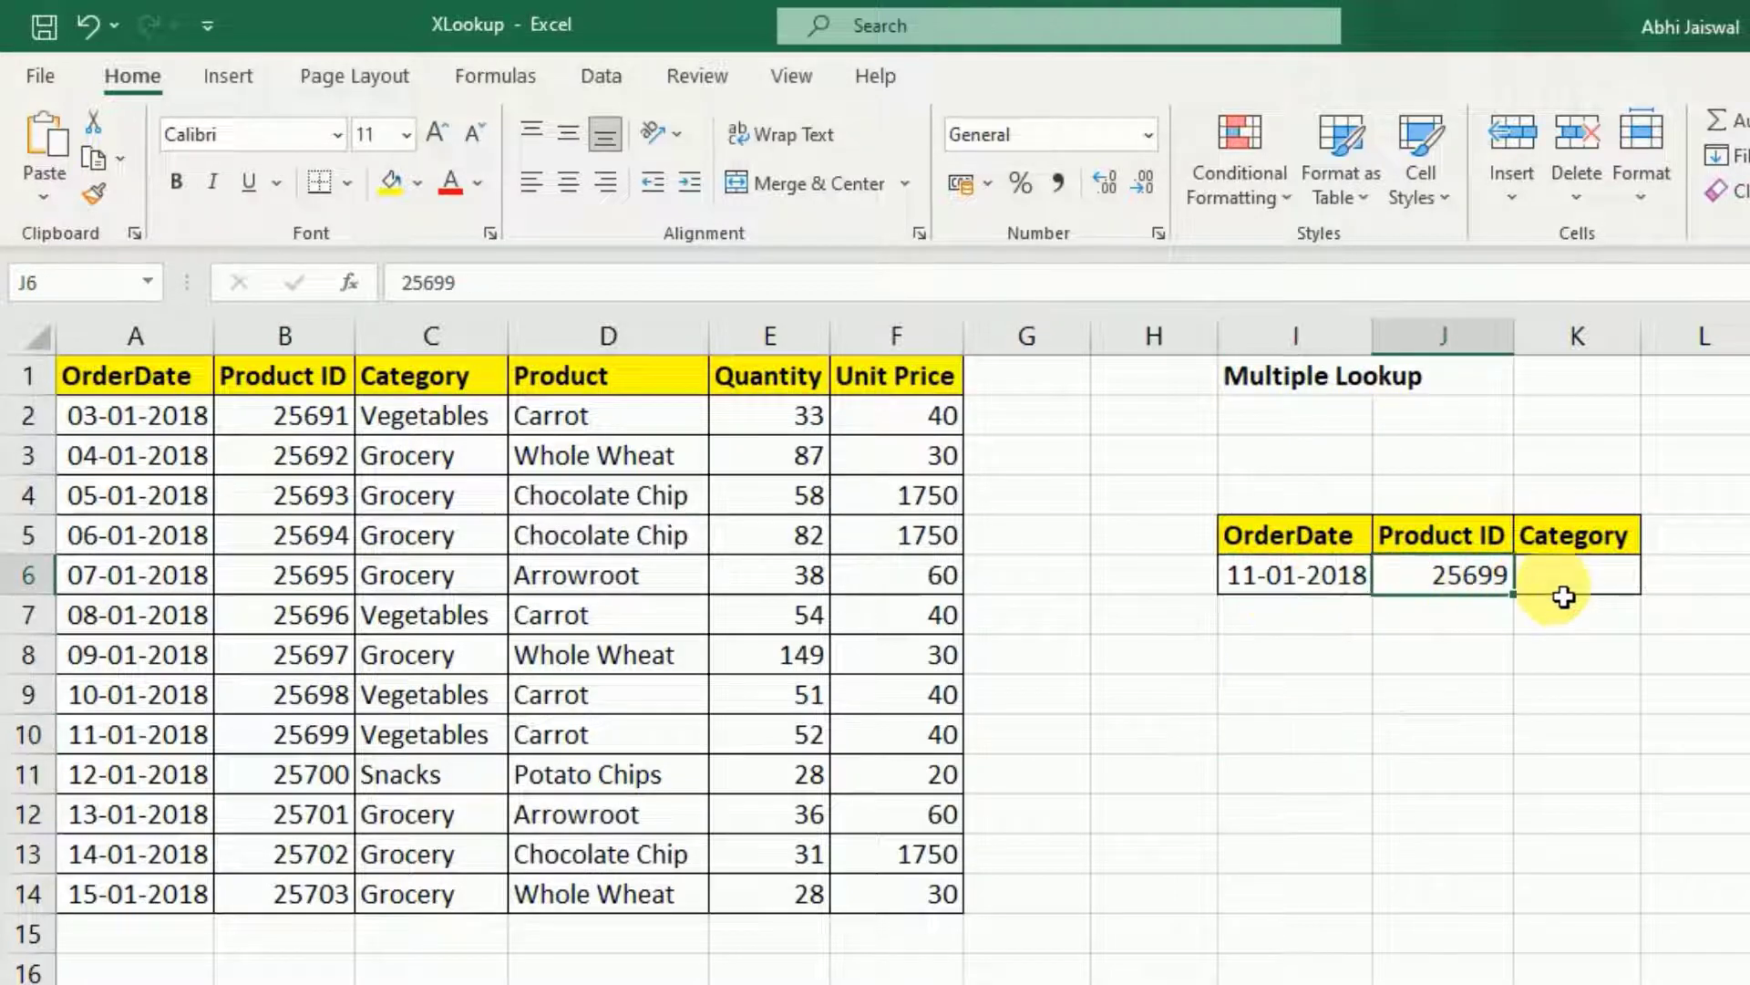
left_click(1583, 591)
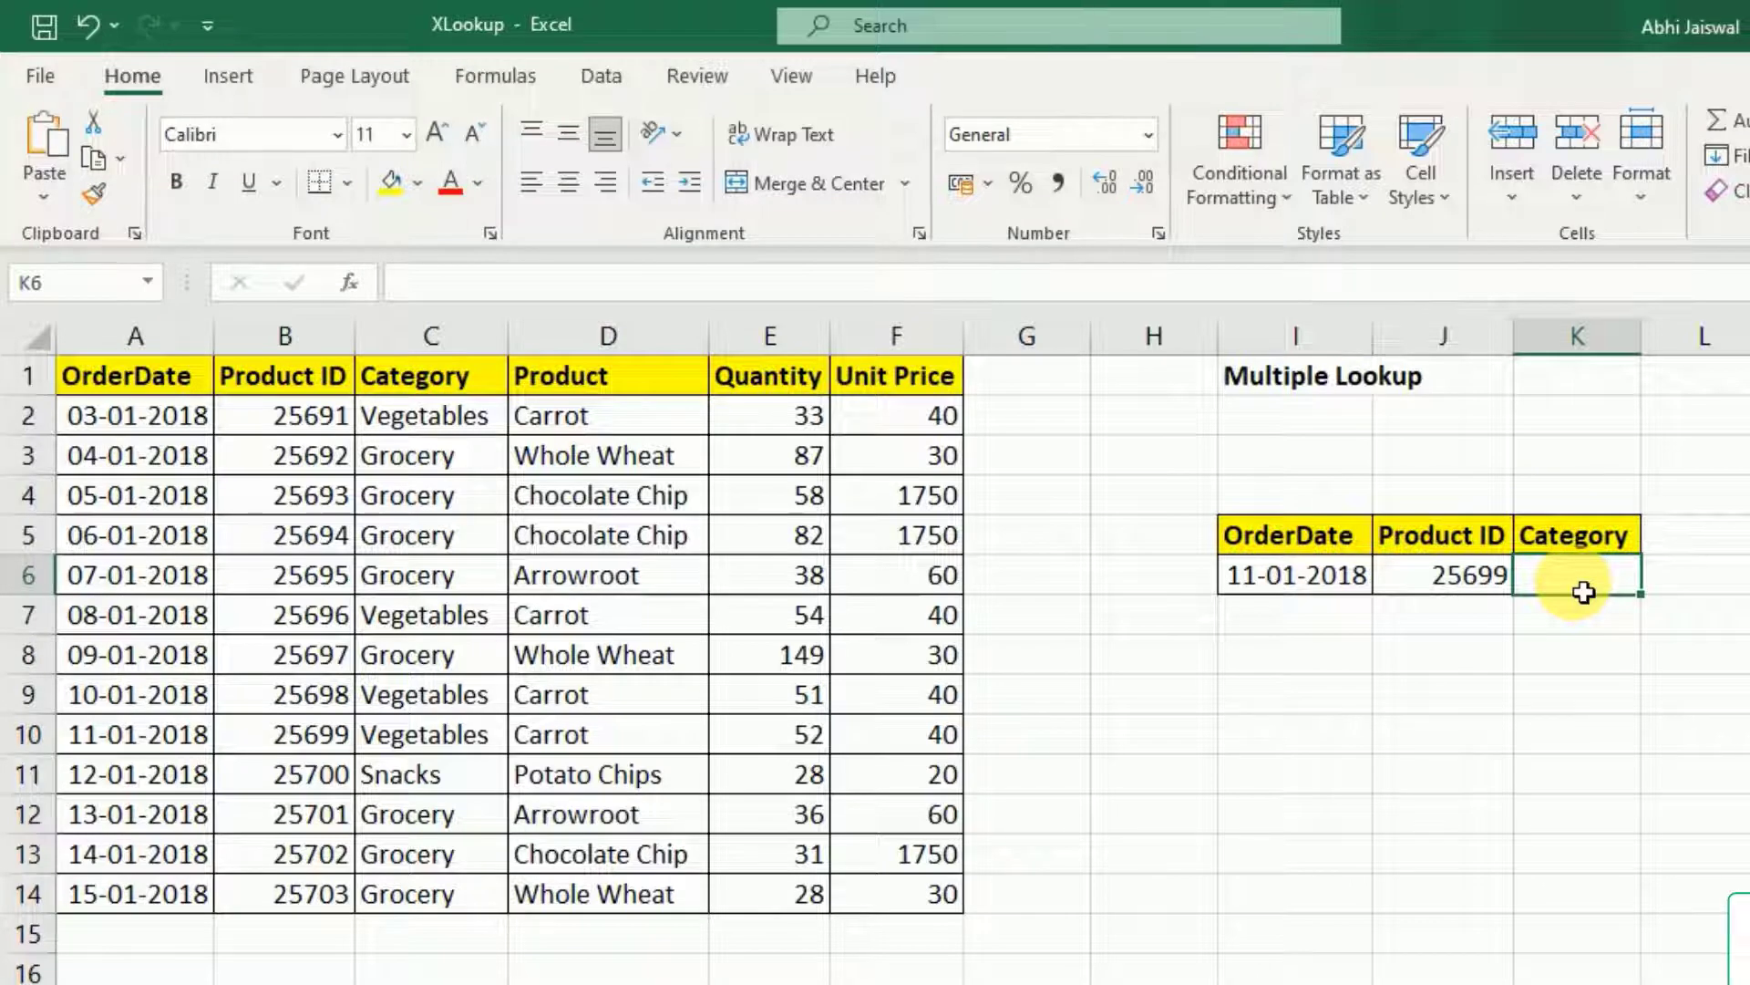
type("=x")
double_click(1590, 635)
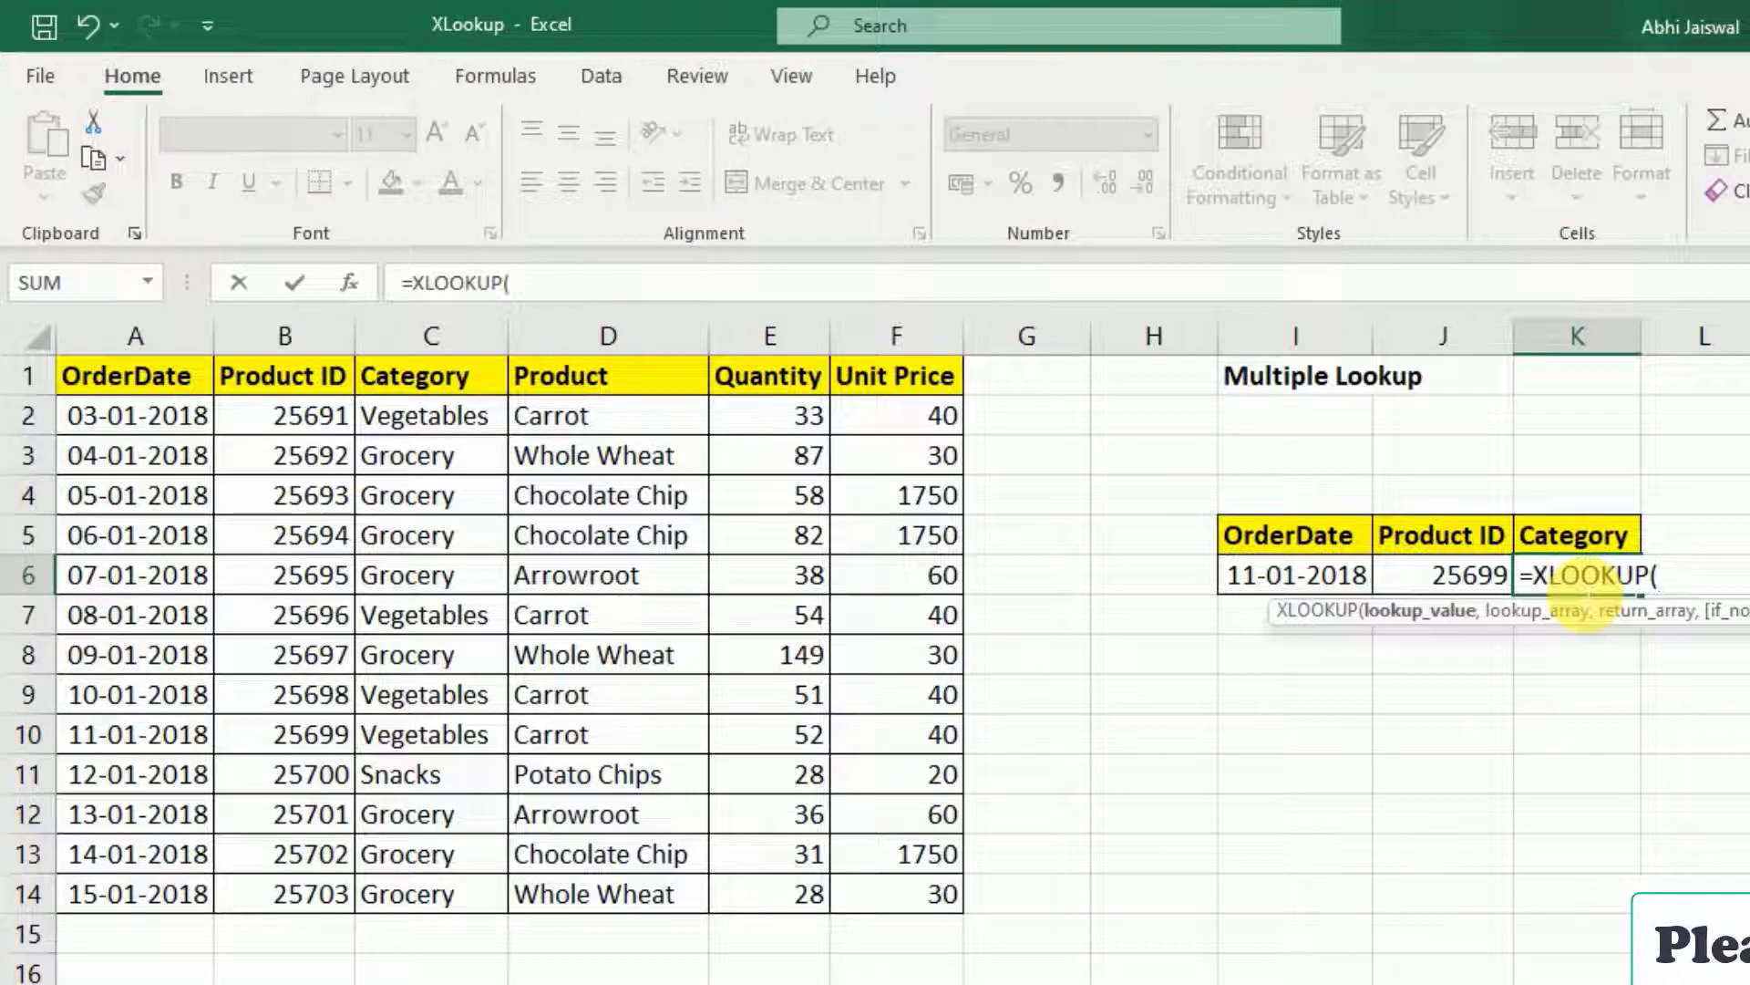
left_click(1316, 593)
type("&")
left_click(1454, 586)
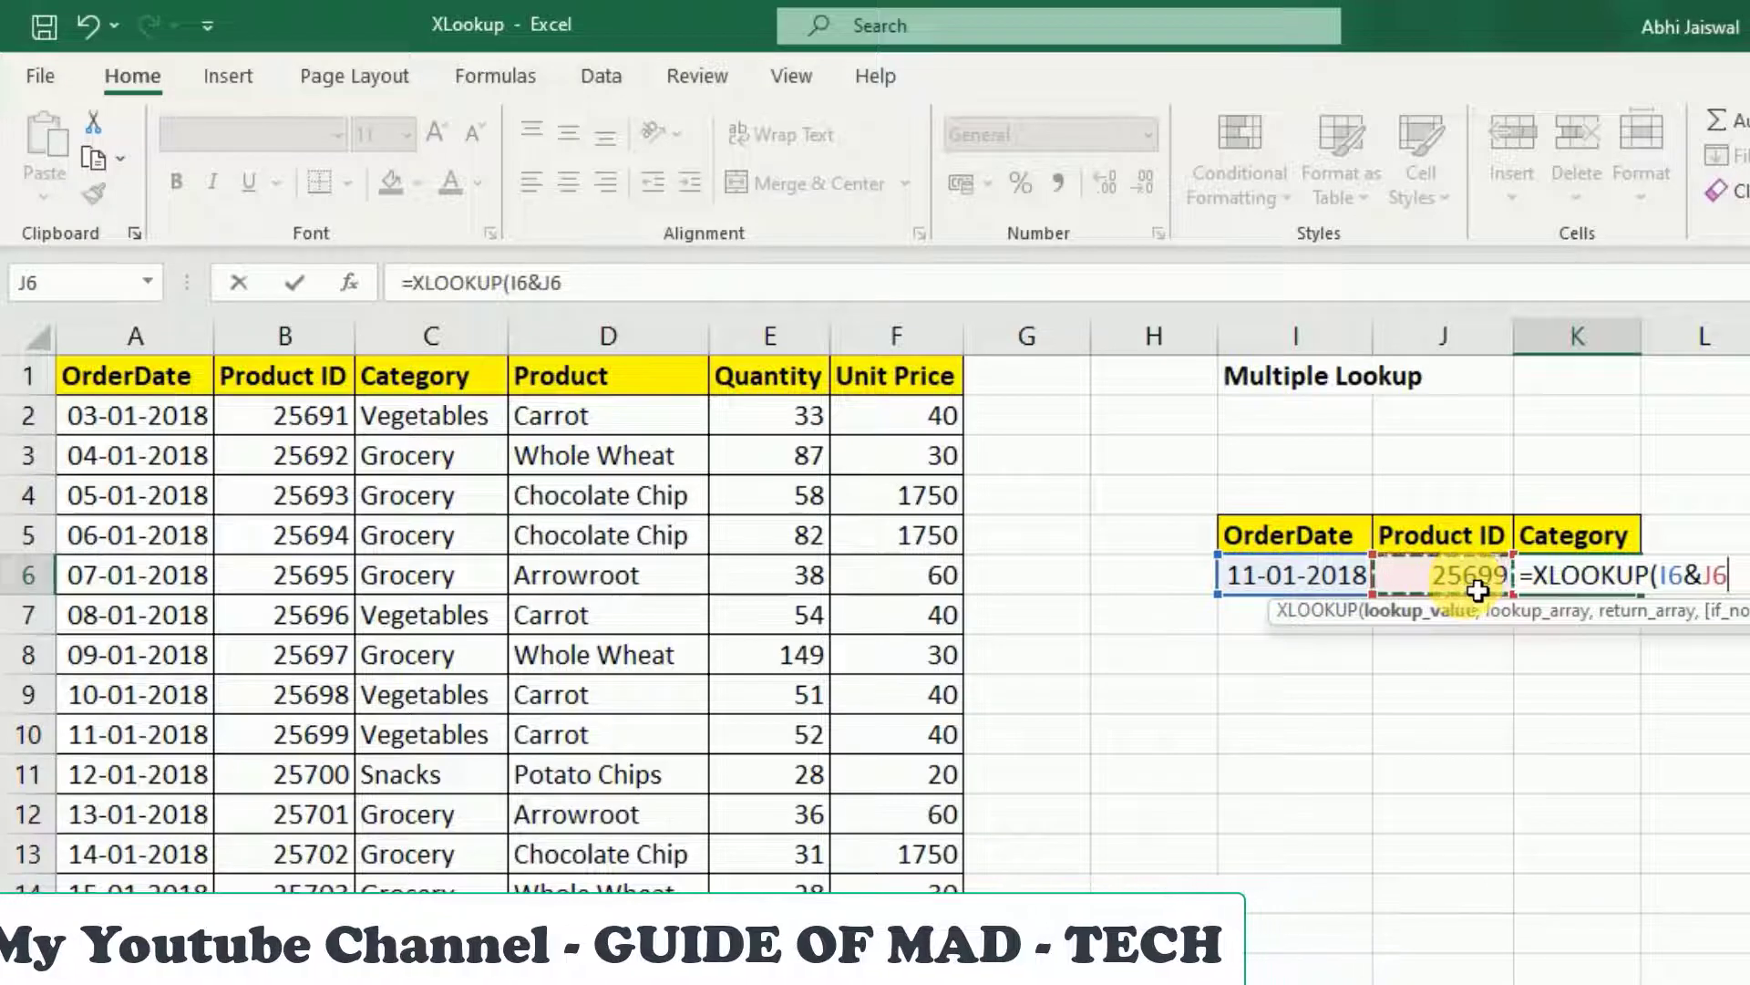
- Give the K6 formula the combined lookup array A1:A14&B1:B14, covering the OrderDate and Product ID columns
type(",A")
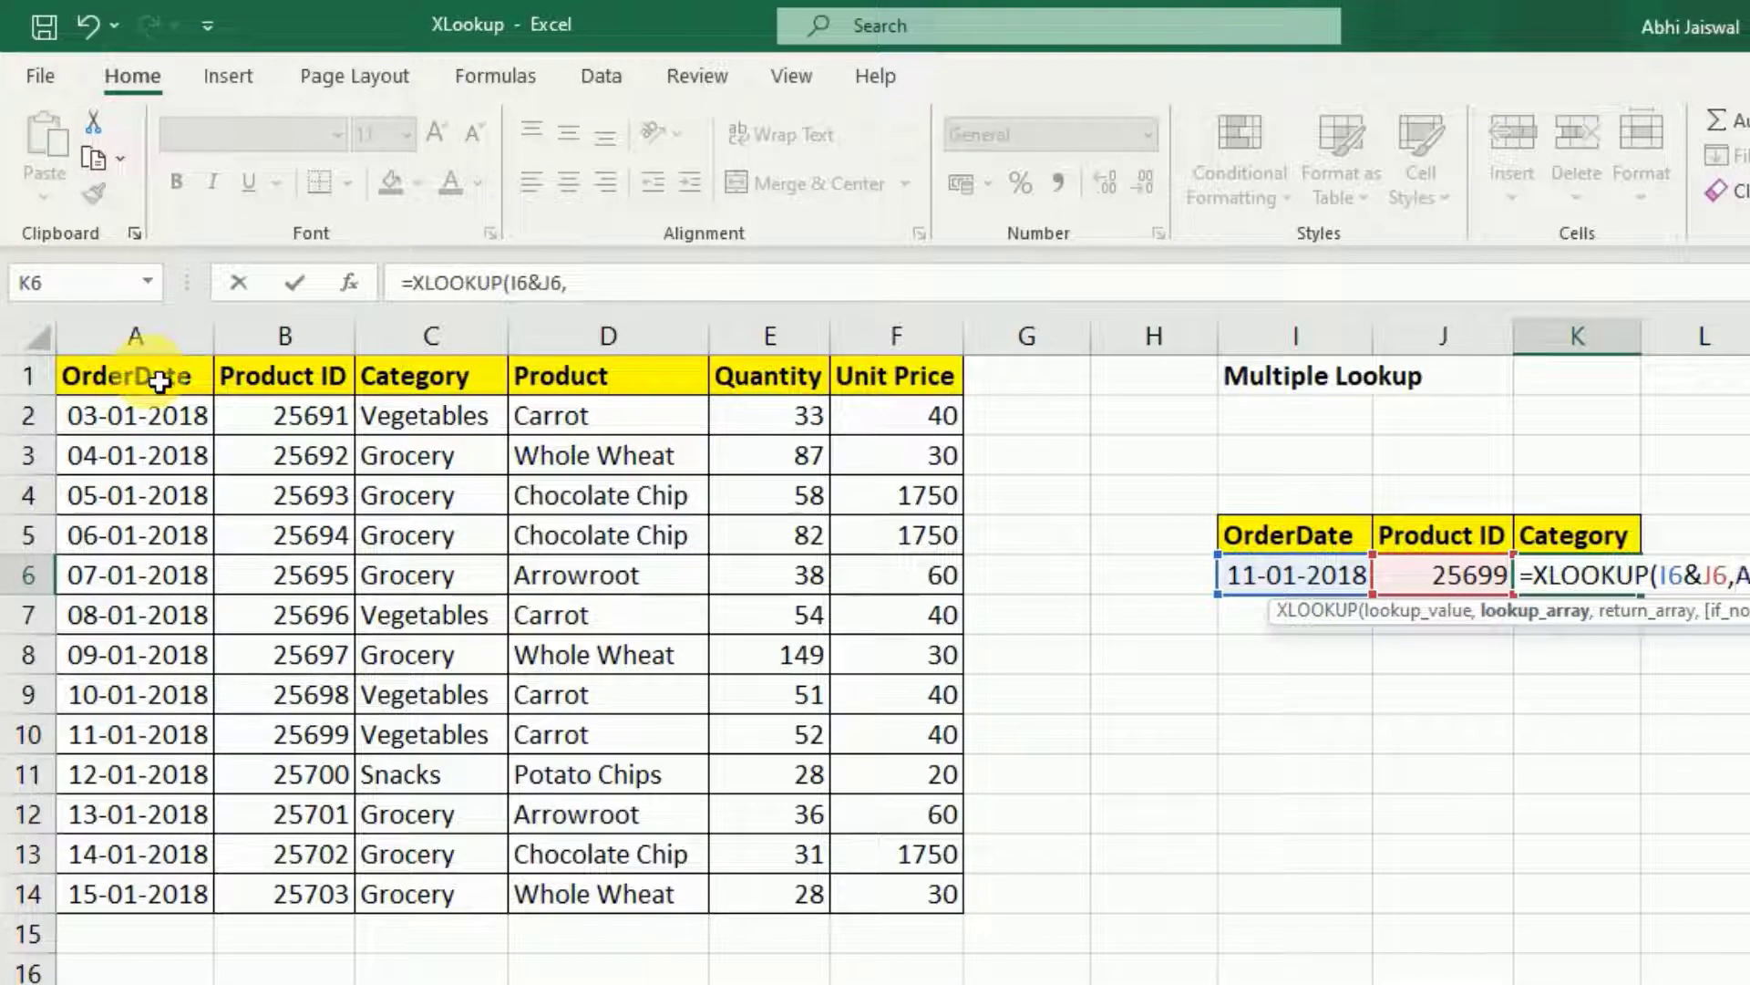
left_click_drag(159, 381, 126, 891)
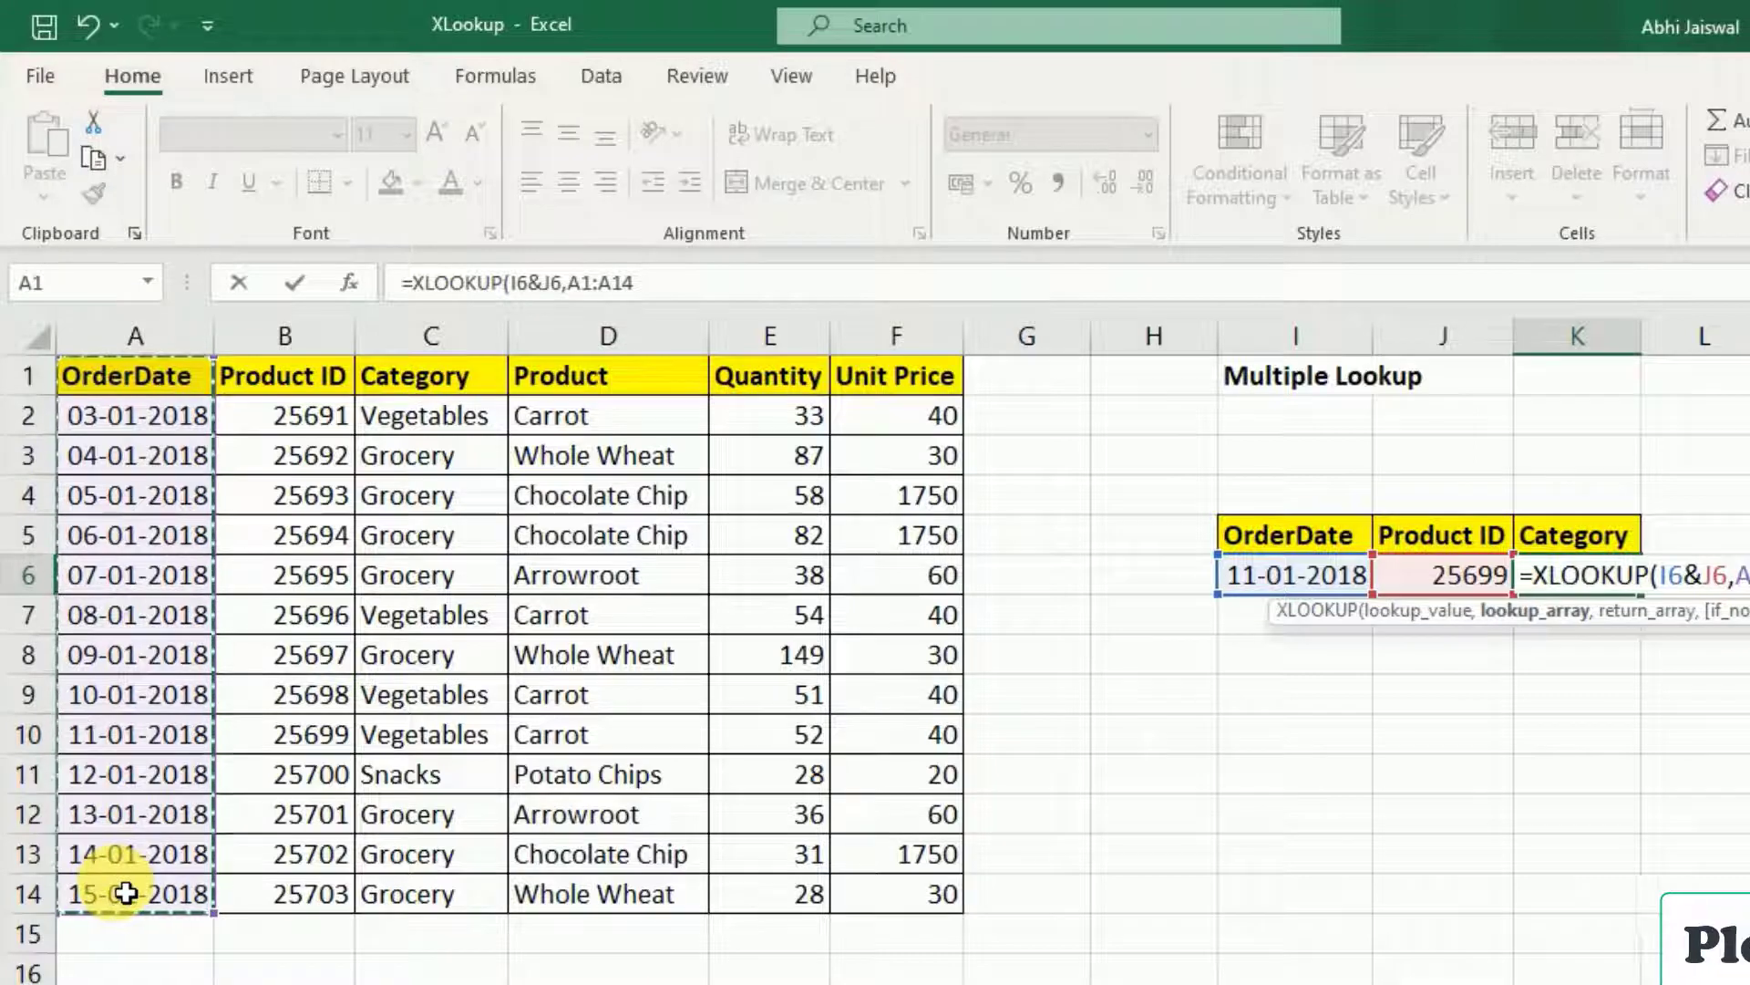
type("&")
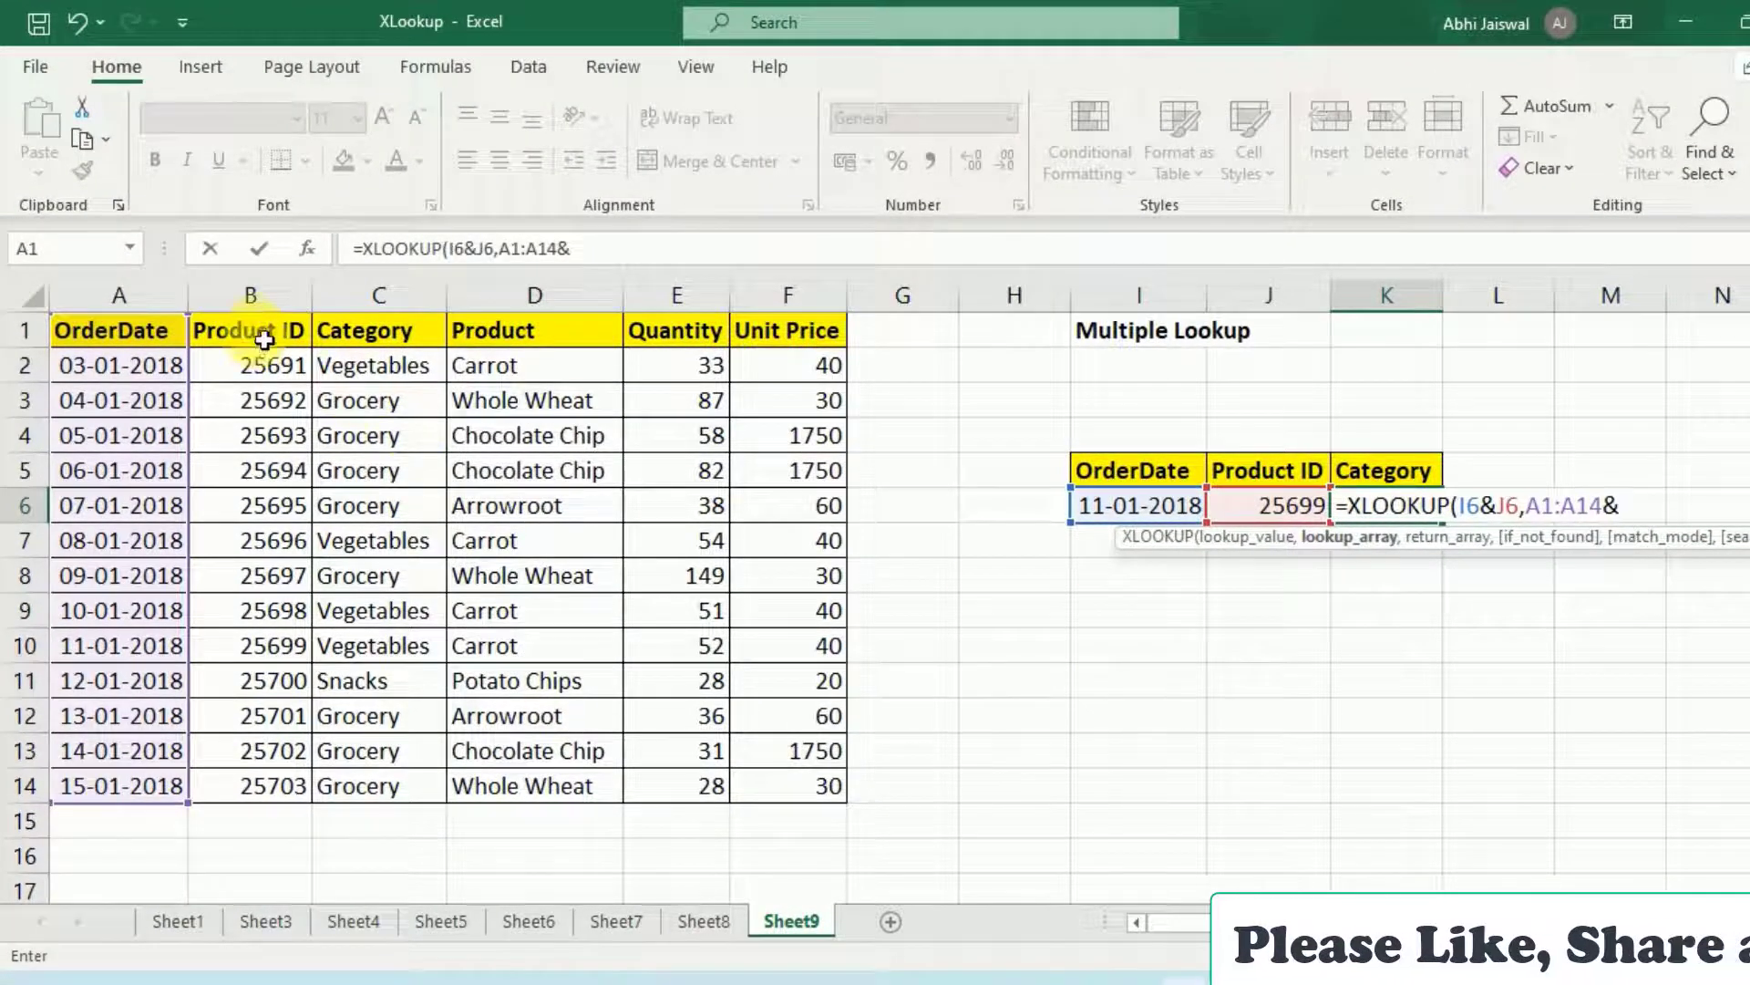
left_click_drag(266, 335, 270, 788)
type(",")
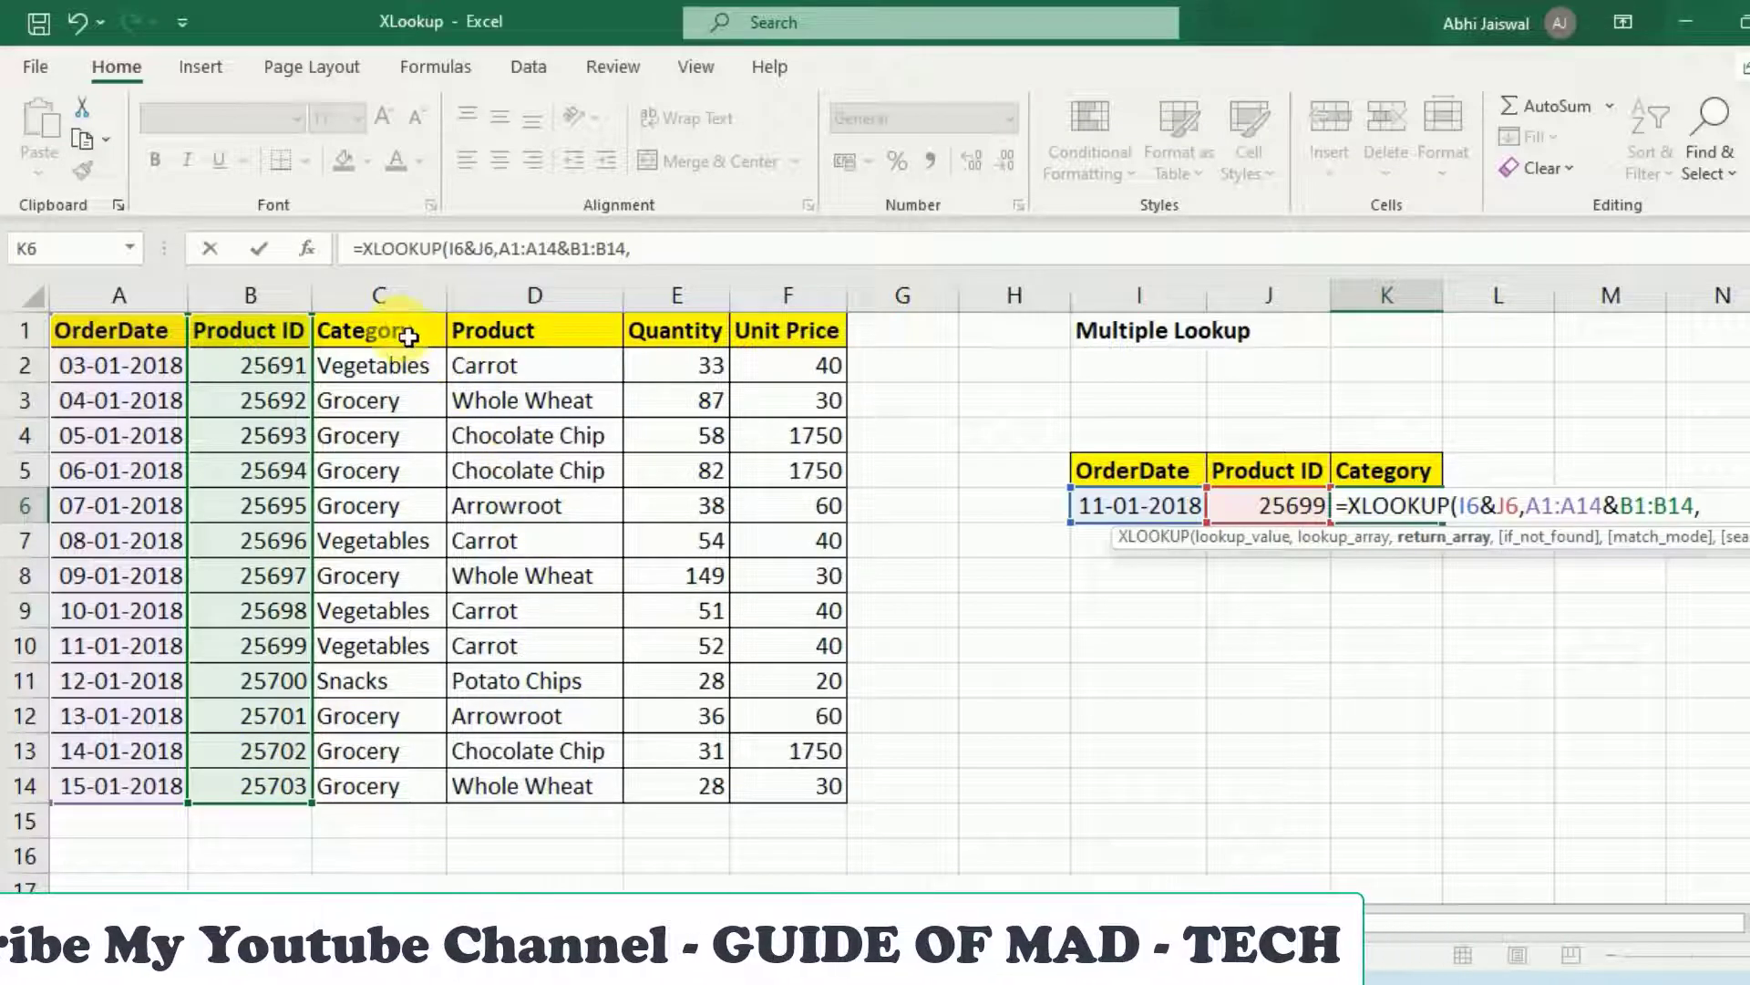
- Use the Category column C1:C14 as the return array, complete the K6 formula and reselect the cell to review it
left_click_drag(408, 336, 394, 782)
key("Return")
key("Up")
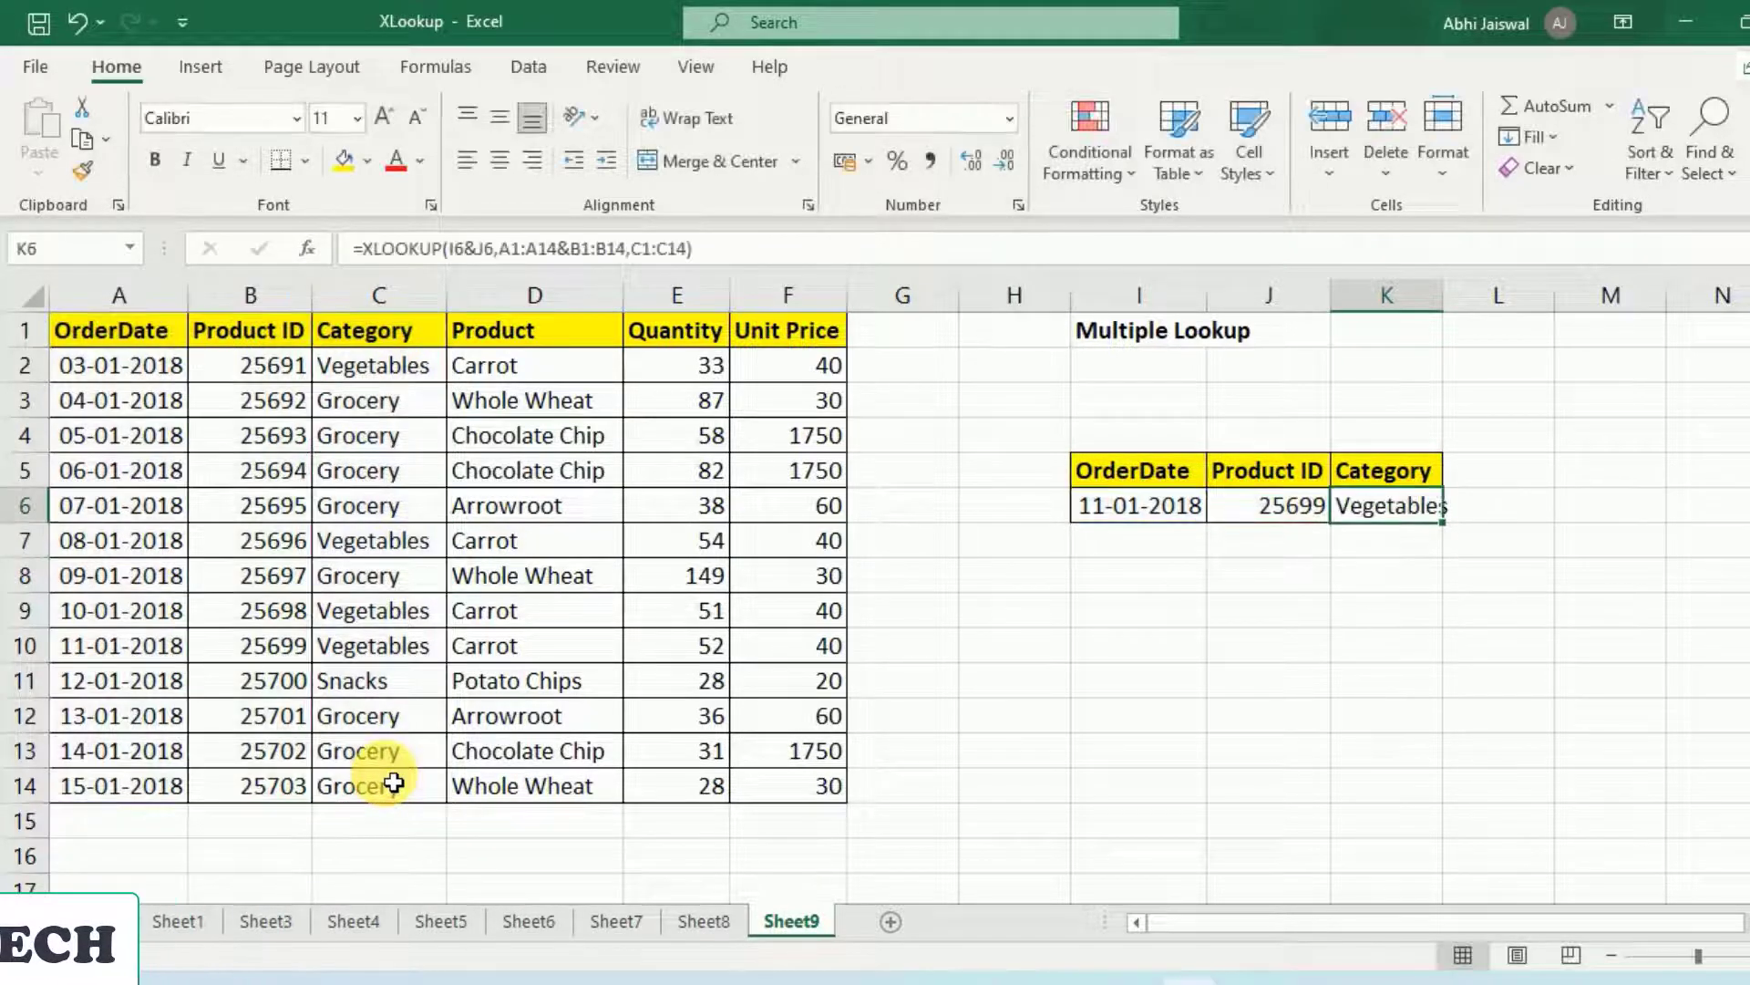